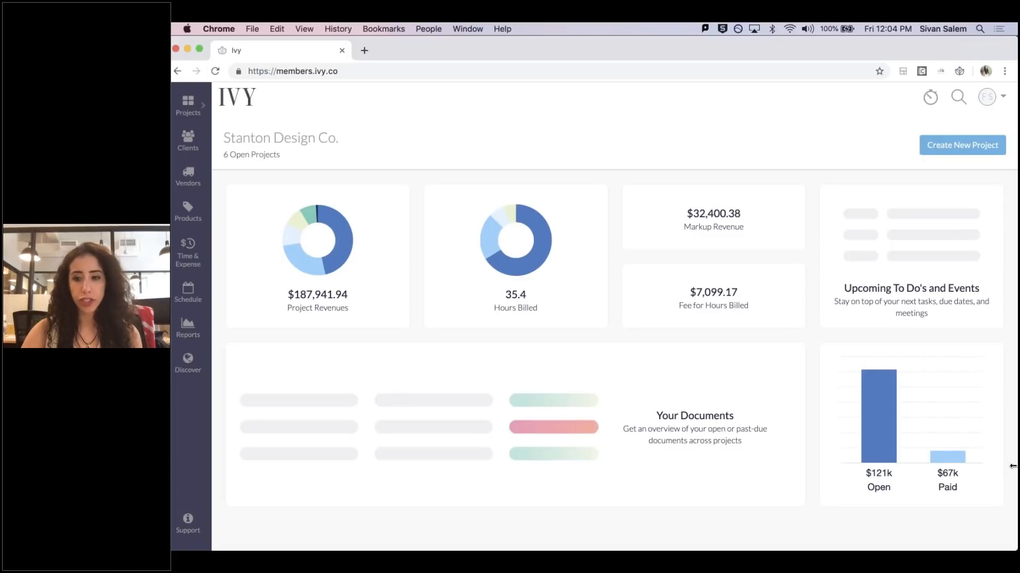
drag(1015, 466, 1008, 467)
drag(875, 51, 883, 46)
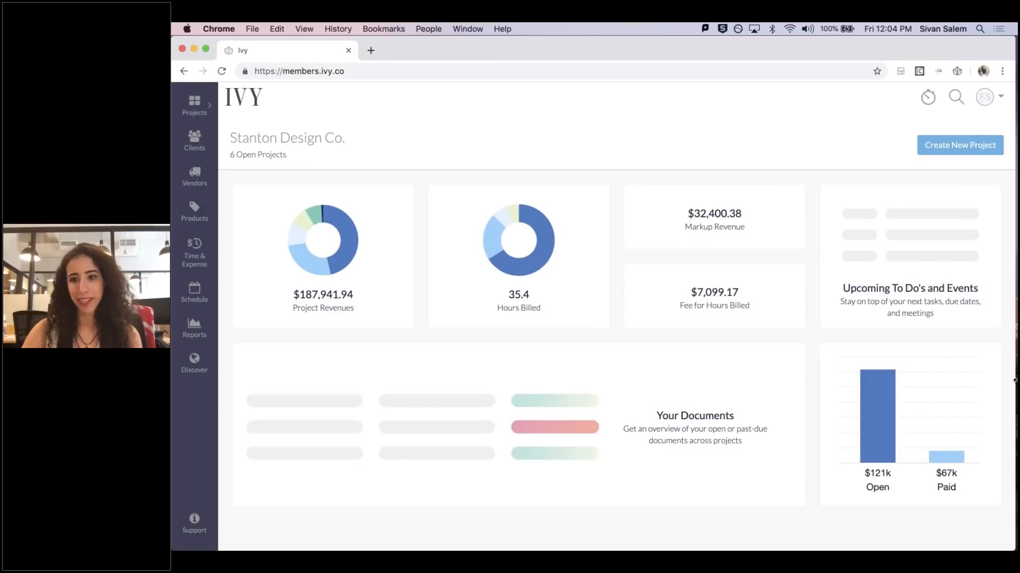
drag(1013, 381, 1016, 380)
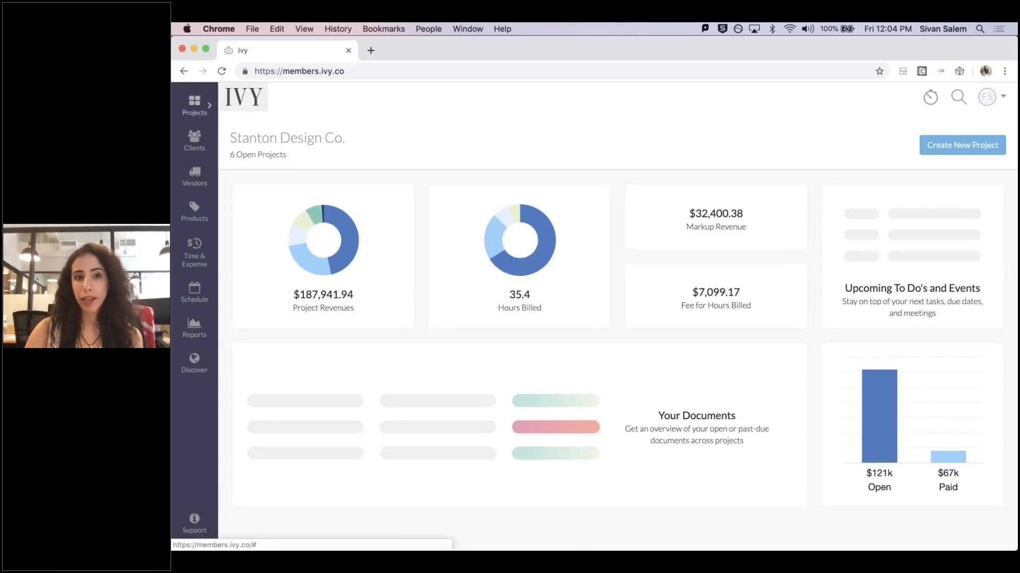
- Open the account's default settings and locate the Room Board Email template among the default project emails
click(988, 98)
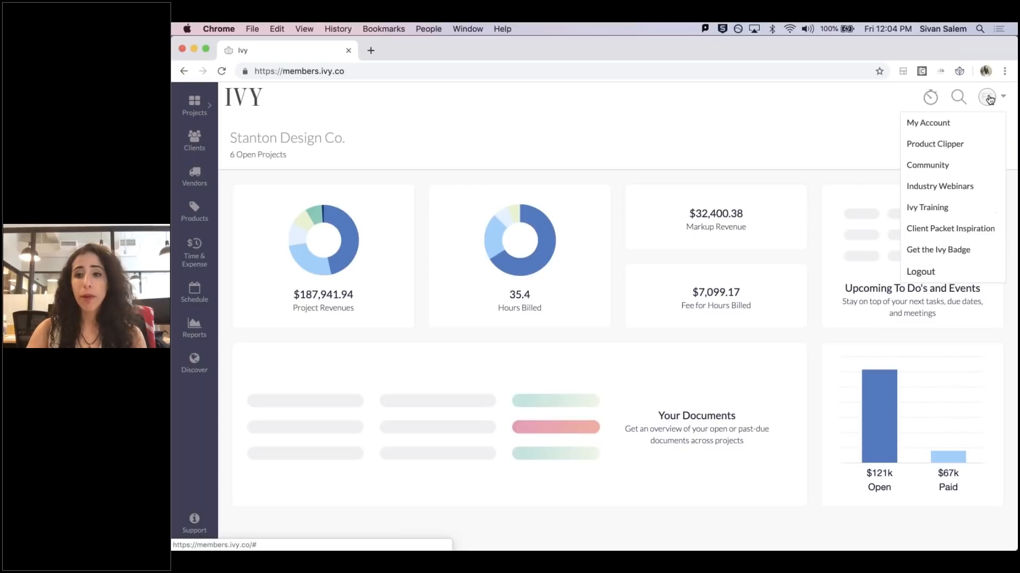
click(941, 126)
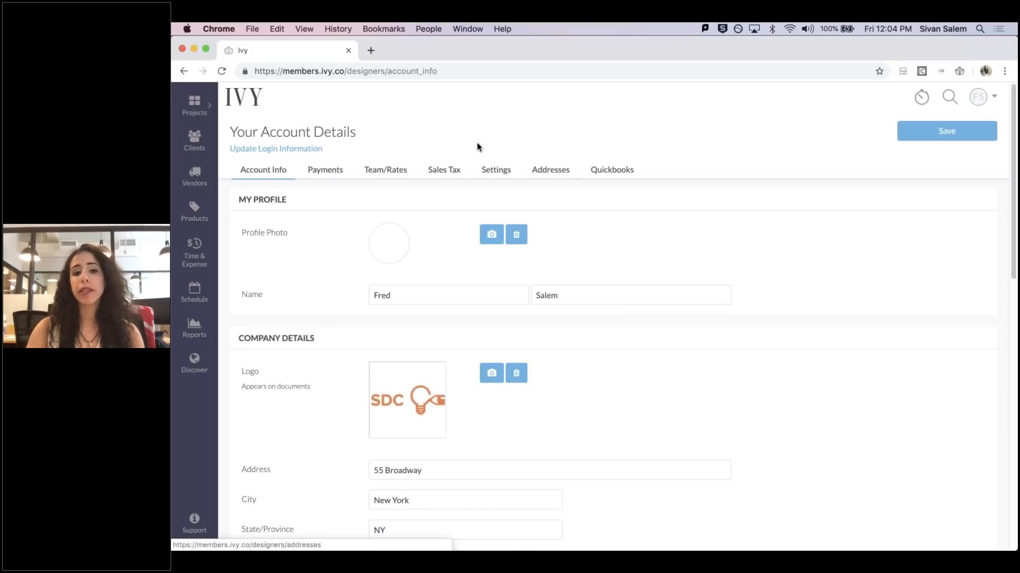
click(494, 170)
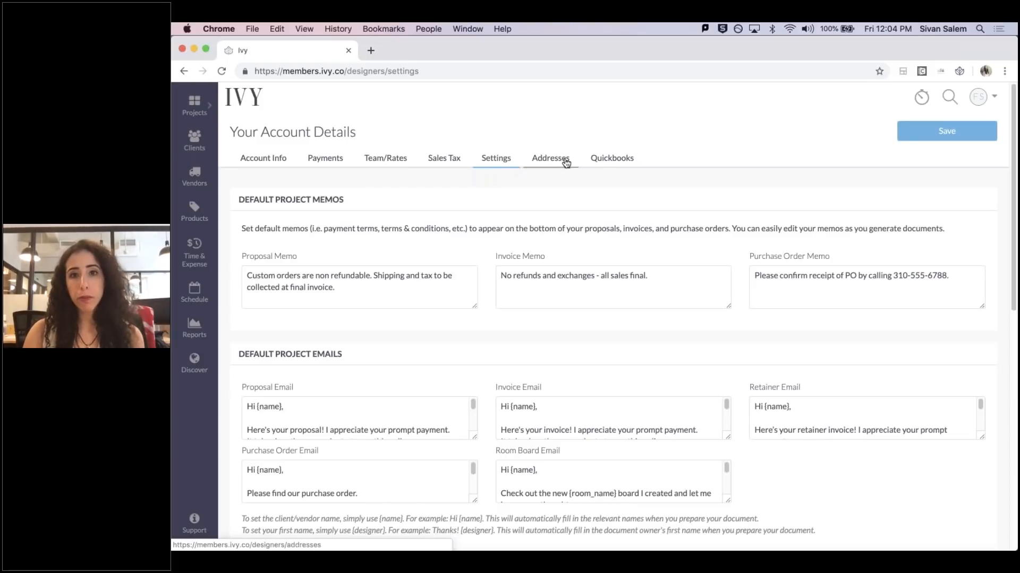
scroll(533, 210, down, 2)
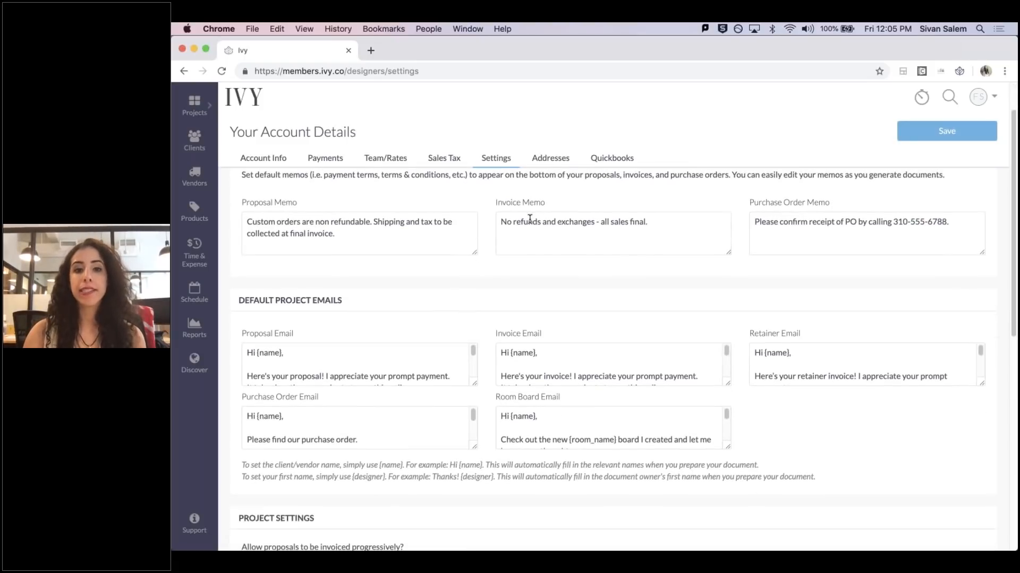
scroll(532, 218, down, 5)
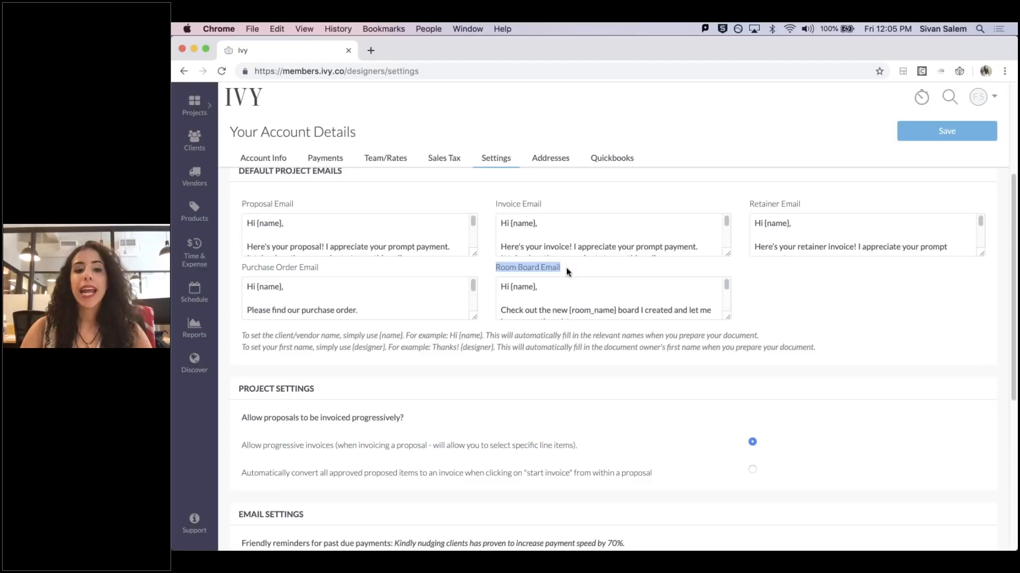
scroll(248, 177, up, 1)
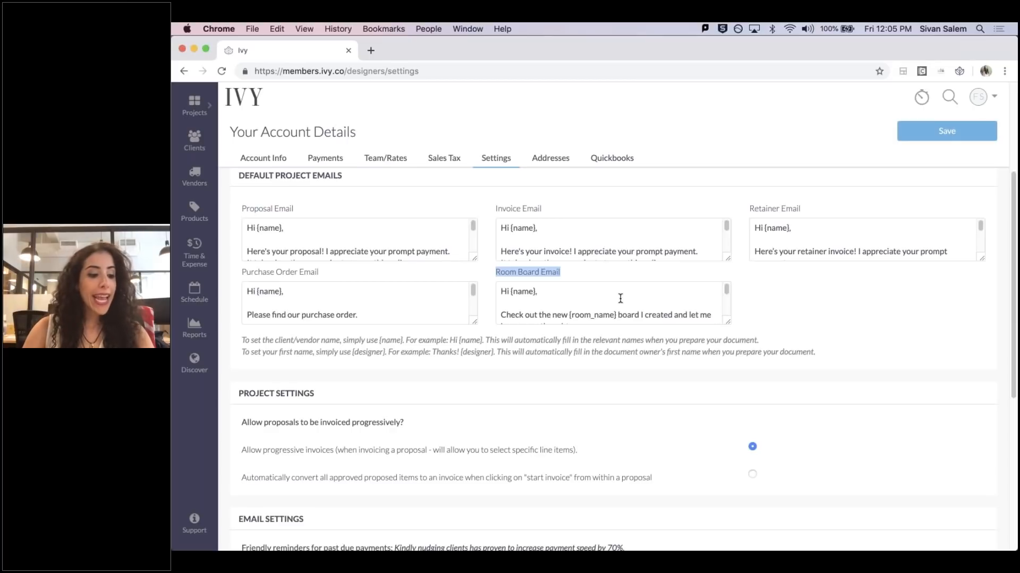
- Enlarge the default Room Board Email box to review its full message, and save the account settings
drag(727, 322, 732, 370)
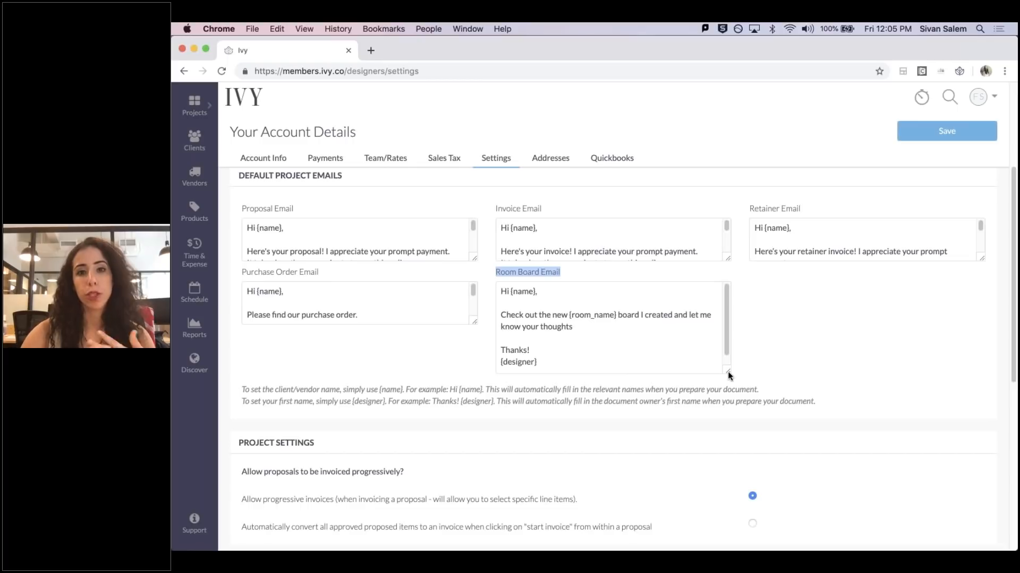
click(587, 313)
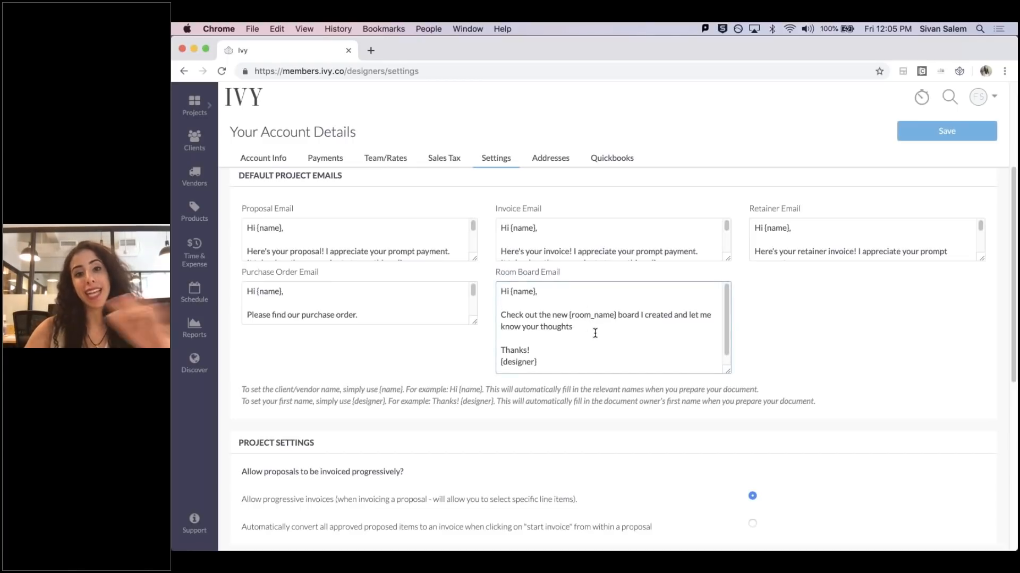
triple_click(562, 327)
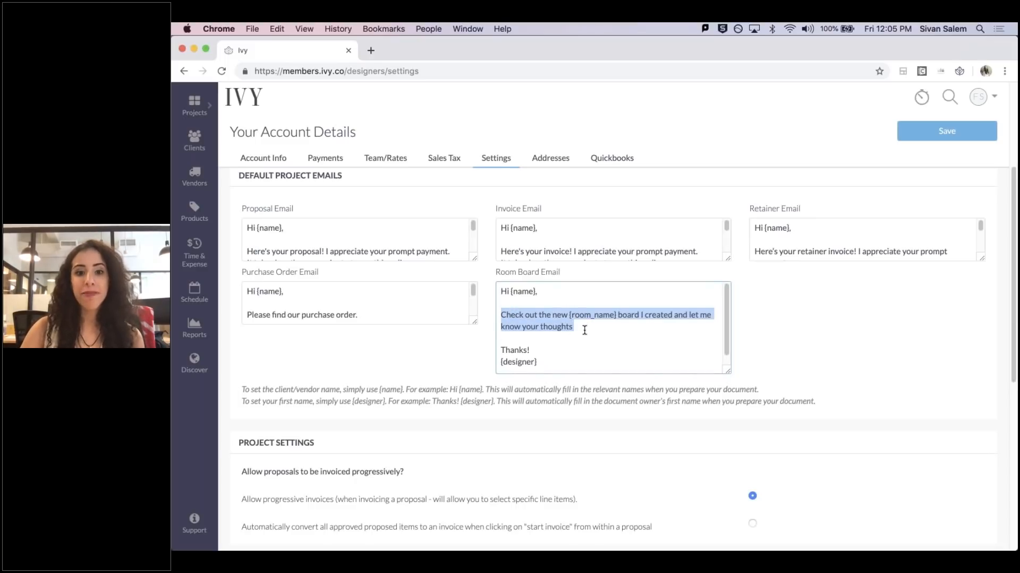
click(584, 330)
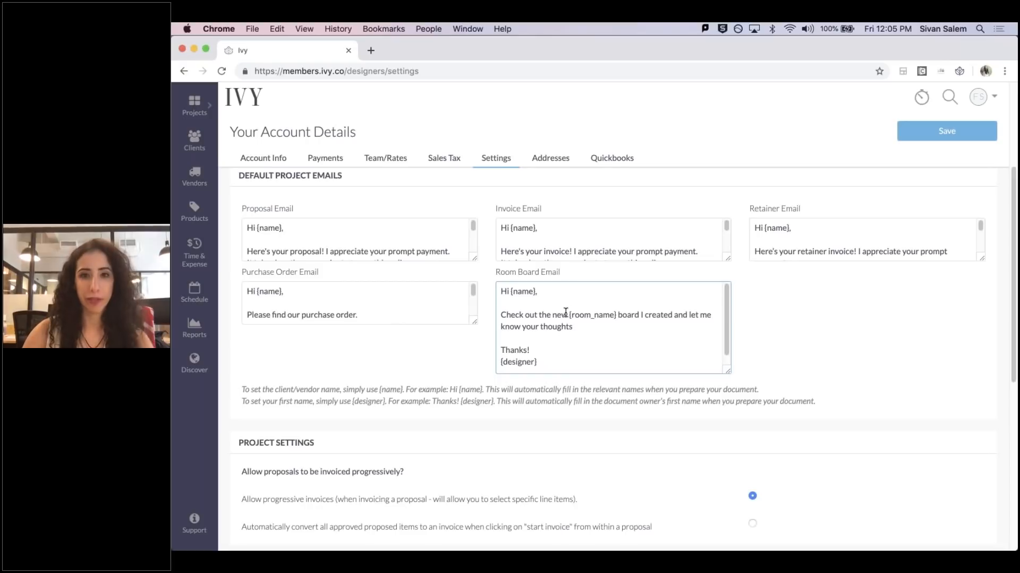
click(945, 131)
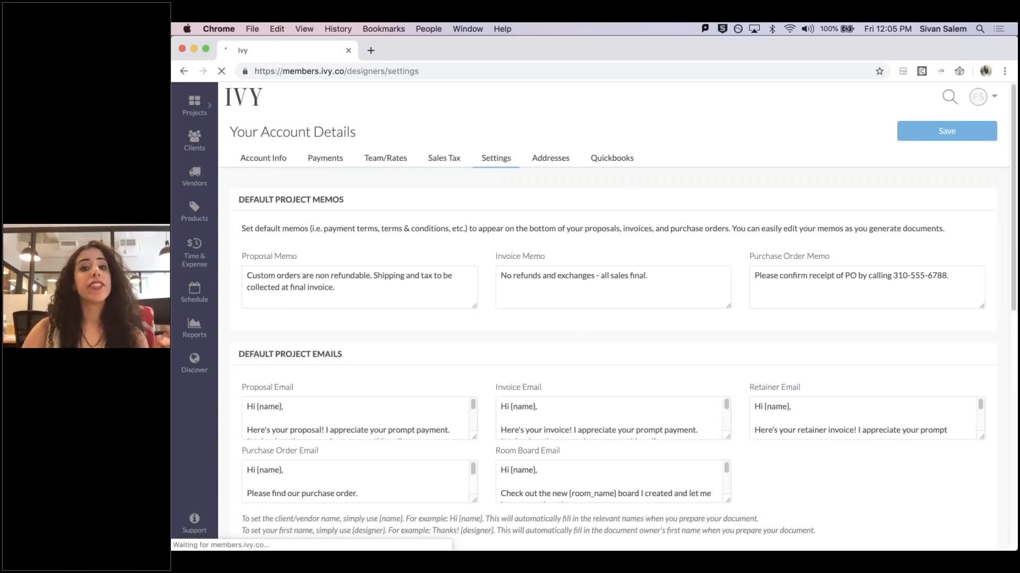
- Open the Fischer Penthouse project and start editing its project details
mouse_move(188, 110)
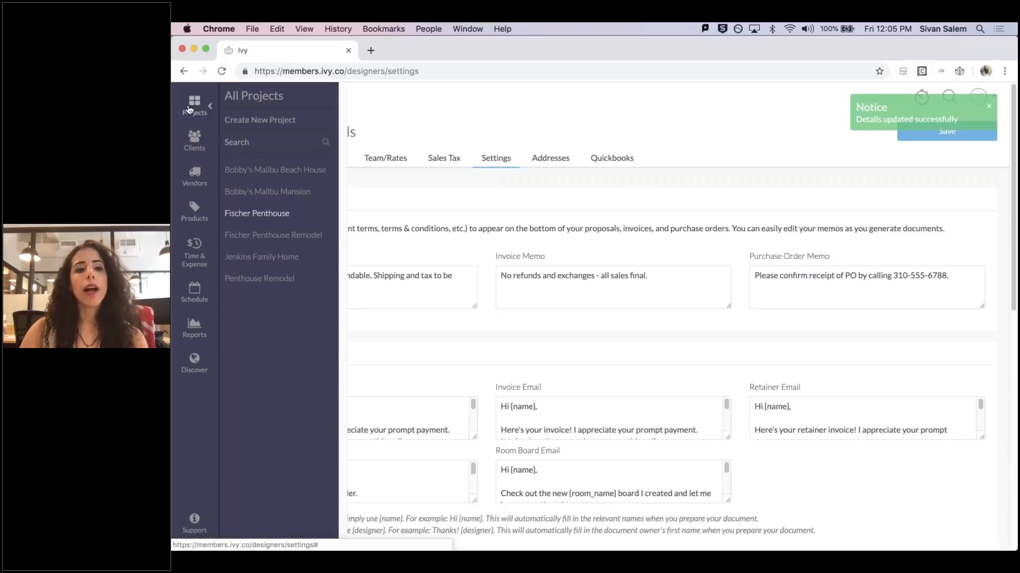
click(261, 215)
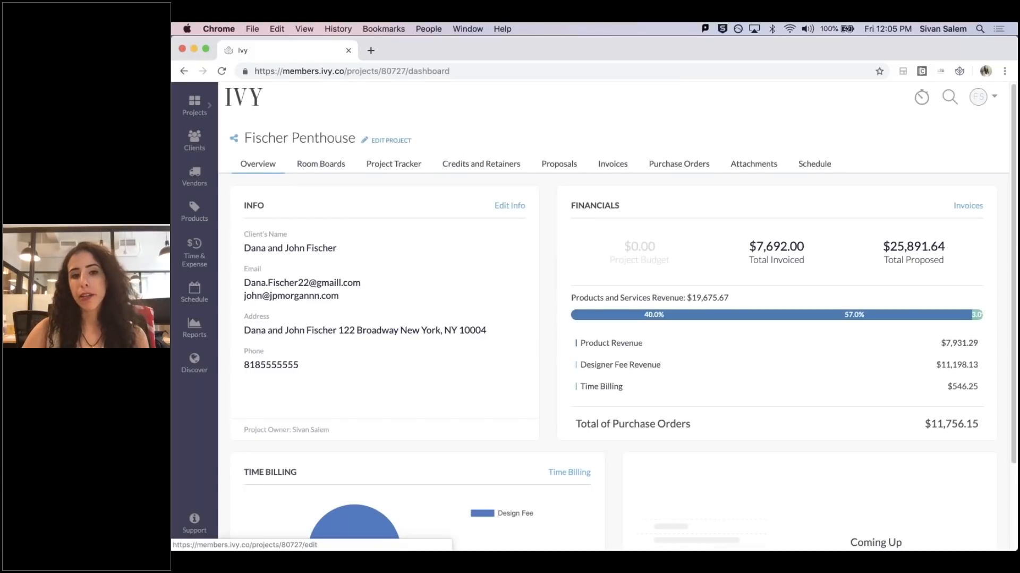
click(391, 141)
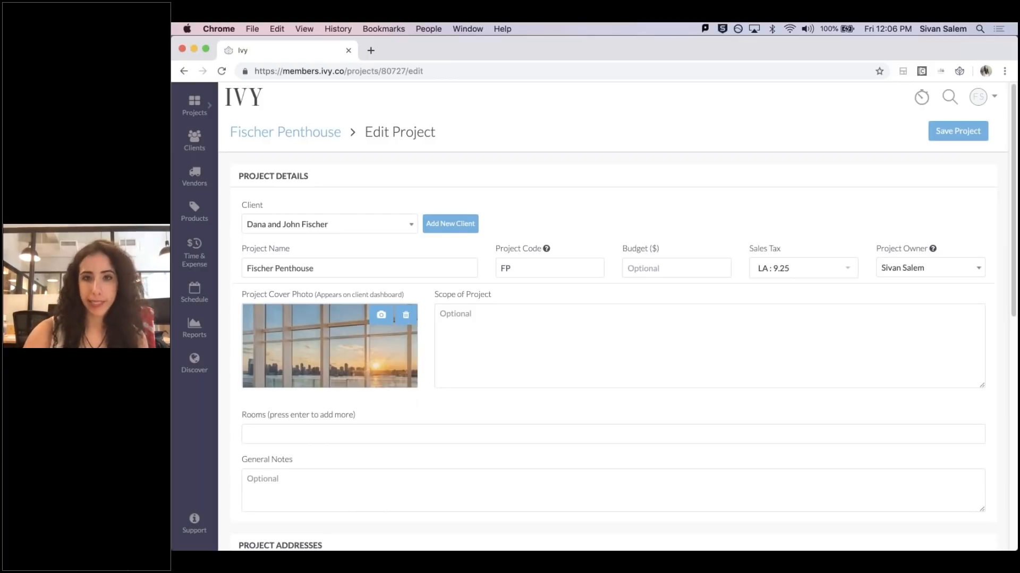
- Expand the additional settings below the project addresses and go to the project emails
scroll(400, 177, down, 3)
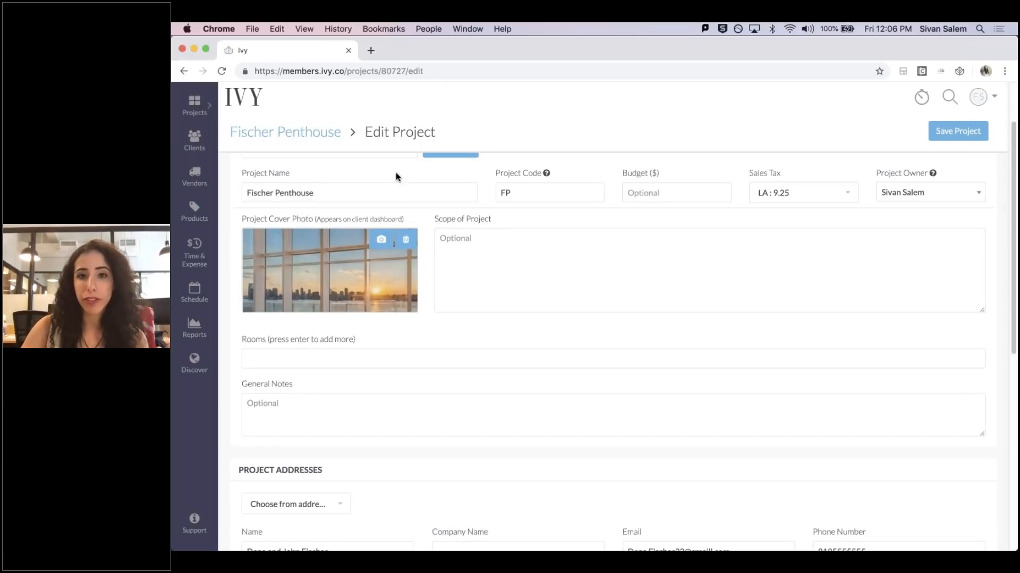
scroll(469, 203, down, 3)
scroll(465, 234, down, 5)
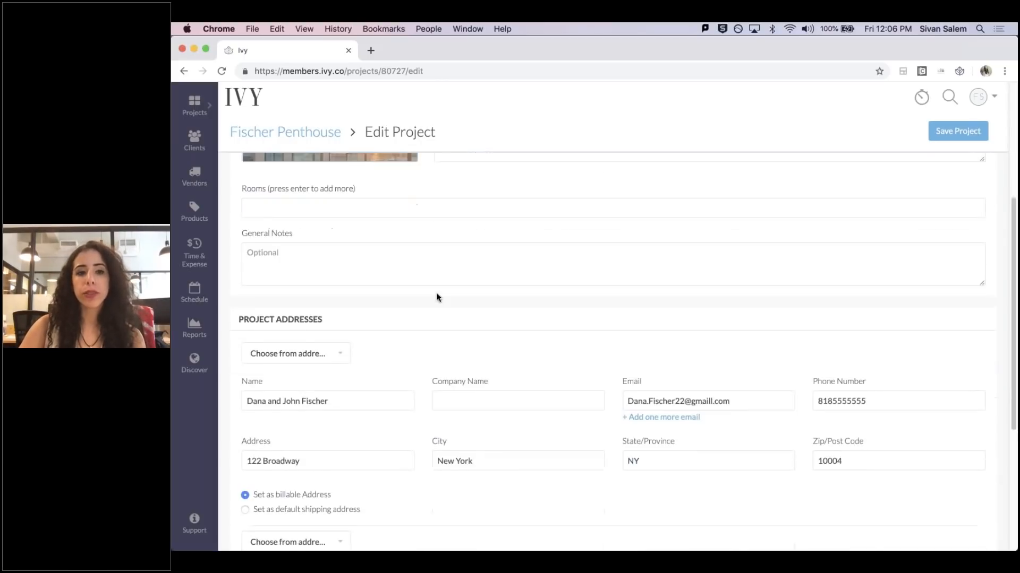
scroll(438, 304, down, 2)
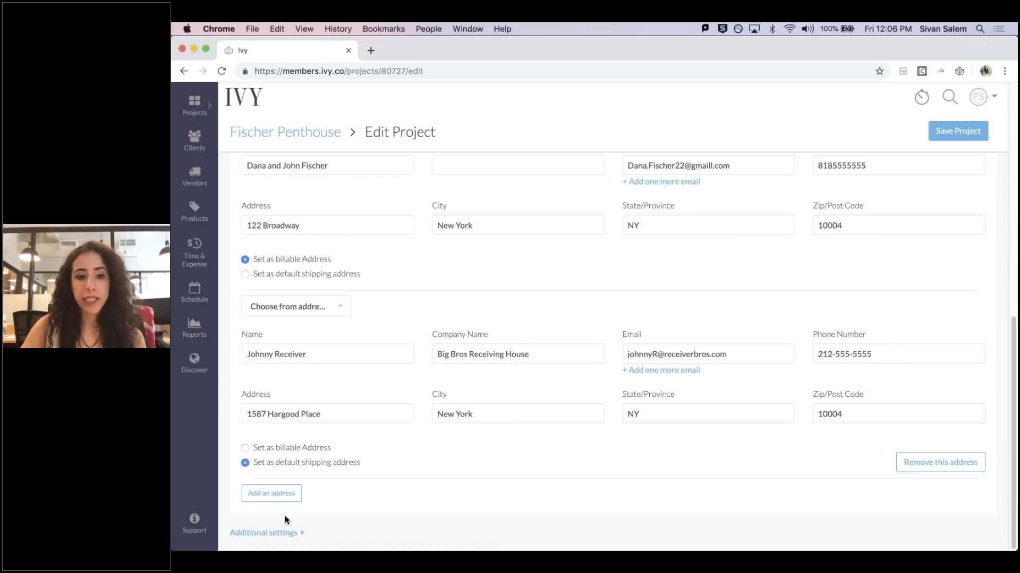
scroll(393, 386, up, 2)
scroll(393, 389, up, 5)
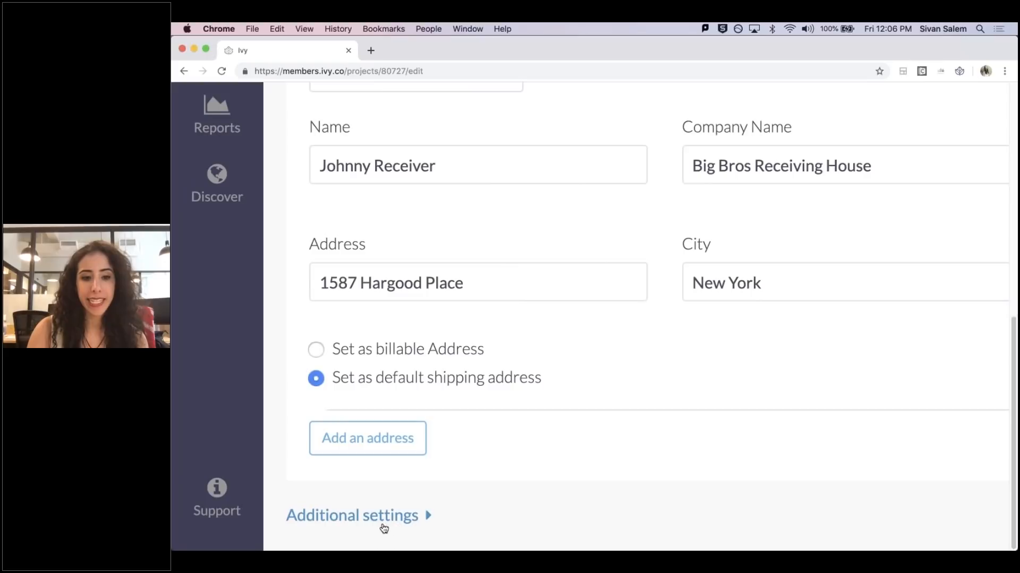
click(380, 523)
scroll(380, 524, down, 5)
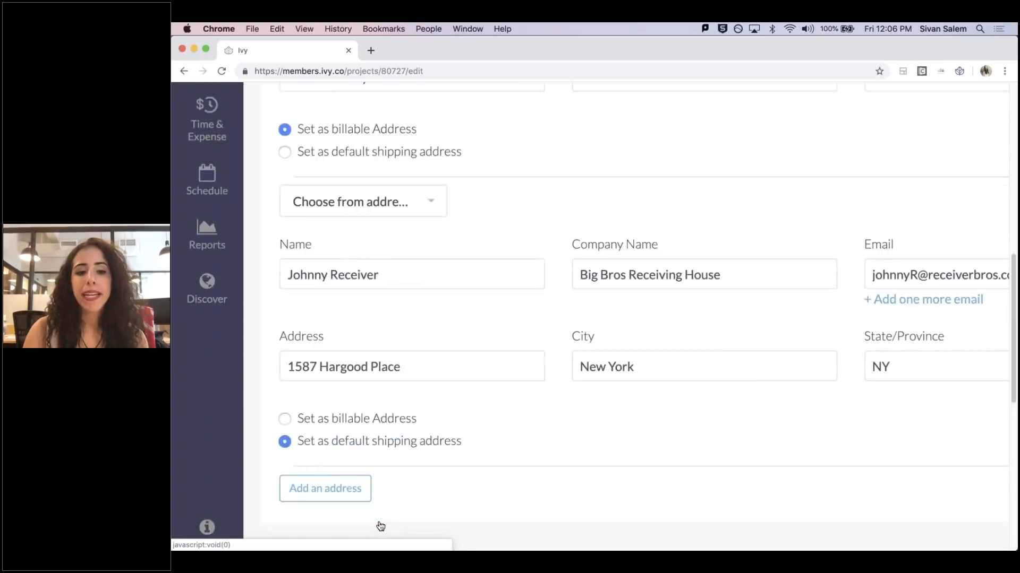
scroll(379, 524, down, 4)
scroll(378, 520, down, 5)
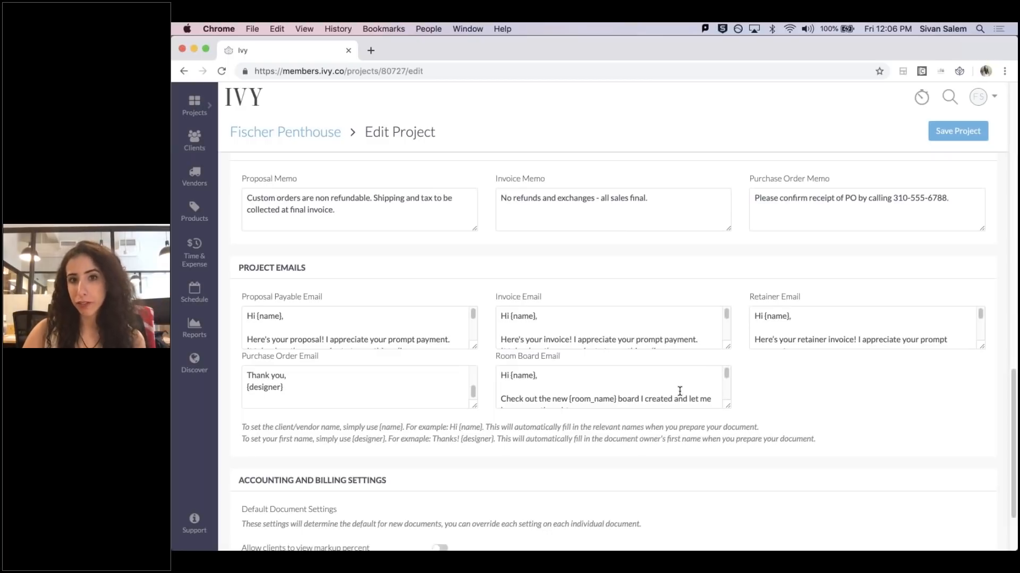
- Enlarge the project's Room Board Email box and review the message text that goes to the client
drag(727, 406, 731, 481)
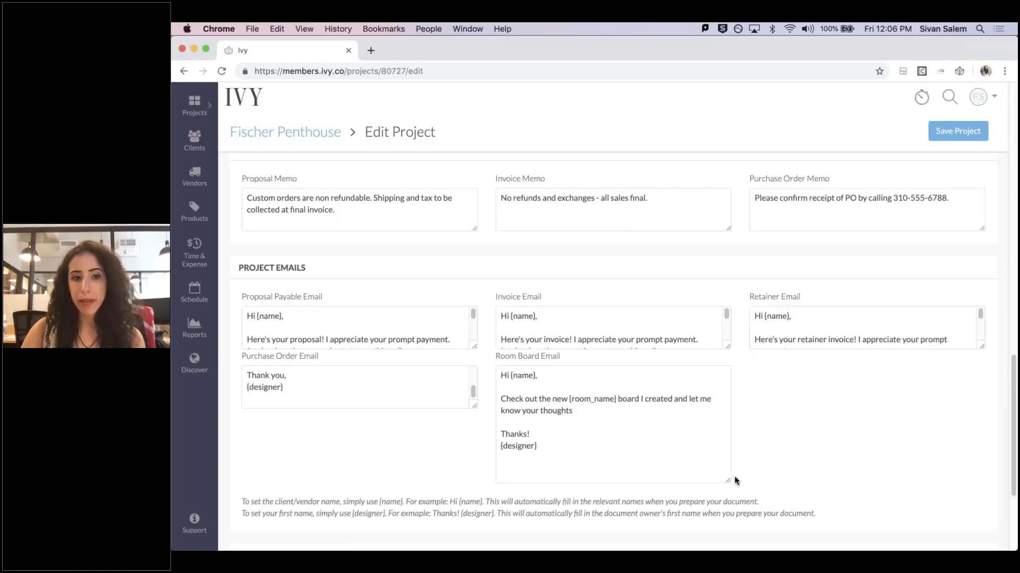
scroll(732, 470, down, 2)
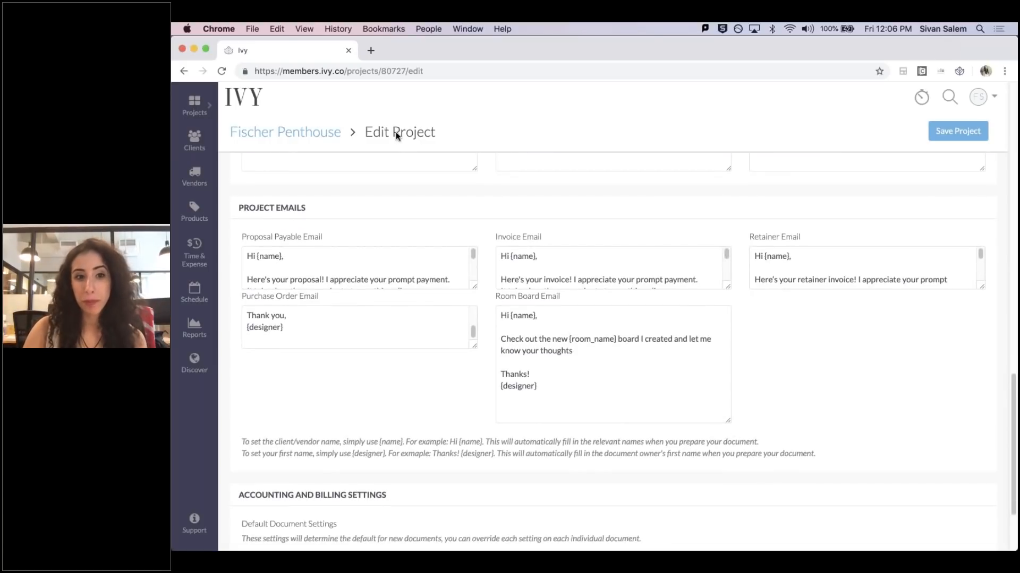
click(571, 389)
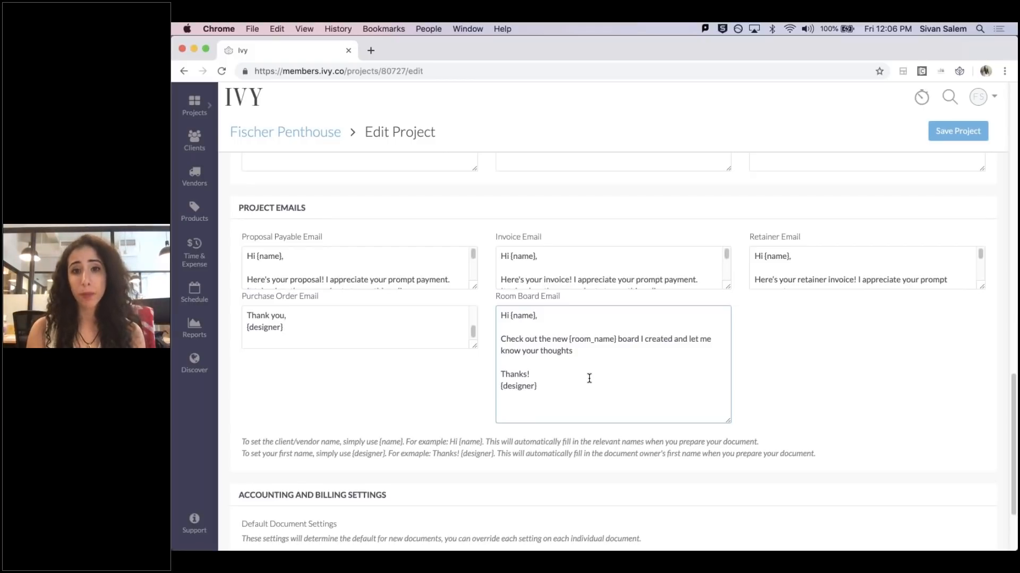
drag(581, 352, 501, 338)
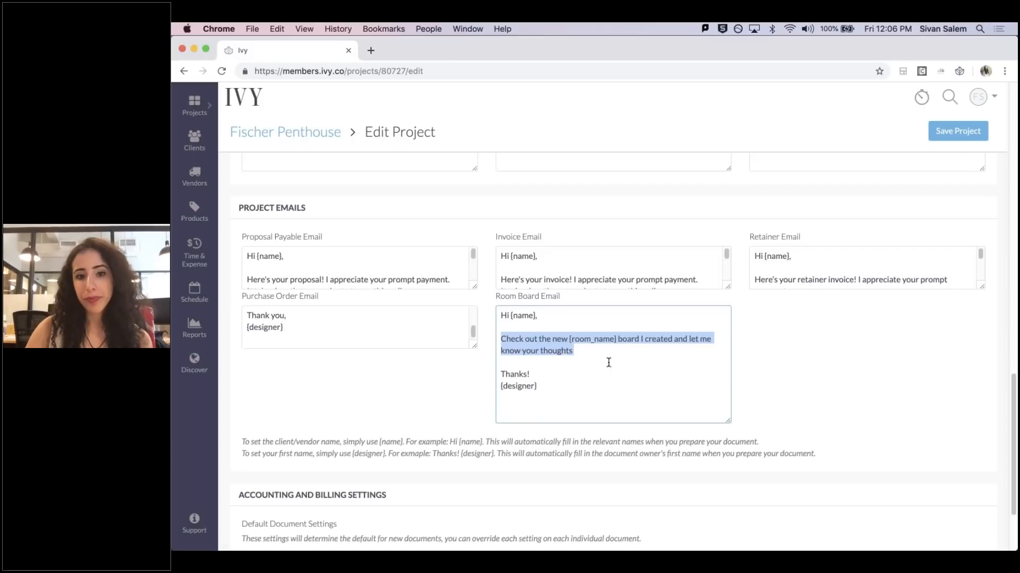
click(624, 364)
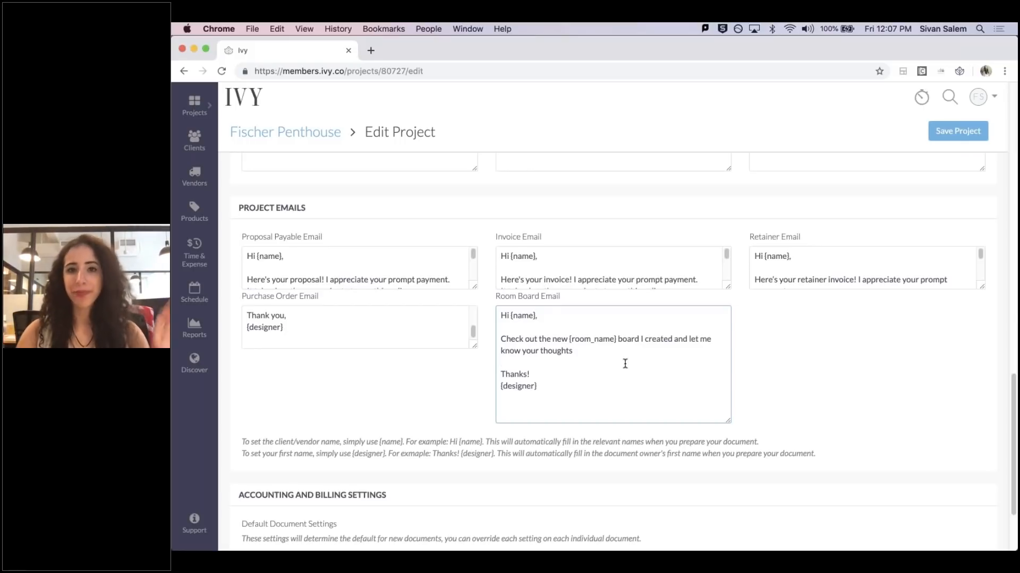
click(598, 371)
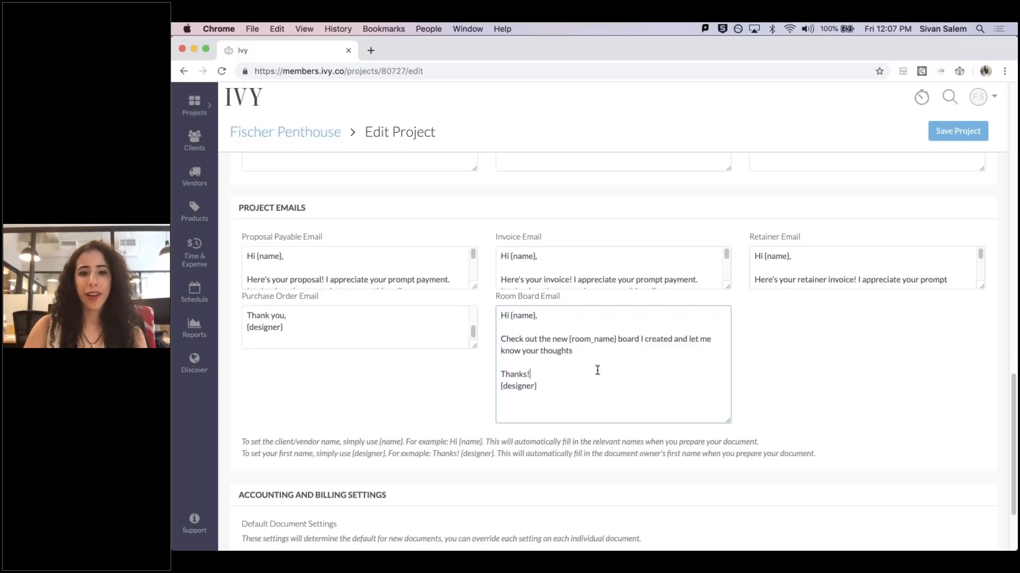
- Add Living Room and Master Bedroom to the rooms in the Fischer Penthouse project details
scroll(581, 376, up, 3)
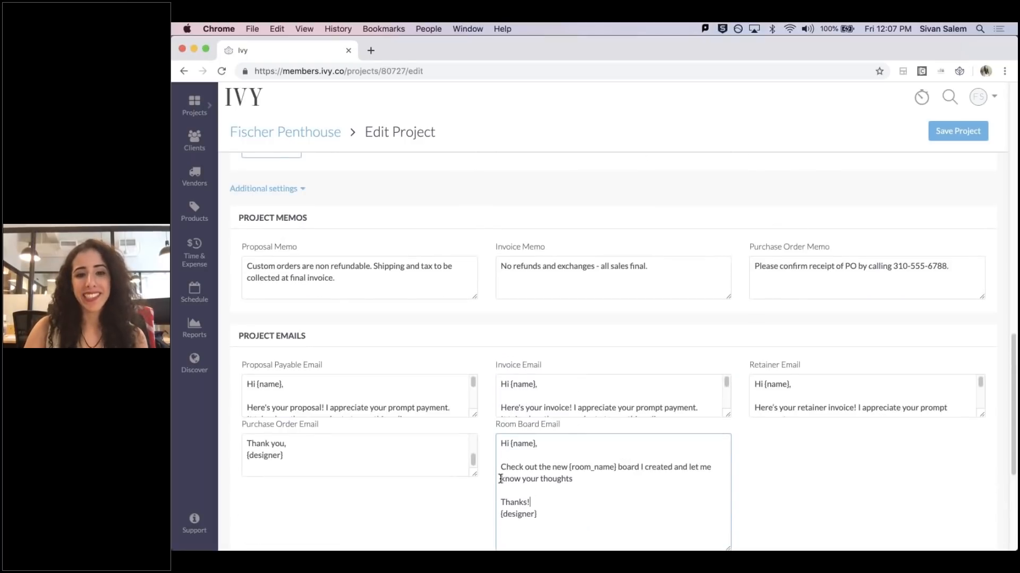
scroll(639, 483, up, 10)
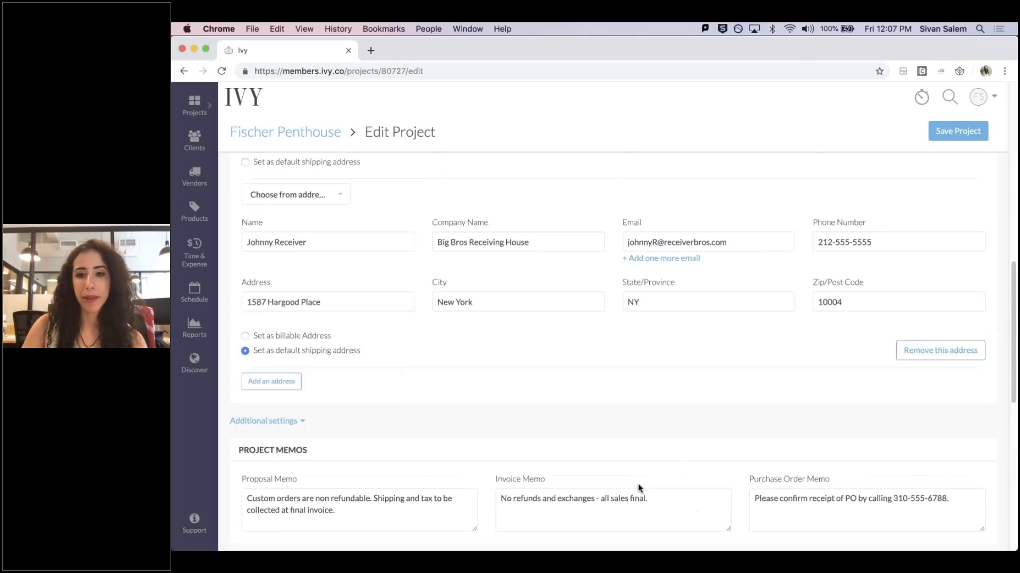
scroll(642, 483, up, 10)
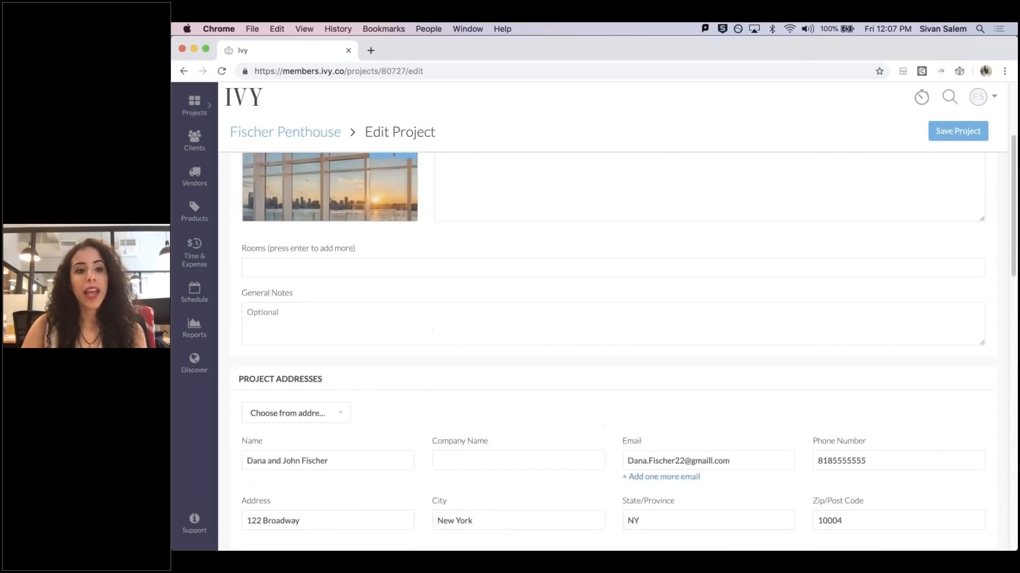
scroll(642, 480, up, 2)
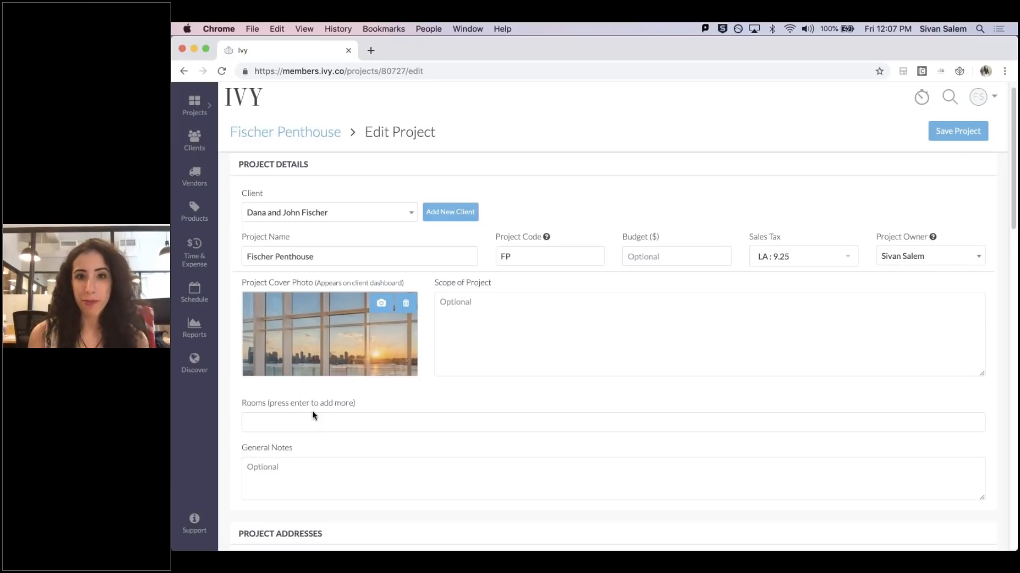
scroll(315, 384, down, 2)
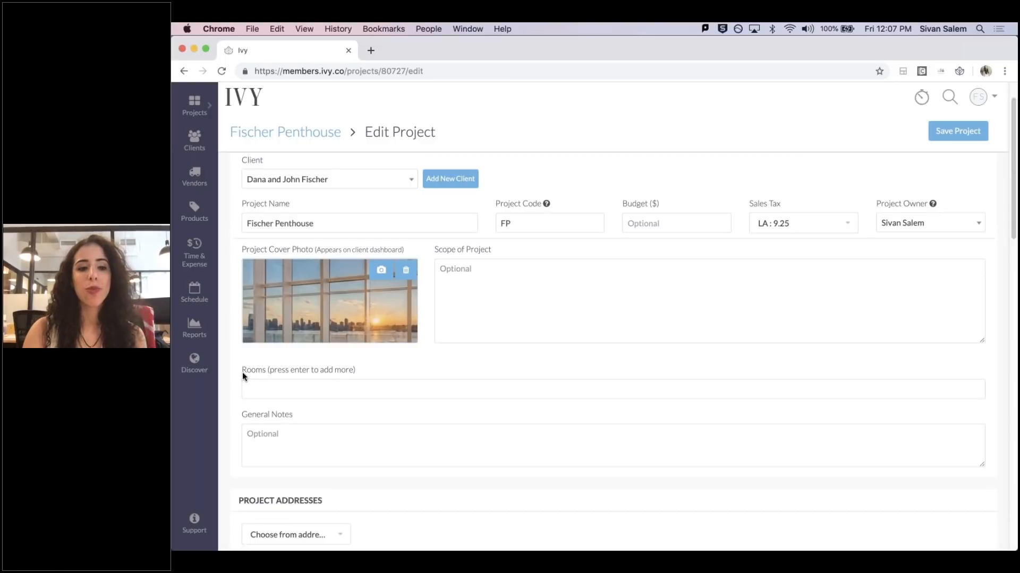
scroll(242, 372, up, 5)
drag(242, 372, 478, 369)
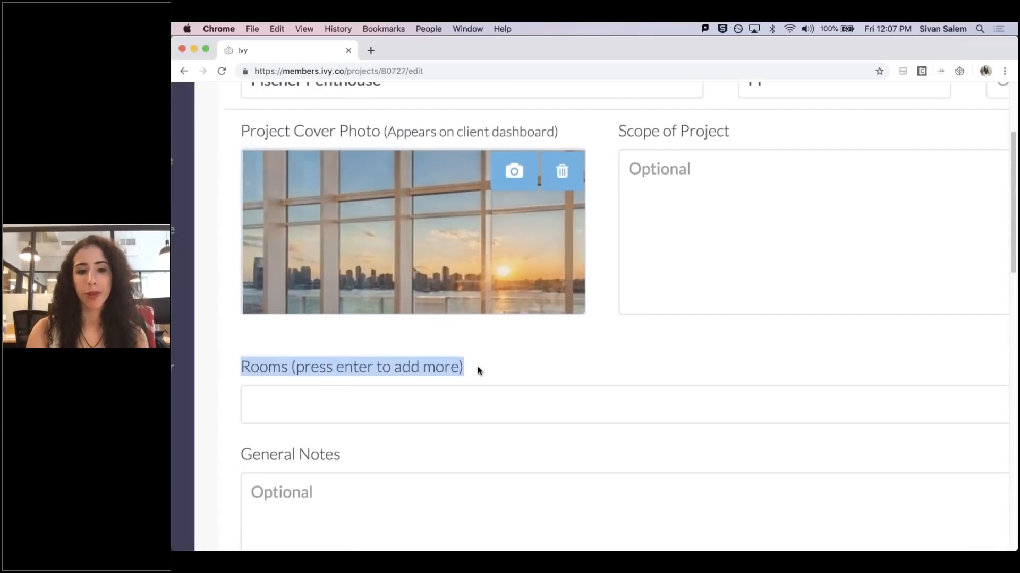
click(421, 408)
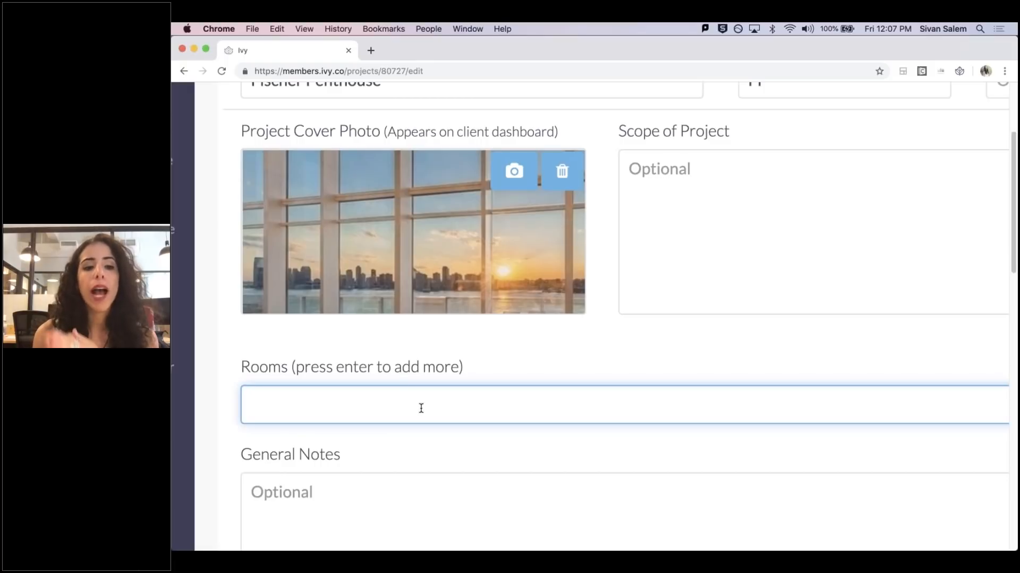
text(Living Room)
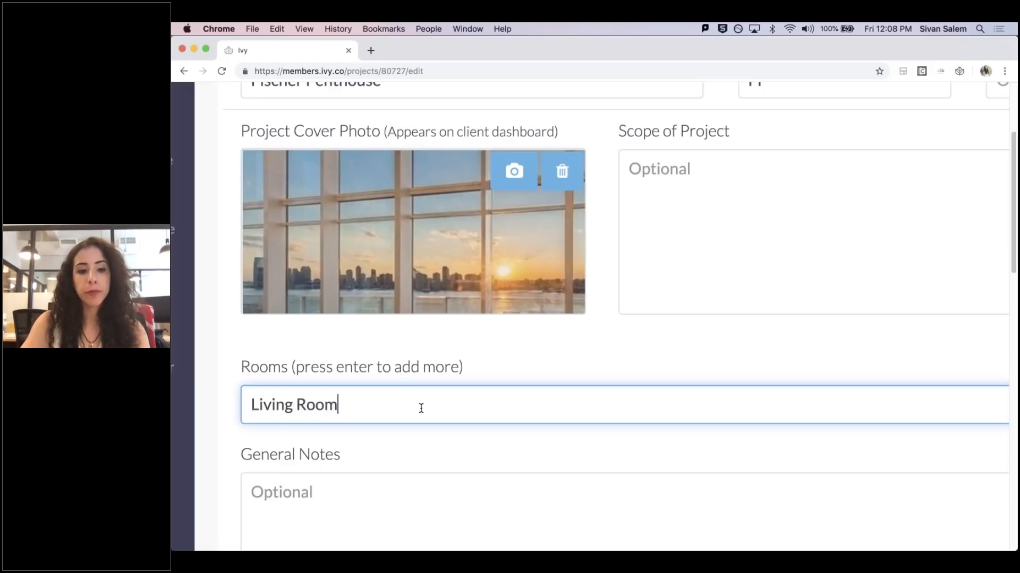
key(Return)
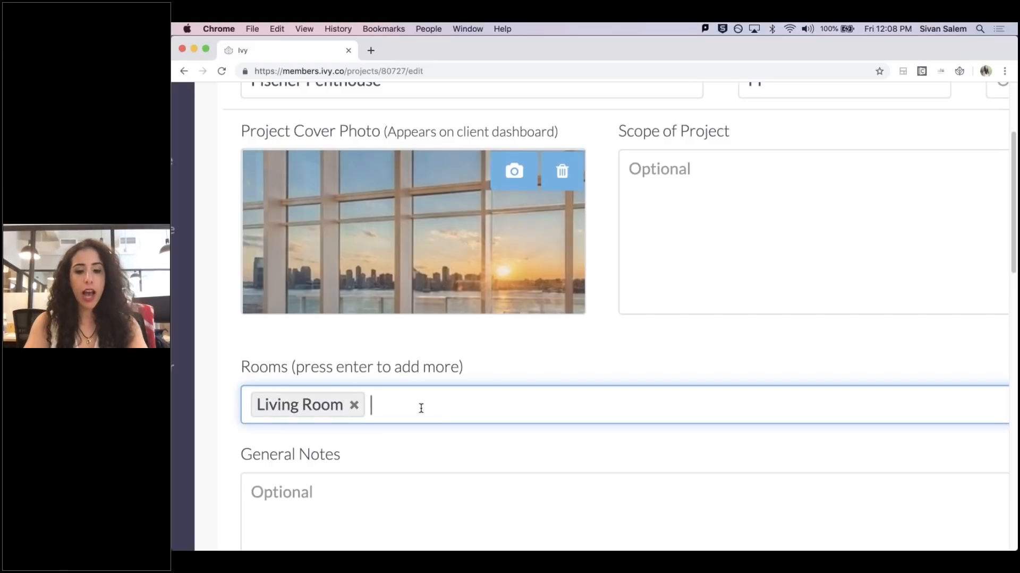
text(Master)
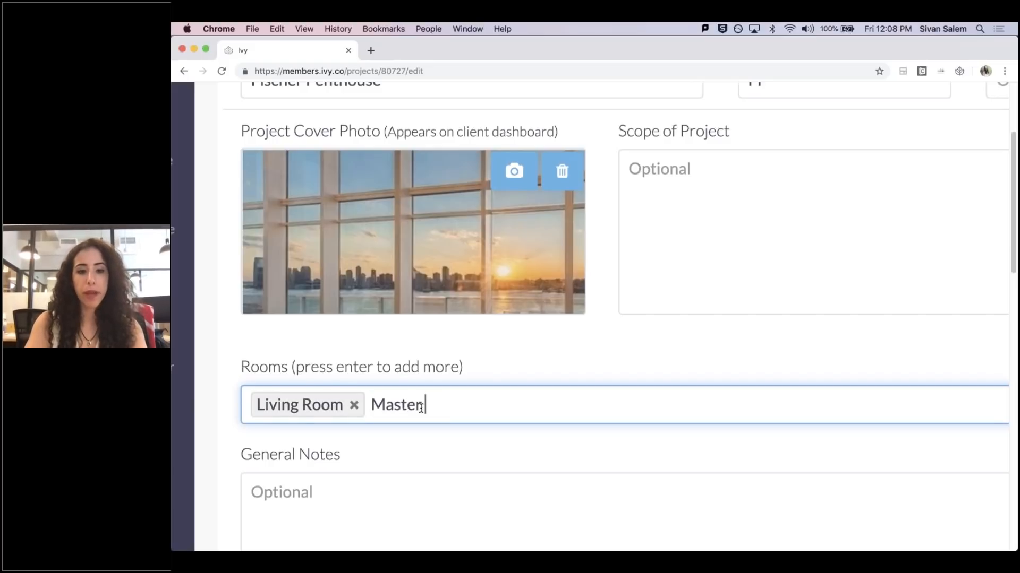
text( Bedroom)
key(Return)
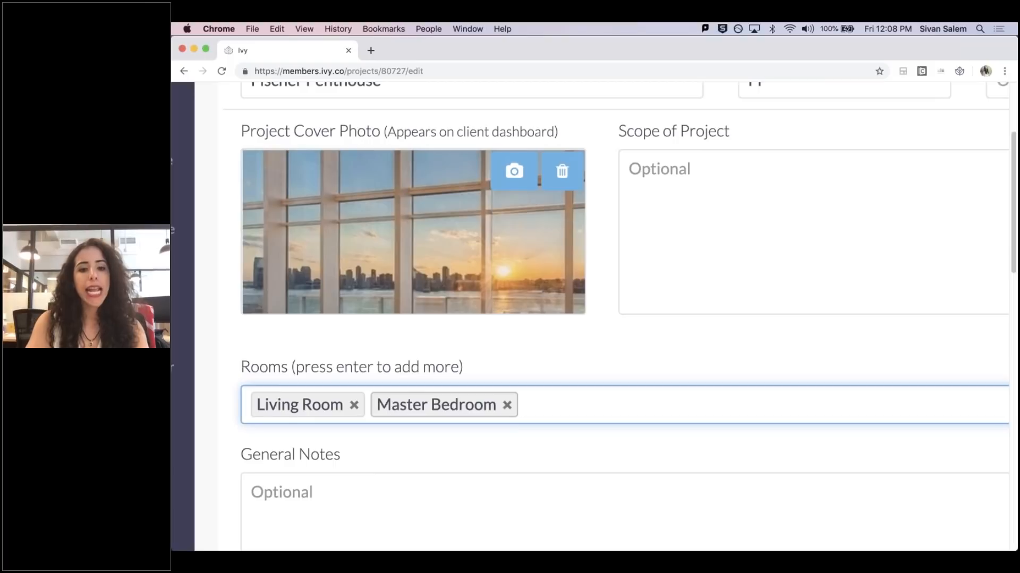
- Add Kitchen to the project's rooms and remove it again
text(Kitchen)
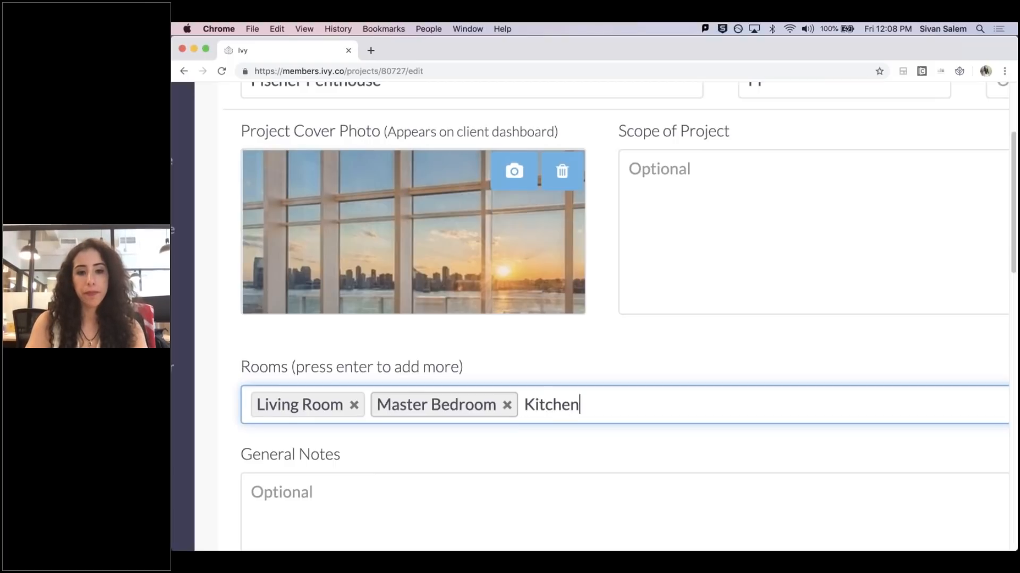
key(Return)
scroll(423, 437, down, 5)
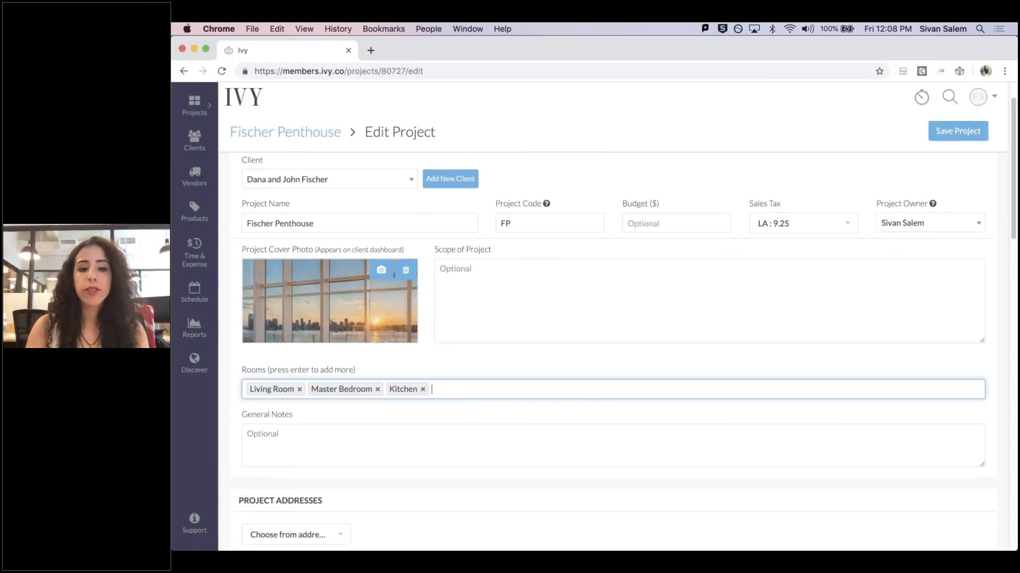
click(425, 390)
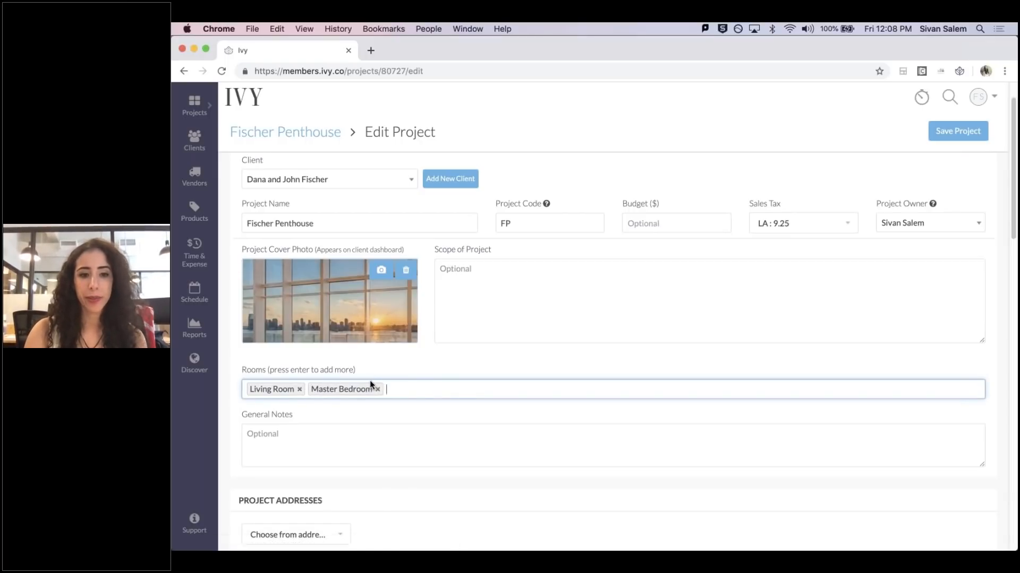
- Save the project and open its room boards
click(958, 133)
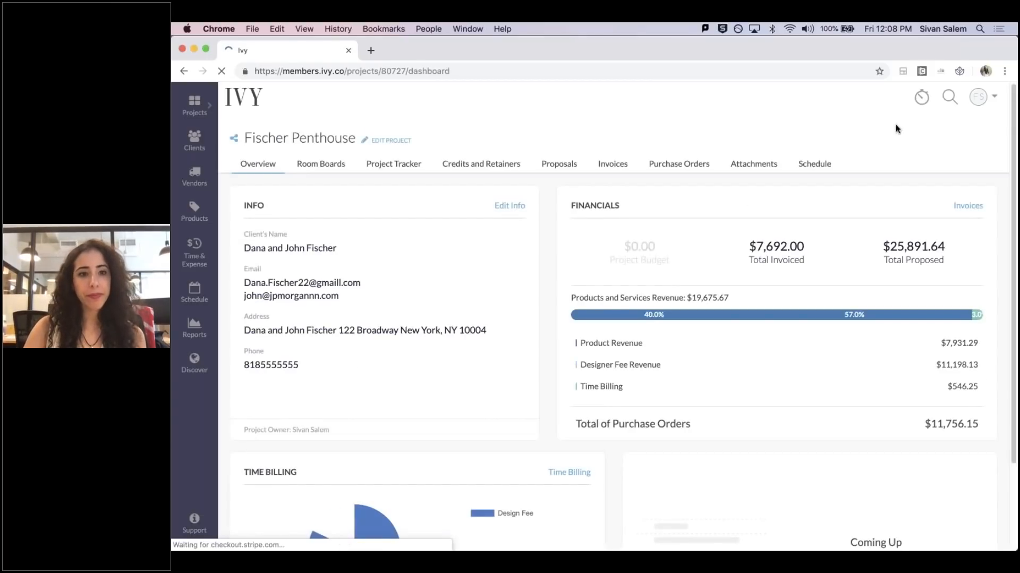
click(323, 165)
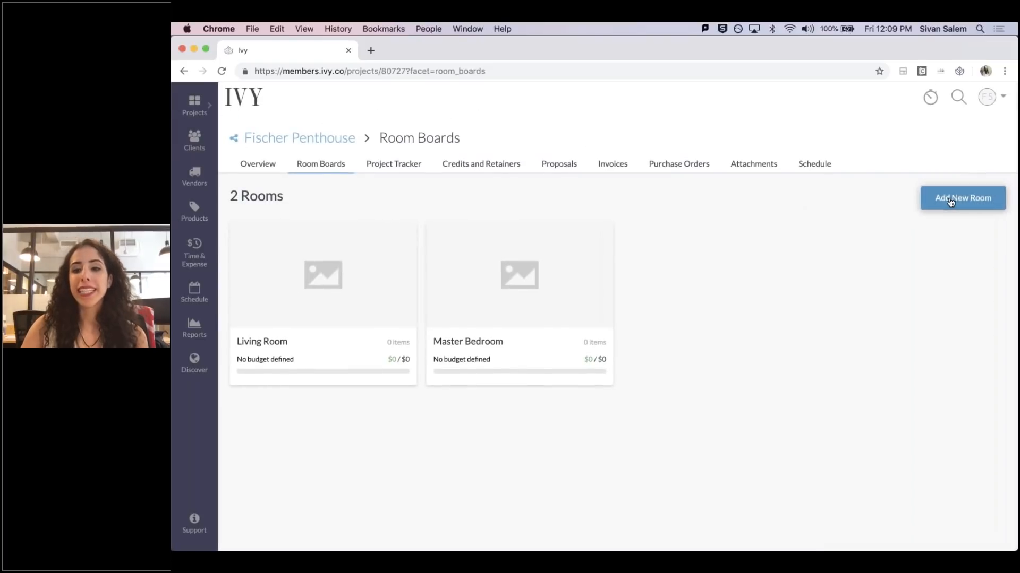
- Start a new room and upload Kitchen.jpg as its cover image
click(950, 202)
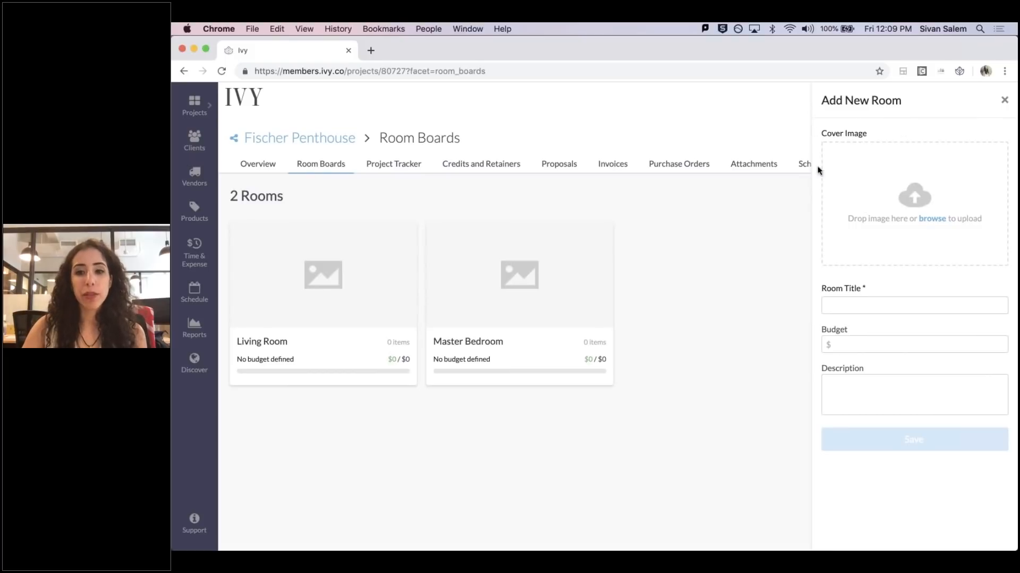
click(932, 220)
double_click(495, 137)
- Title the new room Kitchen and set its budget to $50000
click(881, 307)
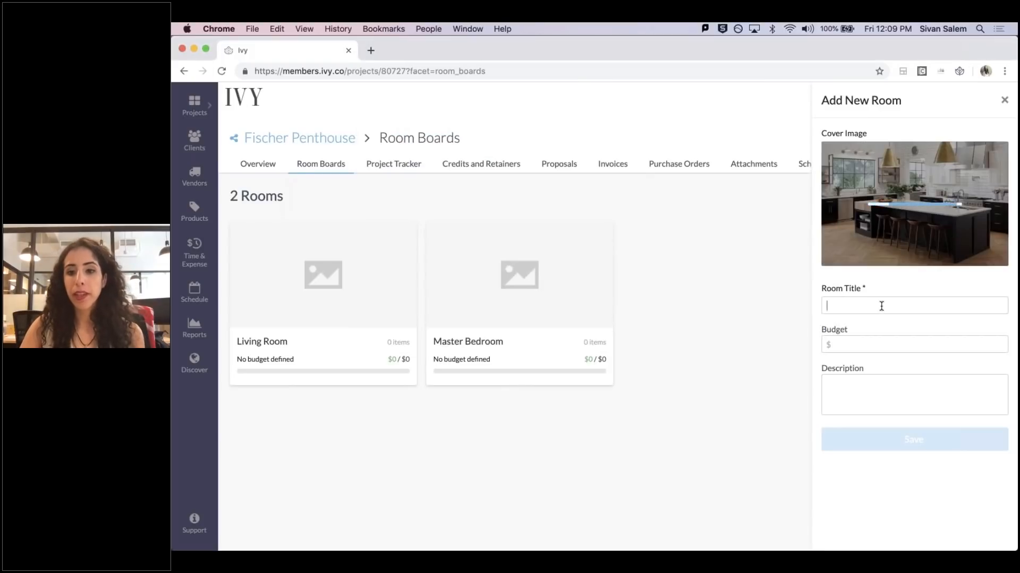
text(Kitchen)
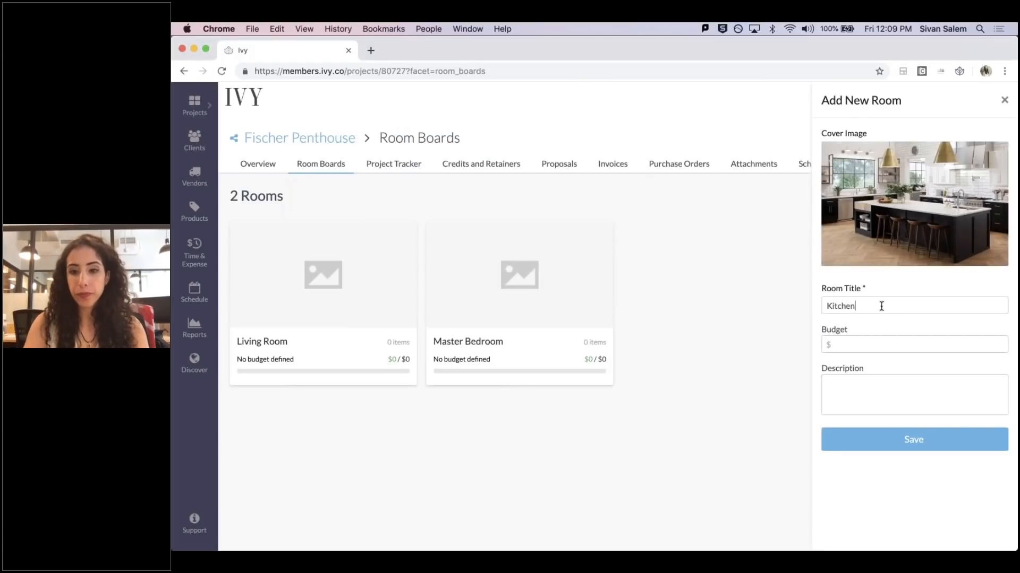
click(873, 343)
text(50000)
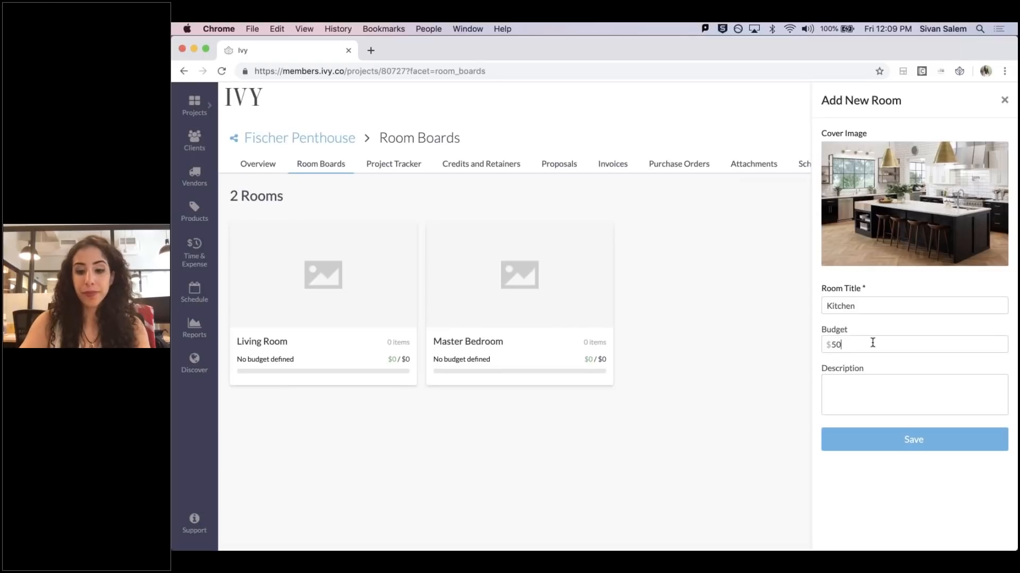
key(Tab)
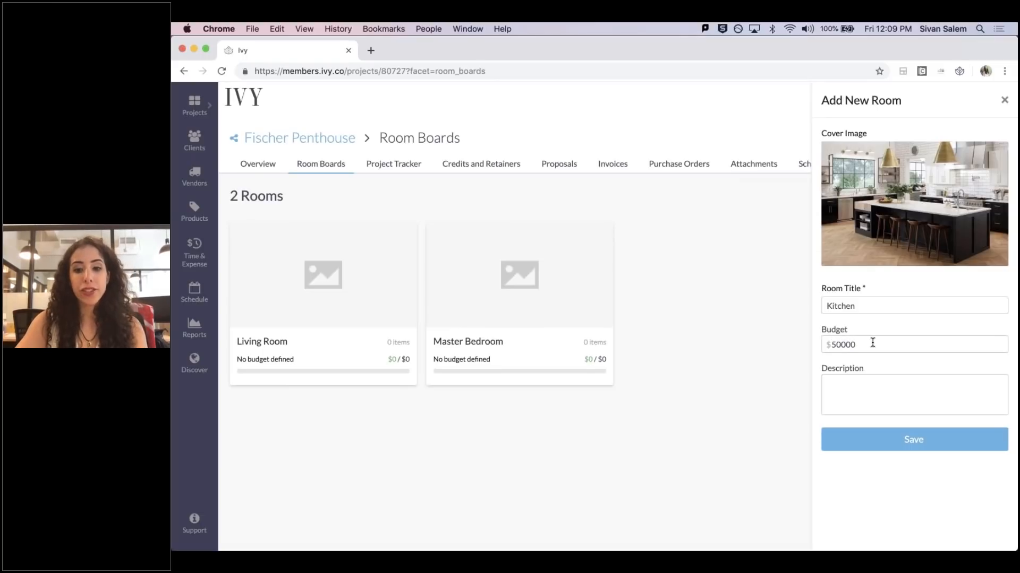
- Describe the new room as "Kitchen room board." and save it
text(Kitchen)
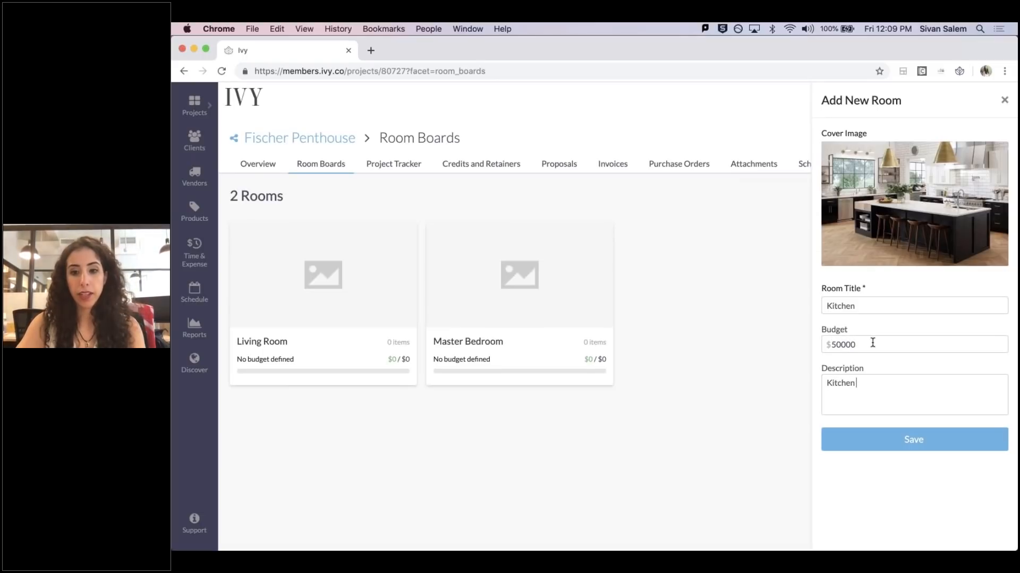
text( room baor)
key(BackSpace)
key(BackSpace)
key(BackSpace)
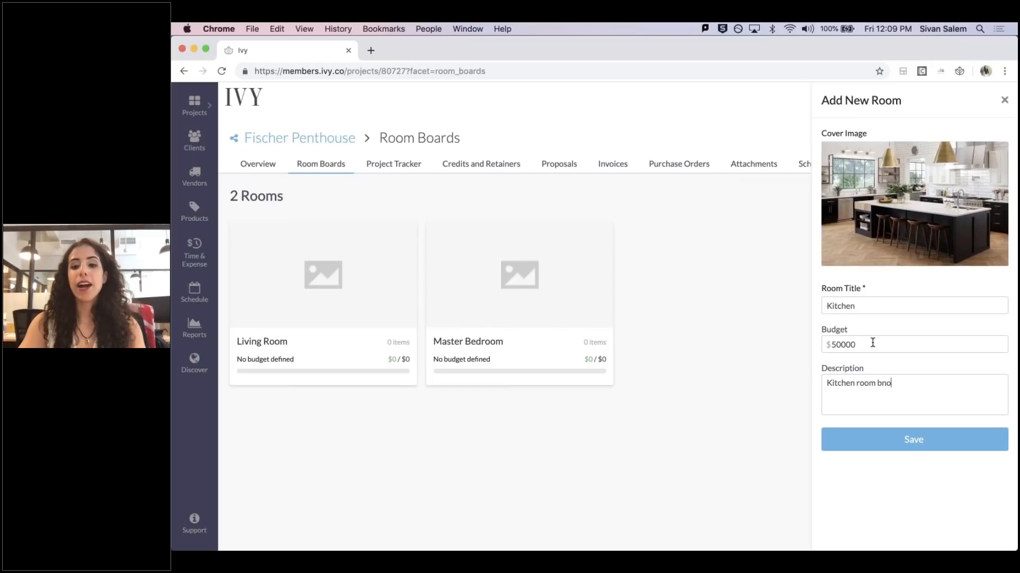
text(oard.)
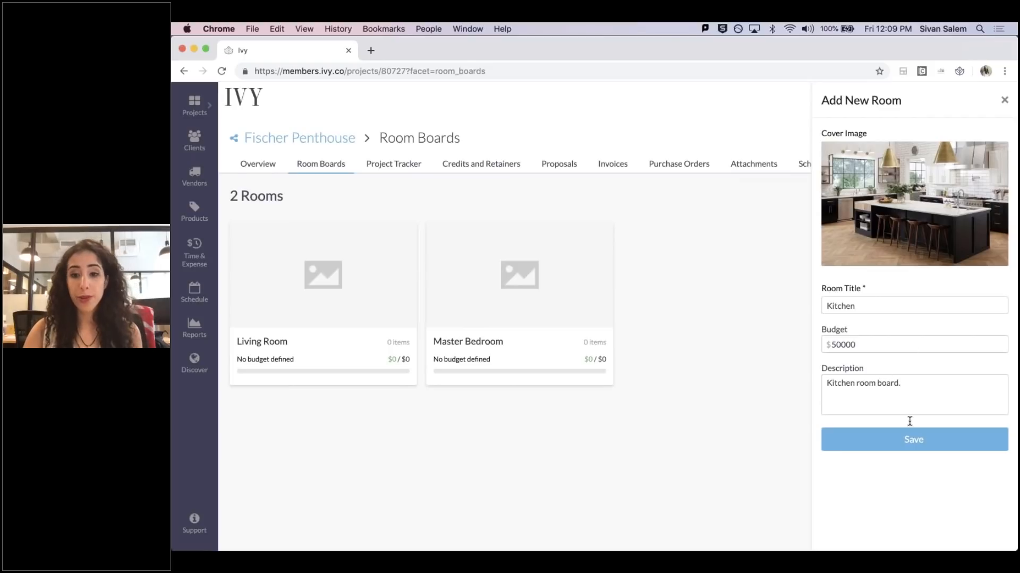
click(912, 439)
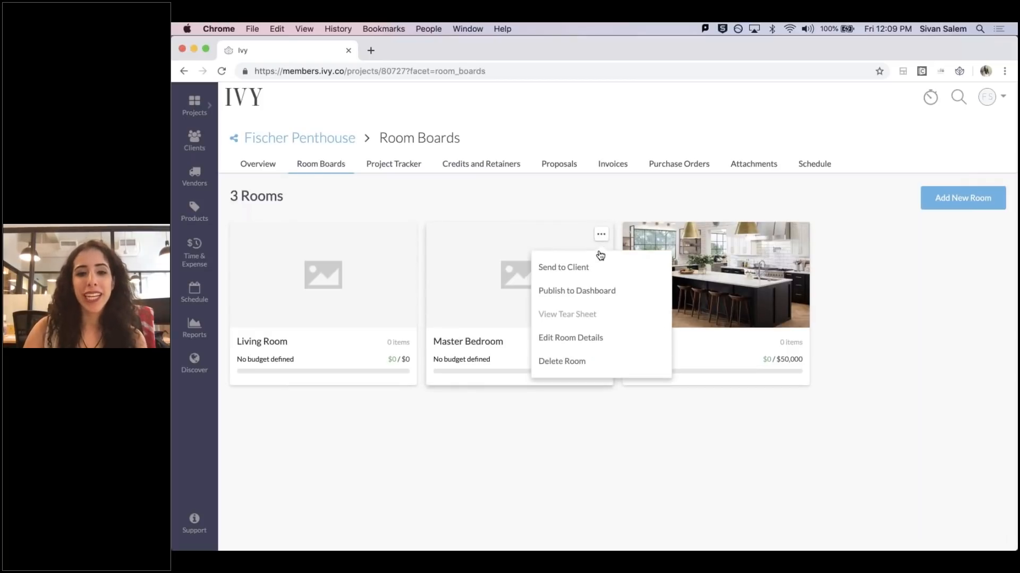
- Edit the Master Bedroom's room details and upload Master Bedroom.jpg as its cover image
click(592, 348)
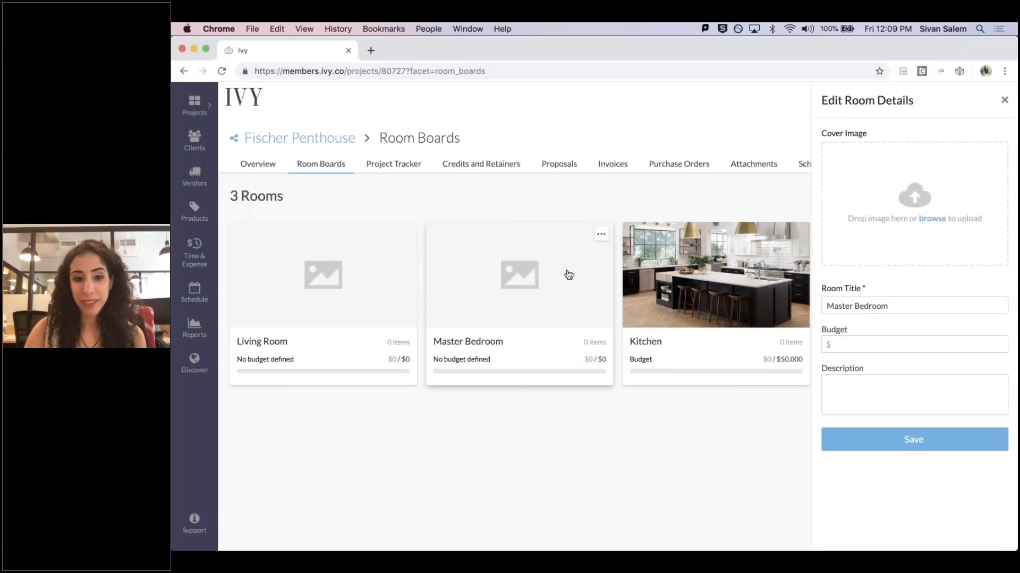
click(601, 235)
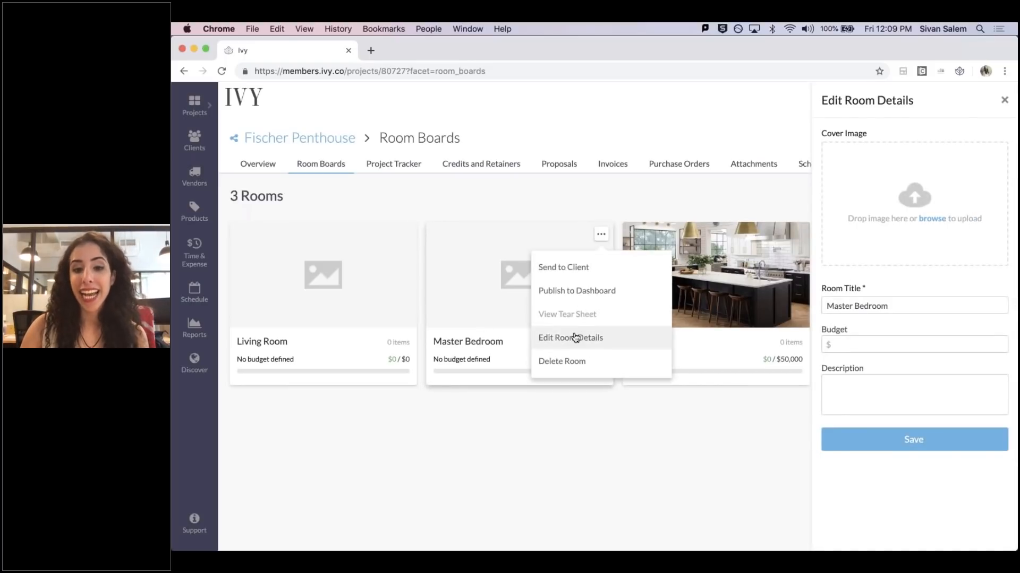
click(575, 338)
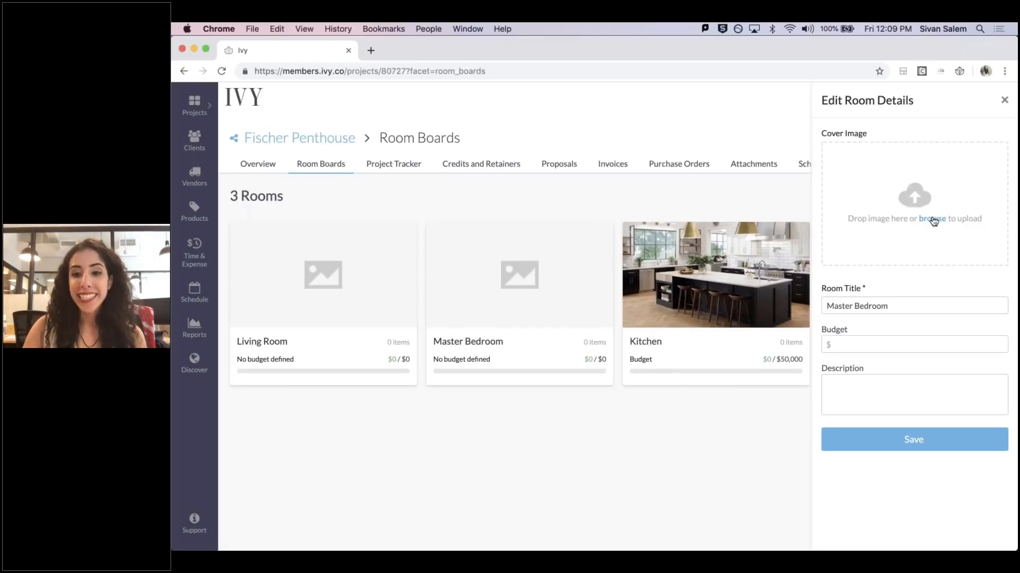
click(932, 219)
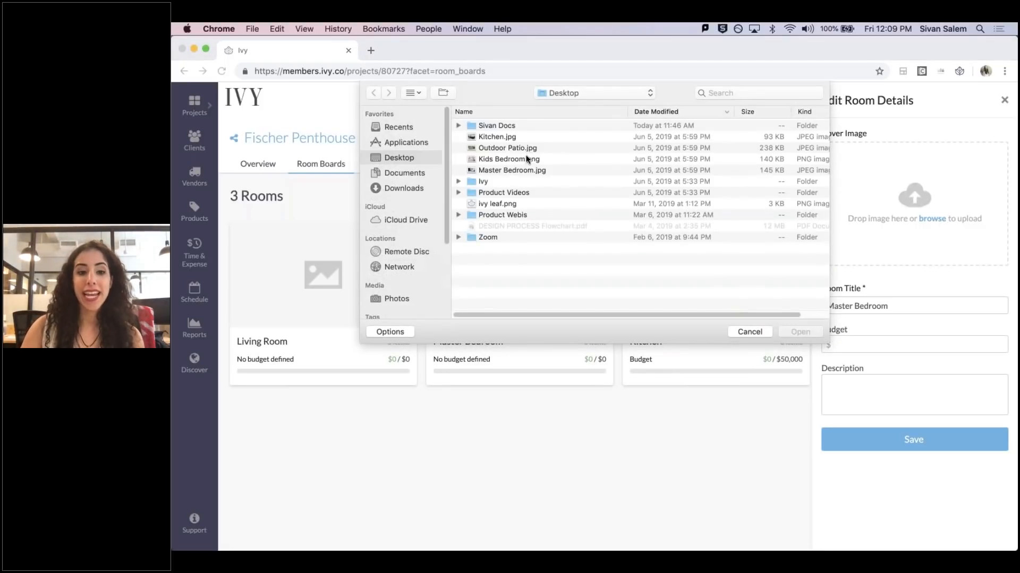
click(515, 171)
double_click(515, 171)
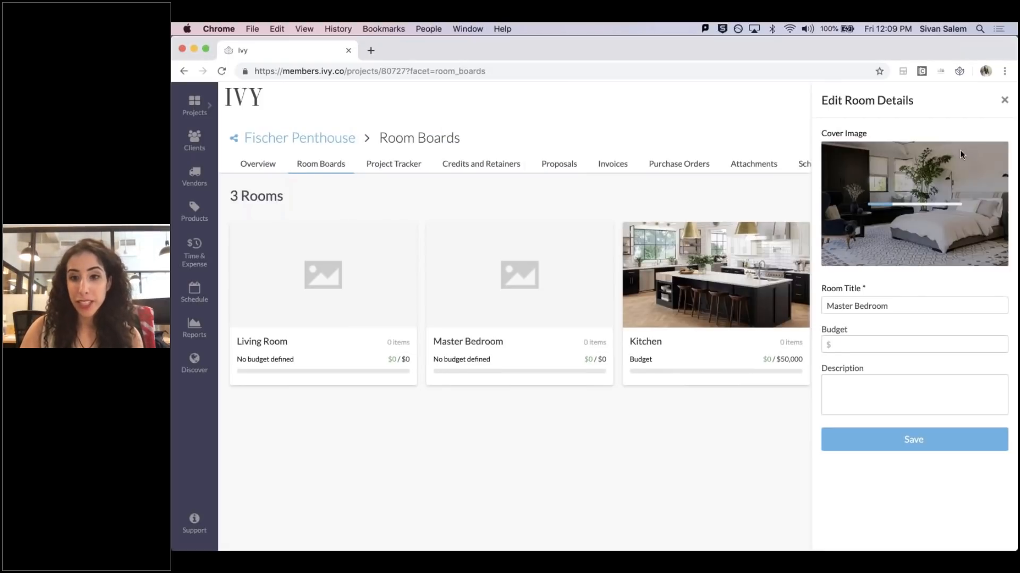
- Set the Master Bedroom's budget to $35000 and save the room details
click(881, 349)
text(35000)
key(Tab)
click(898, 442)
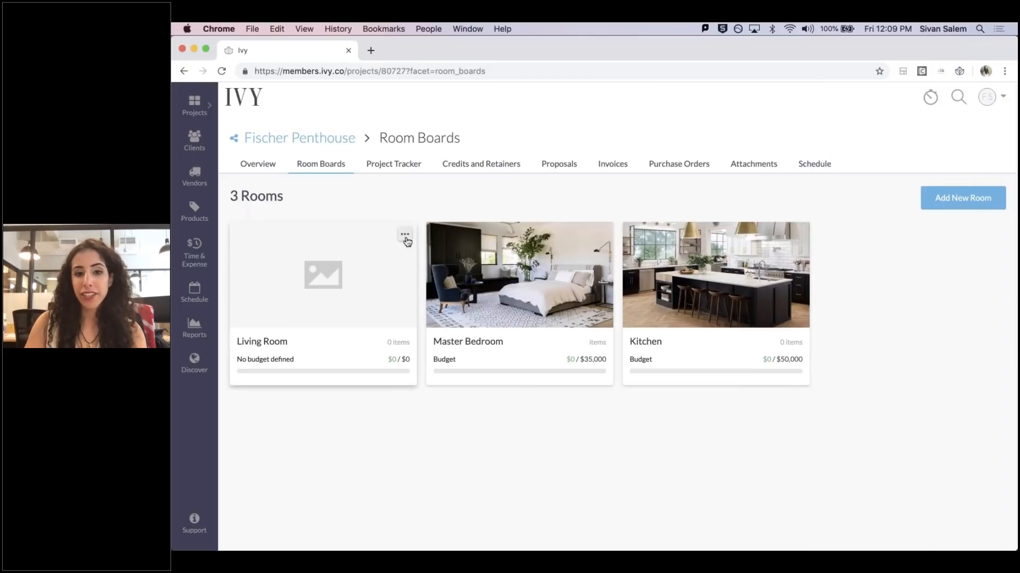
- Edit the Living Room's room details and upload Kids Bedroom.png as its cover image
click(405, 235)
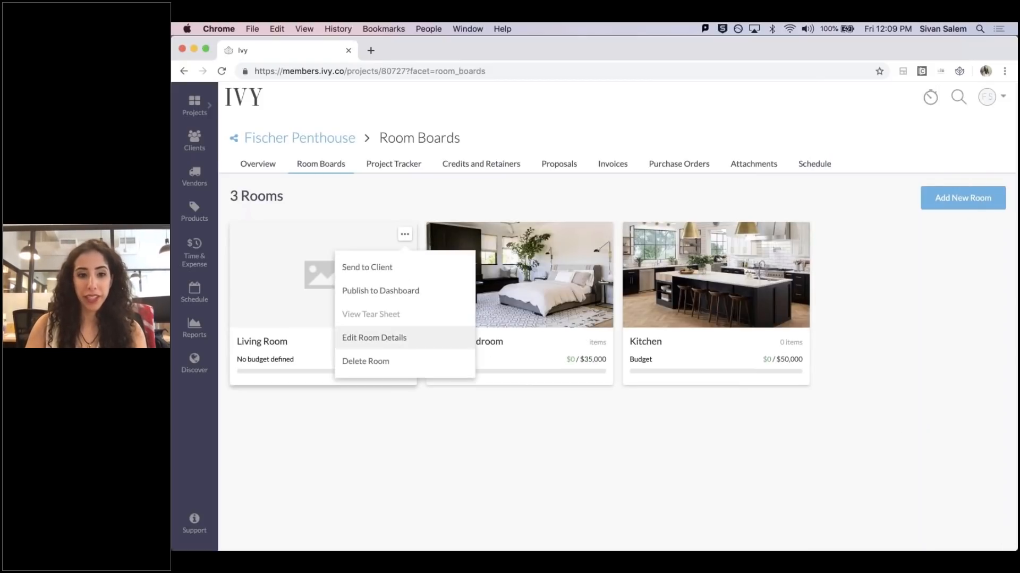
click(402, 344)
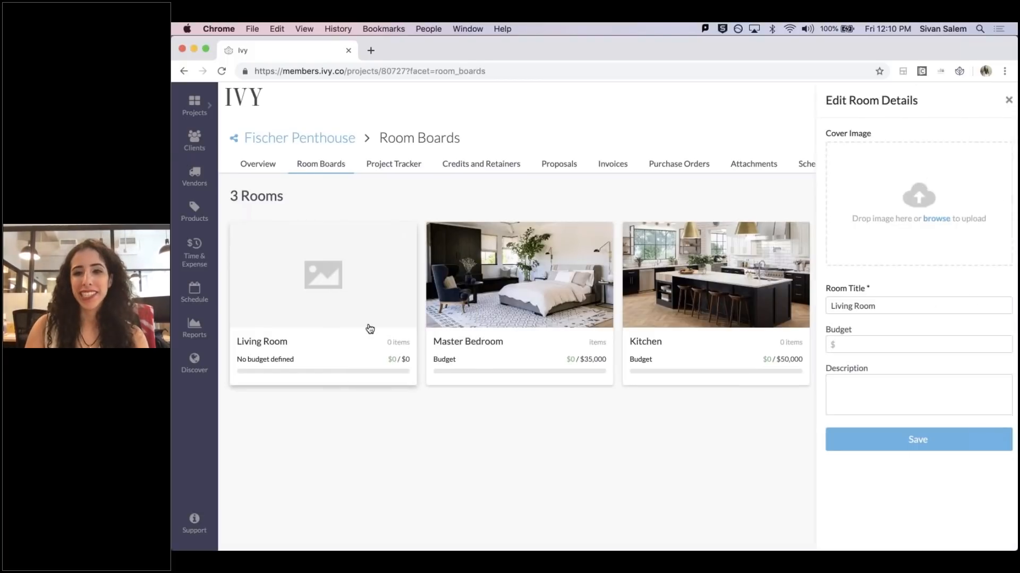
click(936, 222)
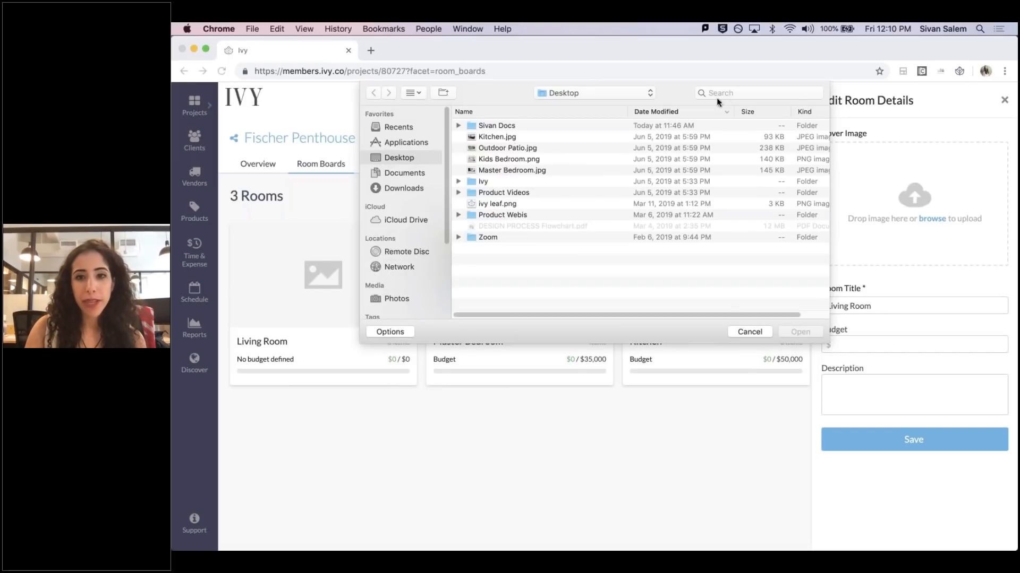
click(505, 159)
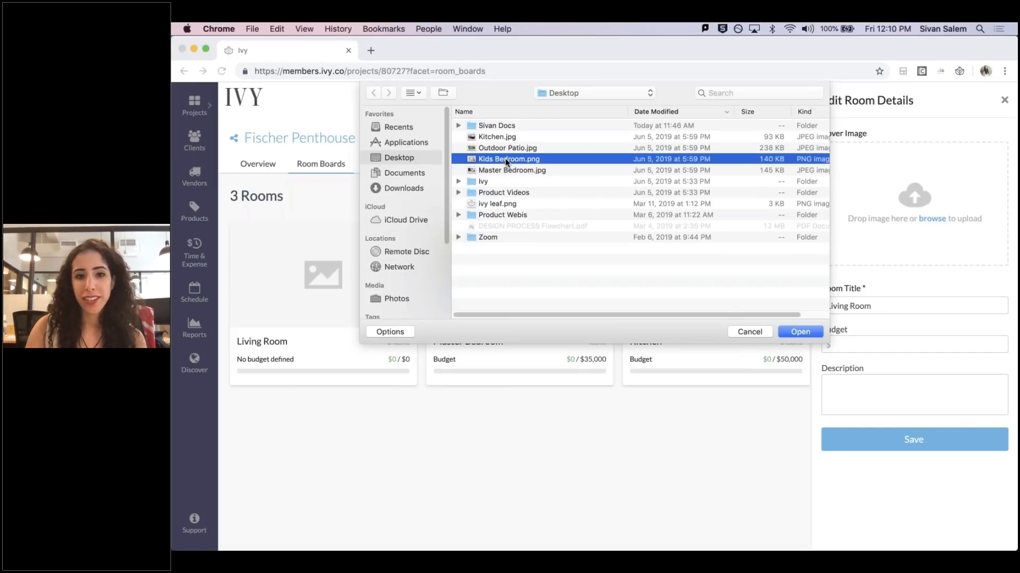
double_click(505, 158)
- Retitle the room Kids Bedroom, set its budget to $10000 and save the room details
triple_click(867, 306)
text(Kids Bedroom)
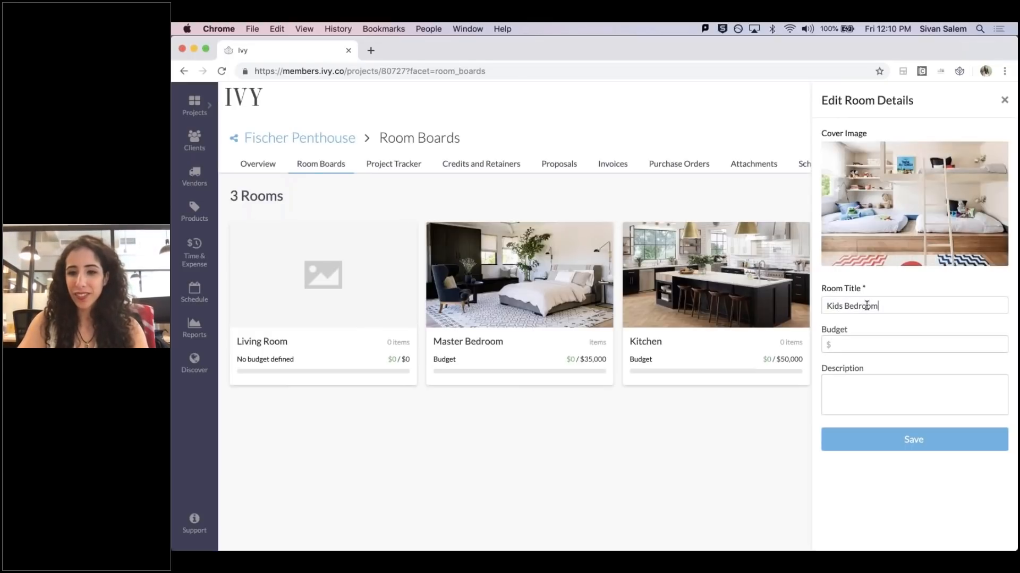
key(Tab)
text(10000)
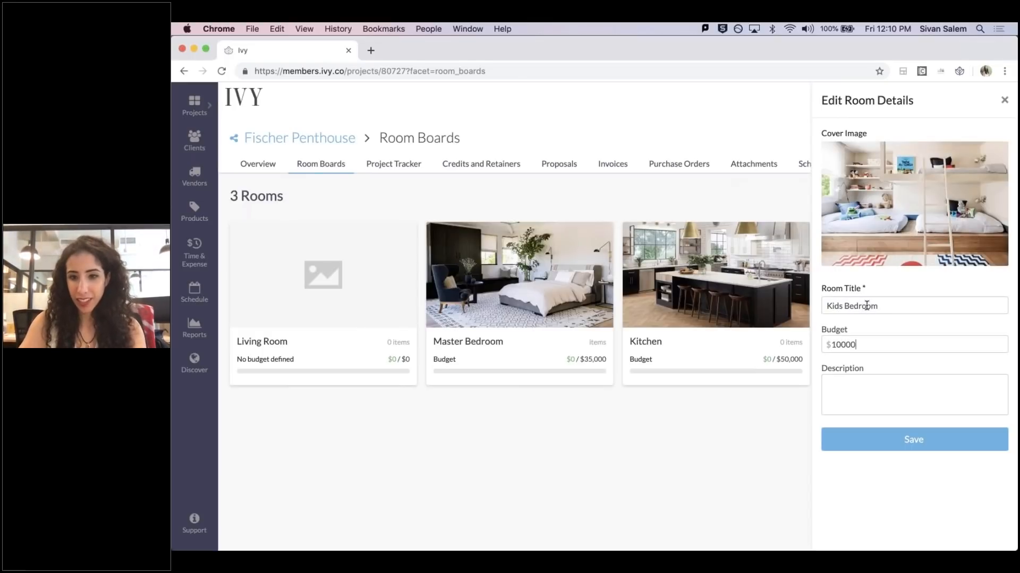
click(909, 444)
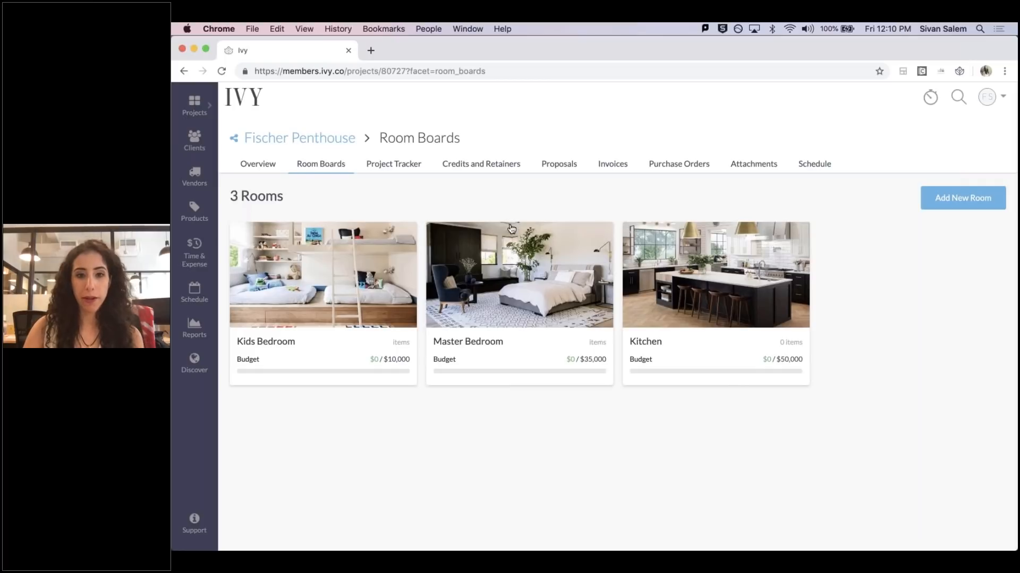
- Open the Master Bedroom board and add the Redford House Blooms Fabric and the Blue Chairs from the product library
click(522, 266)
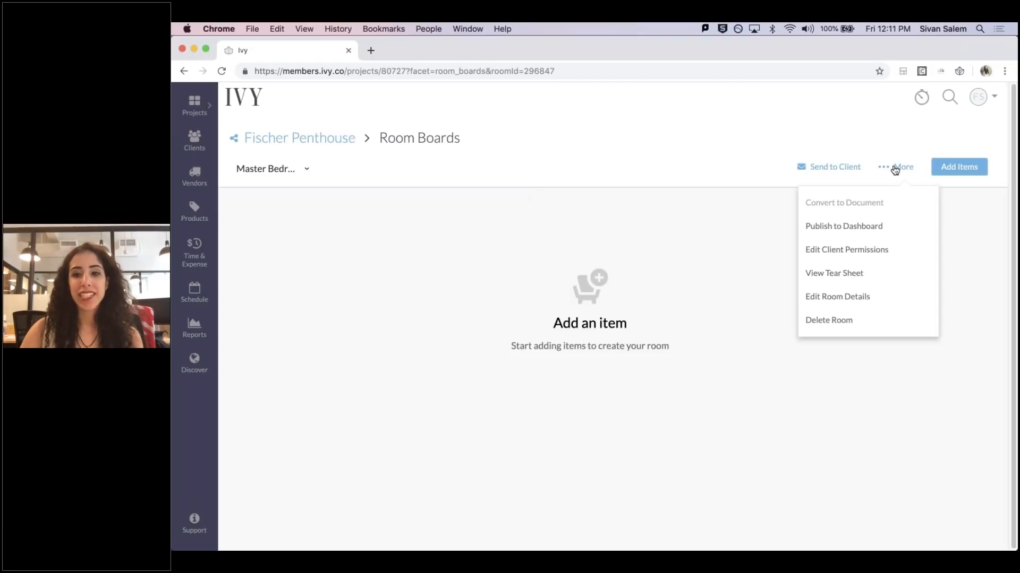
click(960, 169)
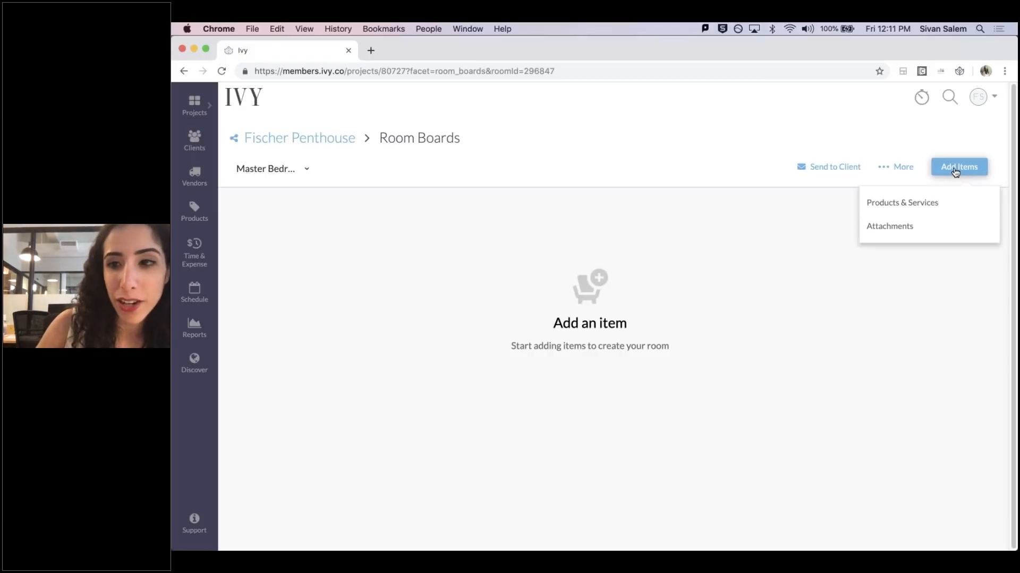
click(939, 205)
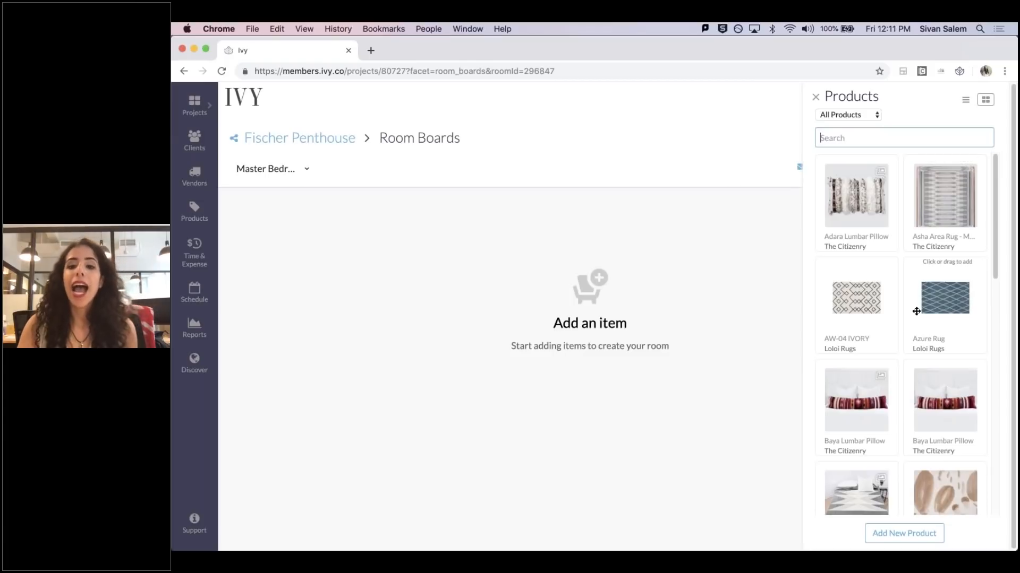
scroll(915, 316, down, 3)
scroll(924, 314, down, 2)
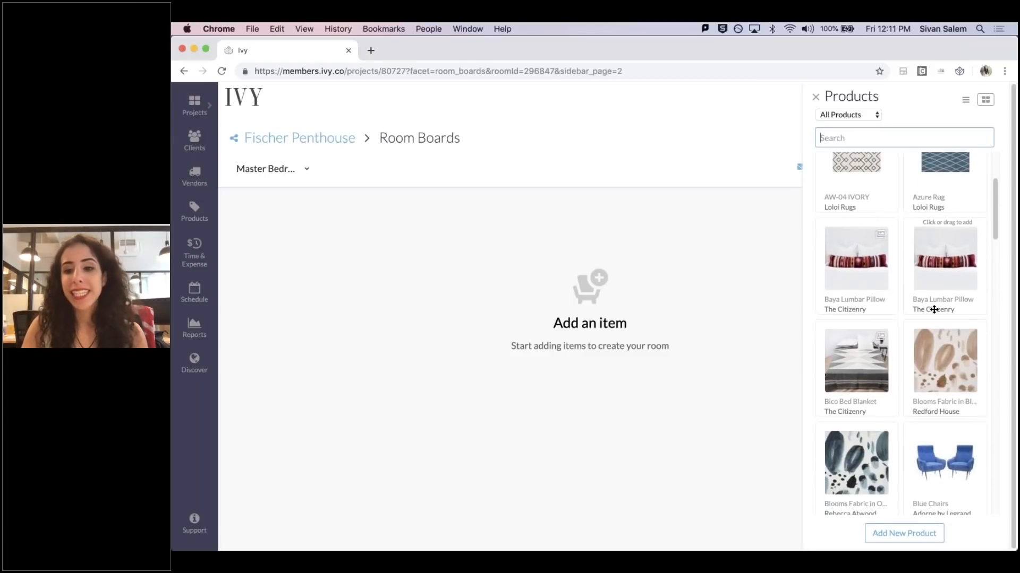
click(951, 365)
scroll(950, 369, down, 2)
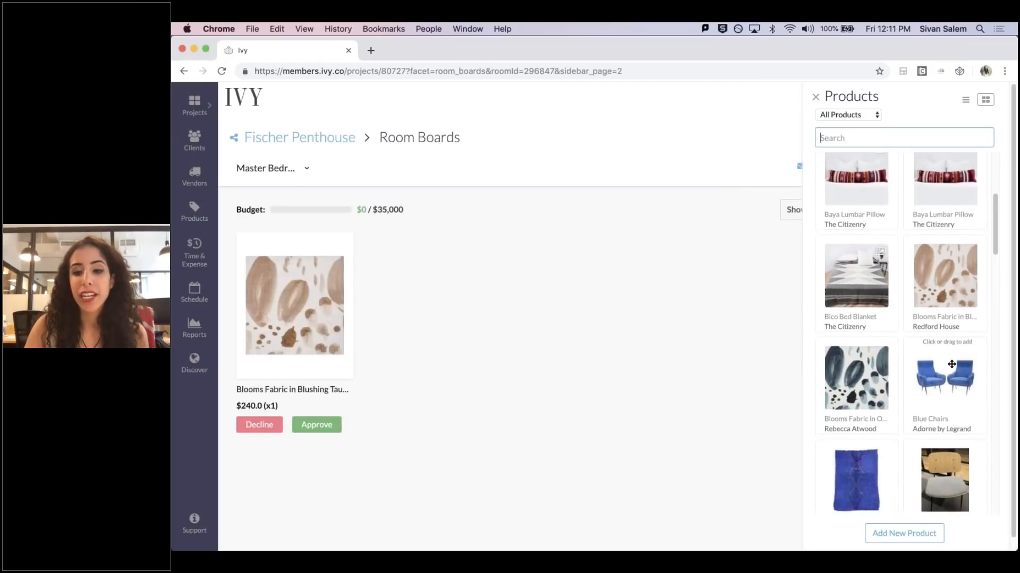
click(947, 378)
- Search products for "sofa" to add the Maddox Customizable sectional and Nublado Throw - Ivory, and "bed" to add the Kempton bed and Baya Lumbar Pillow
scroll(947, 371, down, 10)
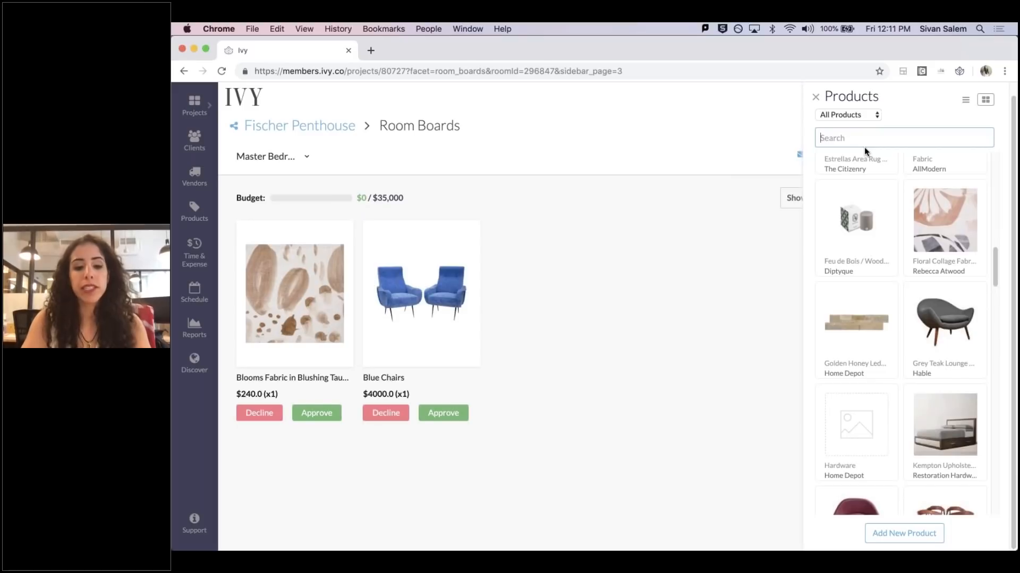
text(sofa)
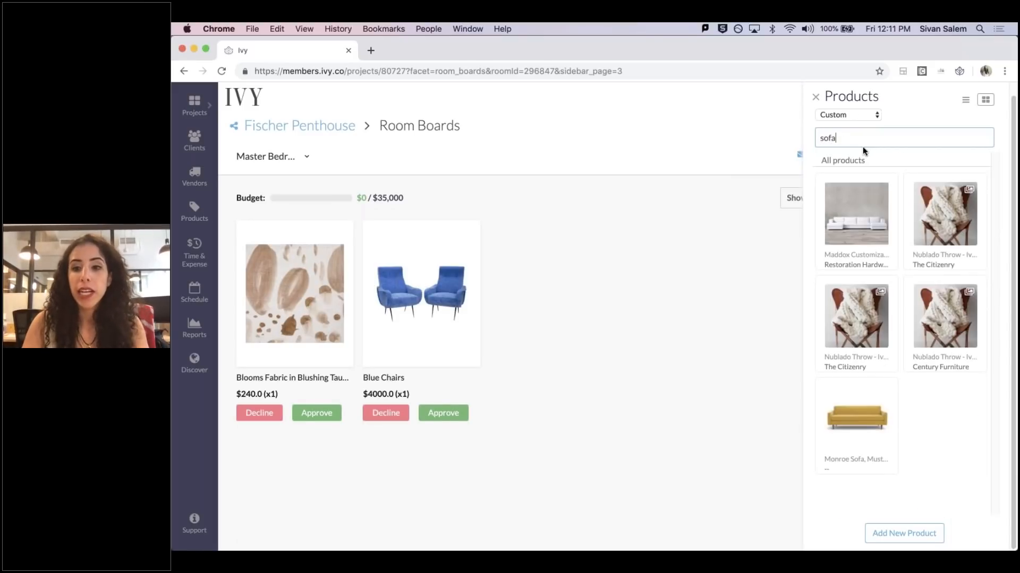
click(867, 217)
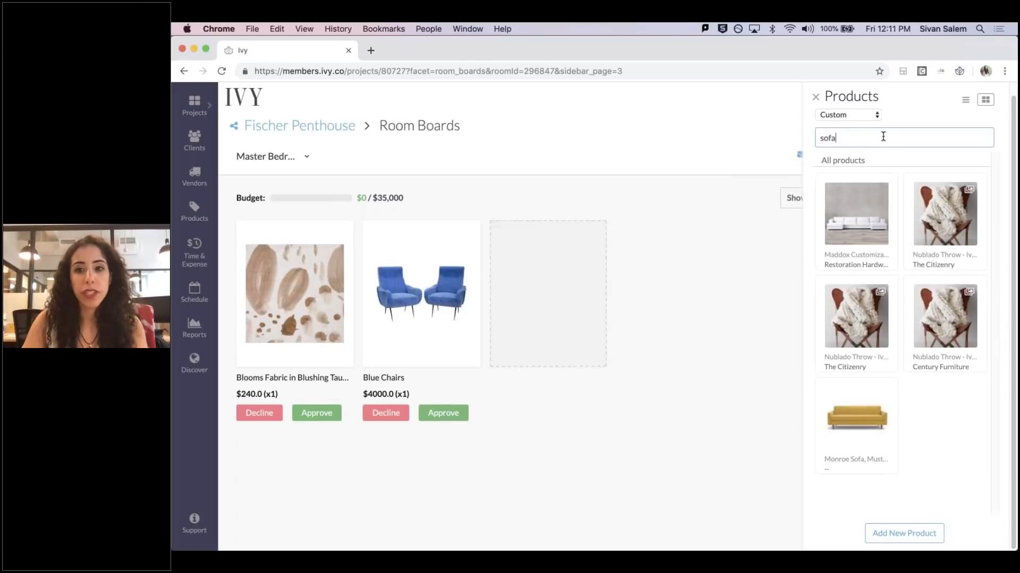
click(883, 137)
click(868, 315)
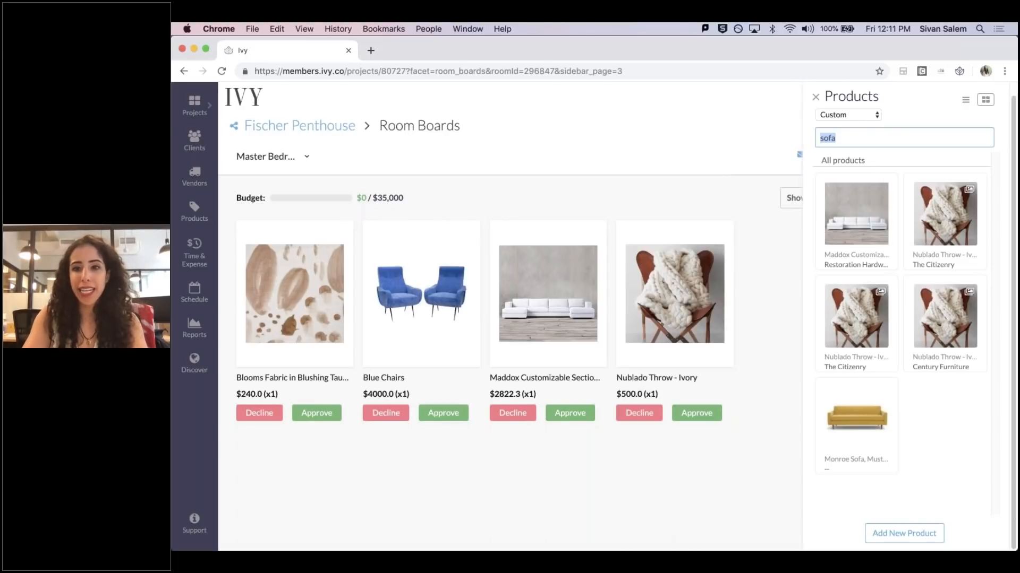
text(bed)
click(864, 222)
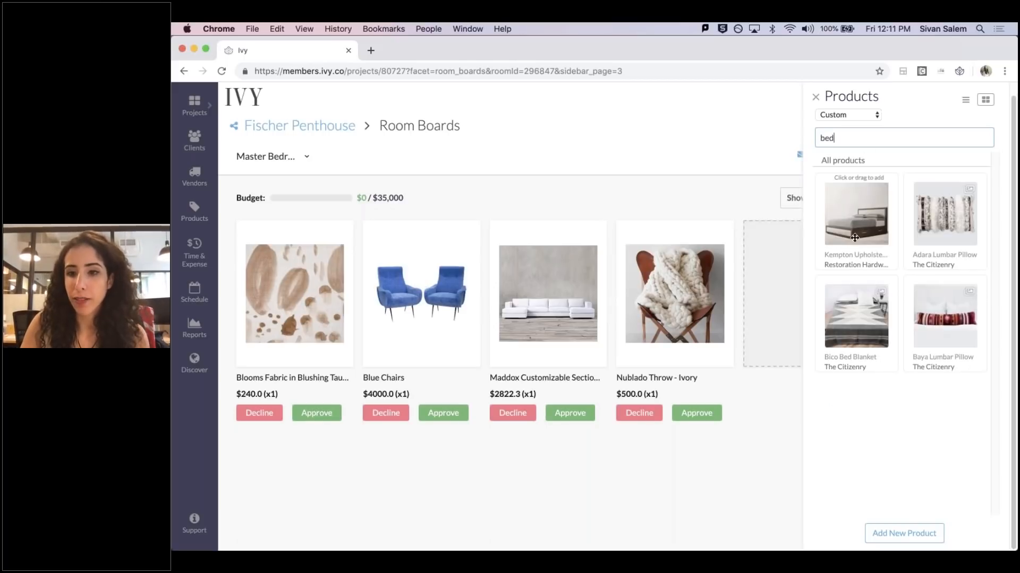
- Switch the product library to All Services and add the Installation service to the Master Bedroom board
click(855, 115)
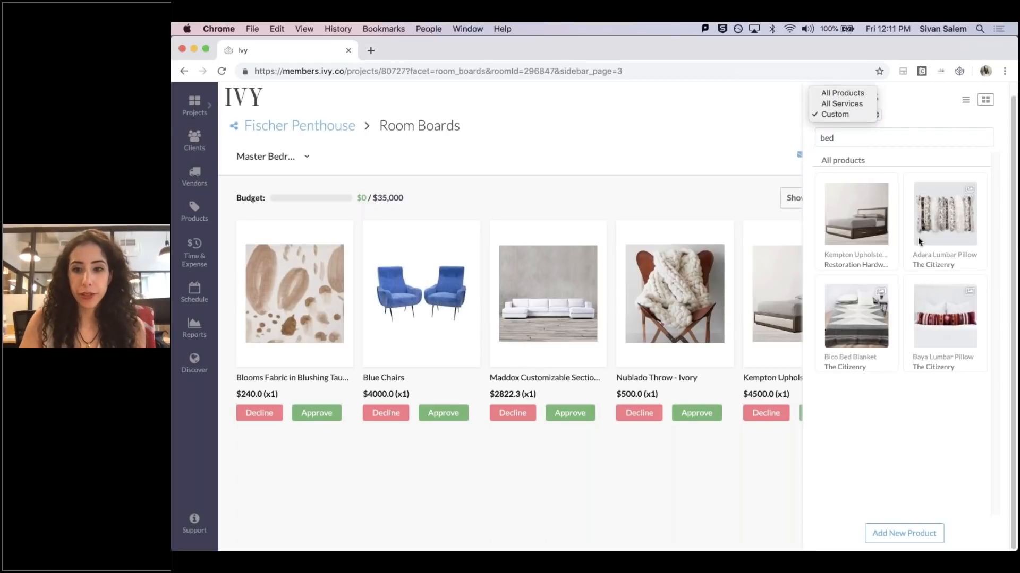
click(845, 111)
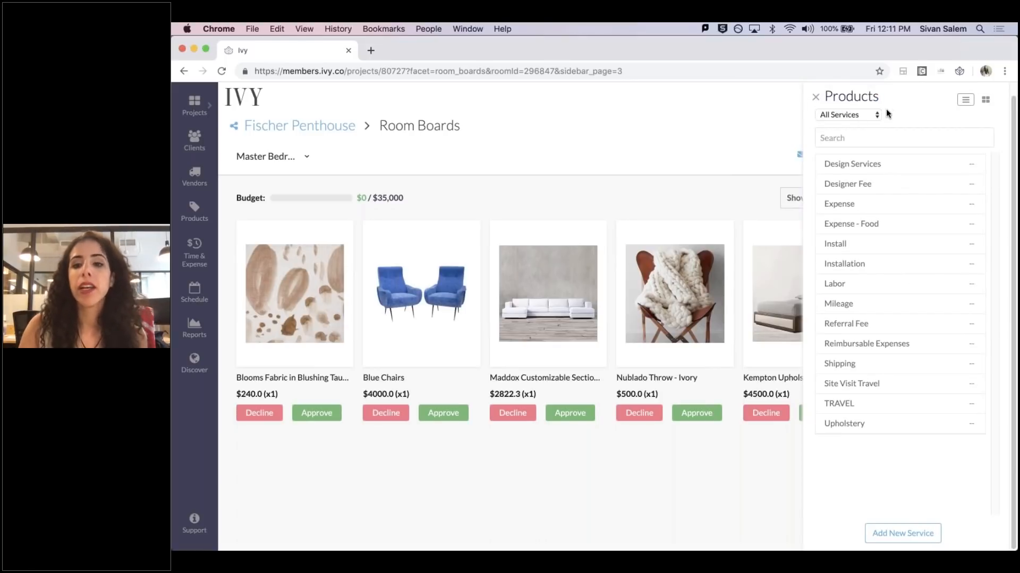
click(849, 260)
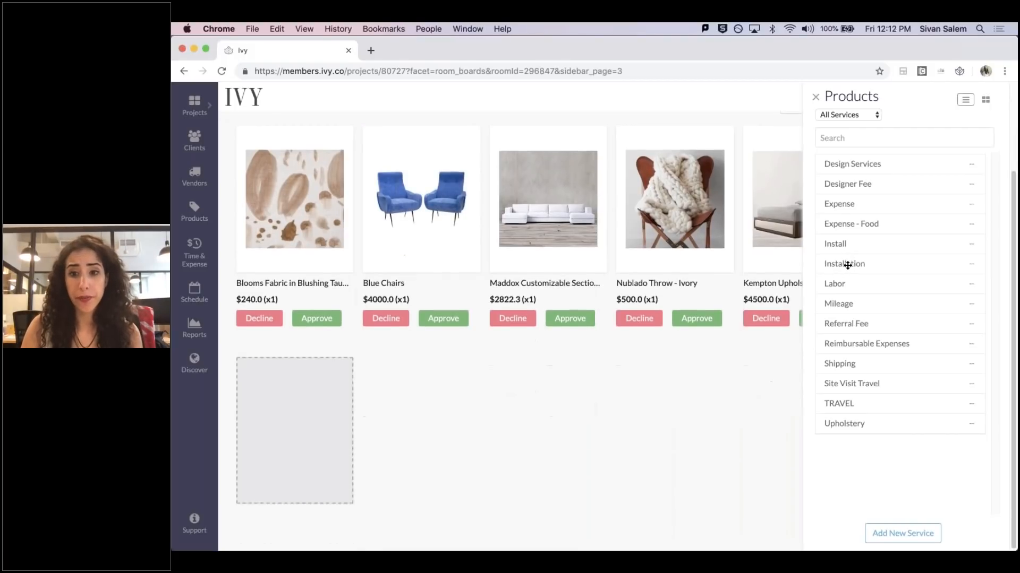
click(815, 97)
- Add ivy leaf.png from the Desktop to the Master Bedroom board as an attachment
scroll(345, 454, down, 1)
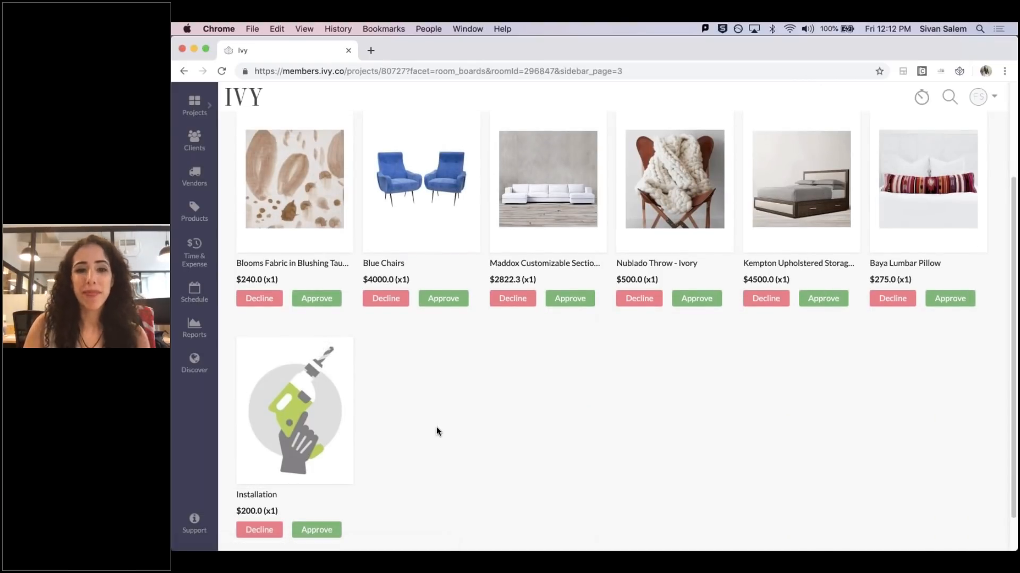
scroll(435, 426, down, 1)
mouse_move(345, 425)
scroll(350, 425, up, 3)
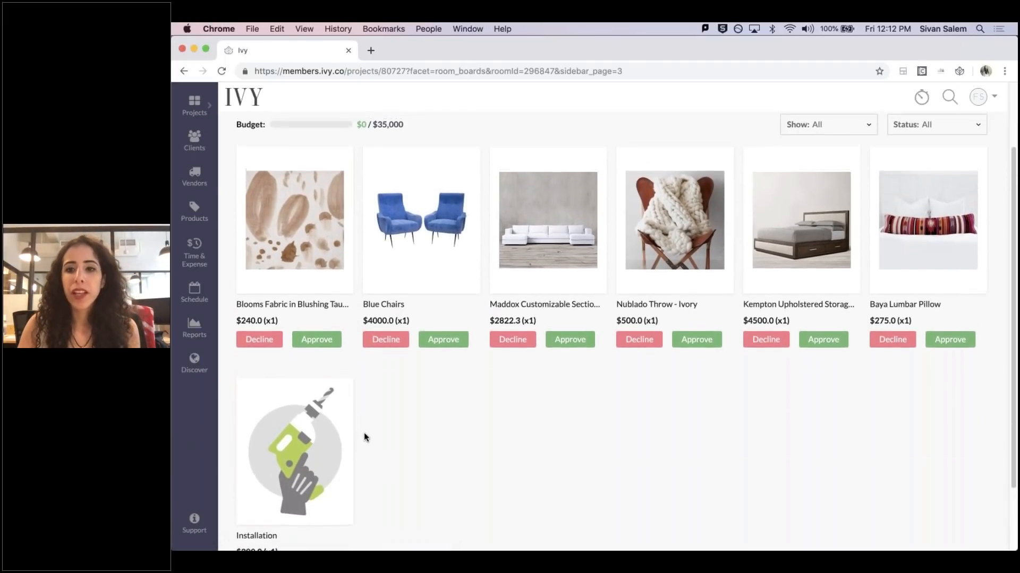
scroll(364, 432, up, 5)
click(953, 169)
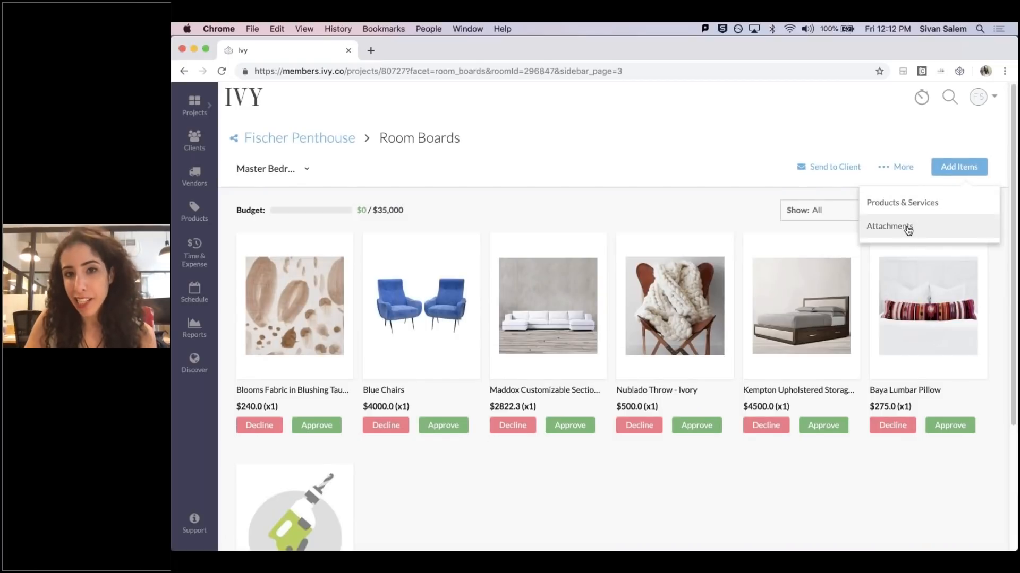
click(908, 229)
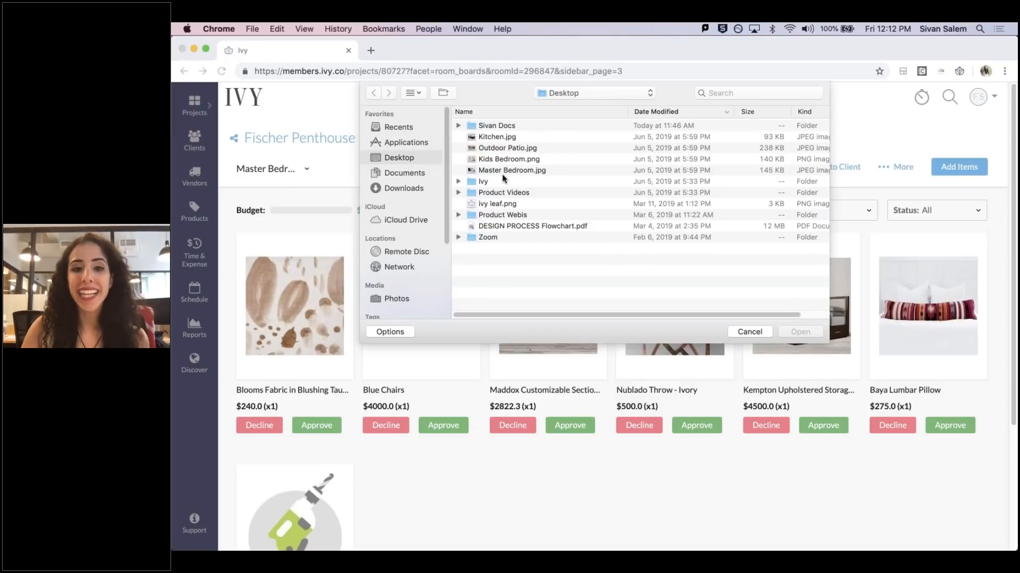
double_click(522, 205)
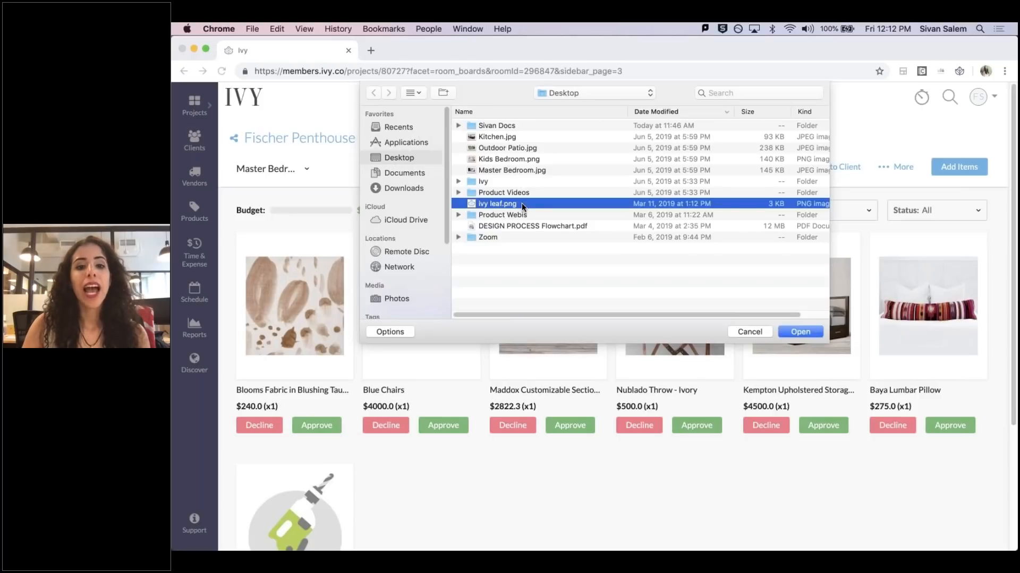
- Examine the hidden-from-client marker on the ivy leaf.png attachment and compare it with the Installation item
scroll(542, 276, down, 3)
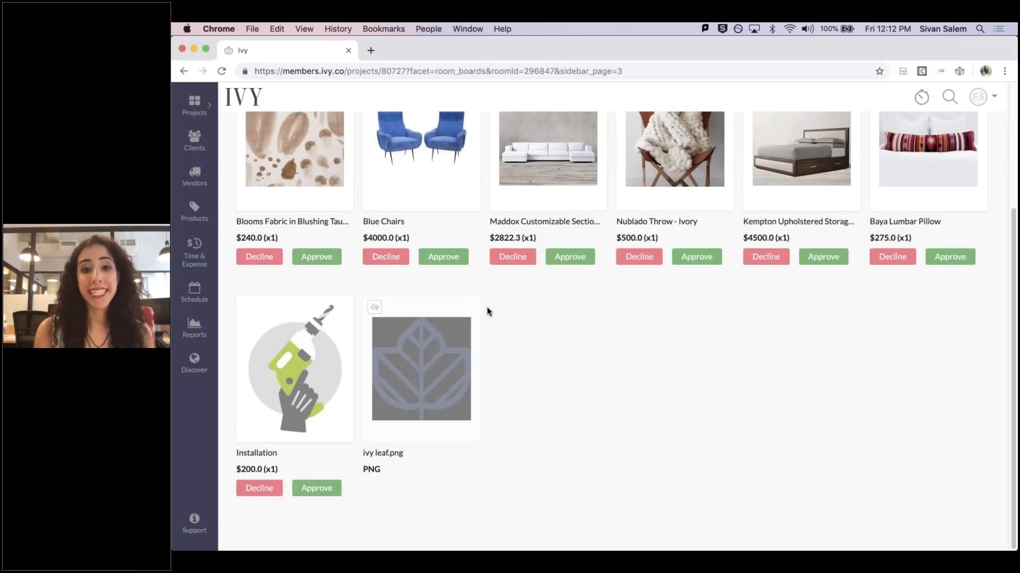
mouse_move(374, 312)
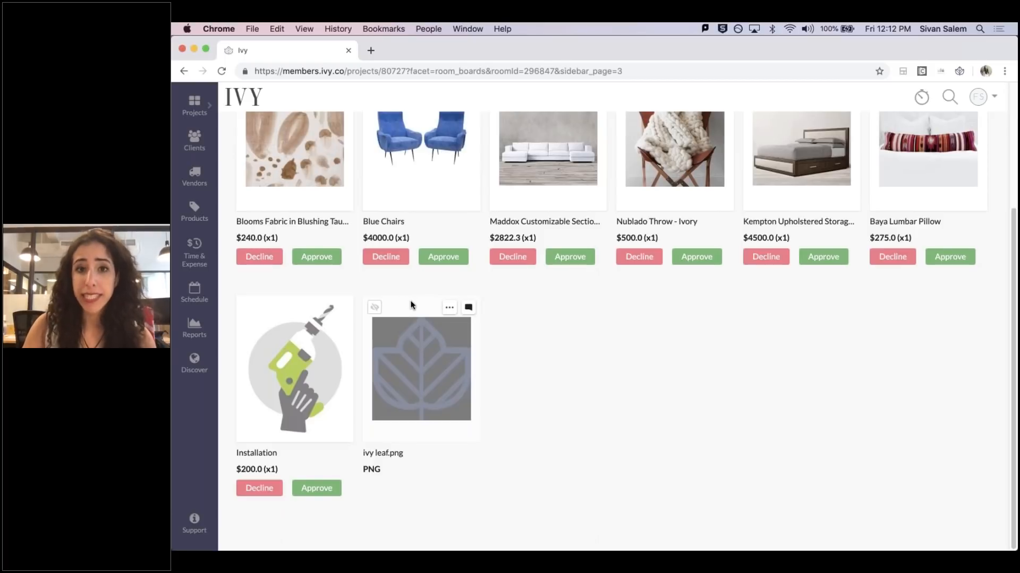
mouse_move(476, 300)
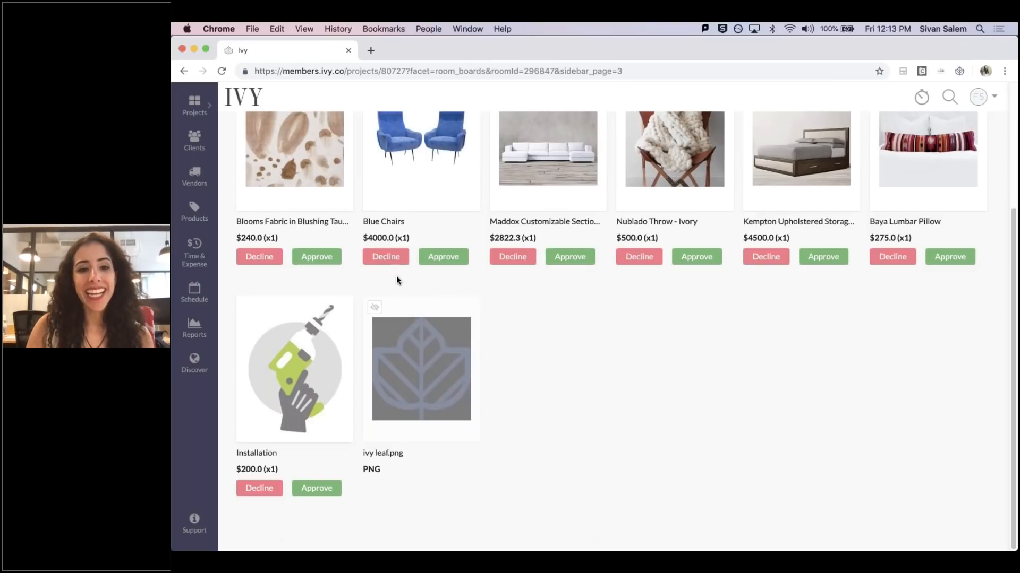
mouse_move(335, 318)
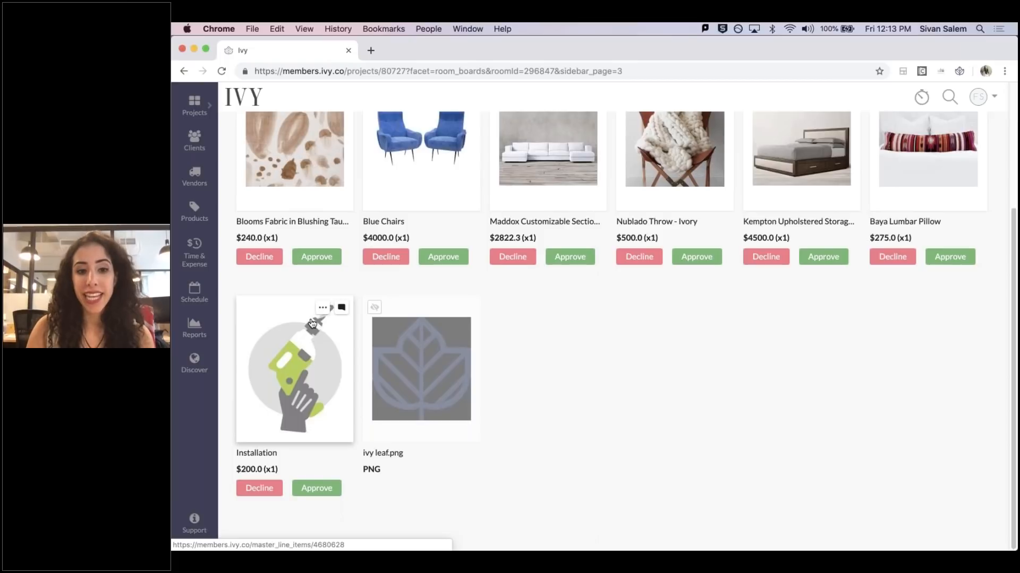
mouse_move(375, 314)
scroll(375, 314, up, 5)
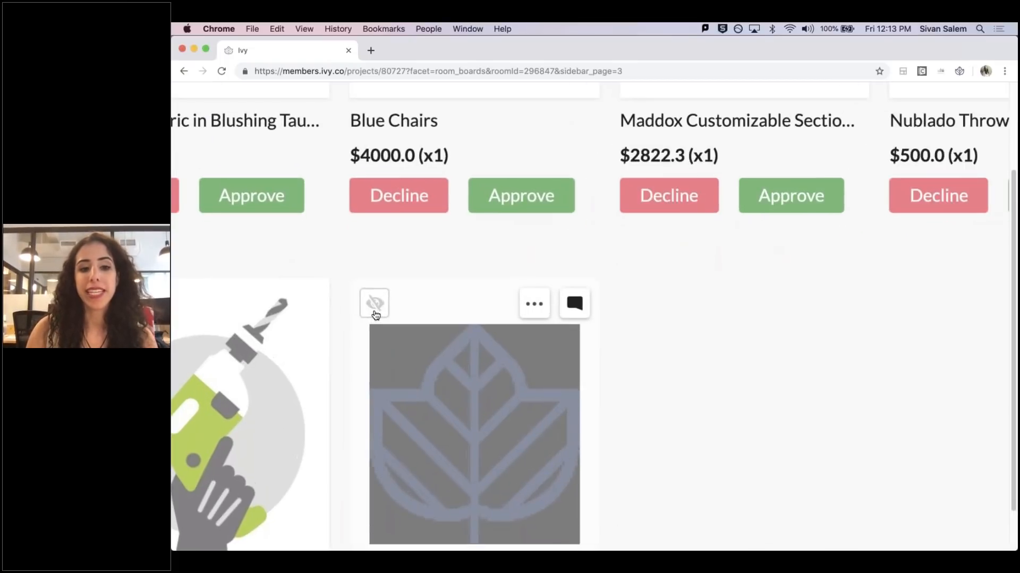
scroll(375, 314, left, 2)
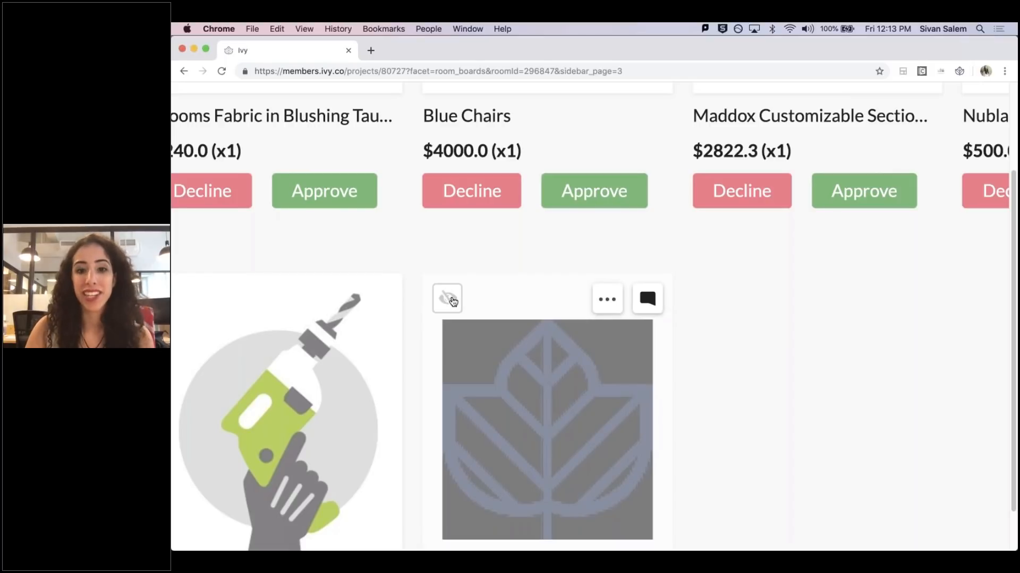
scroll(453, 298, down, 2)
scroll(453, 294, left, 2)
scroll(416, 259, left, 2)
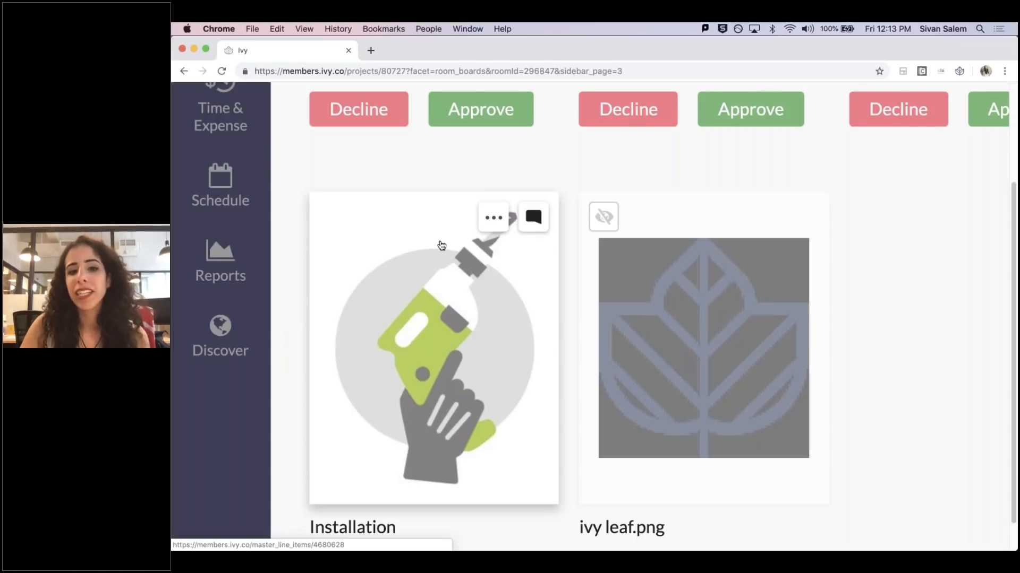
- Hide the Installation item from the client and restore the page to its normal zoom
click(499, 222)
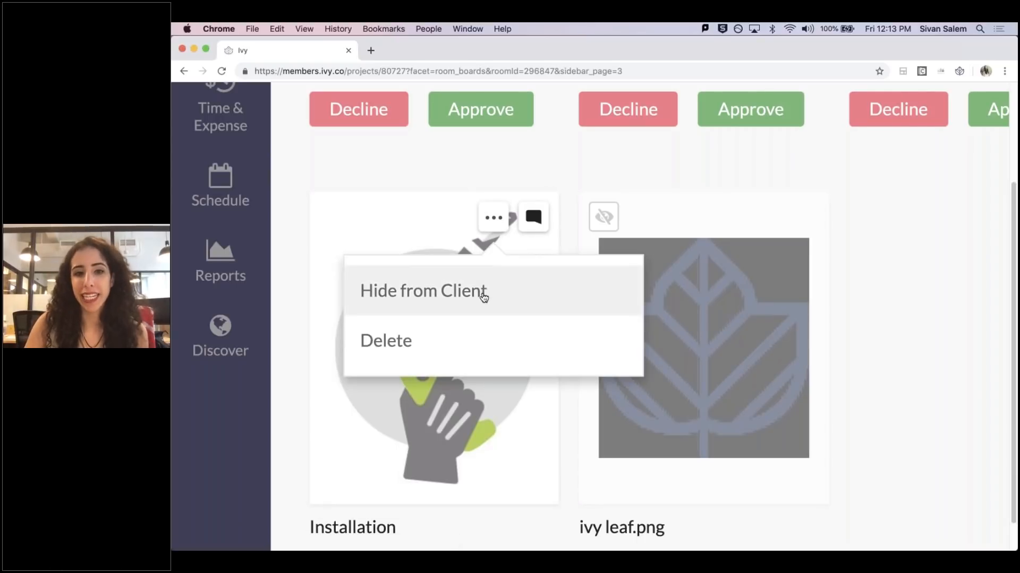
click(476, 290)
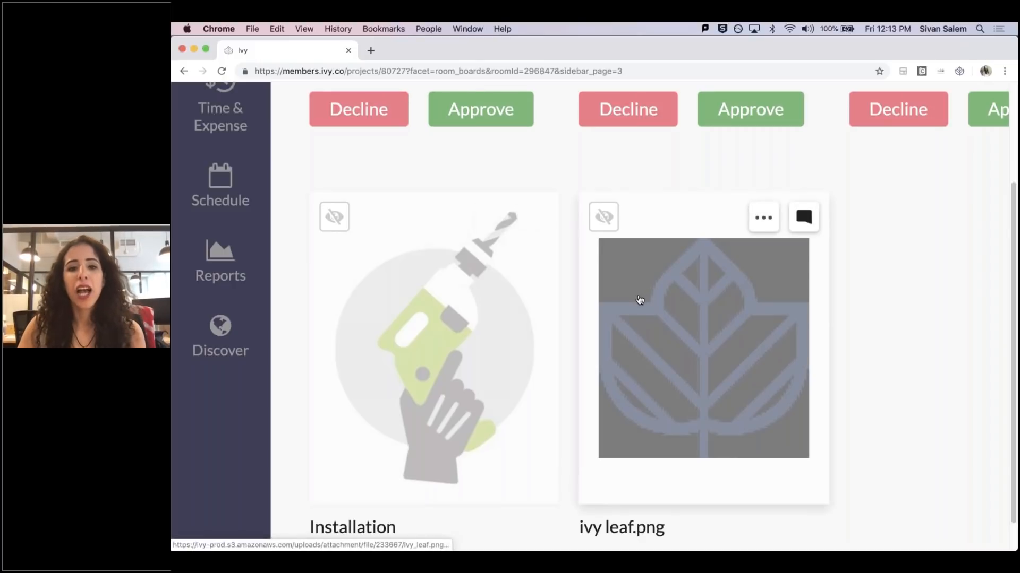
key(super+0)
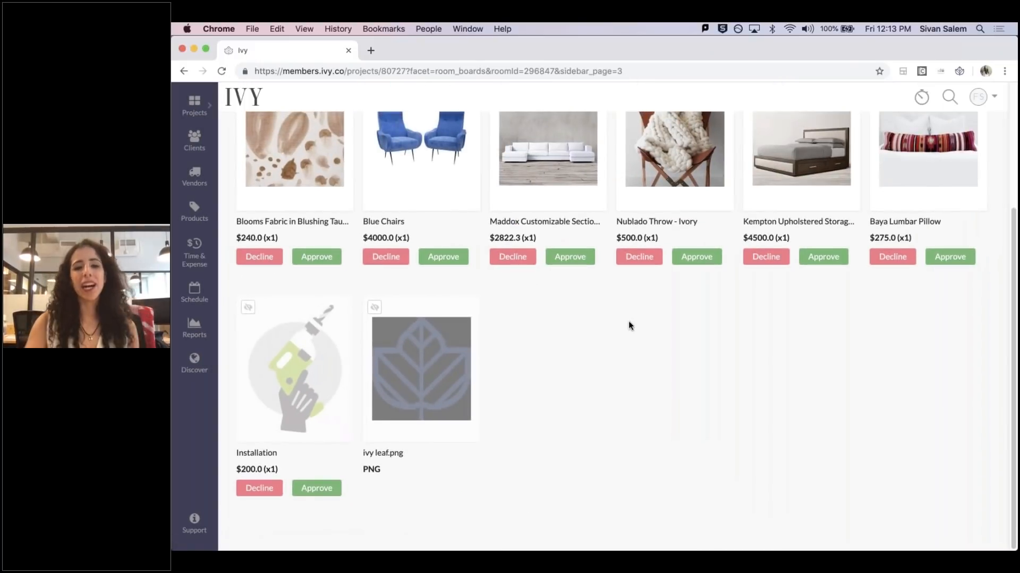
- Reorder the Master Bedroom board to Blue Chairs, Kempton bed, Maddox sectional, Blooms Fabric, Nublado Throw and Baya Lumbar Pillow
scroll(629, 324, up, 3)
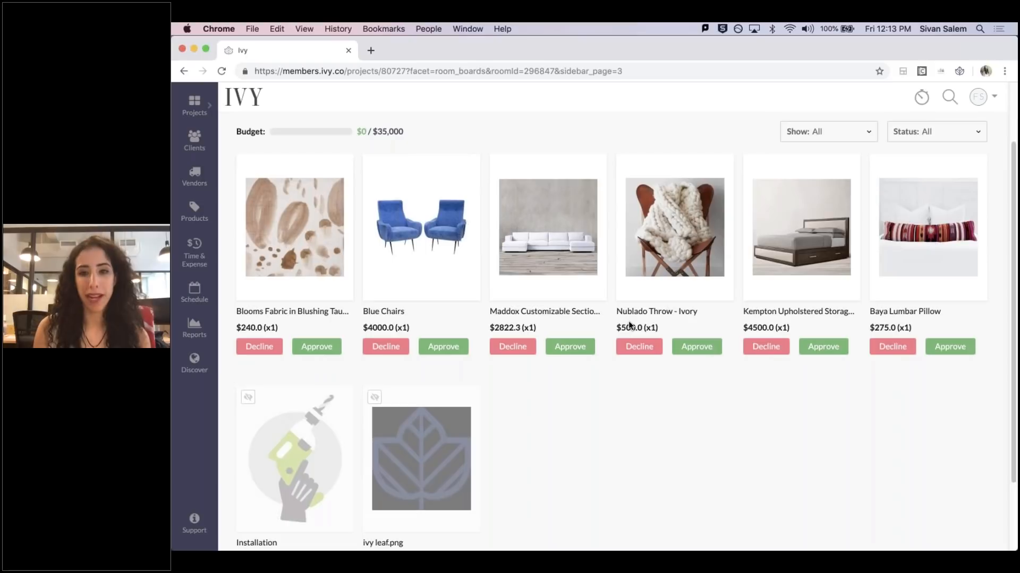
mouse_move(776, 231)
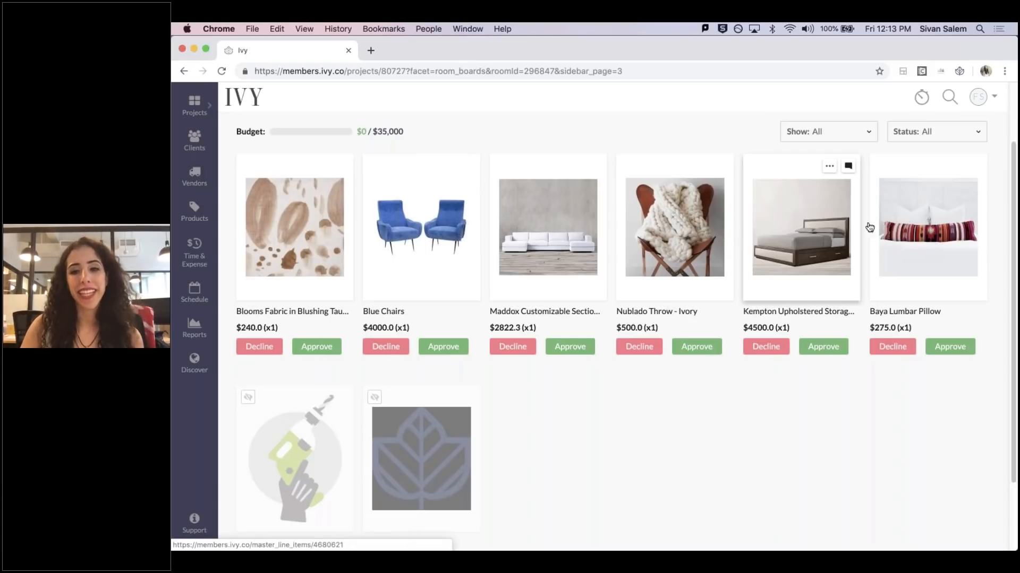
mouse_move(254, 259)
drag(296, 229, 422, 207)
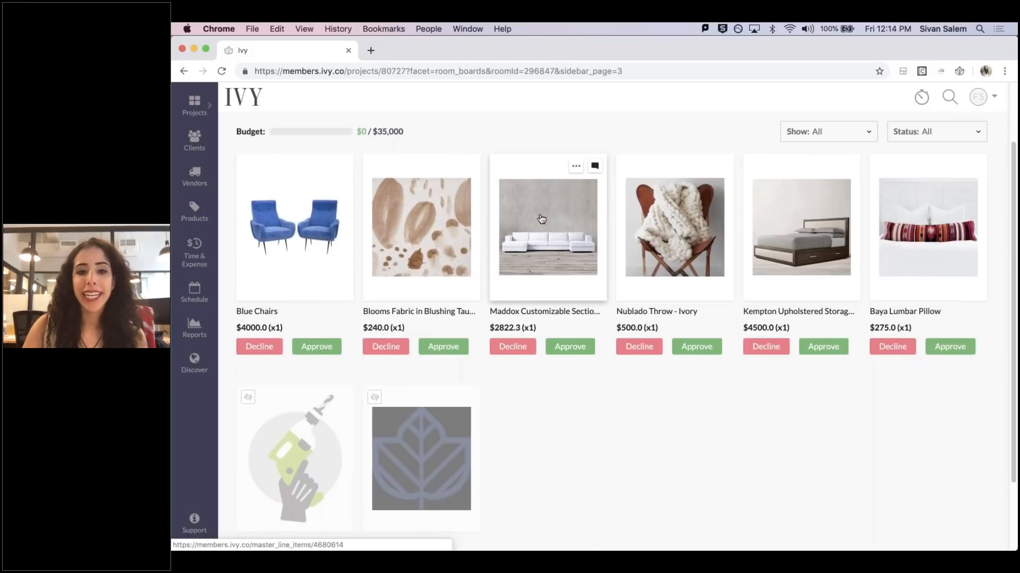
drag(664, 219, 546, 236)
drag(790, 242, 541, 253)
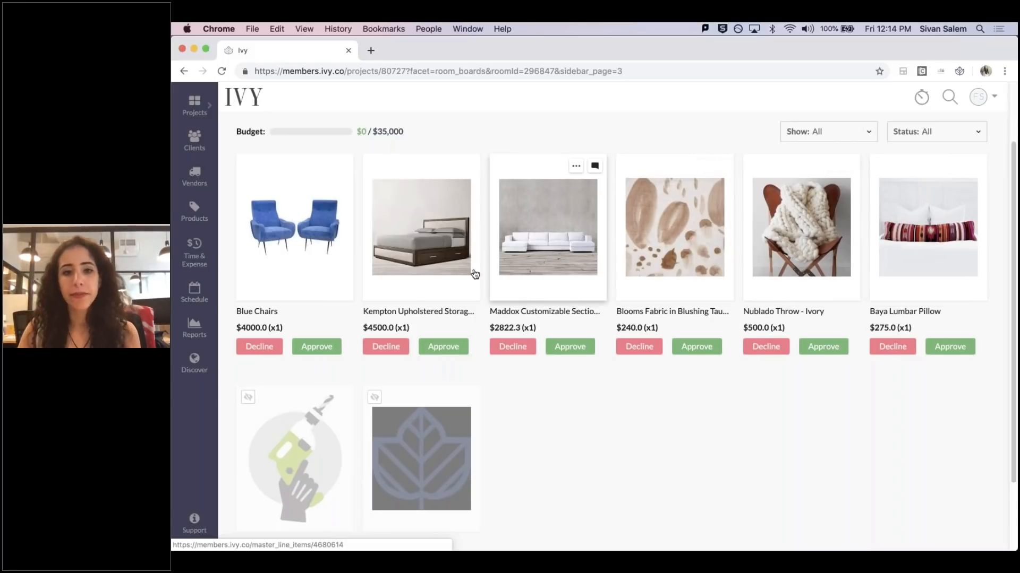
- Open the Kempton Upholstered Storage Bed item and review its details, accounting and schedule fields
click(431, 217)
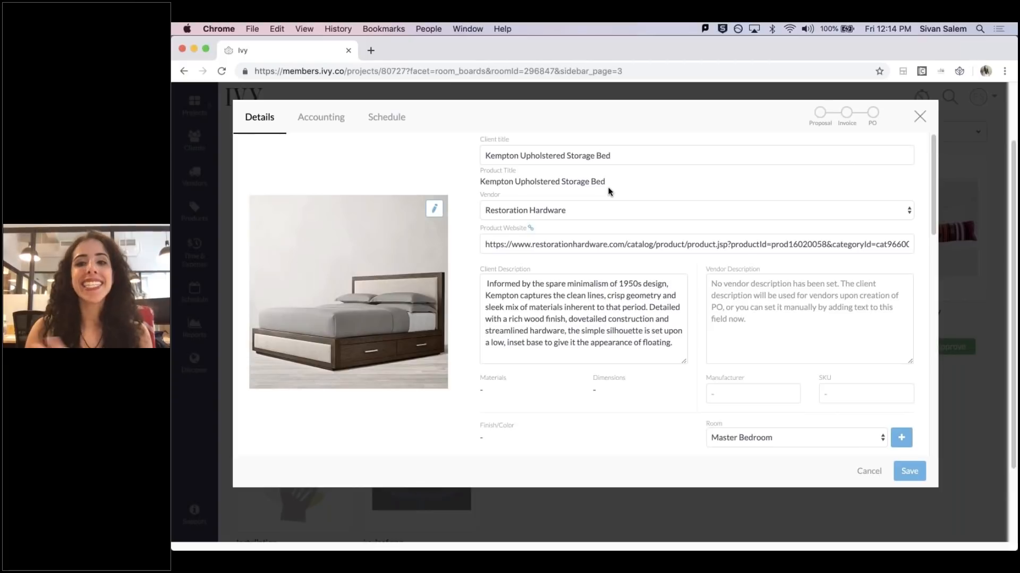
scroll(610, 187, down, 5)
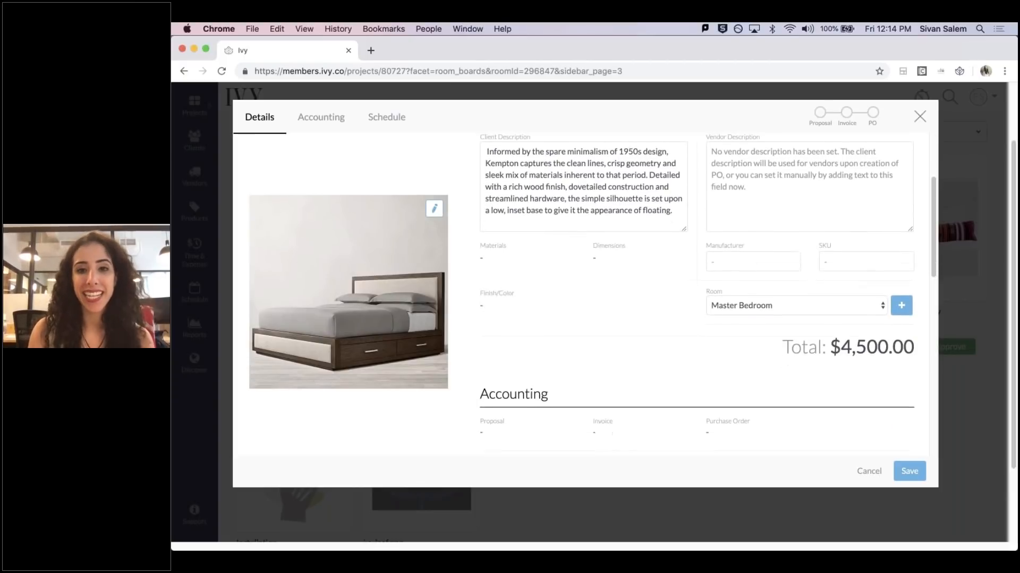
scroll(706, 292, down, 3)
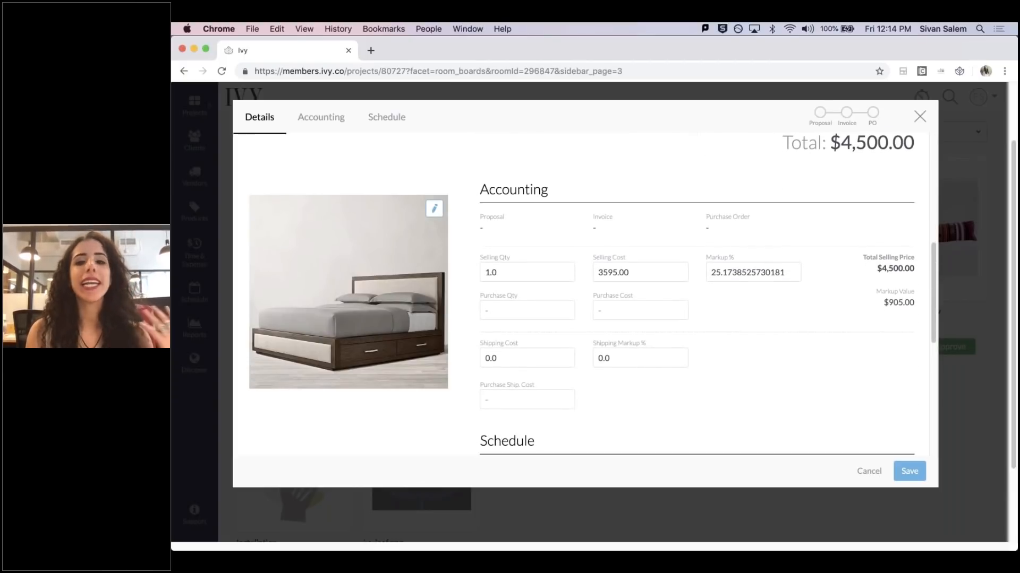
scroll(708, 294, down, 1)
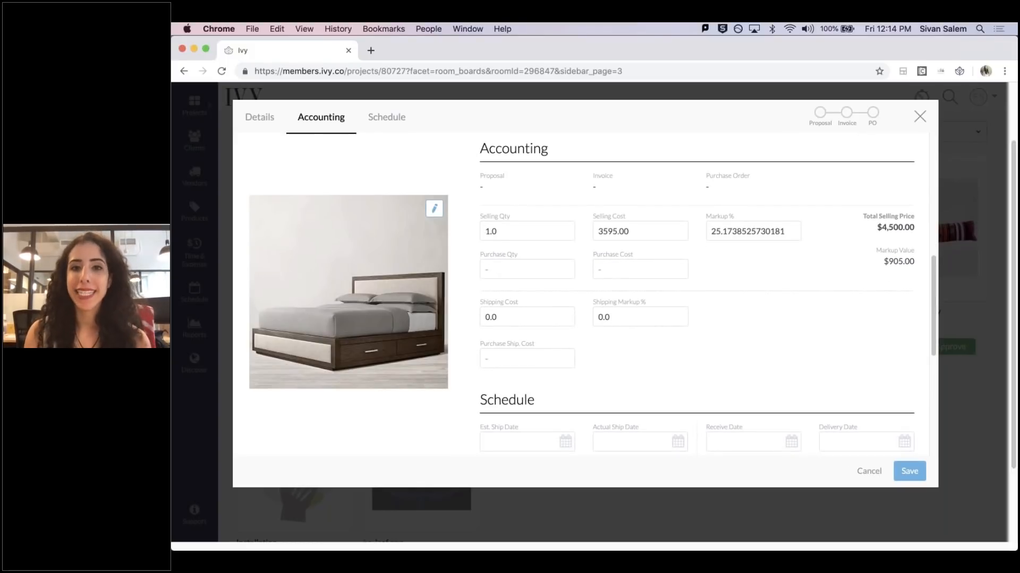
scroll(696, 295, down, 1)
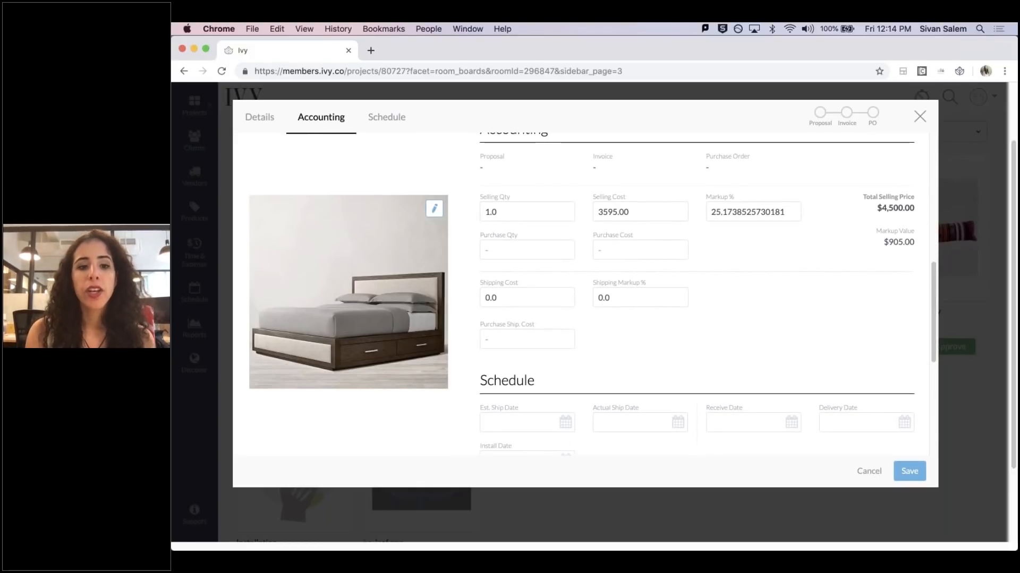
scroll(540, 164, up, 10)
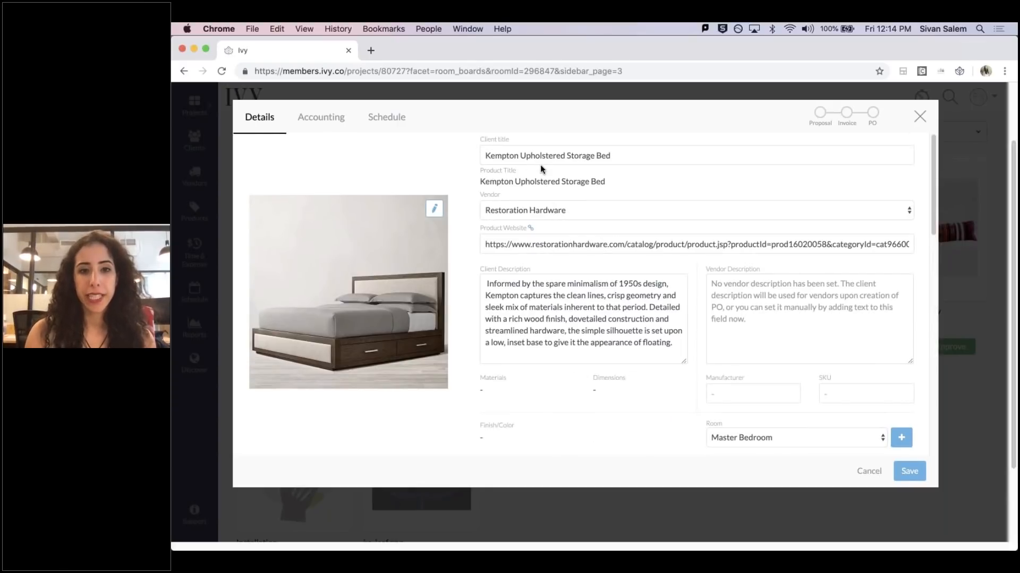
- Change the bed's client title to "Storage Bed for Master Bedroom"
scroll(540, 164, up, 5)
scroll(543, 159, up, 1)
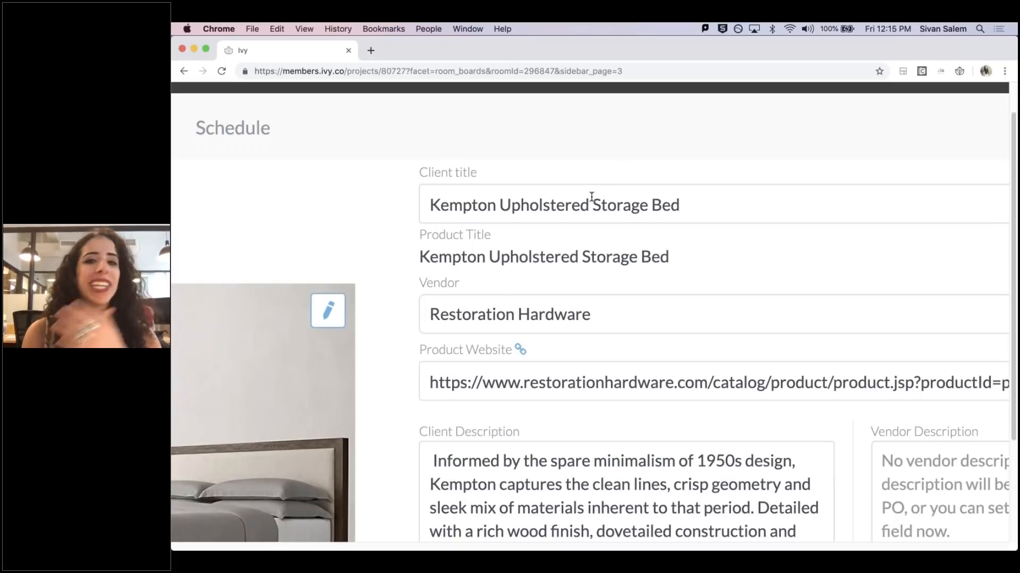
drag(591, 196, 405, 208)
key(BackSpace)
key(End)
text(for Master Be)
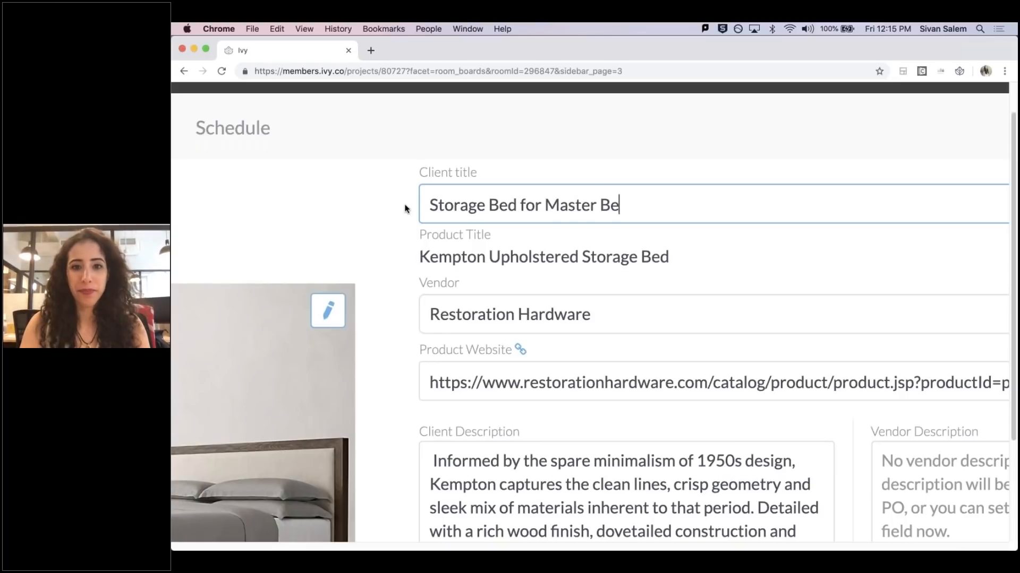
text(droom)
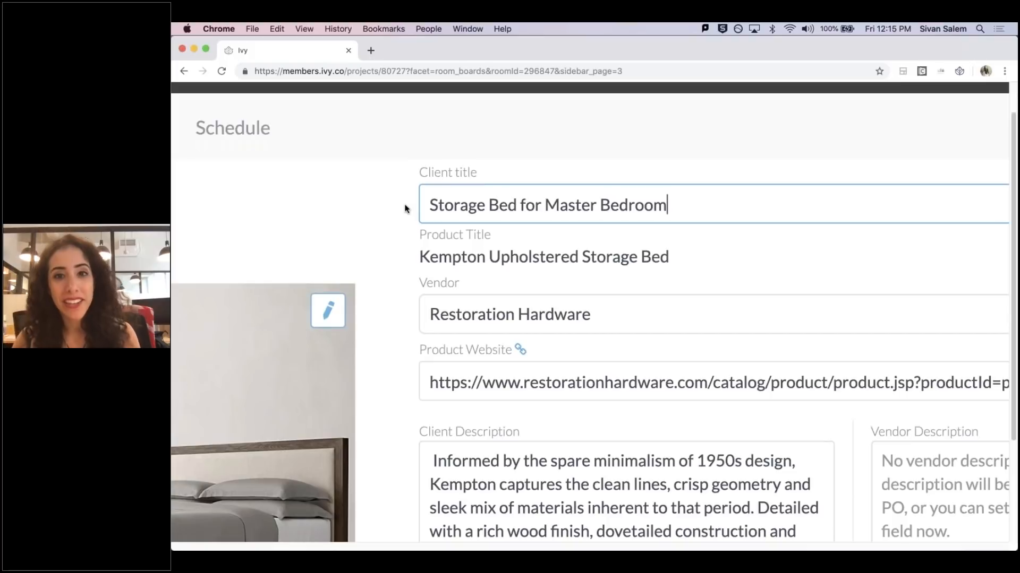
- Replace the bed's whole client description with "Storage Bed"
scroll(583, 195, down, 1)
scroll(609, 262, down, 1)
scroll(610, 263, down, 5)
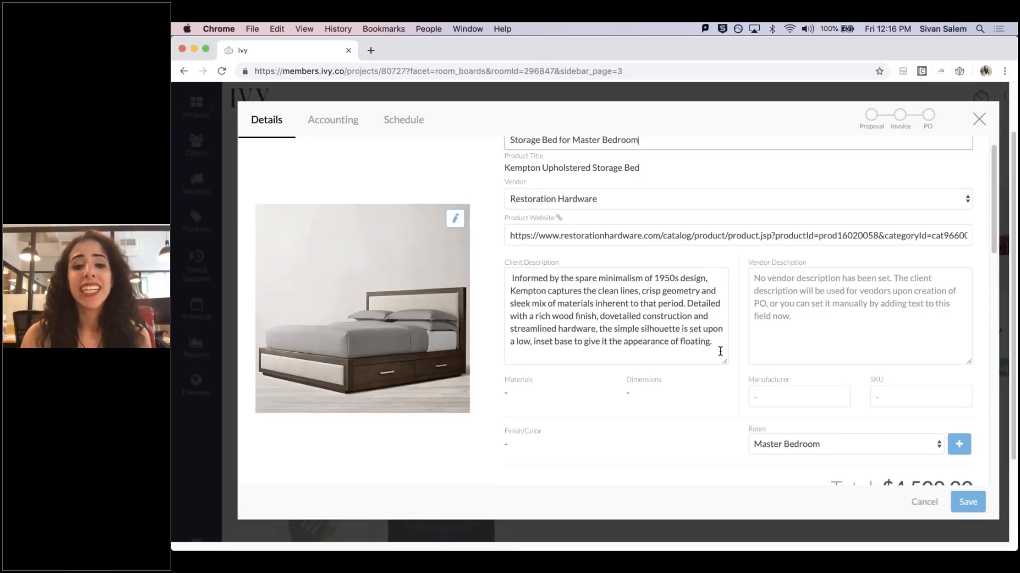
drag(722, 352, 481, 277)
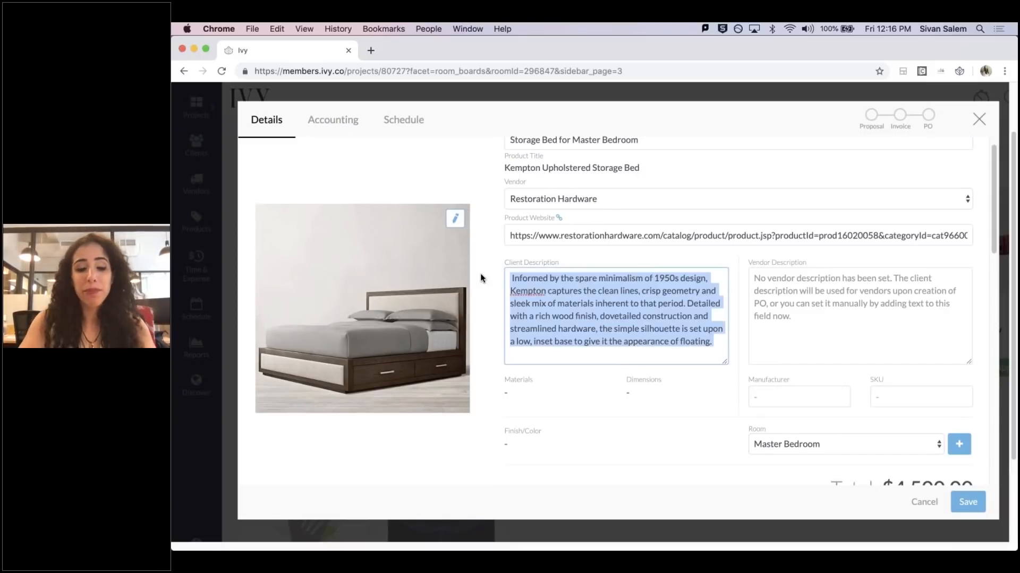
text(Storage Bed)
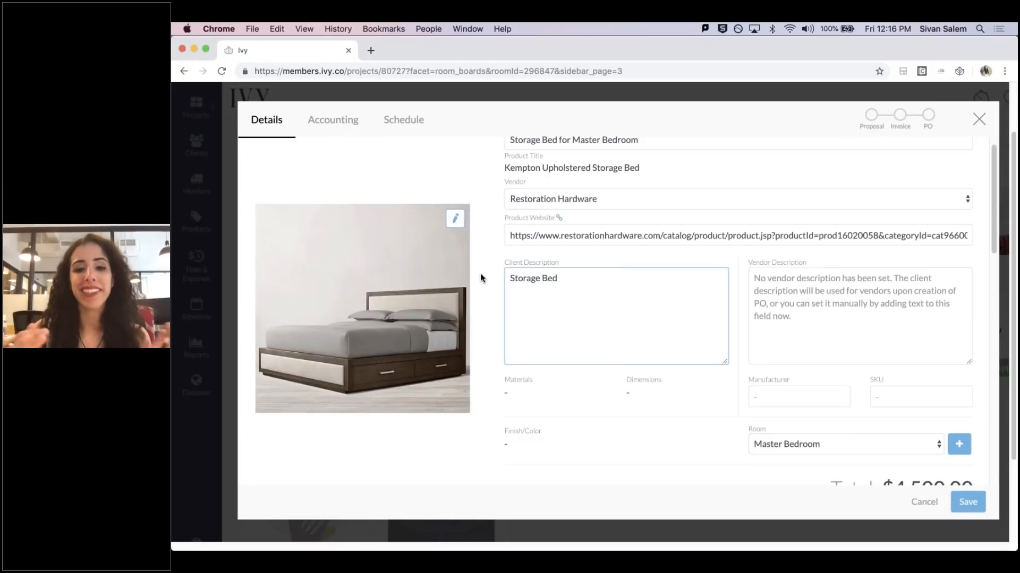
- Check the bed's selling quantity and cost in its accounting details, and save the item
scroll(480, 273, down, 3)
scroll(480, 273, down, 6)
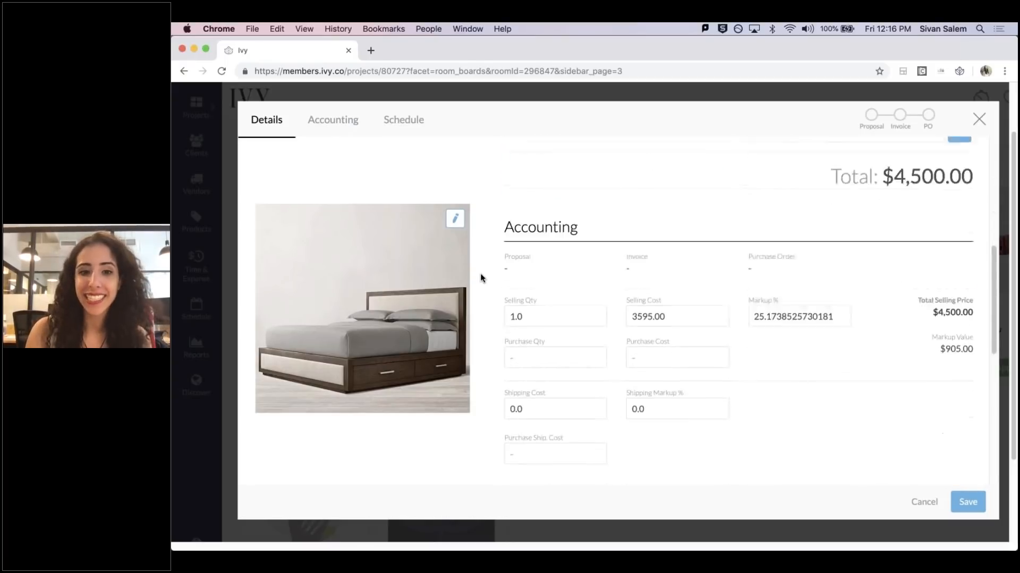
drag(529, 201, 490, 201)
click(646, 207)
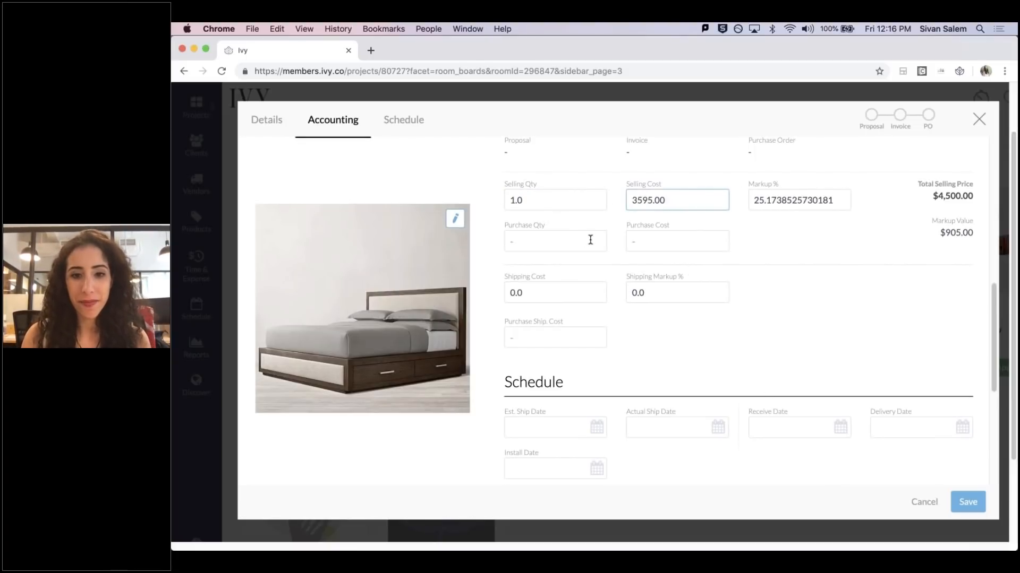
scroll(767, 403, down, 1)
click(967, 505)
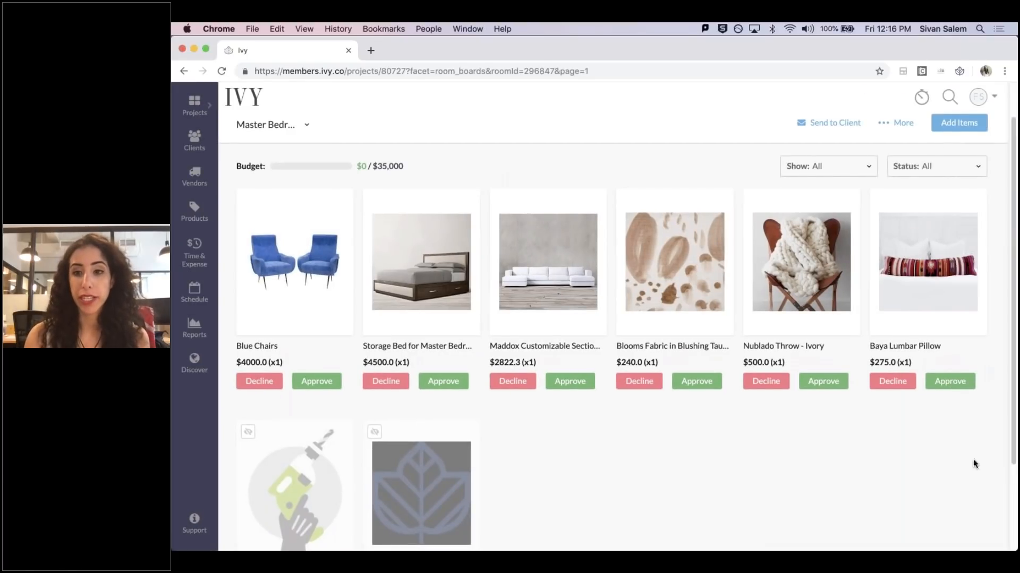
- Add the Adara Lumbar Pillow from the product library to the board and place it directly after the Blooms Fabric
click(958, 125)
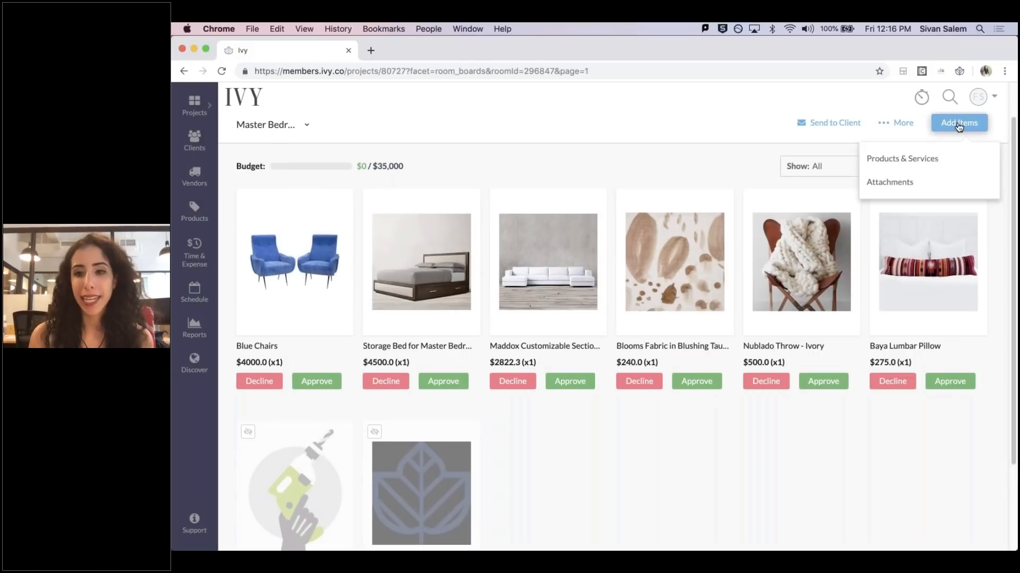
click(934, 158)
click(869, 190)
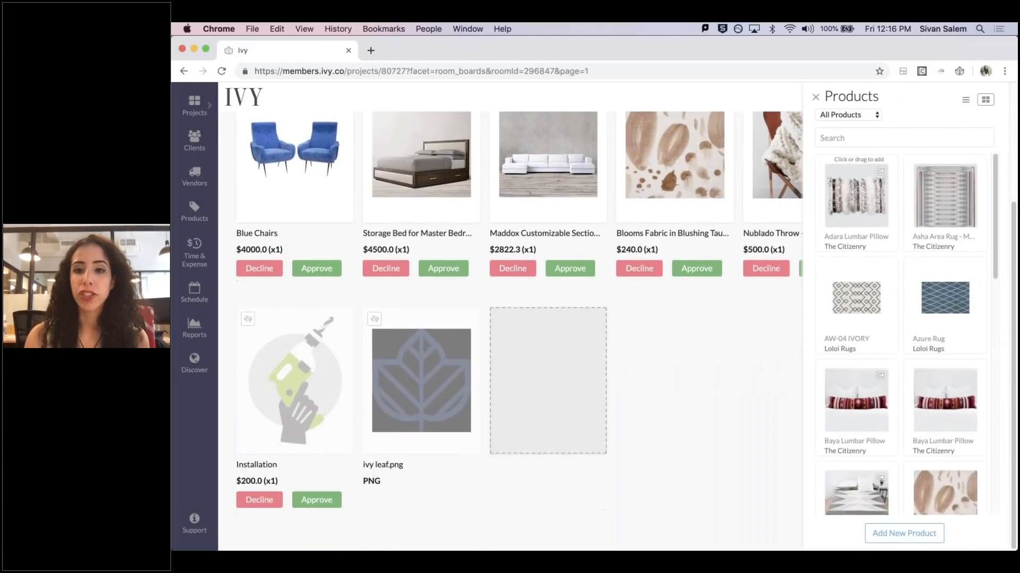
click(815, 98)
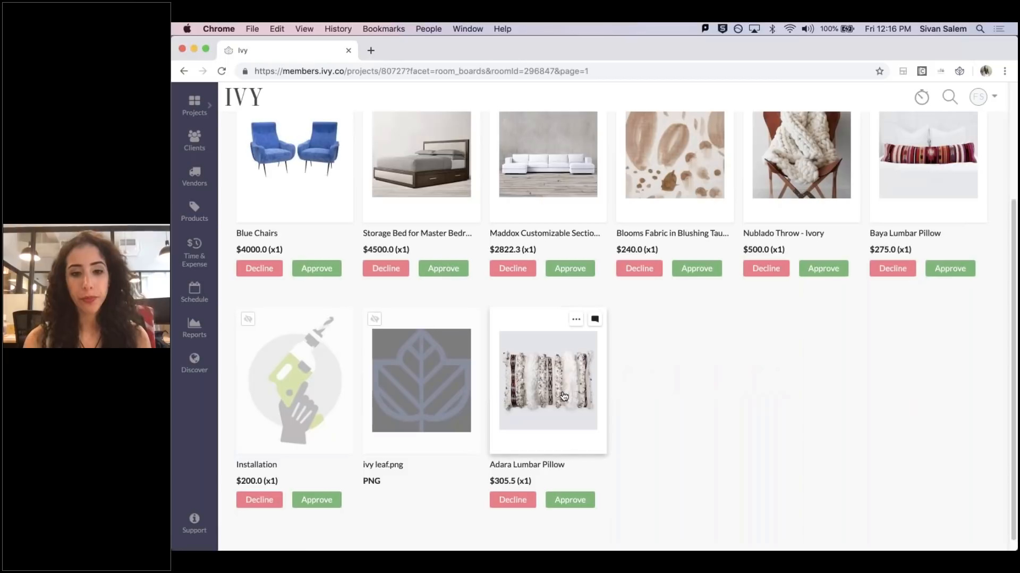
drag(563, 390, 790, 210)
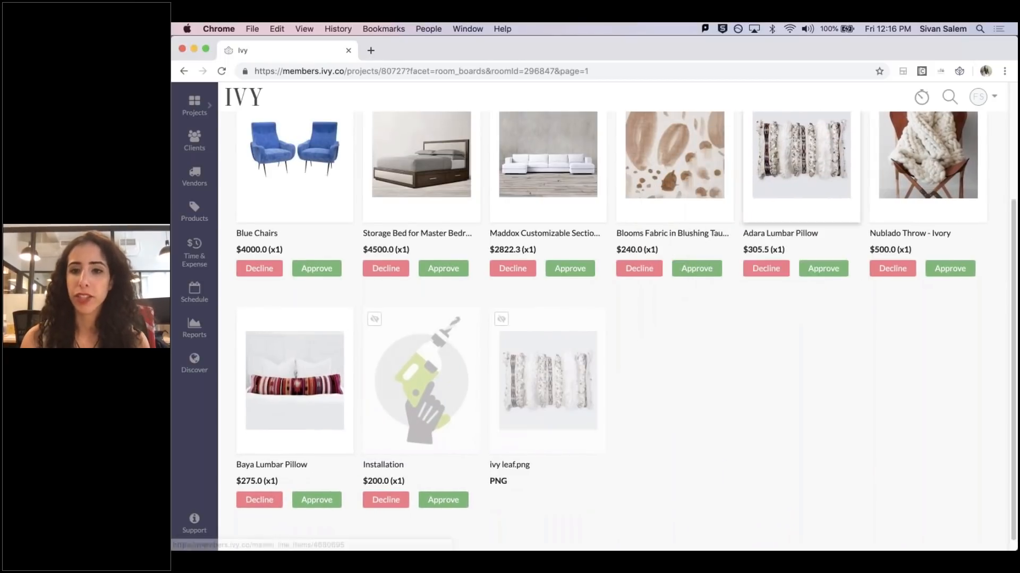
- Make the photo of the pillows on a bed beside a black lamp the Adara Lumbar Pillow's cover image, and save the item
scroll(789, 212, up, 3)
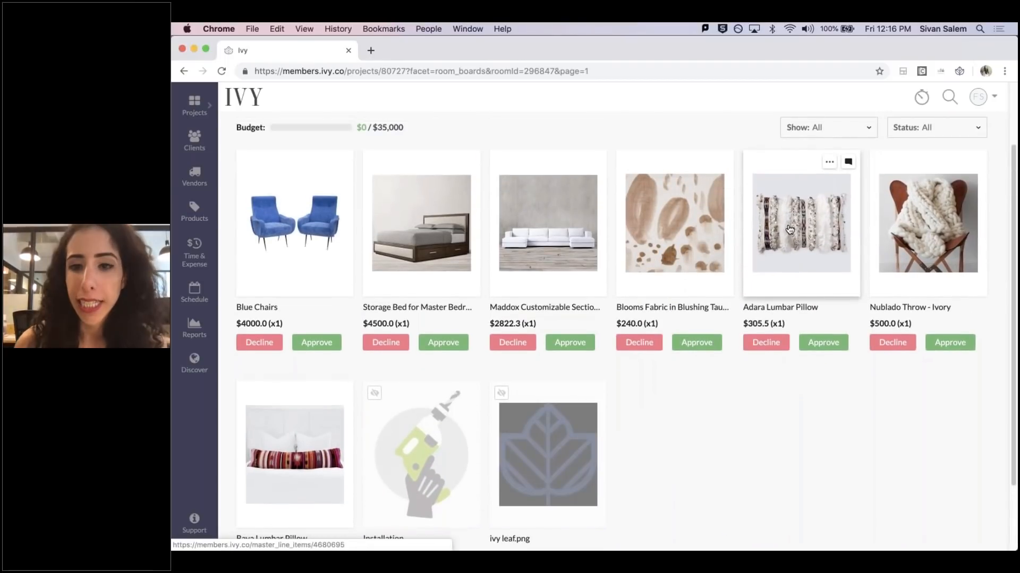
click(789, 229)
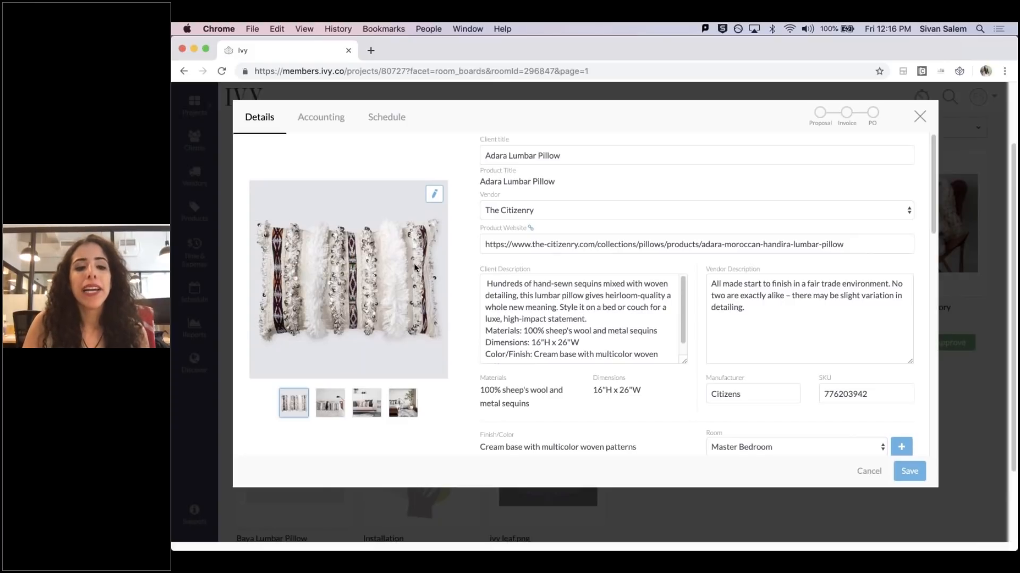
click(434, 195)
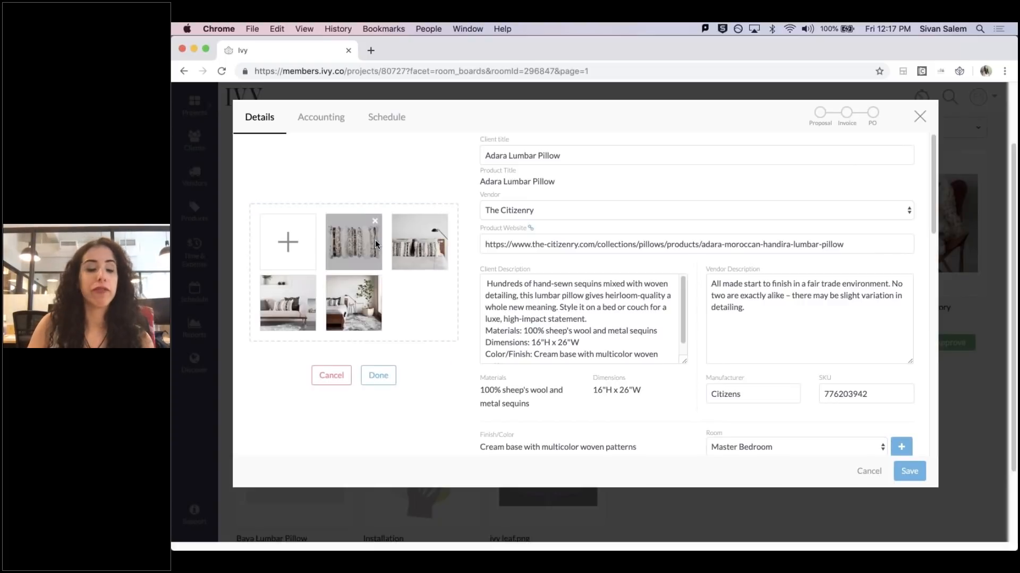
mouse_move(407, 247)
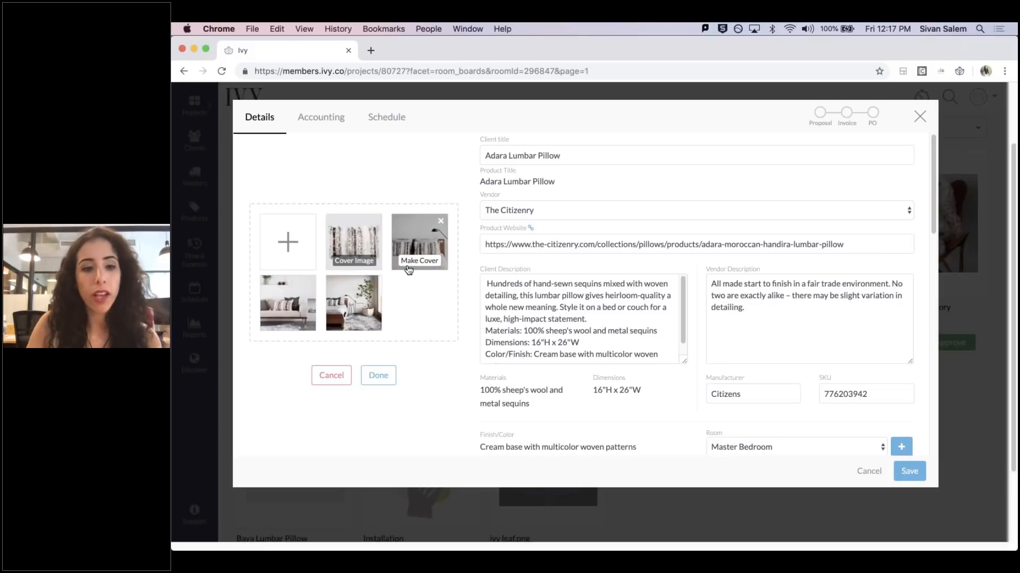
mouse_move(371, 250)
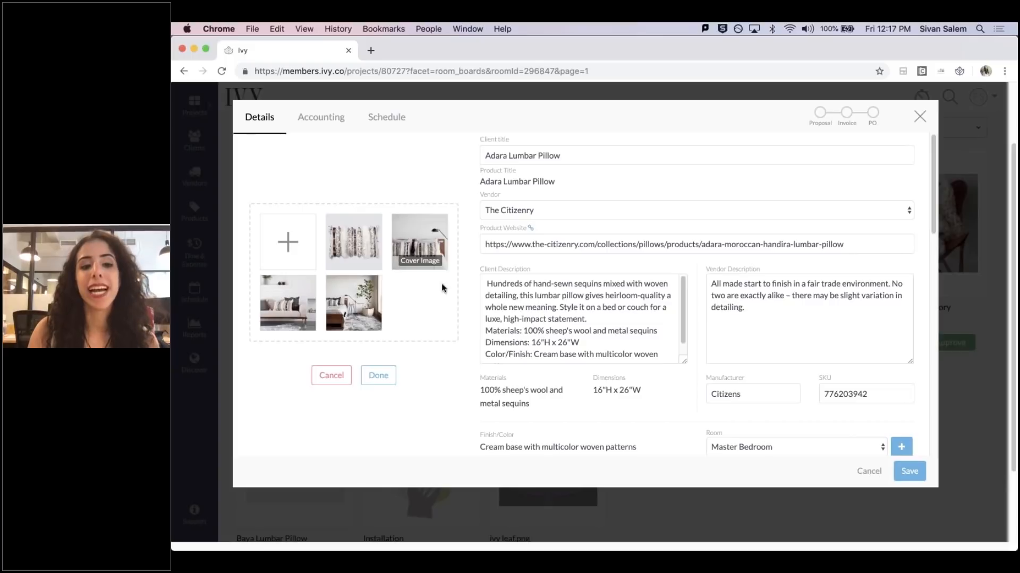
click(378, 374)
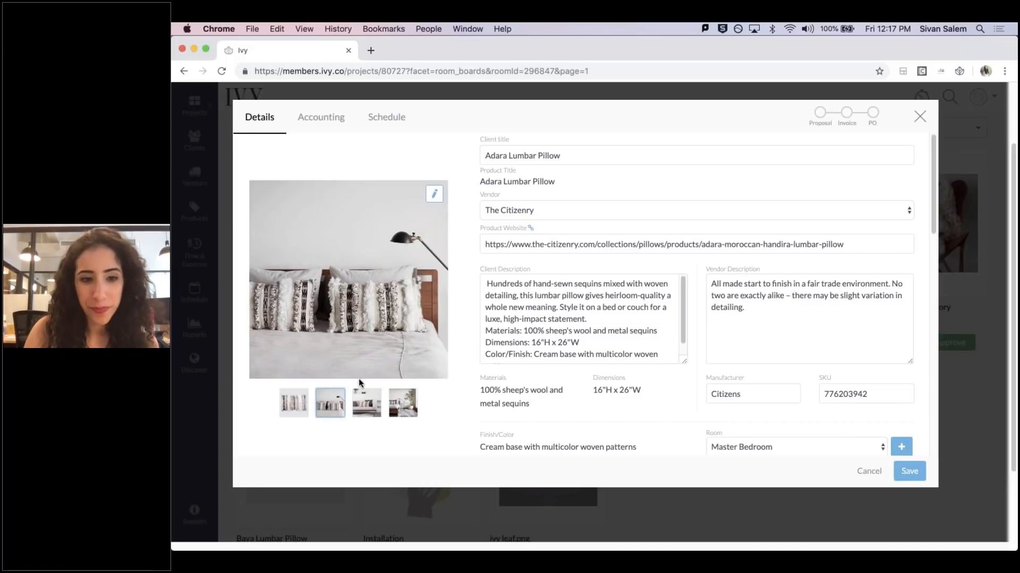
click(909, 472)
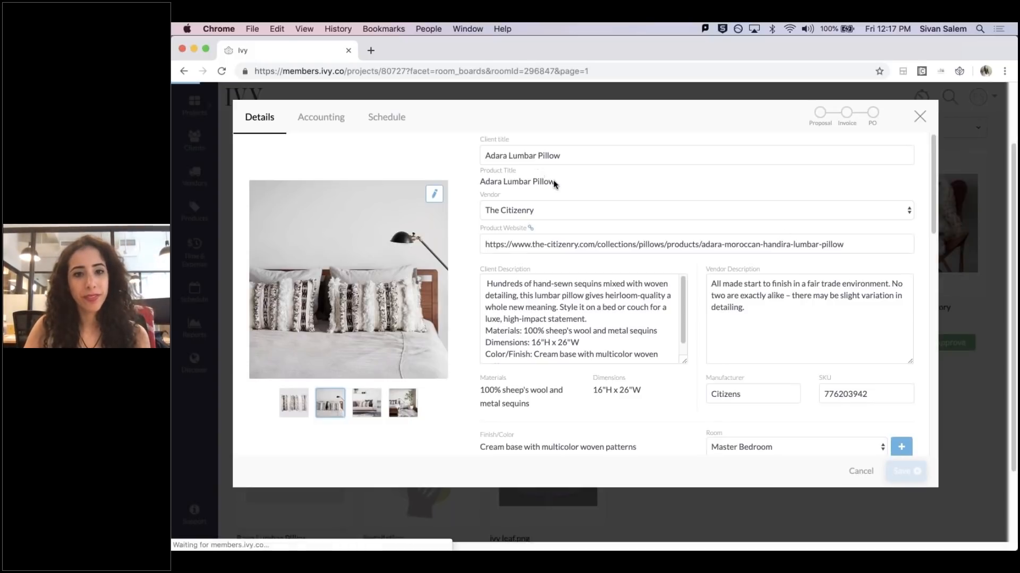
- Open the Blooms Fabric's details, view the form for adding a room, and leave both without saving
scroll(713, 366, down, 2)
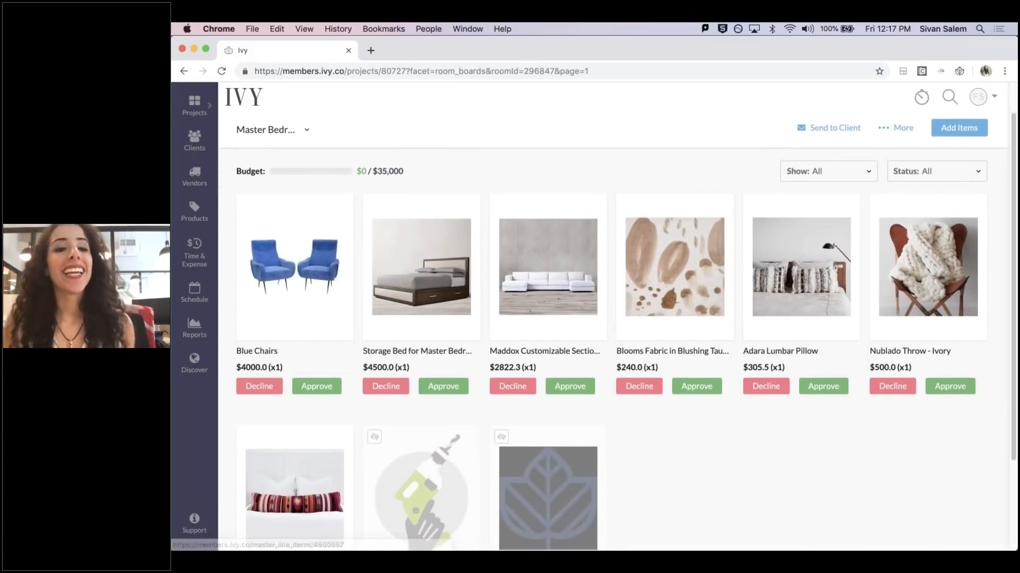
scroll(712, 363, down, 2)
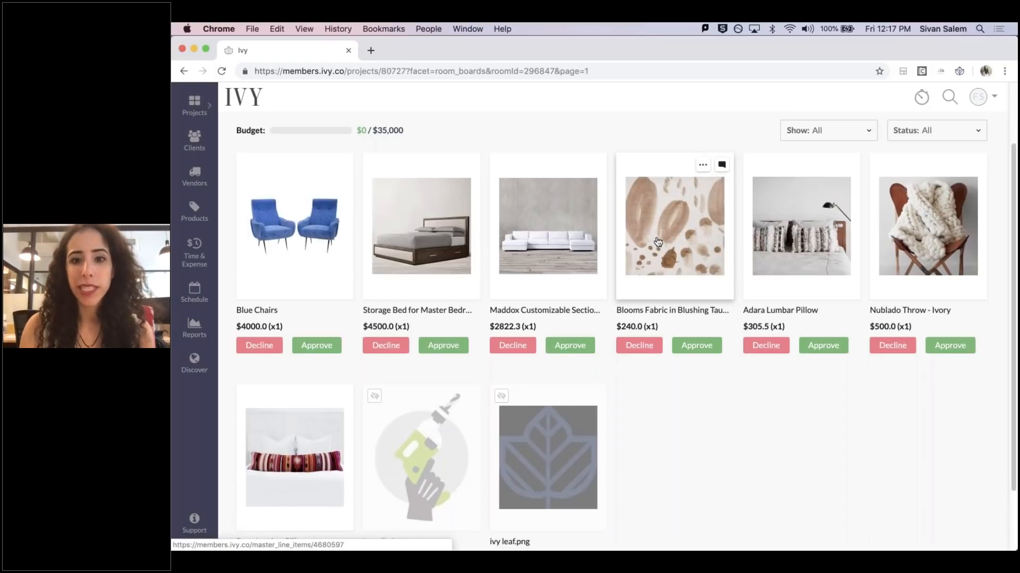
click(672, 217)
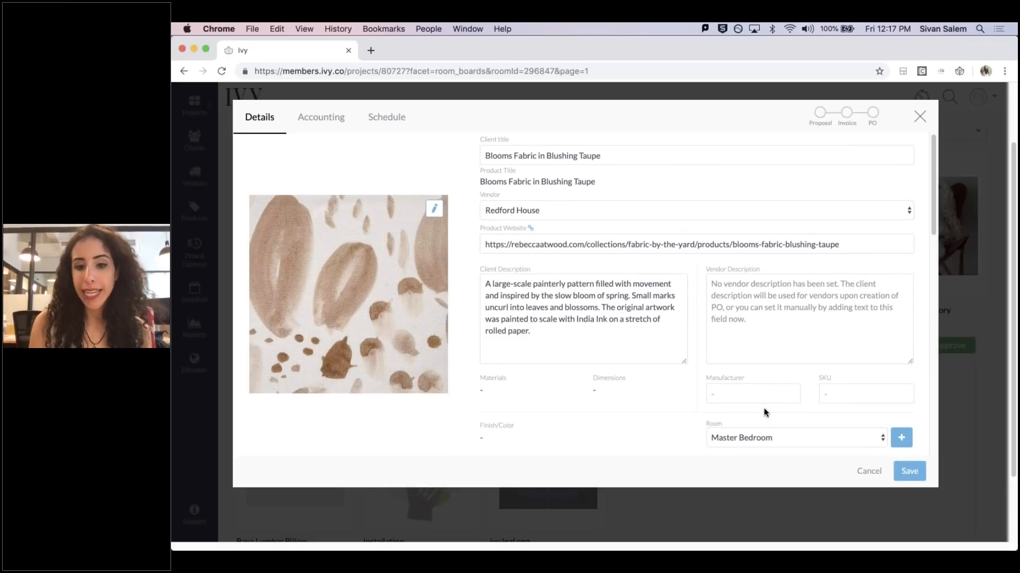
scroll(764, 409, up, 5)
scroll(764, 408, down, 1)
scroll(714, 422, right, 2)
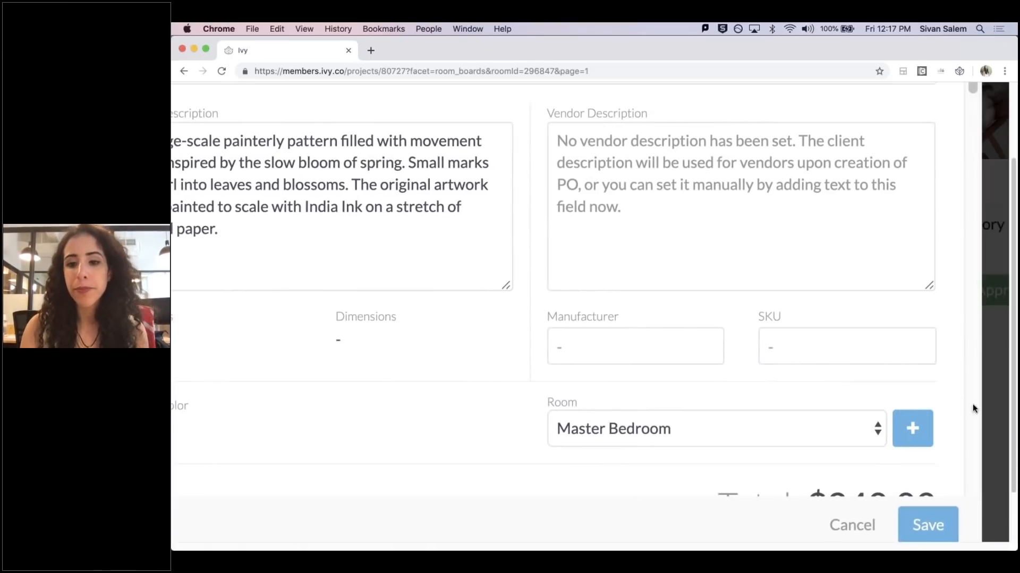
click(912, 428)
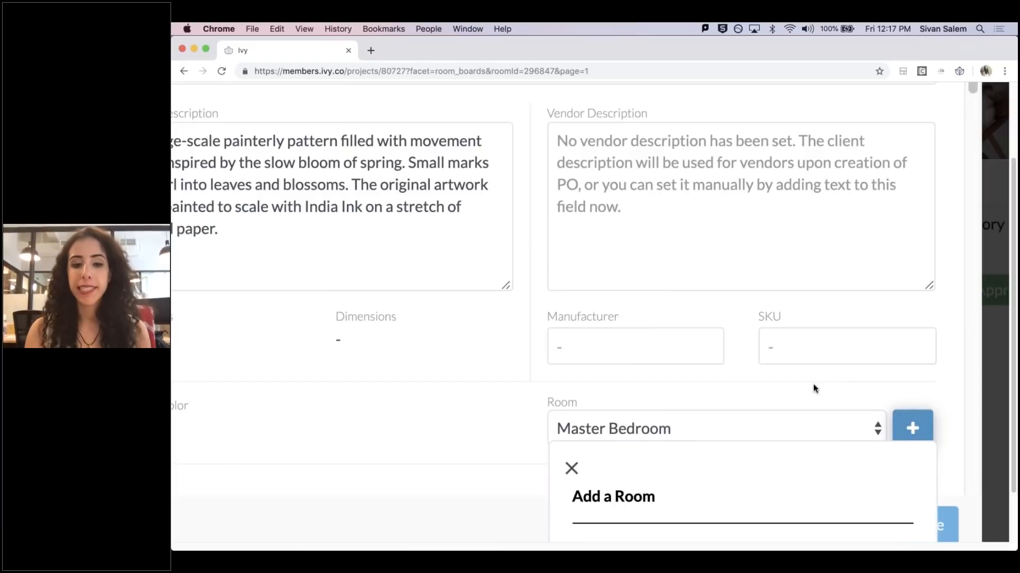
scroll(813, 388, down, 3)
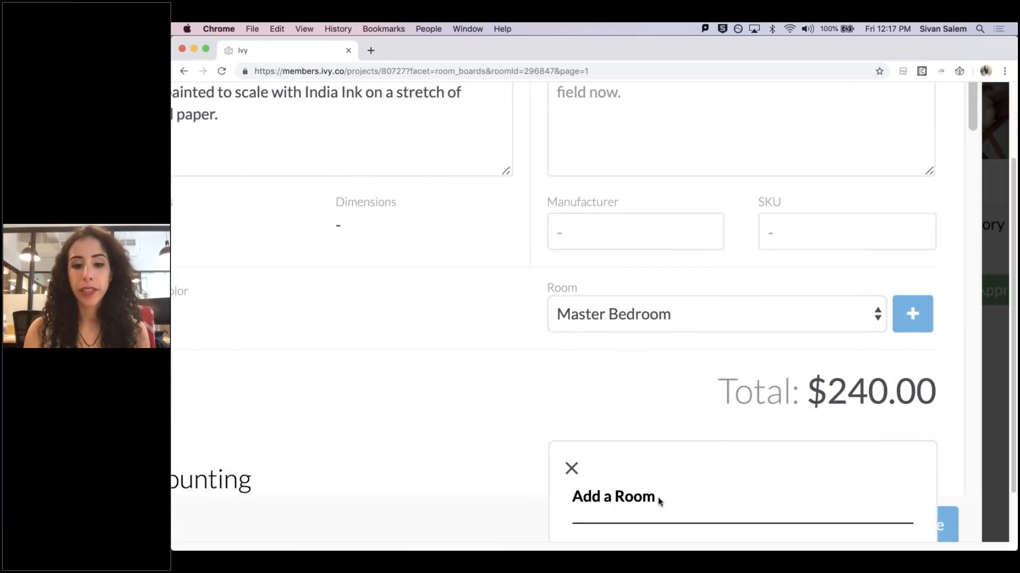
scroll(659, 502, down, 5)
click(735, 498)
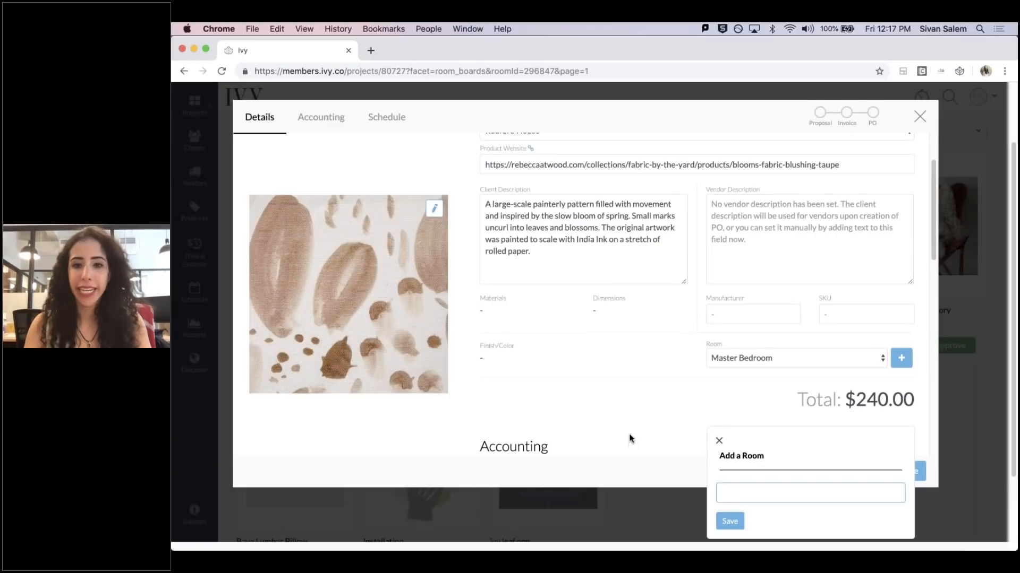
click(719, 440)
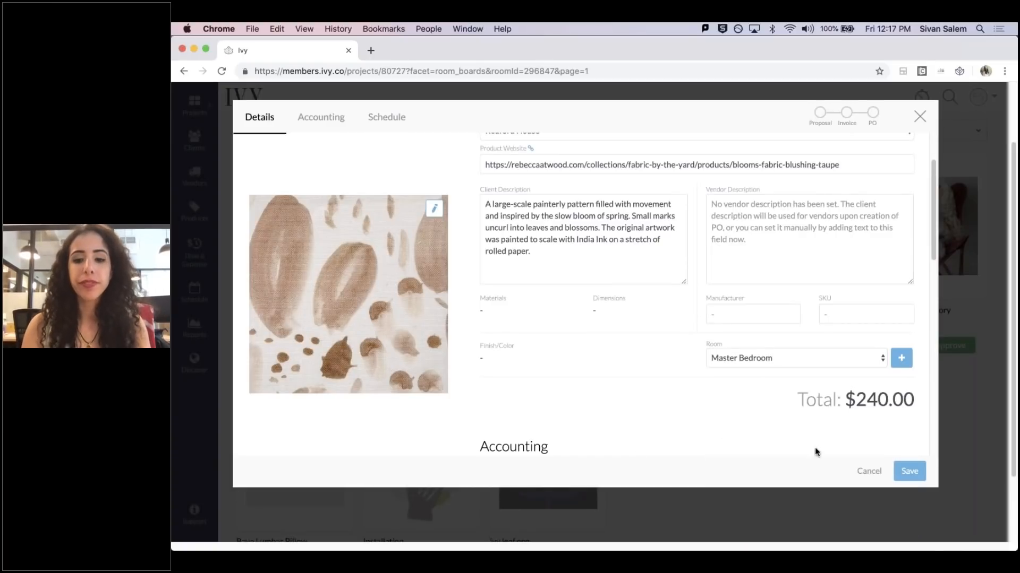
click(863, 471)
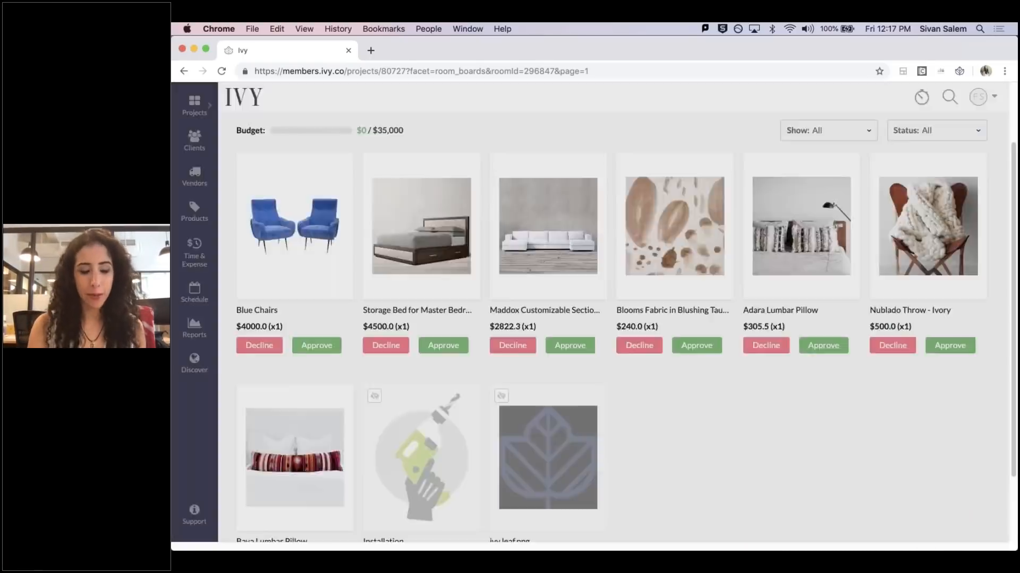
- Filter the Master Bedroom board to show only products and look through them
scroll(774, 423, up, 3)
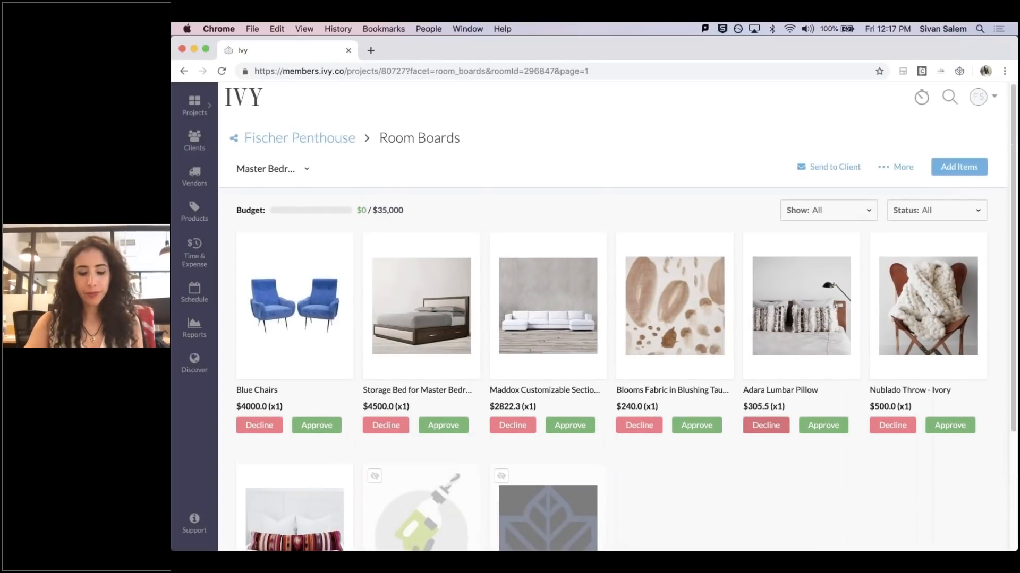
scroll(478, 271, down, 2)
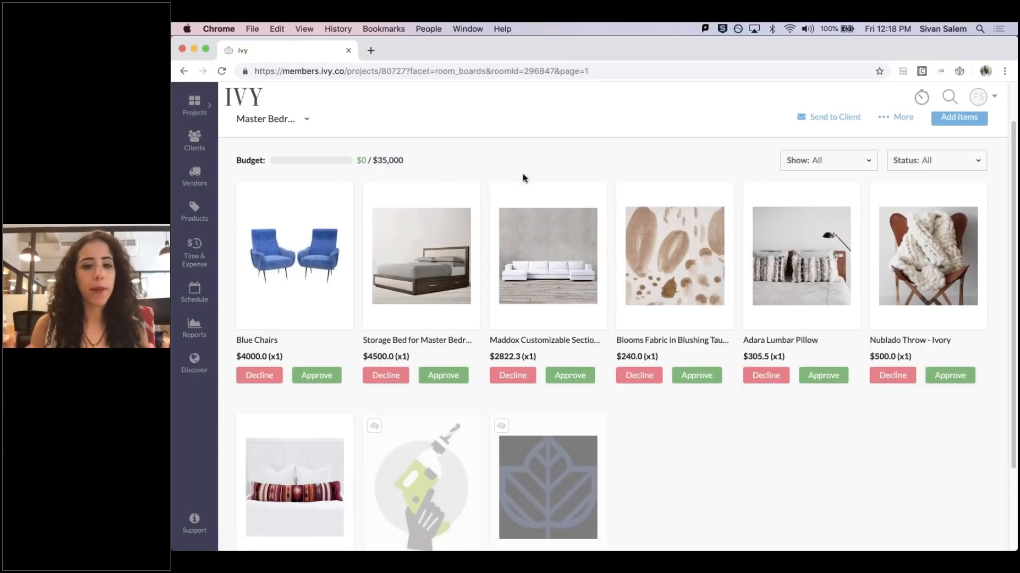
scroll(468, 319, down, 1)
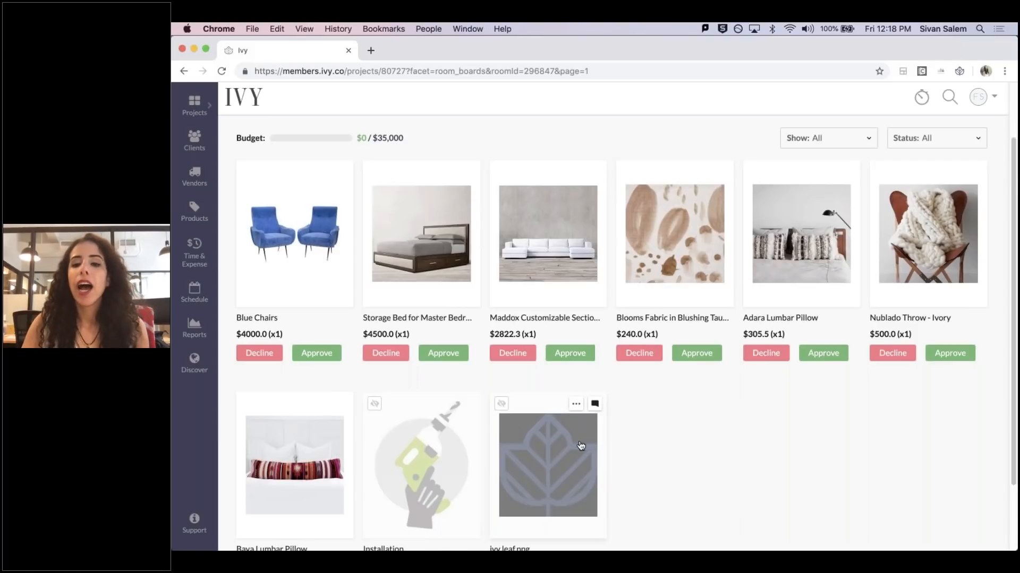
scroll(659, 428, down, 2)
scroll(748, 344, up, 2)
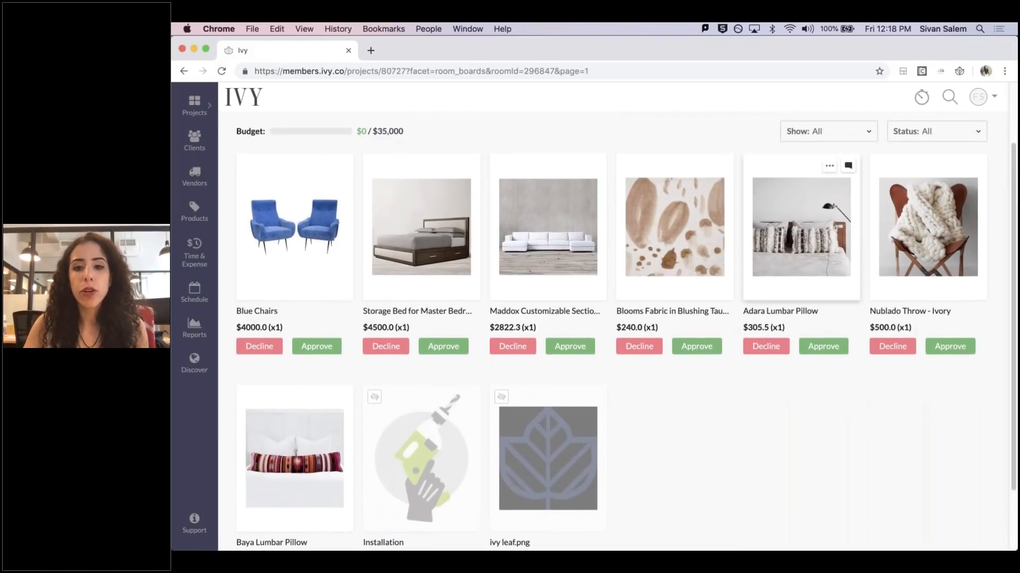
click(831, 131)
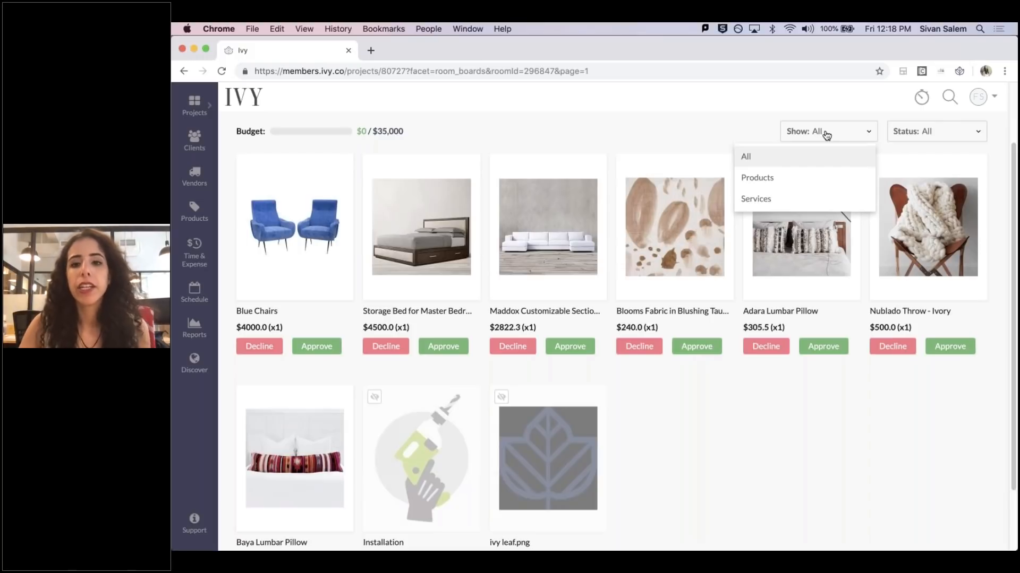
click(771, 178)
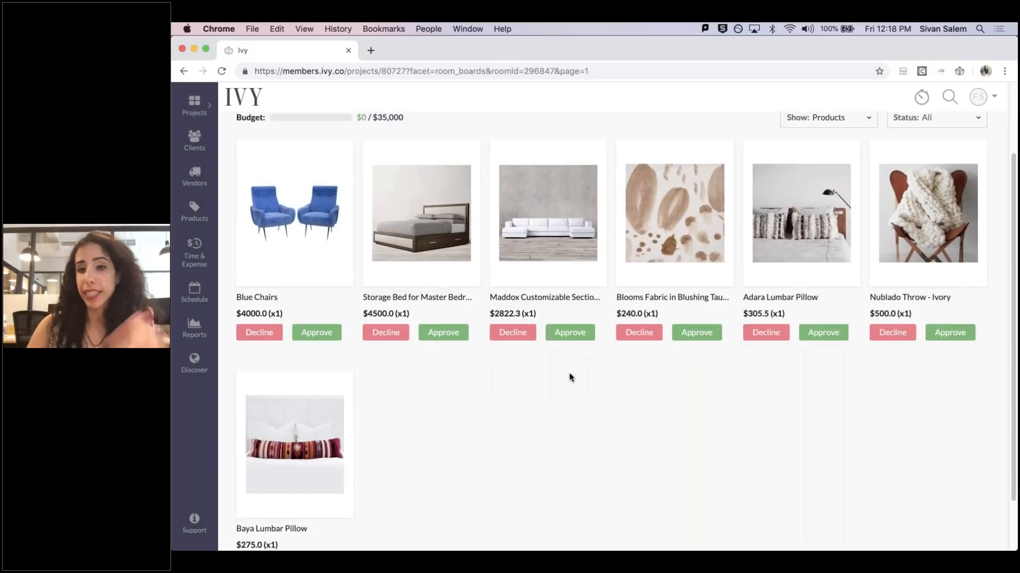
scroll(560, 380, down, 1)
scroll(550, 393, up, 1)
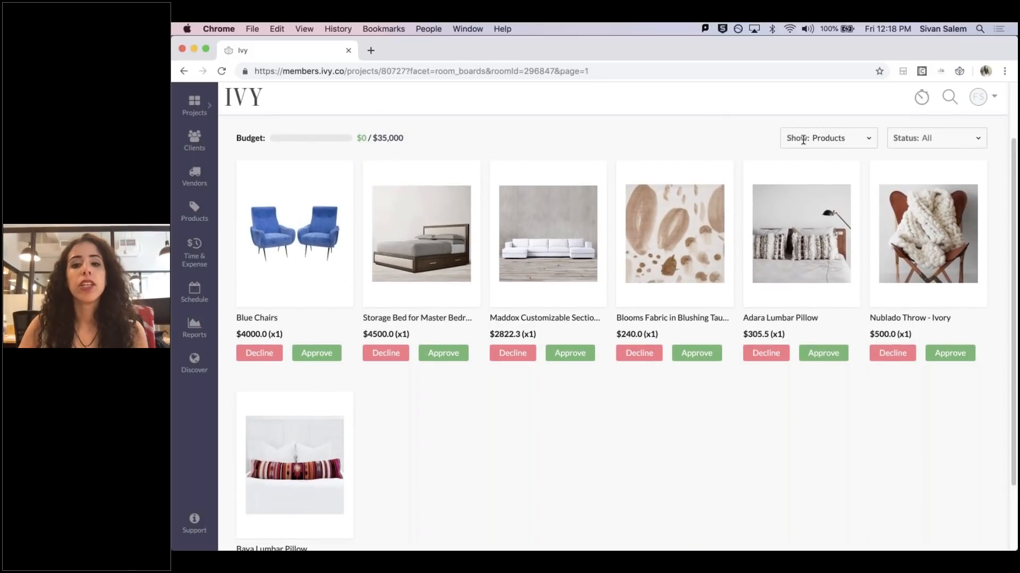
- Filter the board to show only services, and reset the item type filter to All
click(835, 142)
click(795, 205)
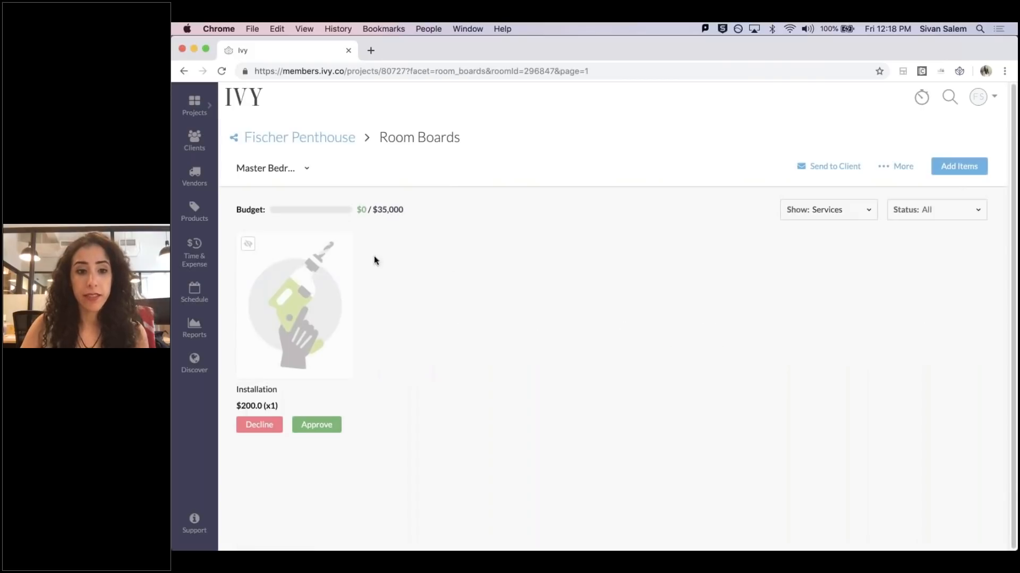
click(824, 209)
click(803, 235)
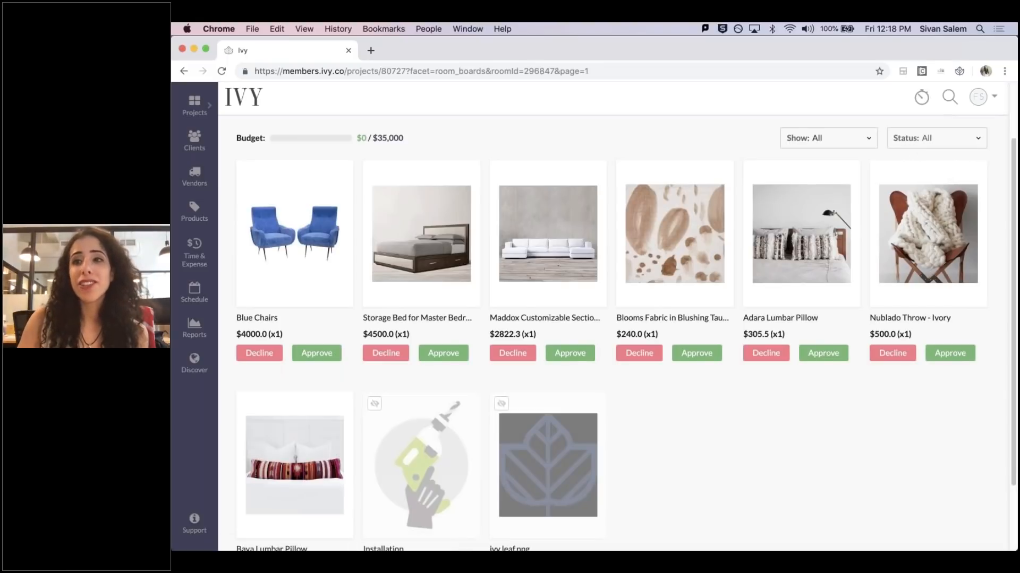
- Filter the board's items by the Pending status, and set the status filter back to All
click(936, 138)
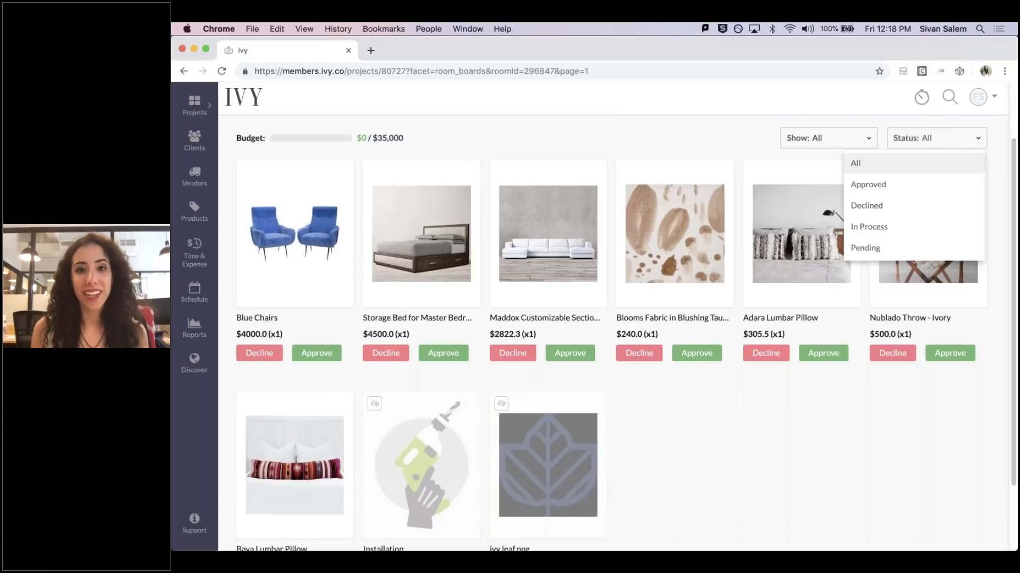
click(901, 250)
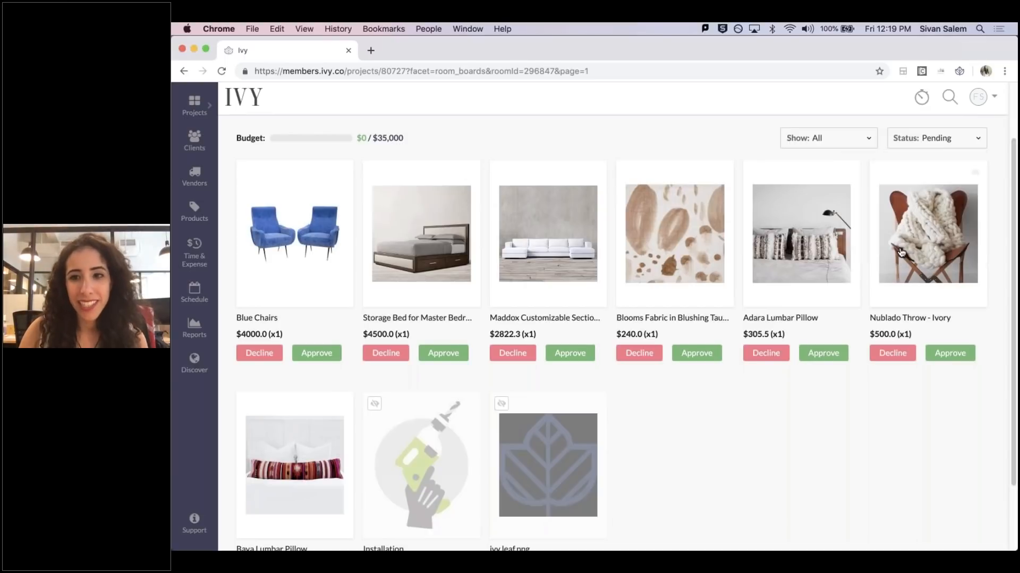
click(931, 143)
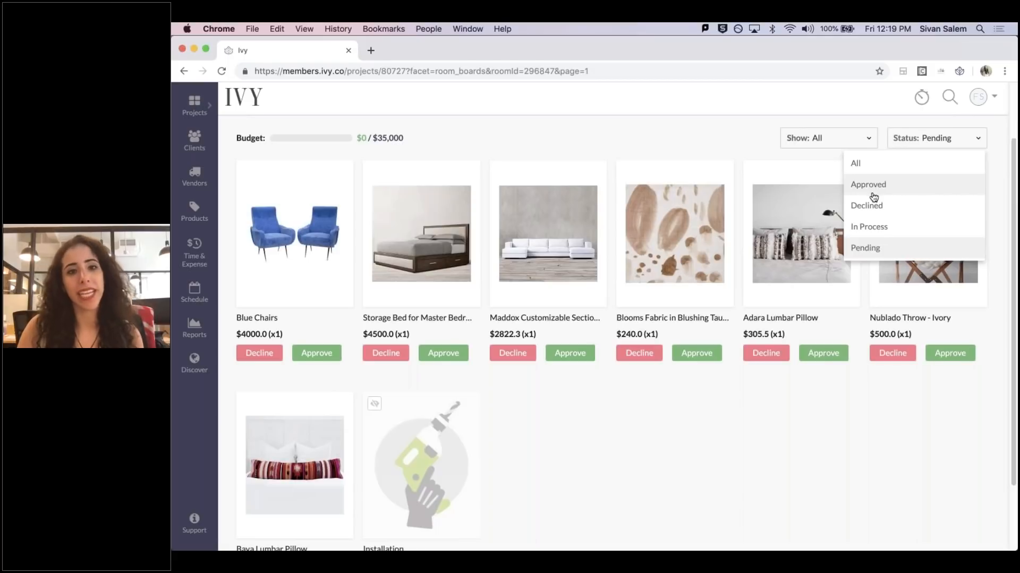
click(869, 247)
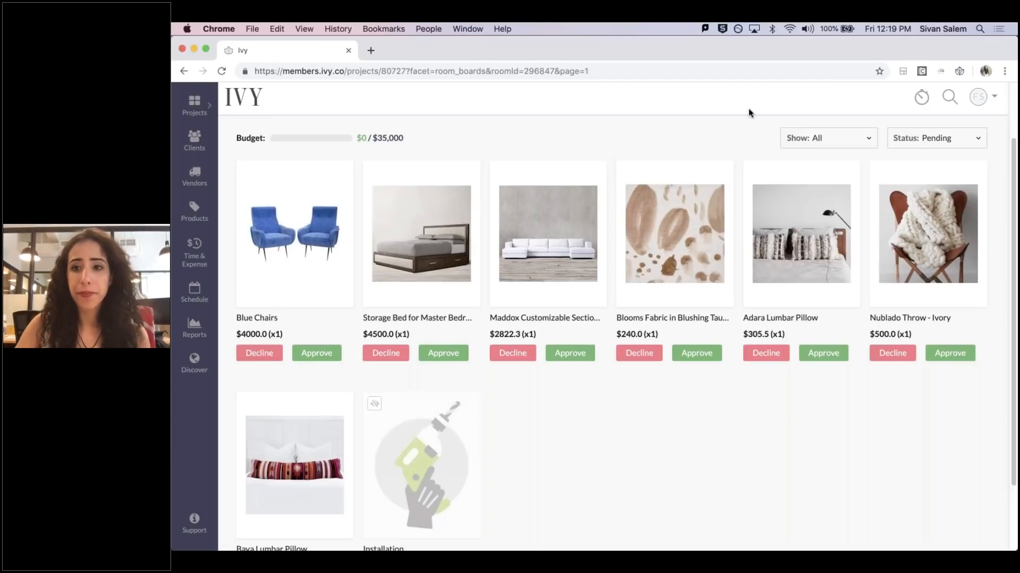
click(934, 142)
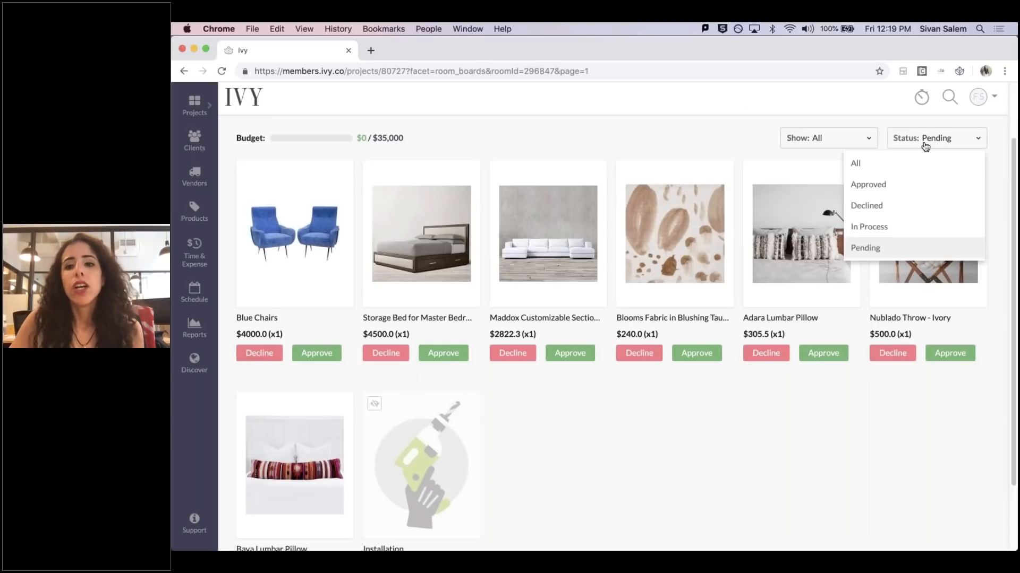
click(855, 163)
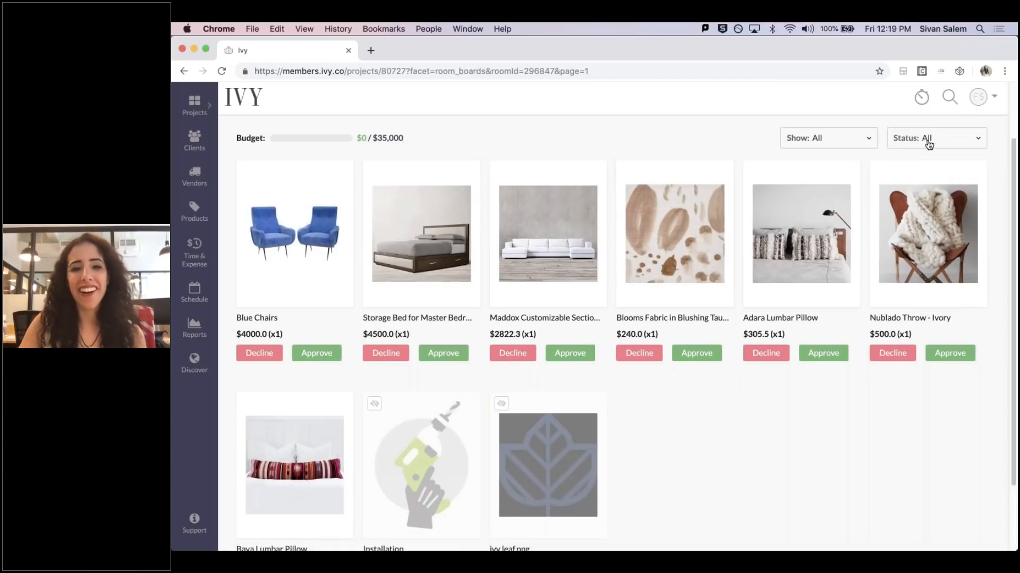
- Post the comment "This is a fun alternative to your armchair! Thoughts?" on the Blue Chairs
mouse_move(714, 234)
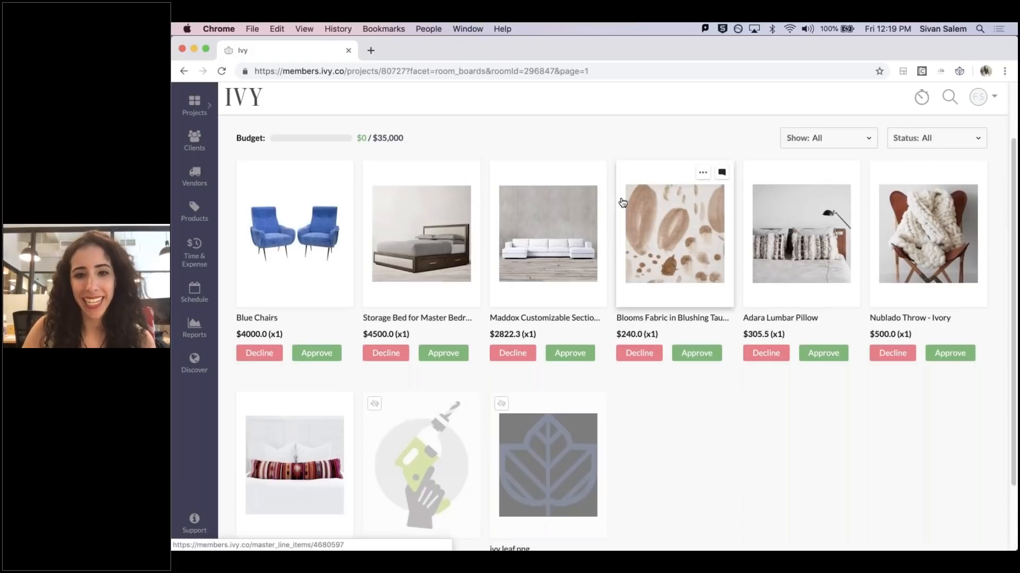
scroll(584, 223, up, 1)
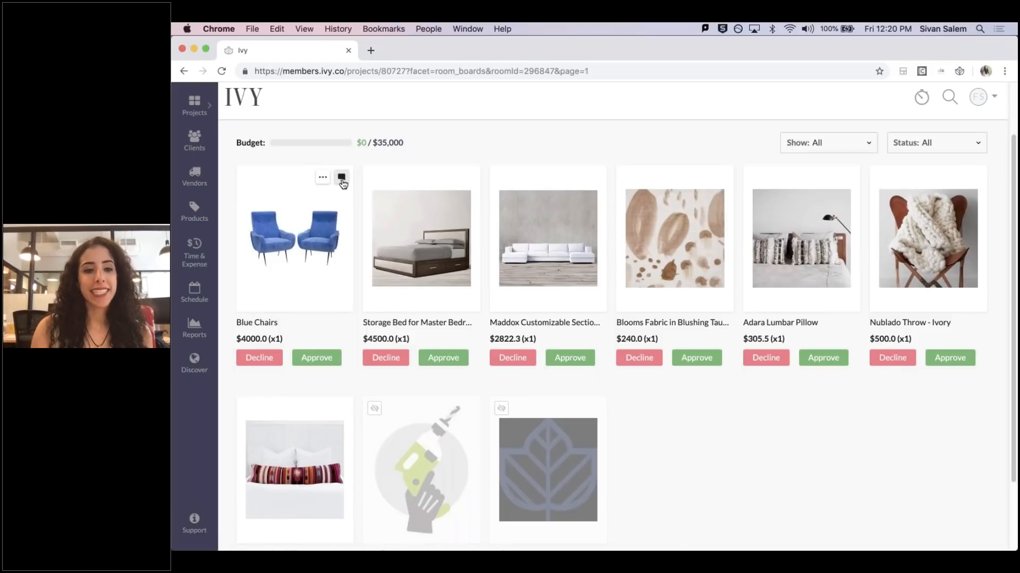
scroll(343, 184, up, 5)
scroll(344, 183, left, 1)
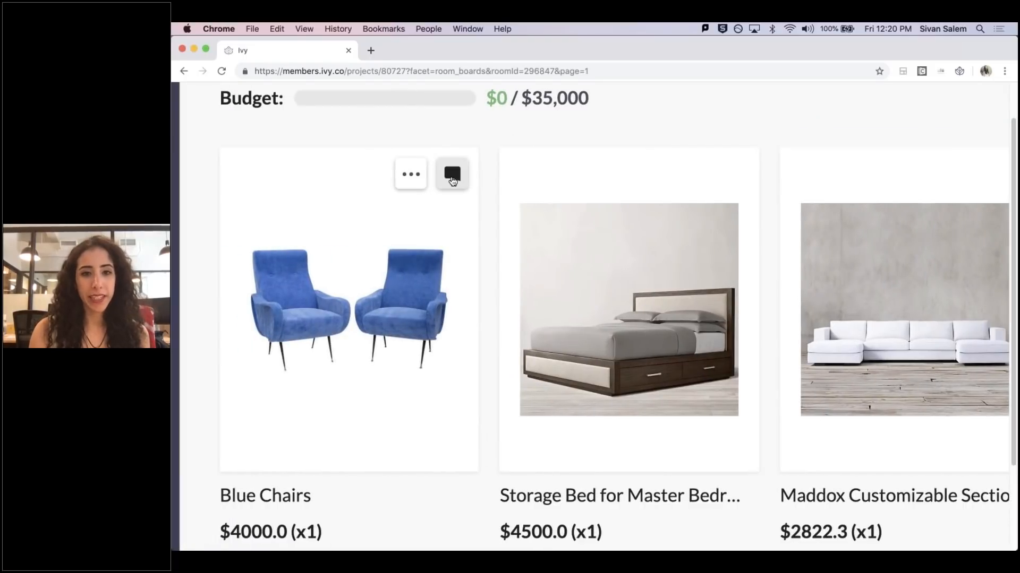
mouse_move(662, 158)
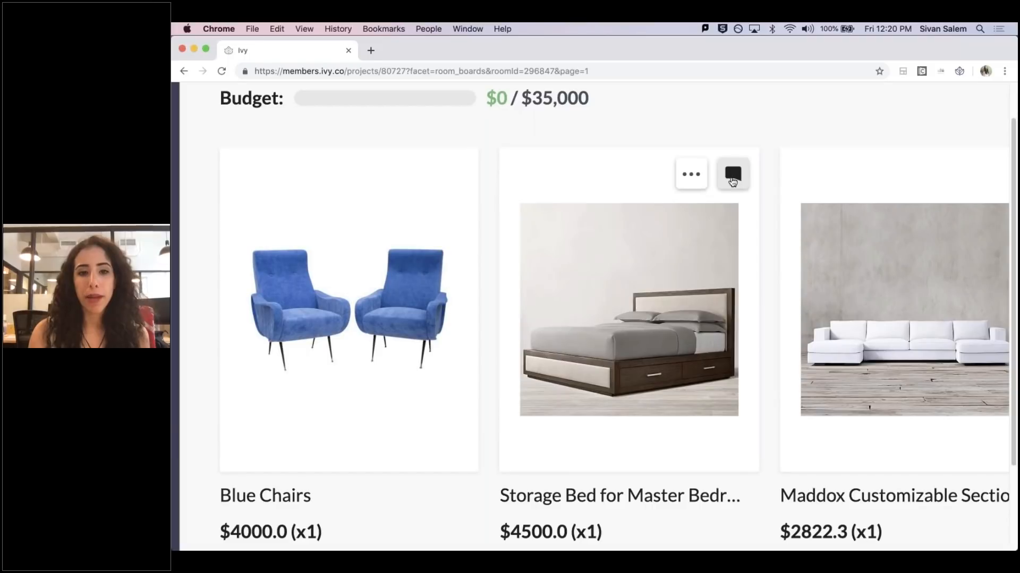
click(446, 182)
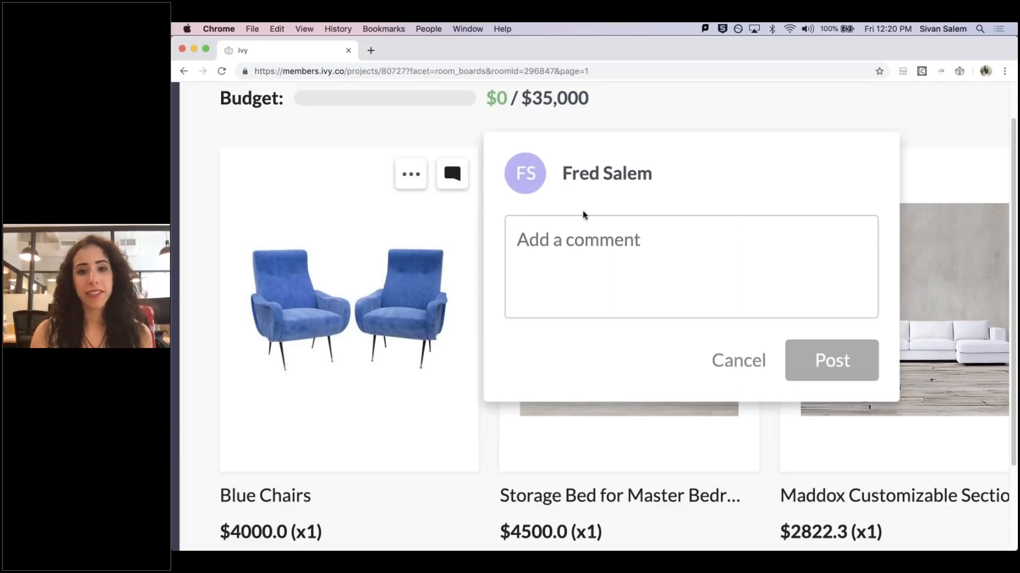
scroll(583, 215, down, 3)
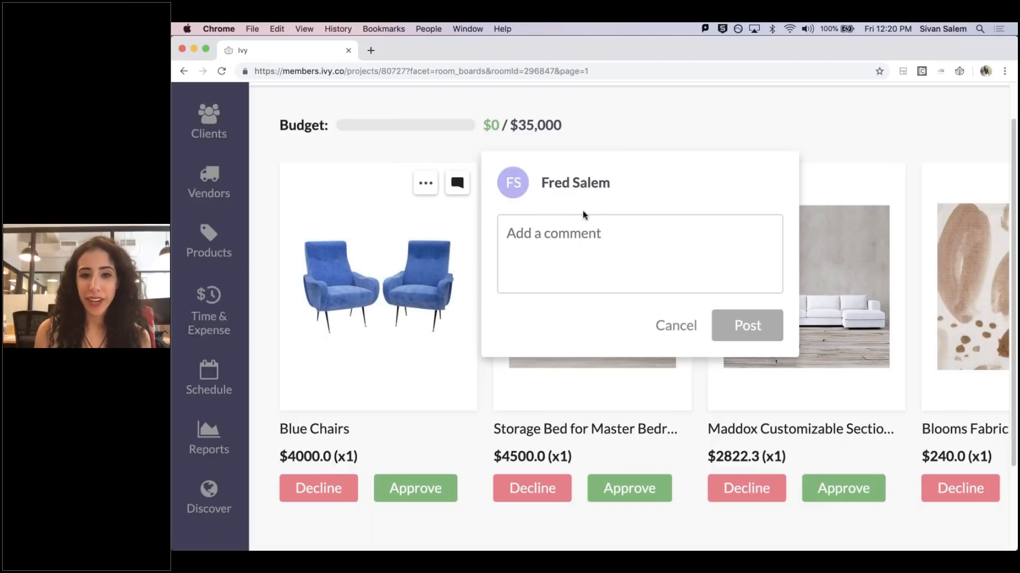
click(572, 227)
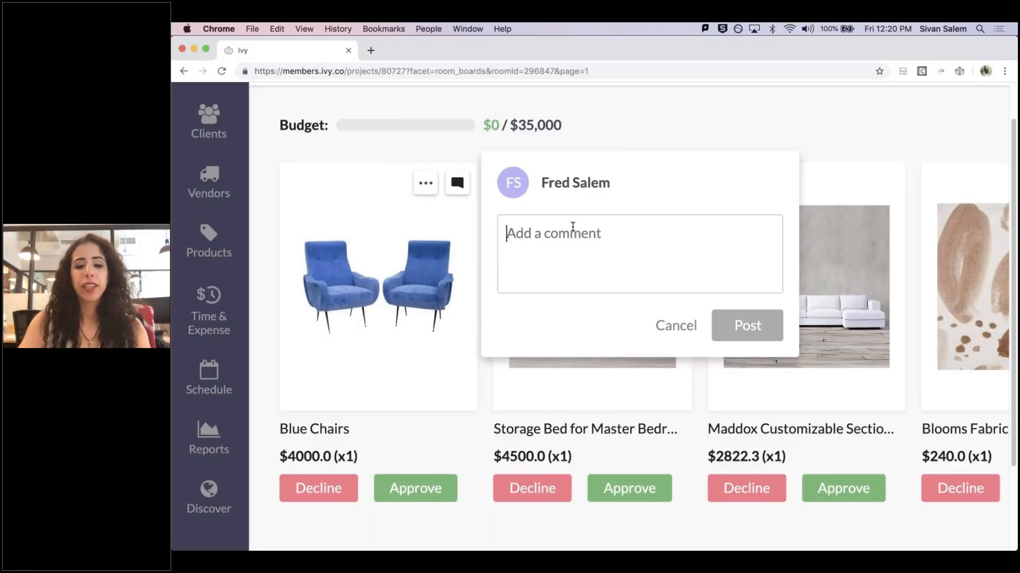
text(Thi)
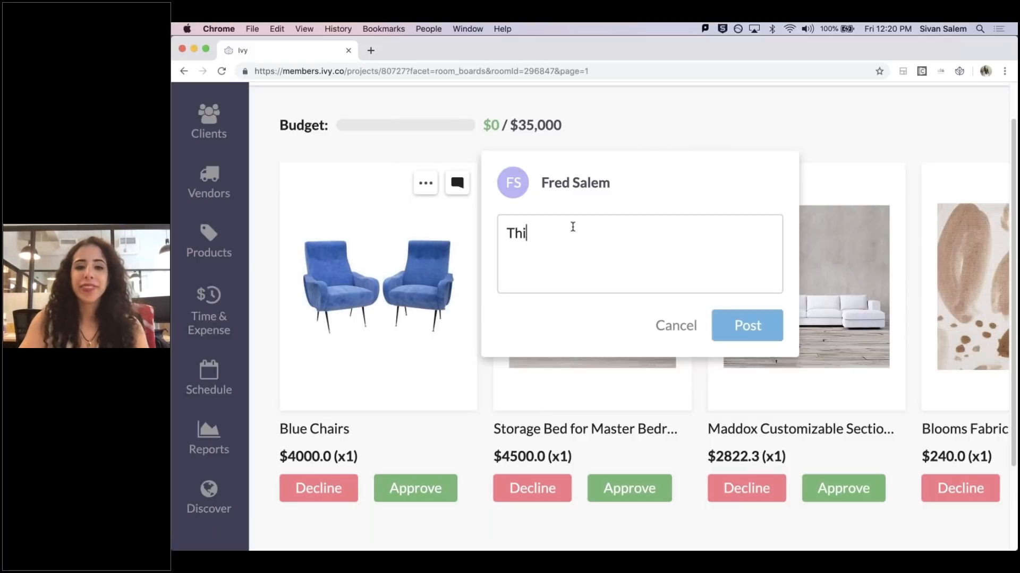
text(s is a fun alternative to your armchair! T)
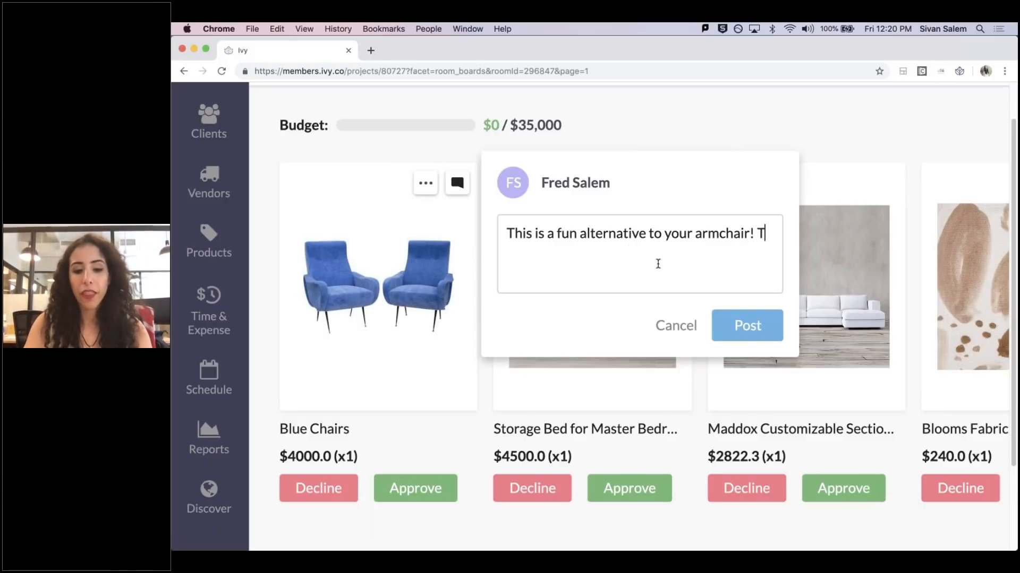
text(houghts?)
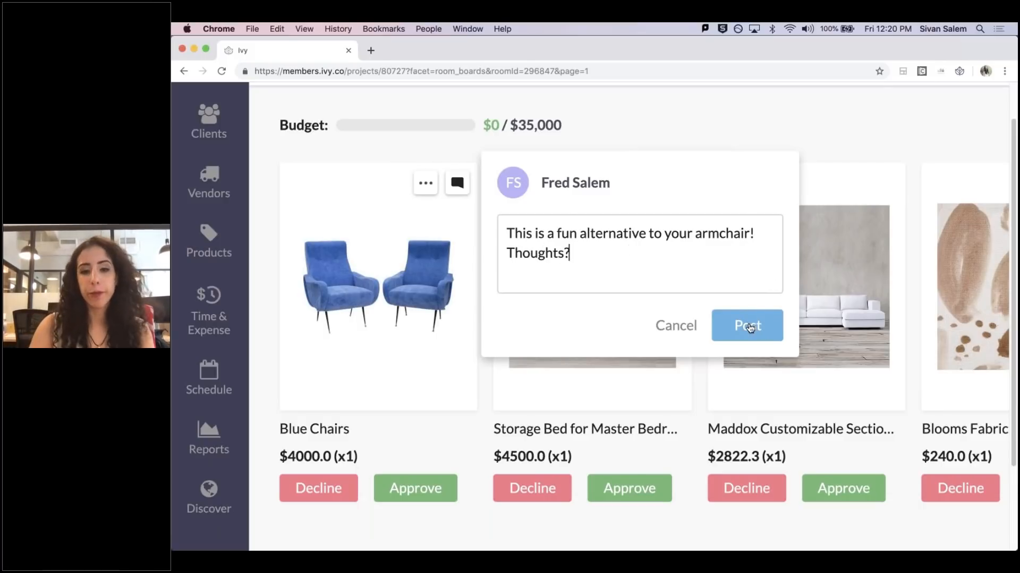
click(749, 328)
click(731, 123)
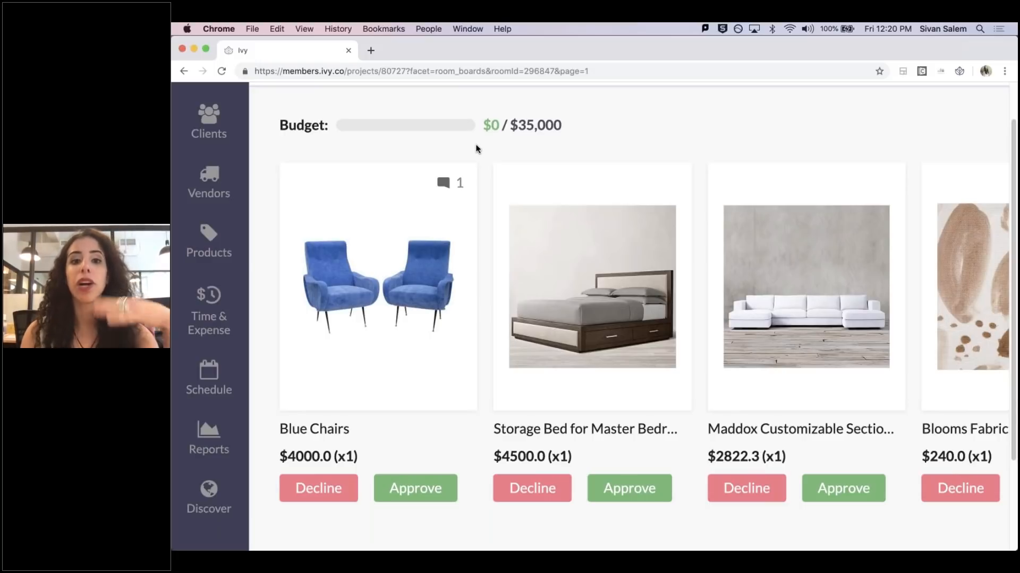
- Post the comment "This is also available in a lighter shade if you are interested." on the Storage Bed for Master Bedroom
mouse_move(455, 187)
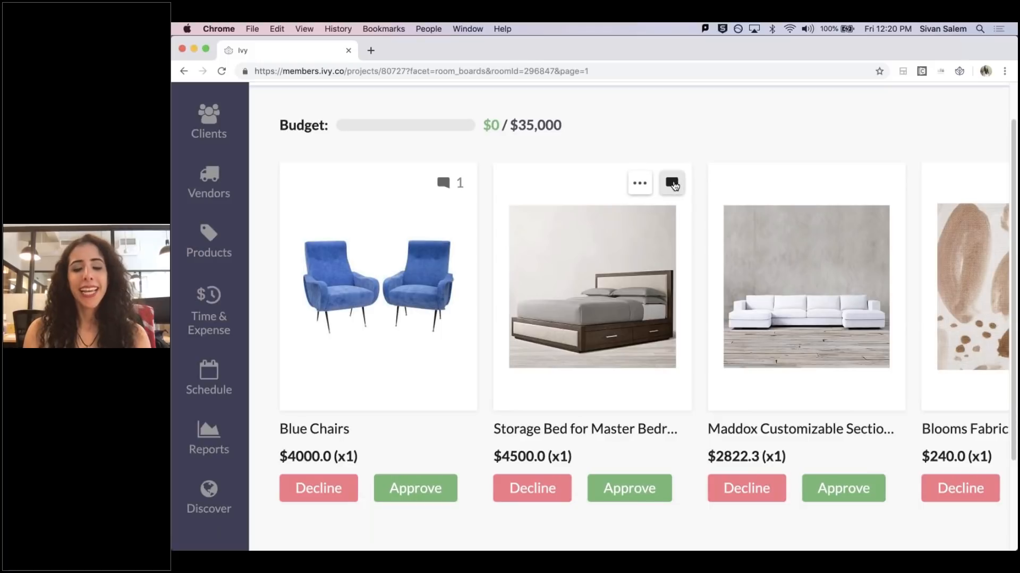
click(672, 184)
click(731, 232)
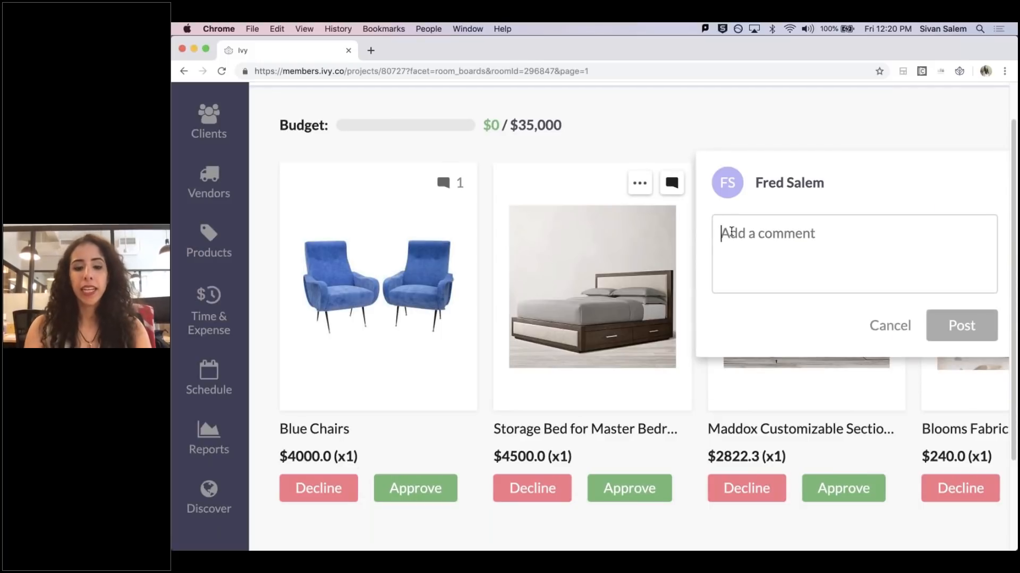
text(This is also available to)
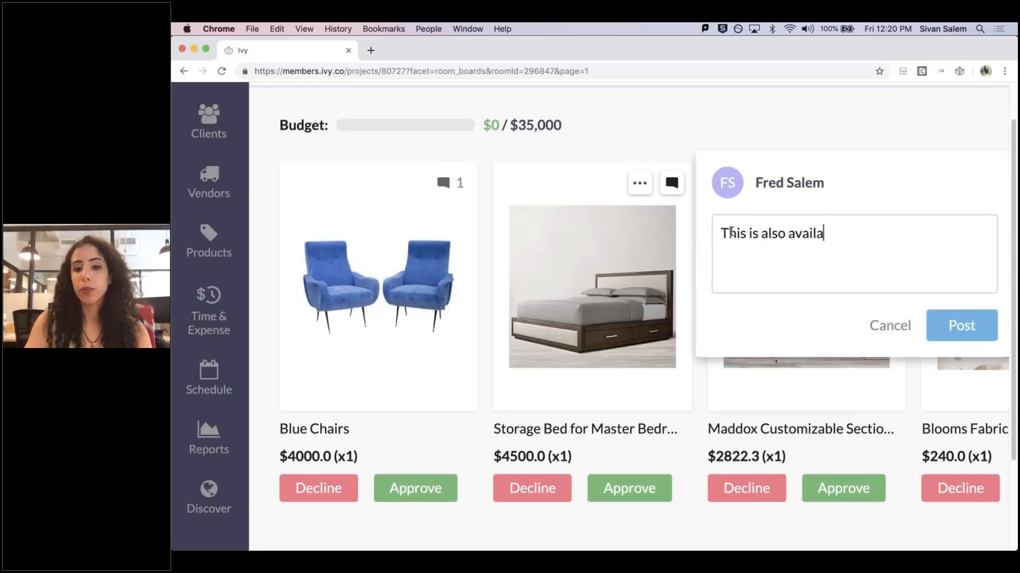
key(BackSpace)
key(BackSpace)
text(in a)
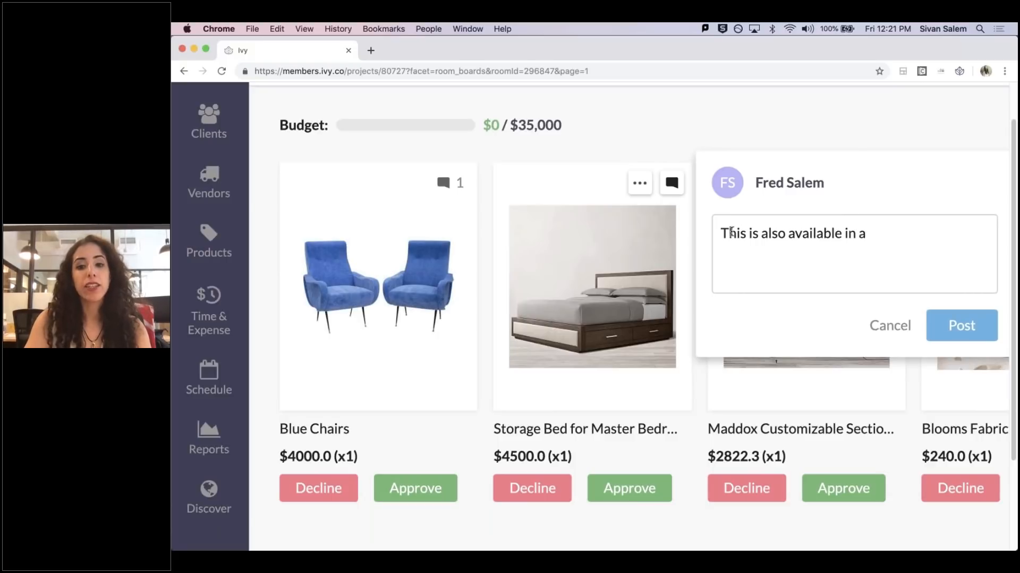
text( lighter shade)
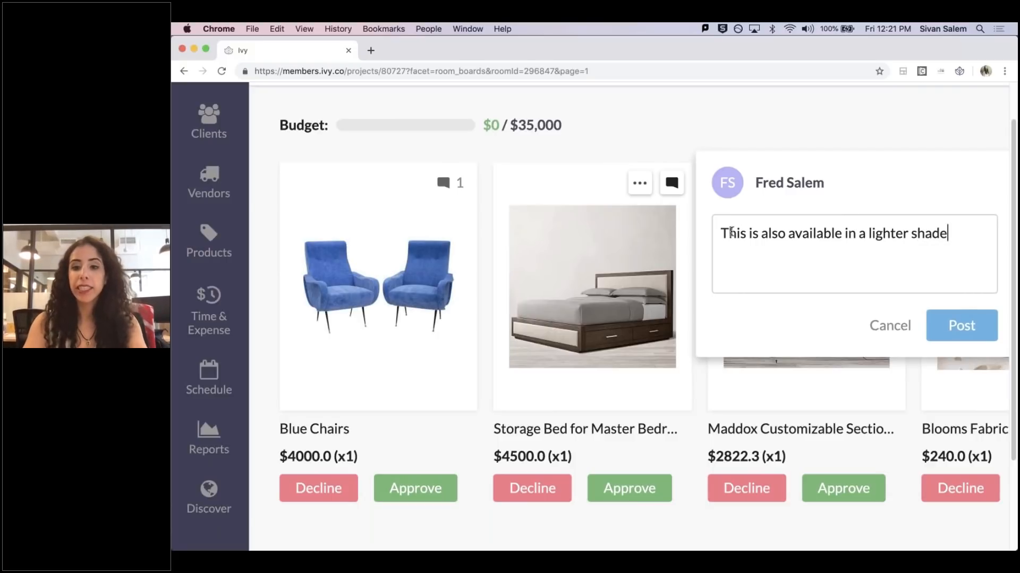
text( if you are interest)
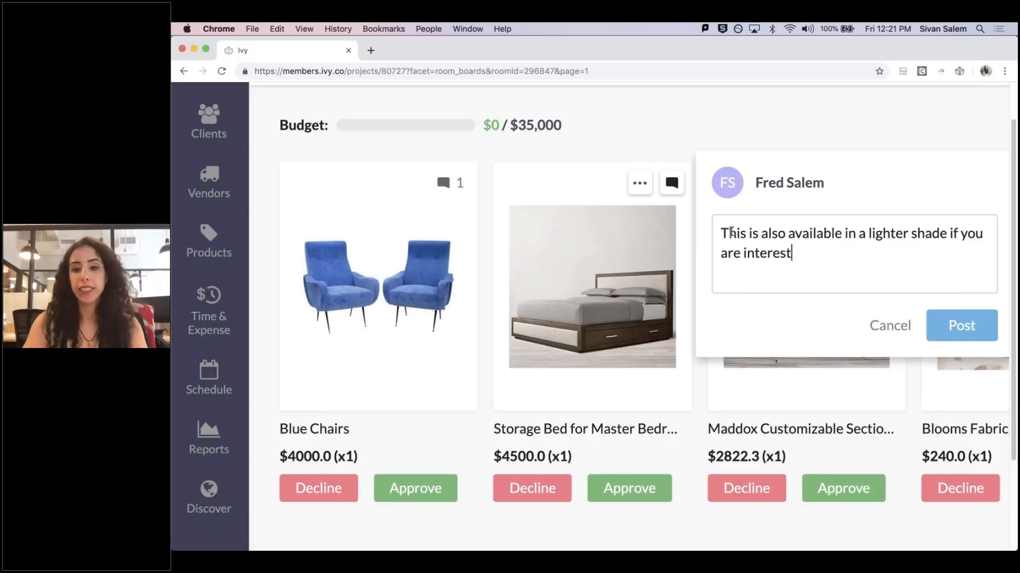
text(ed.)
click(951, 326)
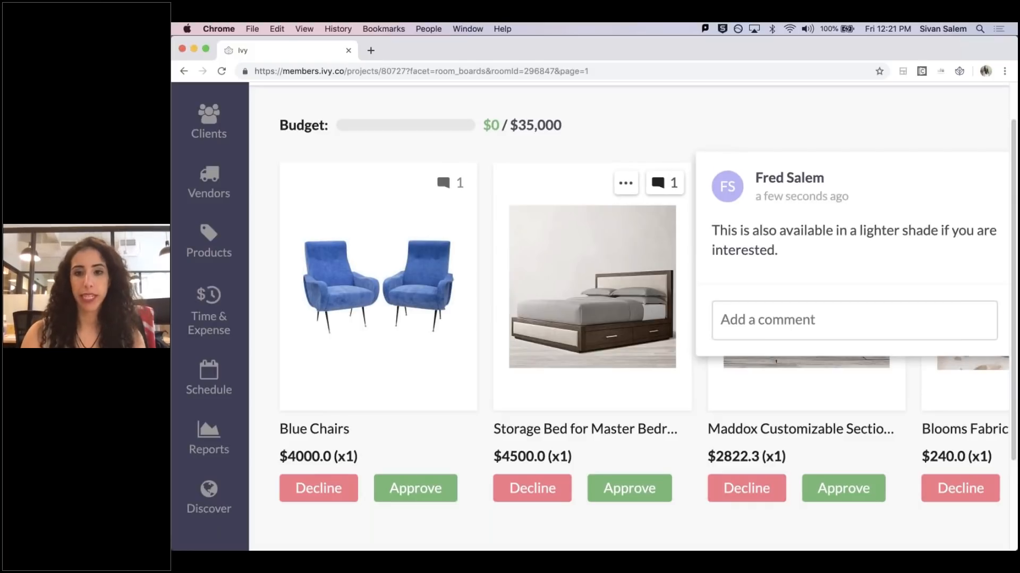
click(717, 122)
- Hide the Baya Lumbar Pillow on the Master Bedroom board from the client
scroll(716, 122, down, 5)
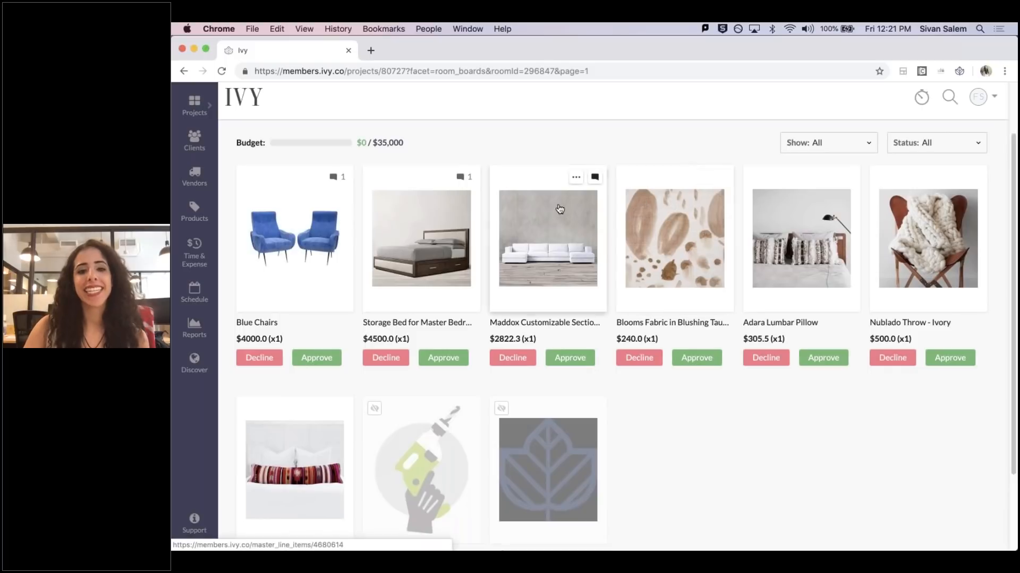
scroll(523, 360, down, 1)
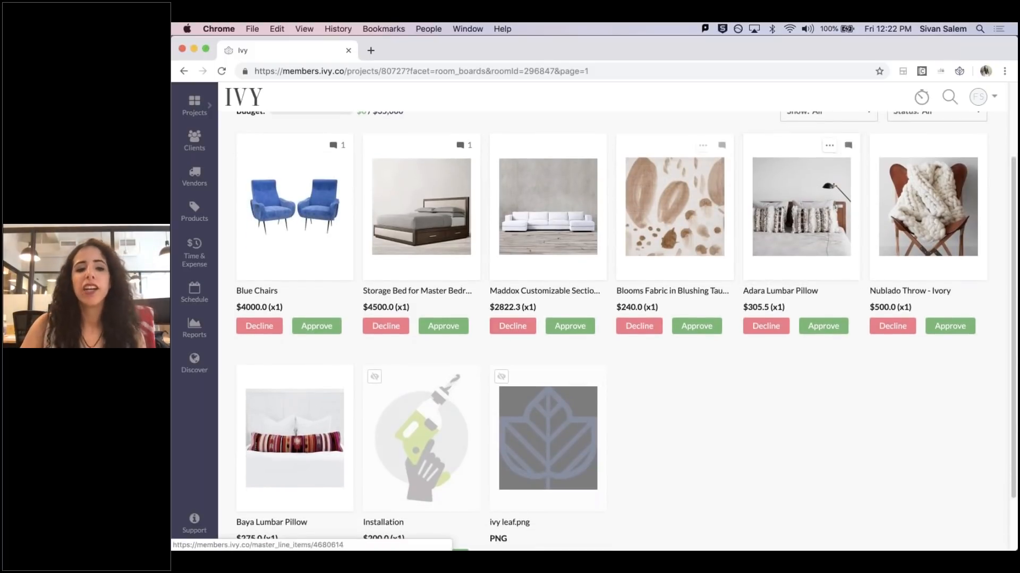
scroll(302, 419, down, 2)
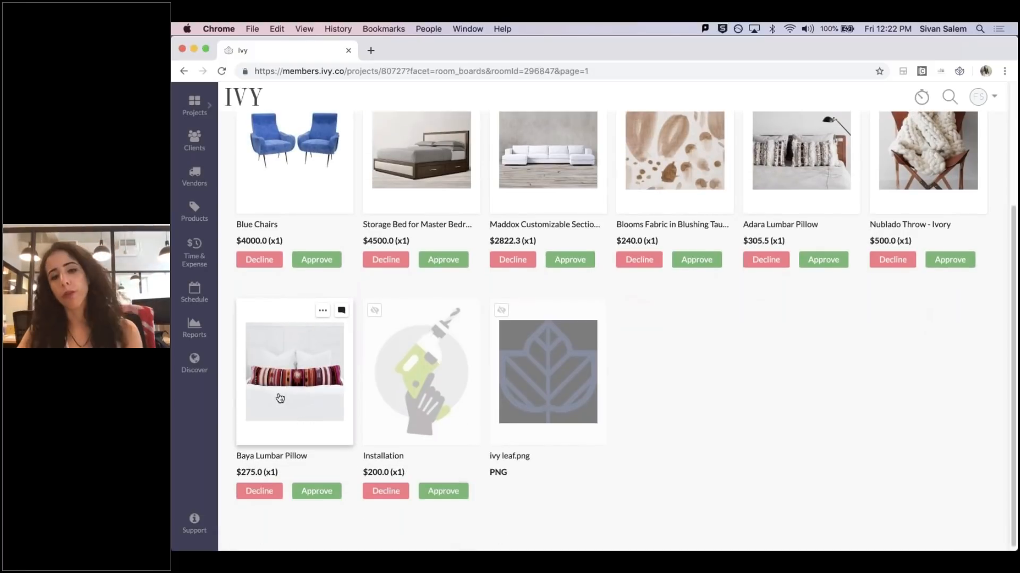
click(323, 314)
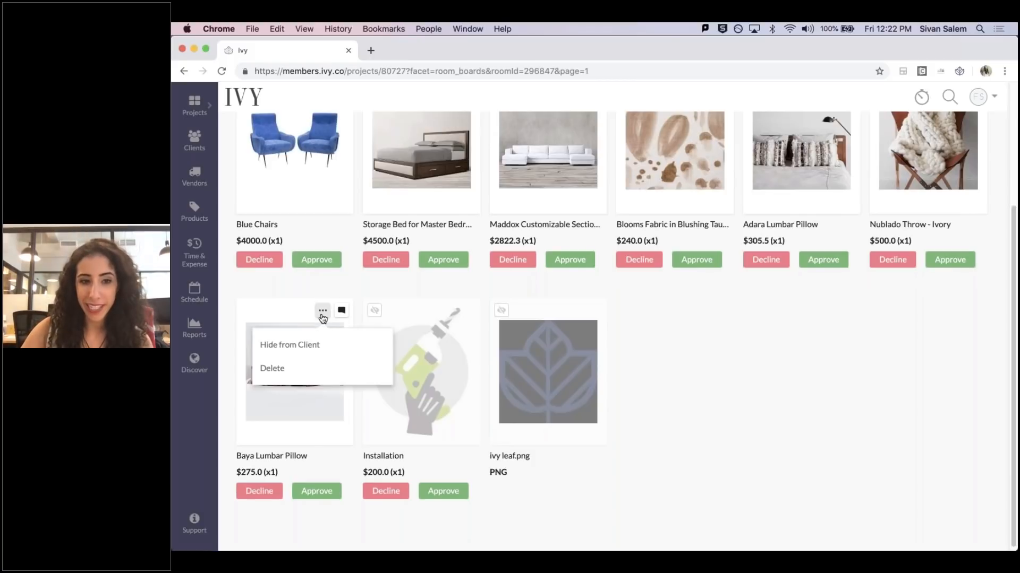
click(305, 346)
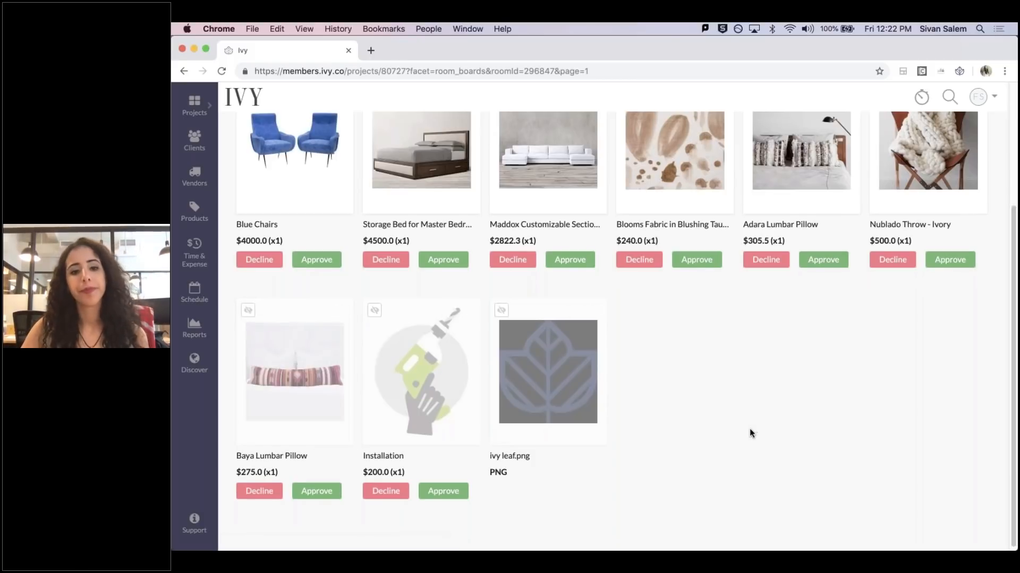
- Start creating a tear sheet for the Master Bedroom board
scroll(750, 430, up, 2)
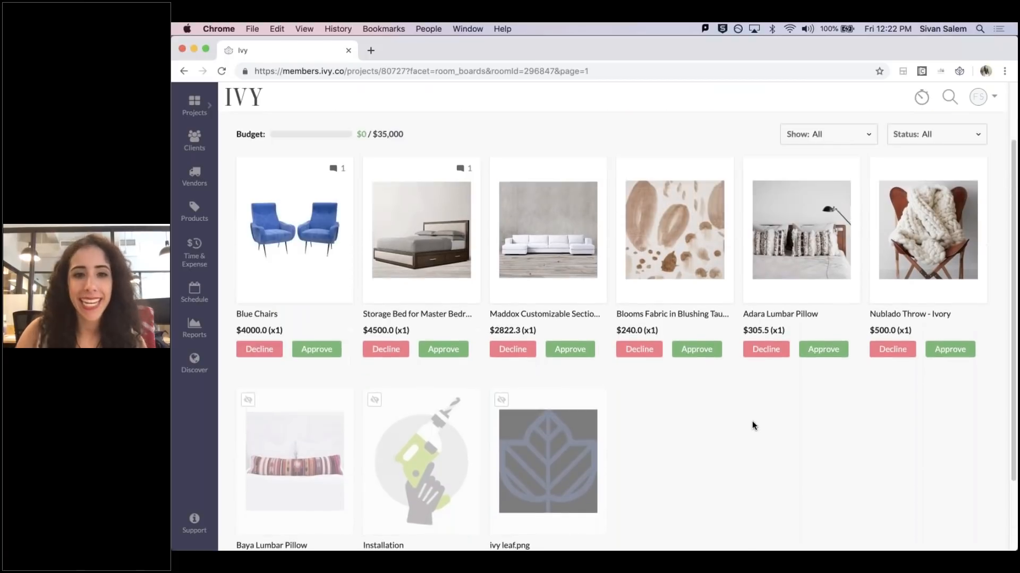
scroll(791, 431, up, 1)
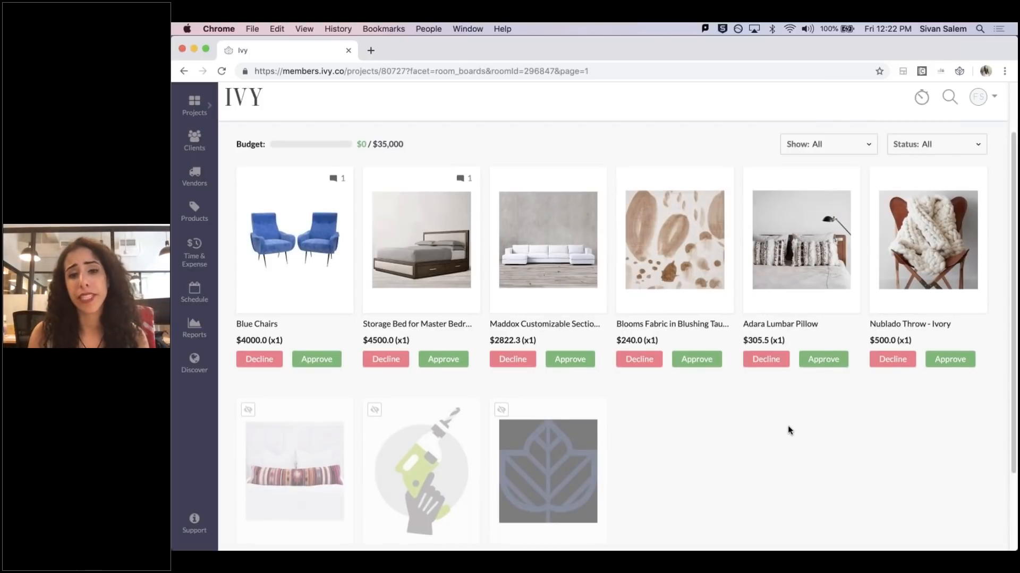
scroll(788, 428, up, 2)
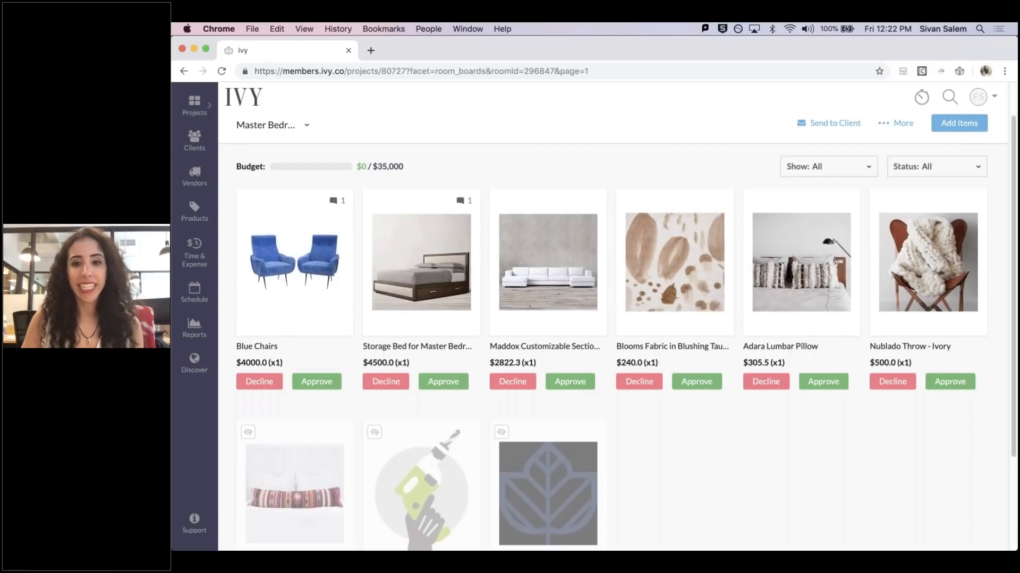
click(882, 125)
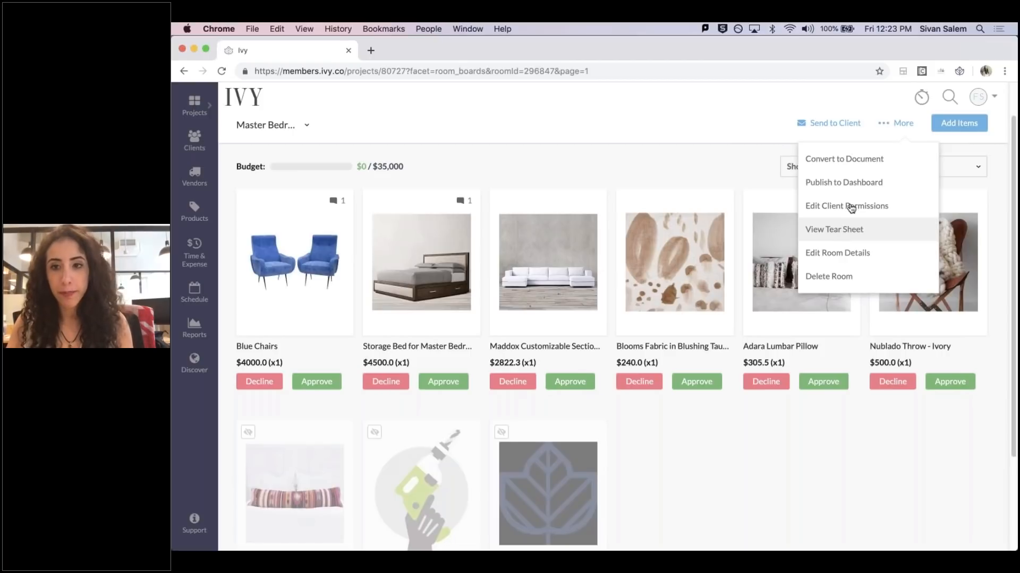
click(893, 125)
click(893, 125)
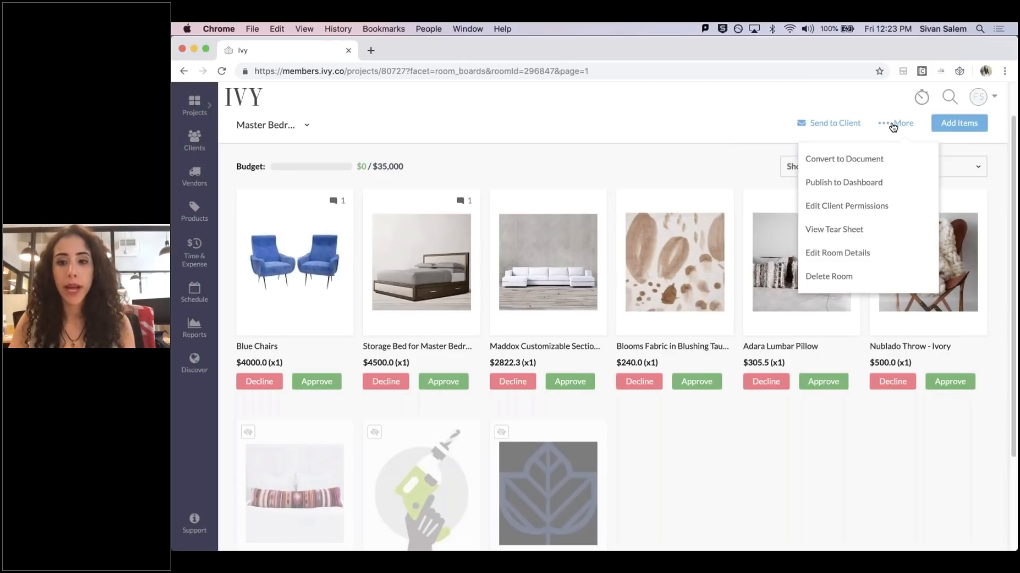
click(854, 229)
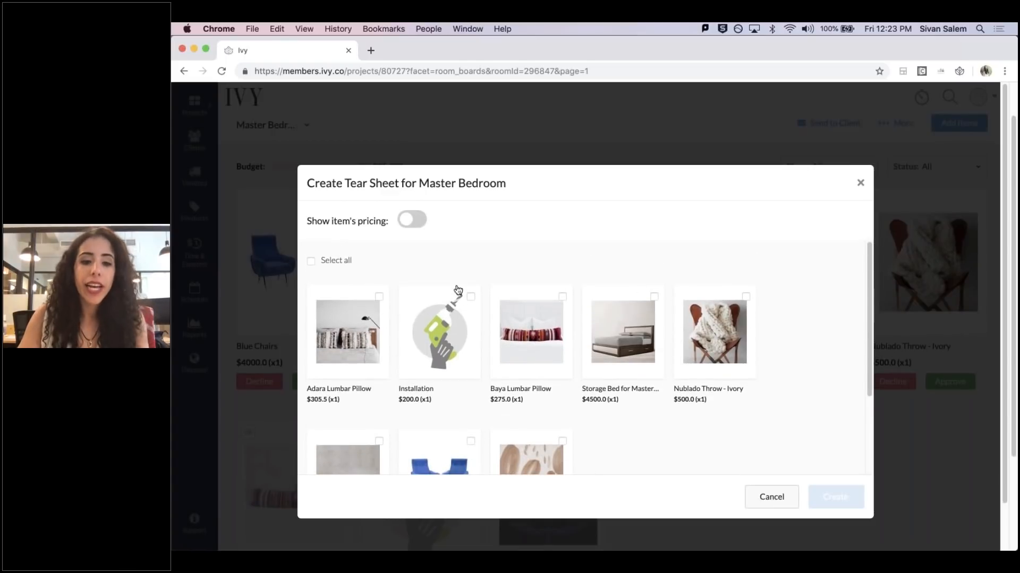
scroll(629, 353, down, 3)
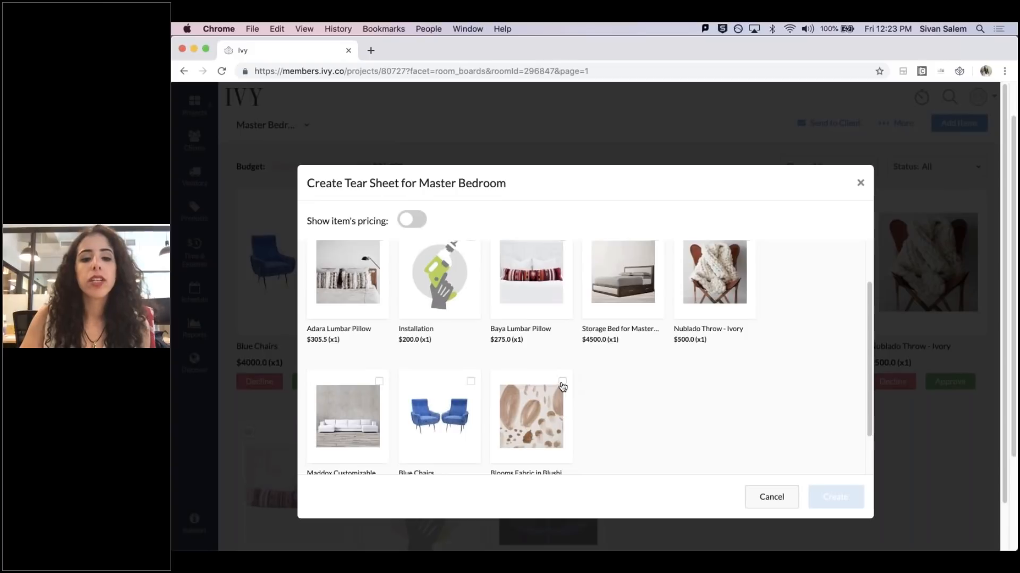
click(562, 382)
click(470, 381)
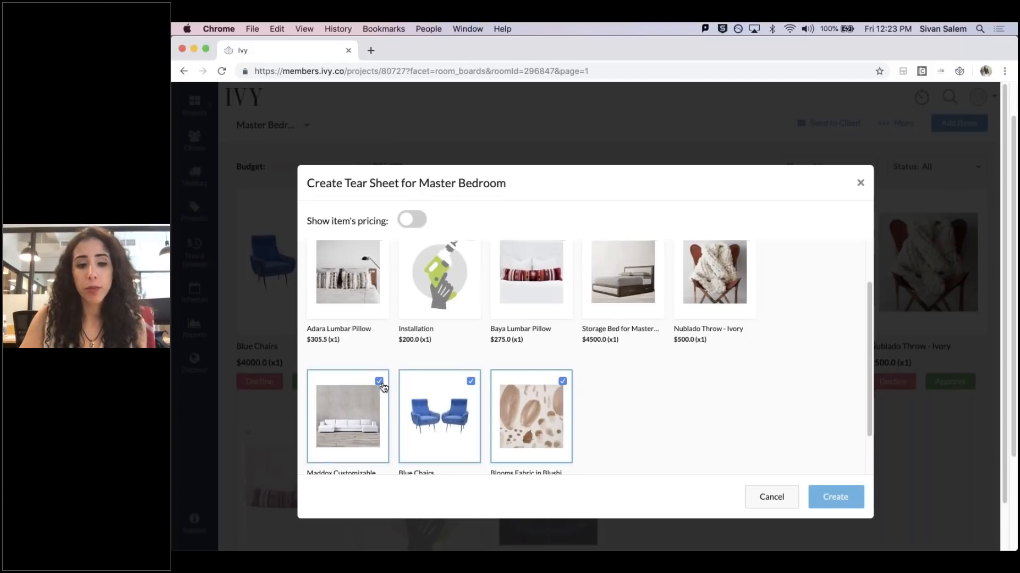
click(470, 382)
click(562, 381)
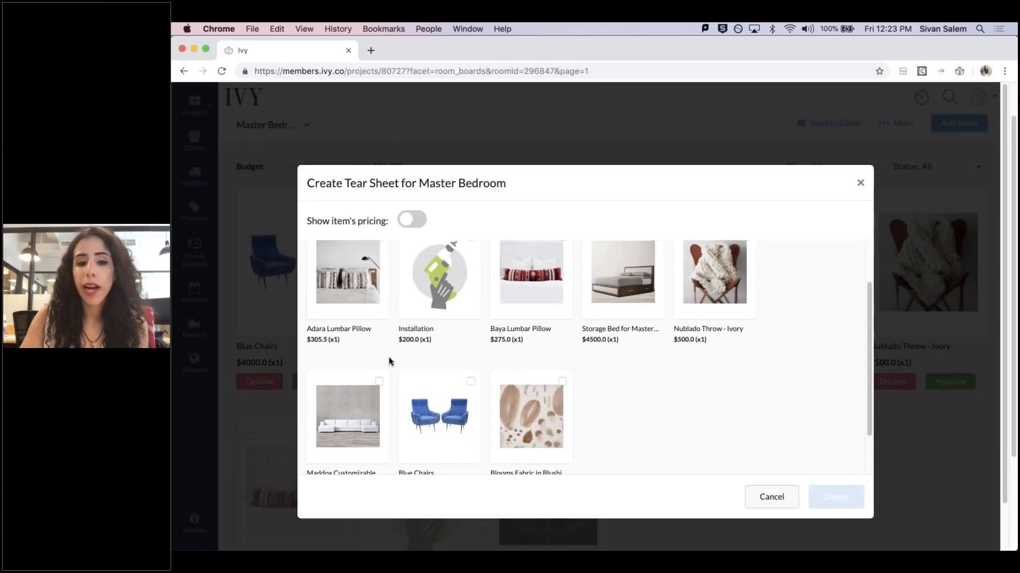
- Create the Master Bedroom tear sheet with all items selected and item pricing left off
click(311, 261)
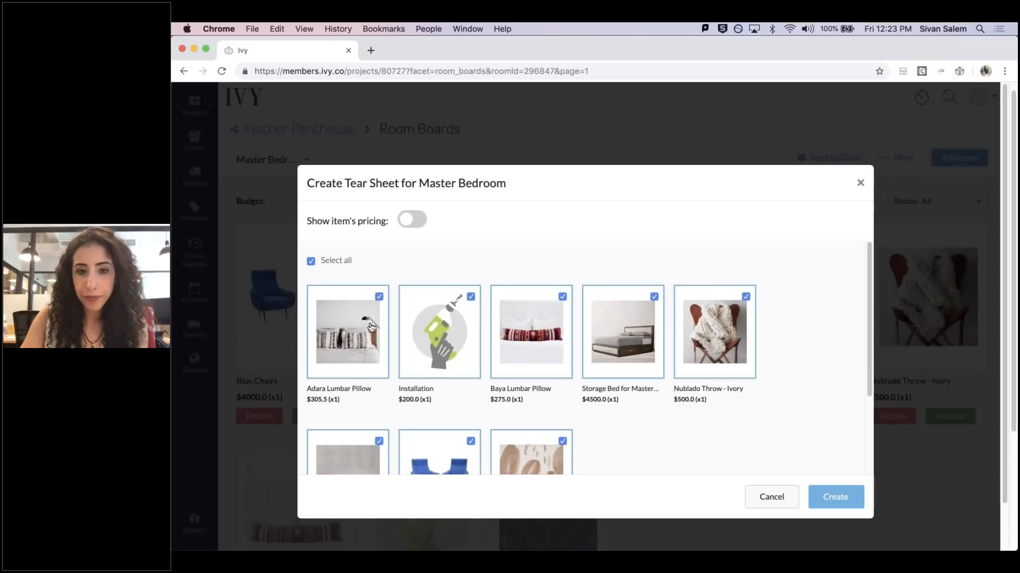
scroll(391, 360, down, 3)
scroll(406, 363, down, 1)
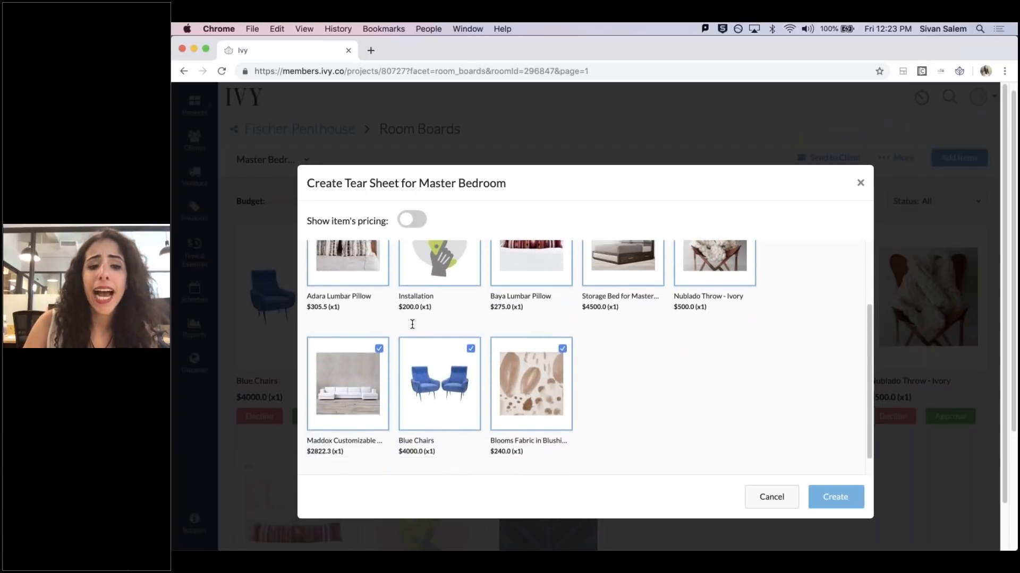
click(408, 219)
click(406, 221)
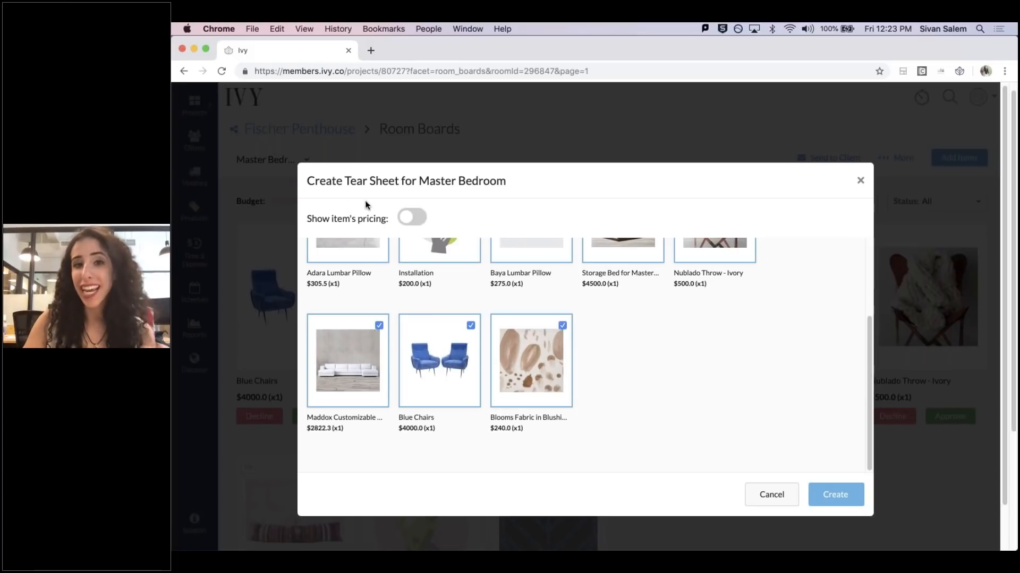
click(414, 219)
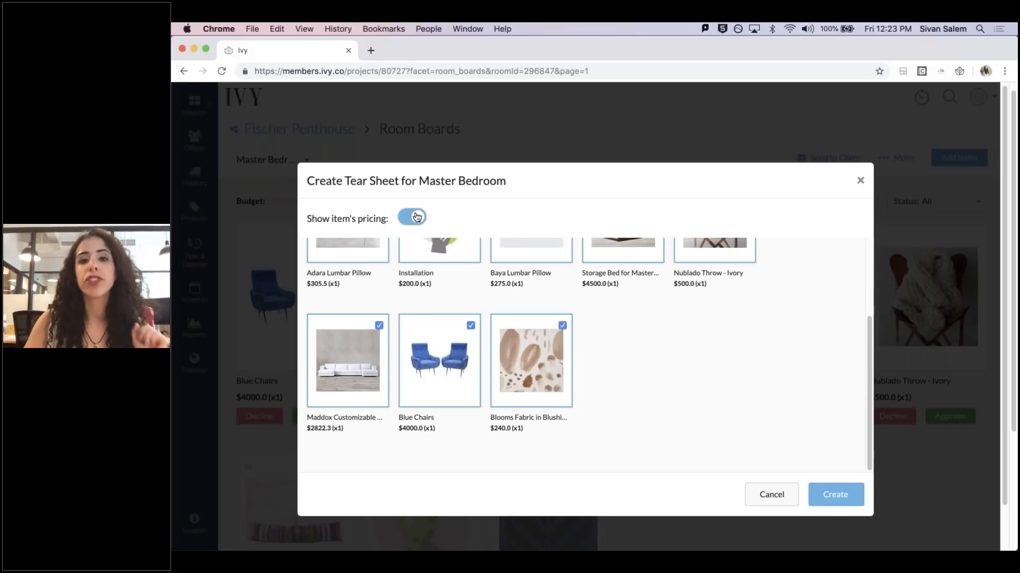
click(417, 217)
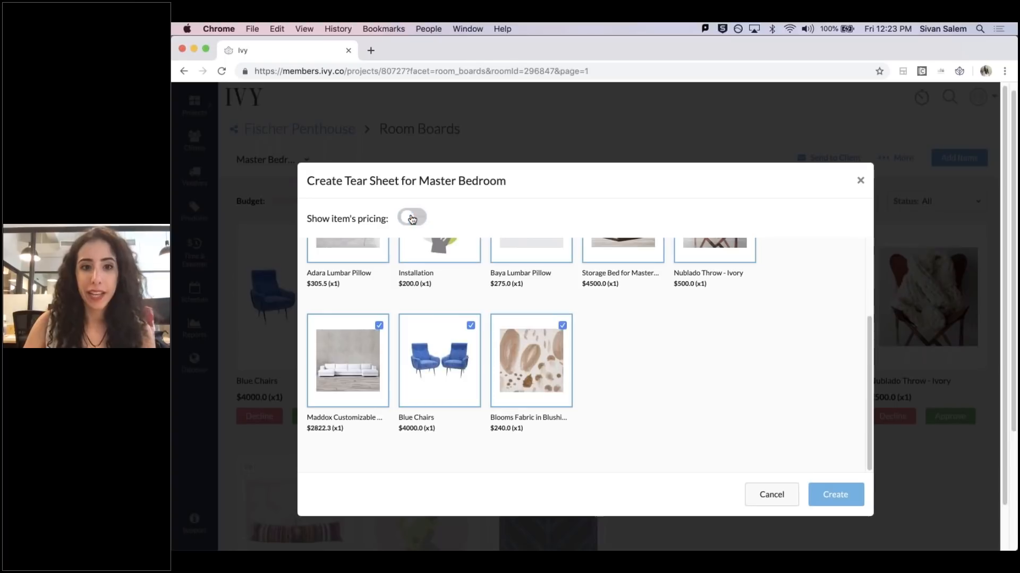
click(838, 501)
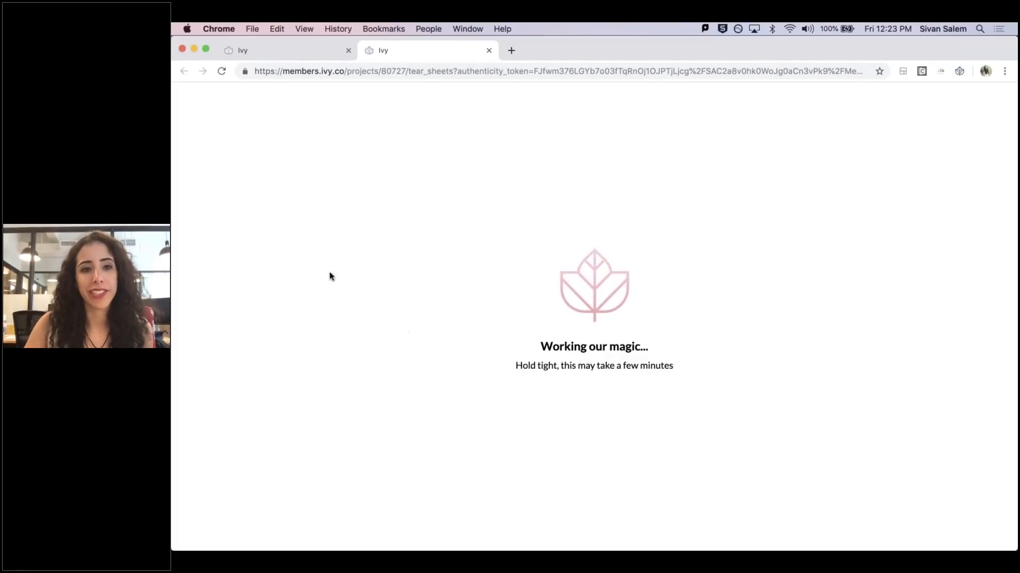
click(300, 53)
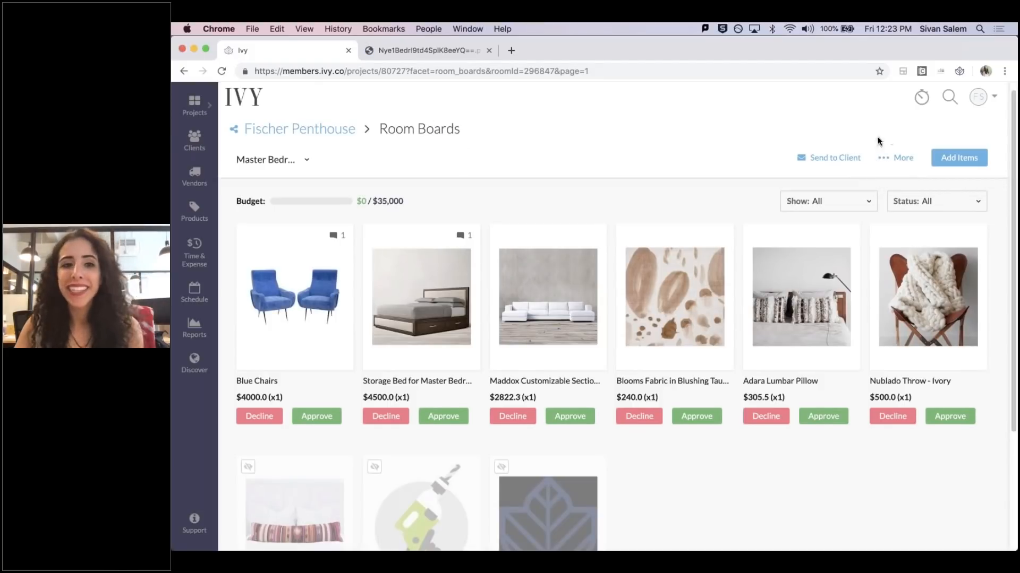
click(884, 159)
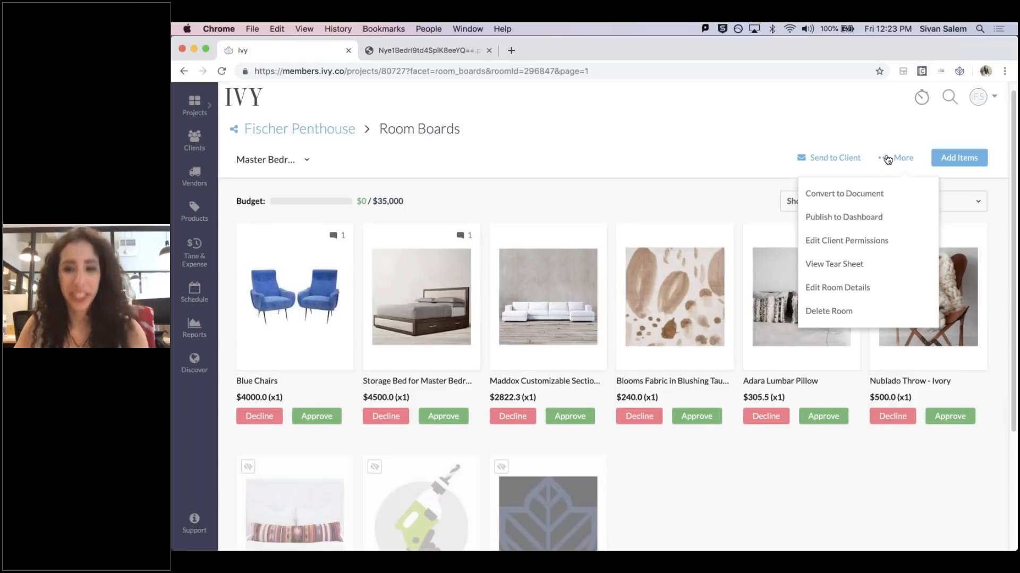
click(887, 159)
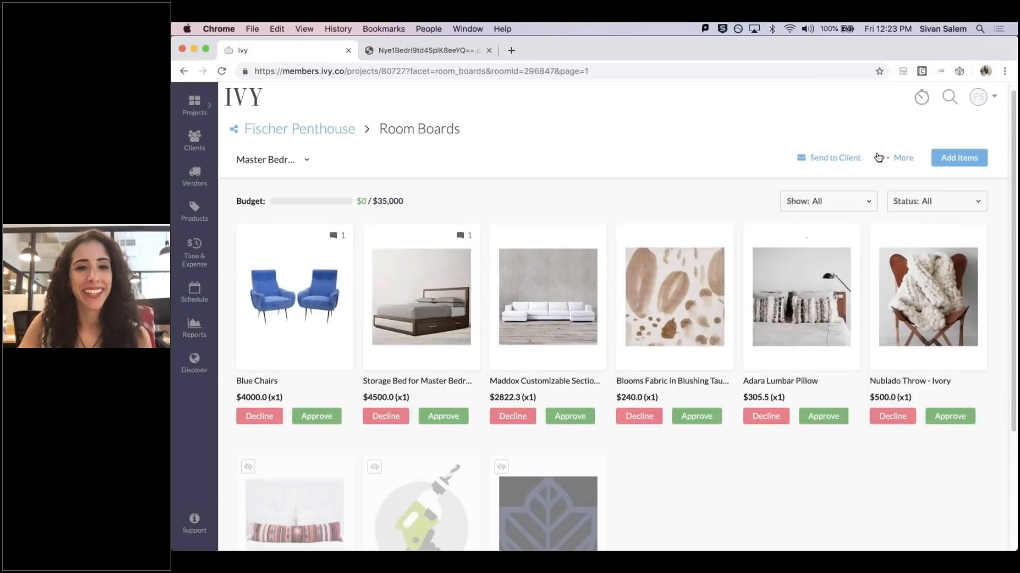
- Examine the first page of the generated tear sheet PDF, including the Adara Lumbar Pillow's images, description and quantity
click(438, 53)
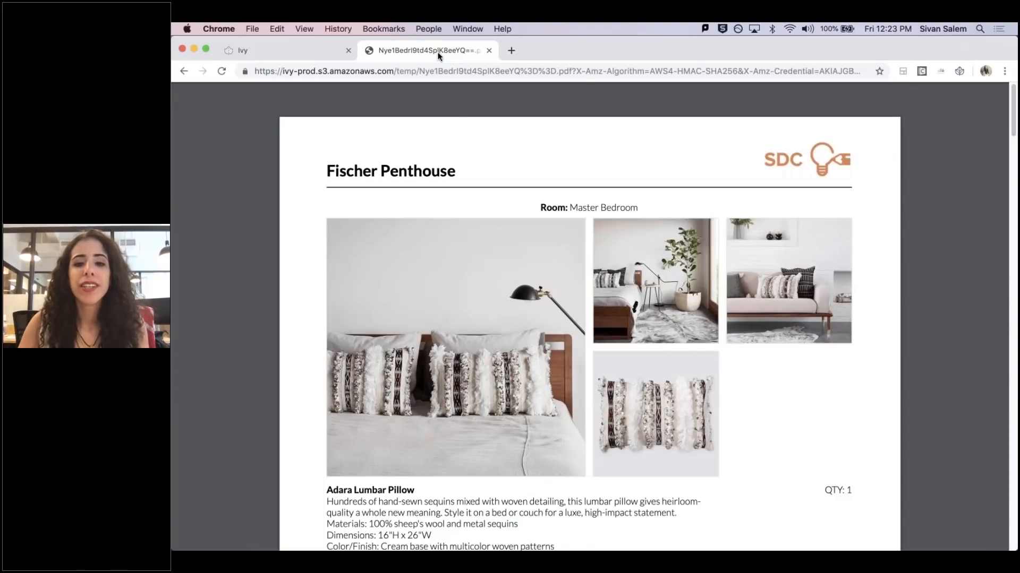
scroll(770, 419, down, 1)
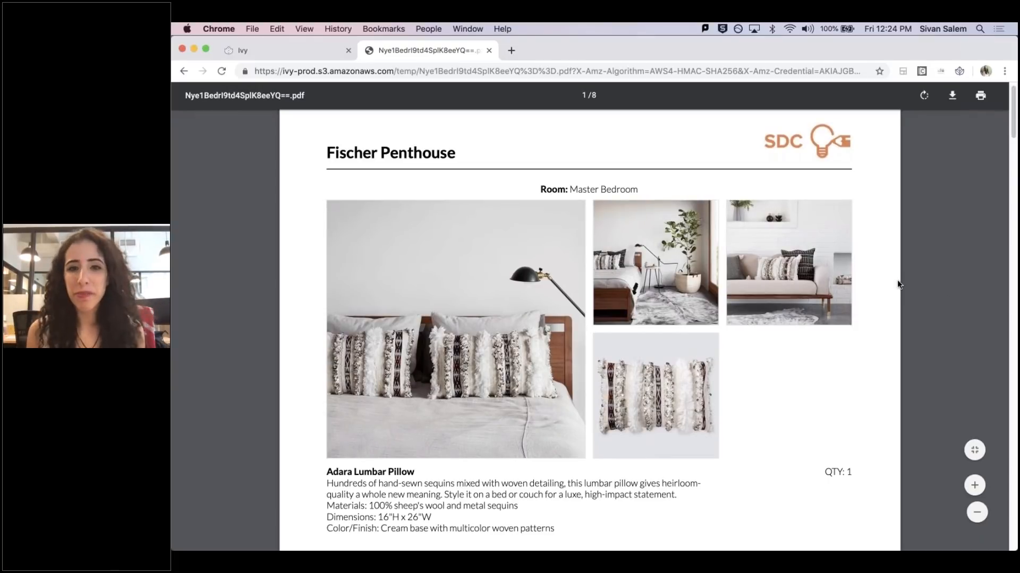
scroll(796, 285, down, 1)
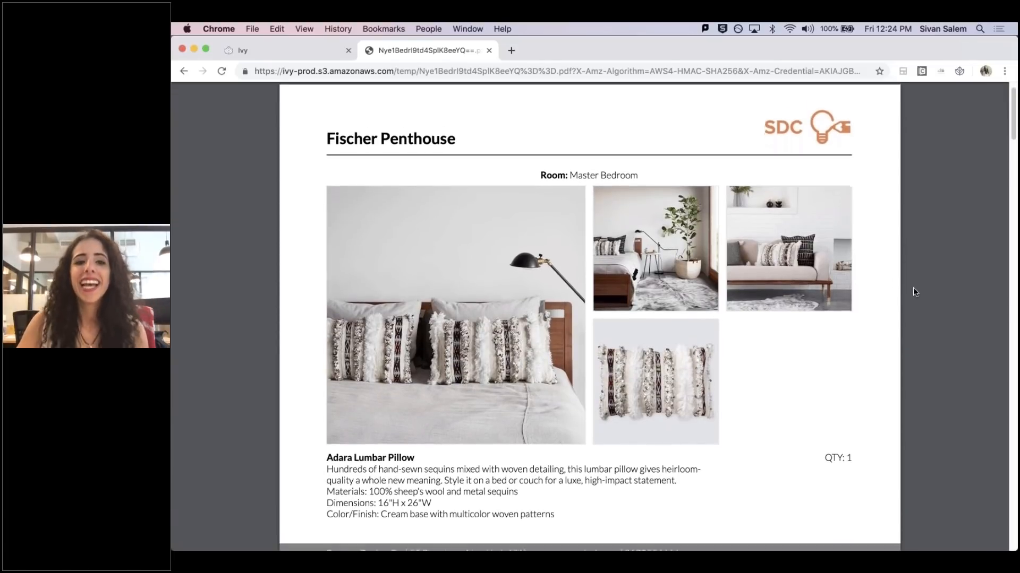
scroll(913, 289, down, 2)
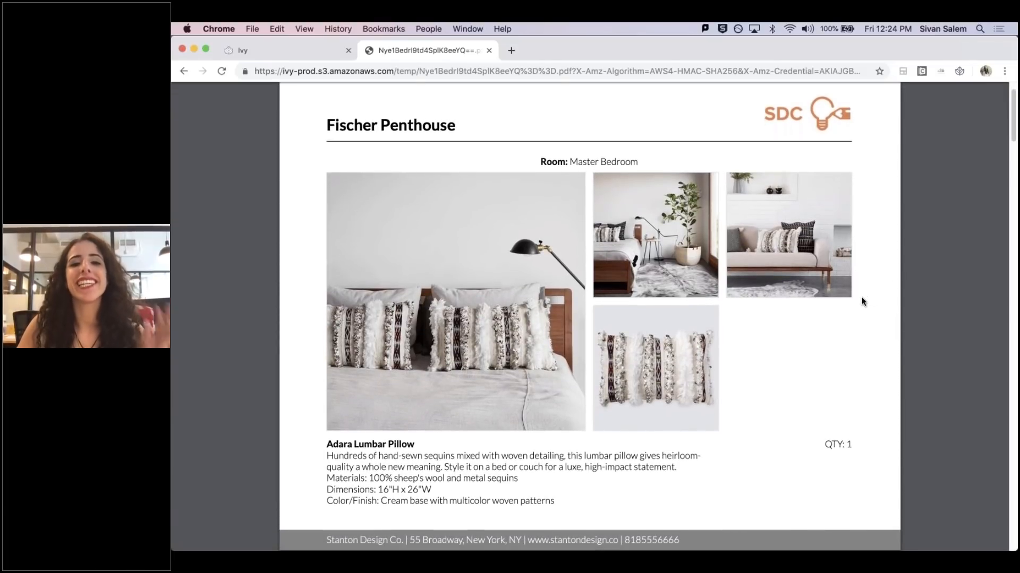
triple_click(842, 448)
click(841, 448)
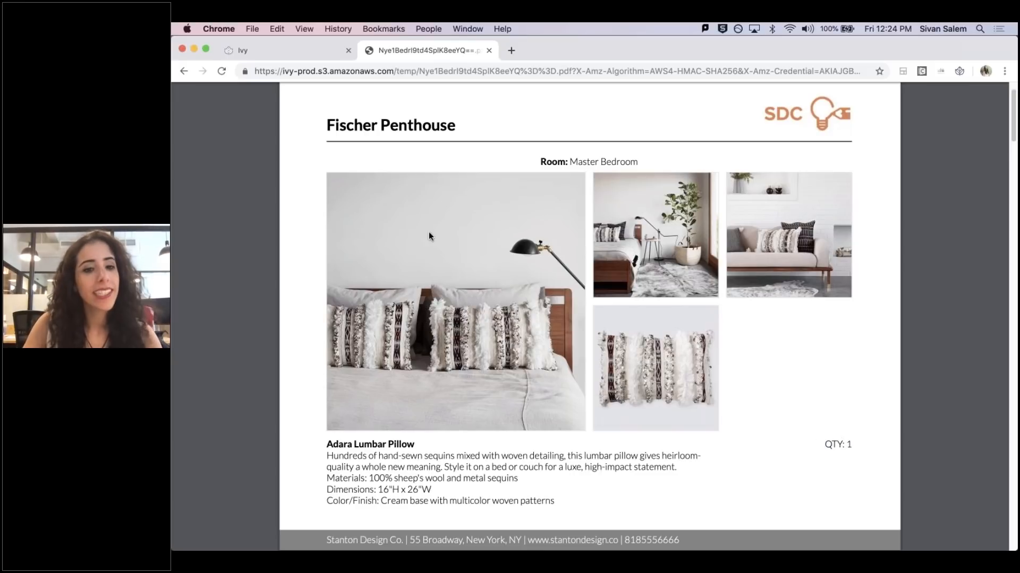
- Look through the following tear sheet pages, up to the Storage Bed for Master Bedroom page with its title and description
scroll(865, 424, down, 10)
scroll(863, 430, down, 10)
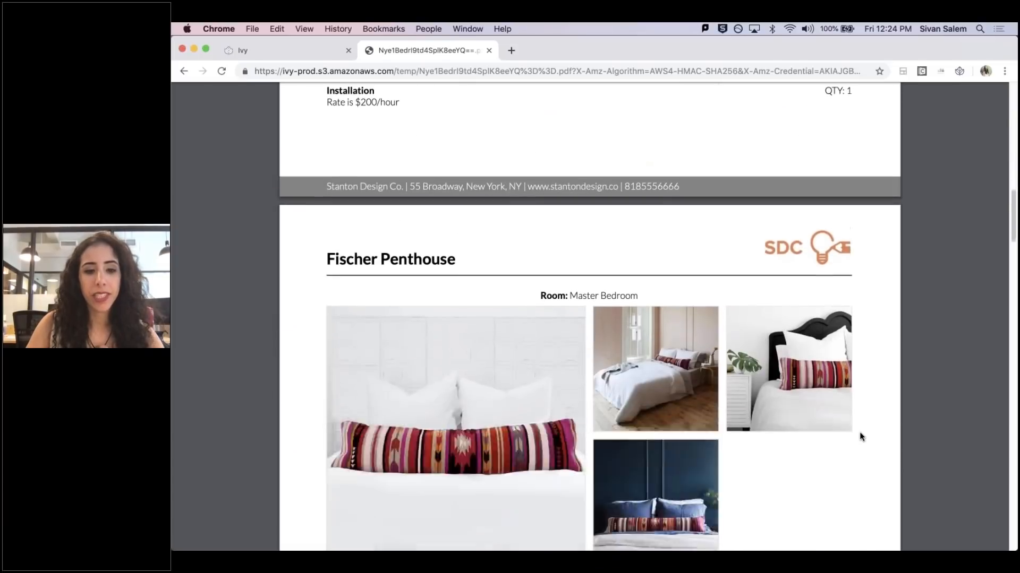
scroll(793, 383, down, 10)
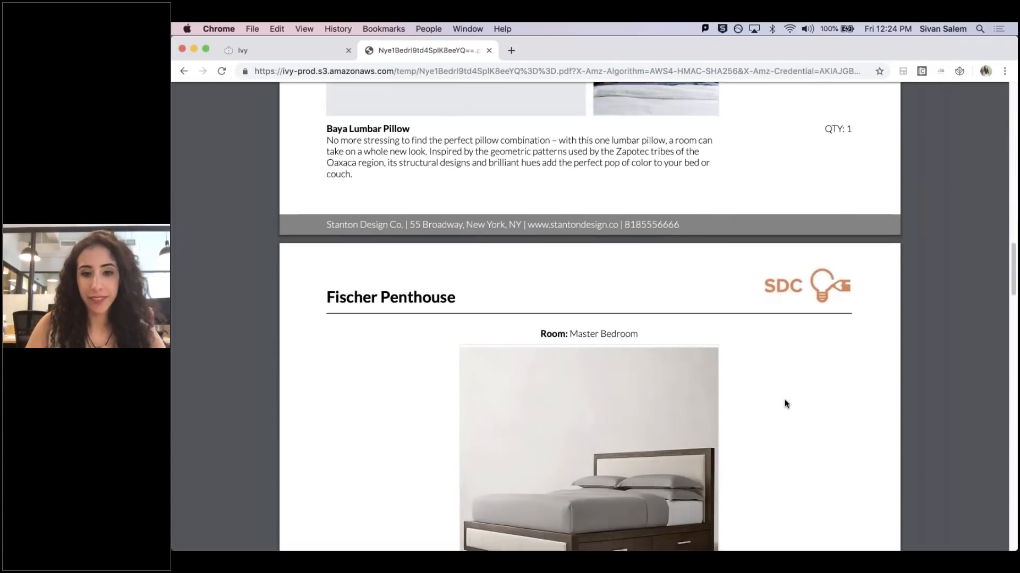
scroll(698, 357, up, 2)
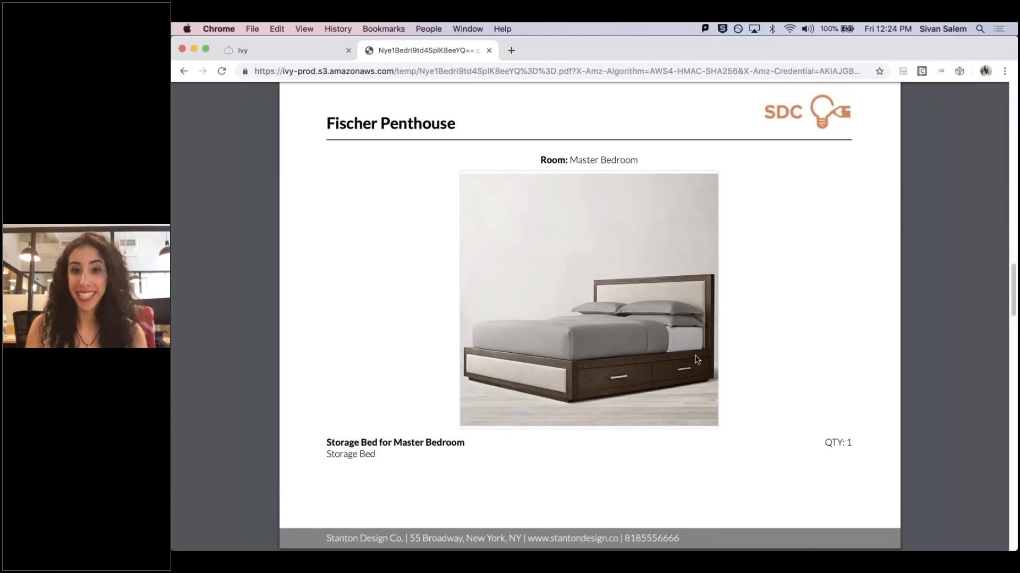
drag(326, 442, 499, 459)
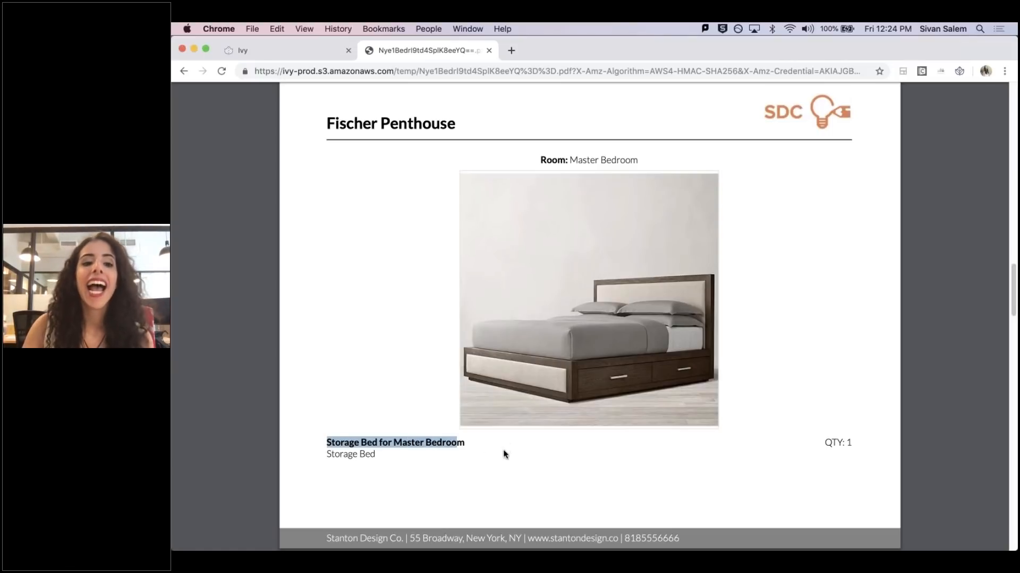
click(451, 474)
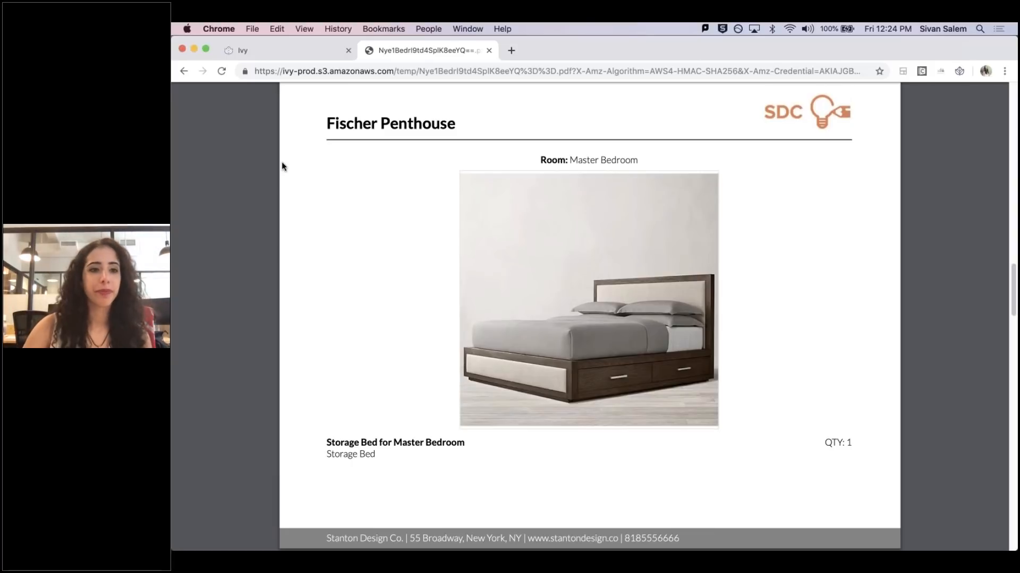
- Return to the Master Bedroom board and open a preview of the project's shareable client dashboard
click(273, 50)
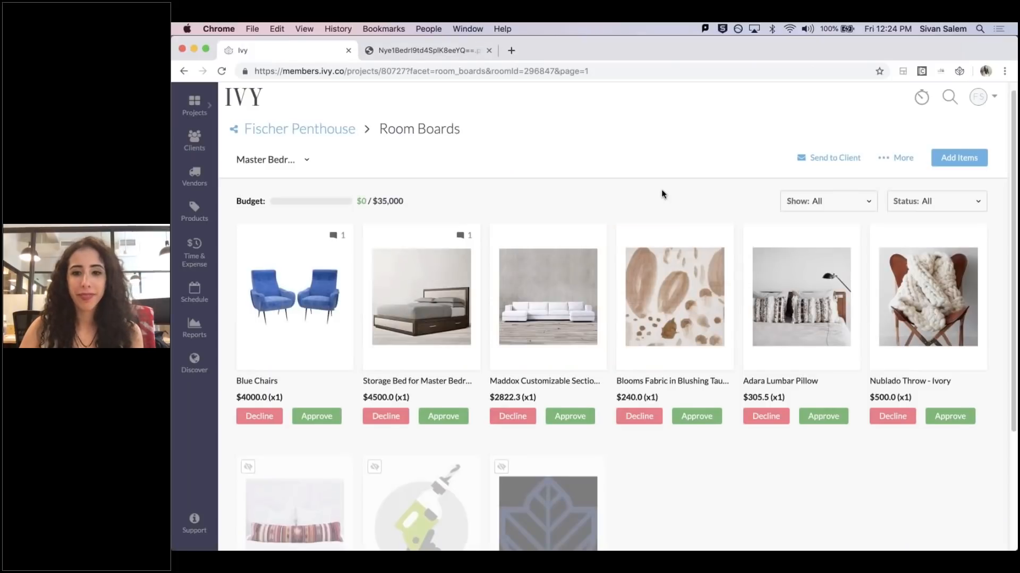
scroll(683, 444, down, 2)
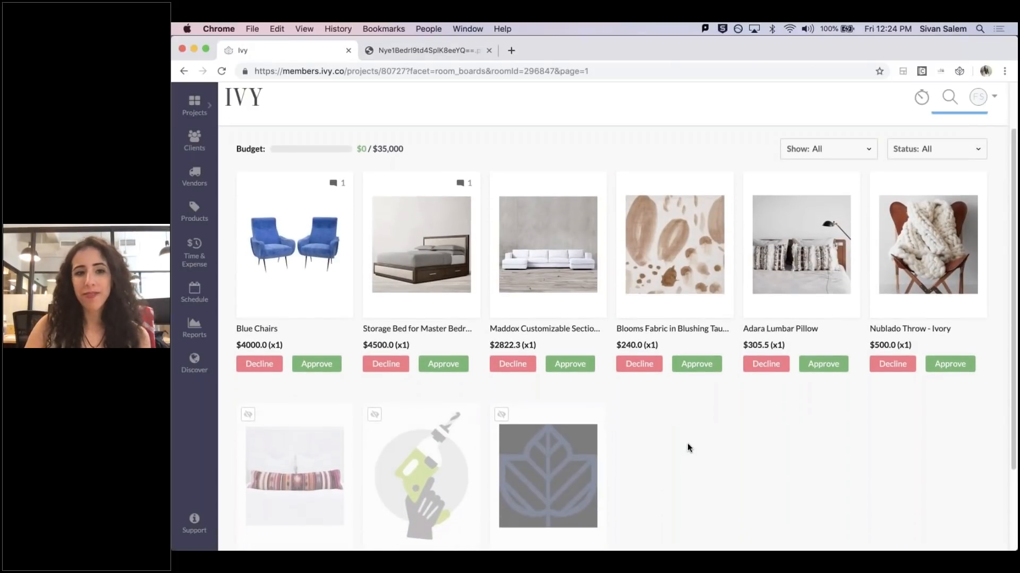
scroll(686, 457, up, 1)
scroll(678, 483, up, 2)
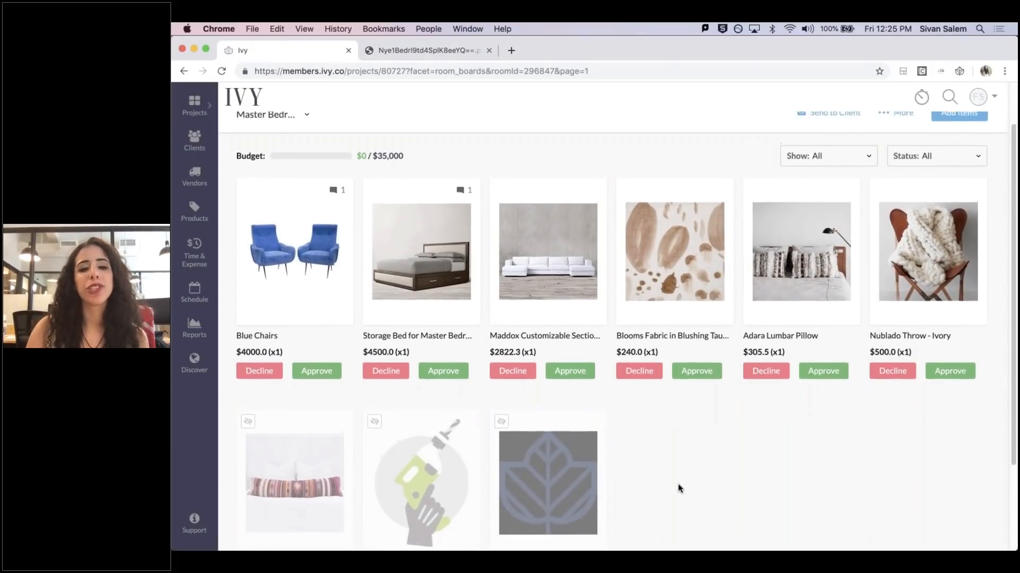
scroll(720, 425, up, 1)
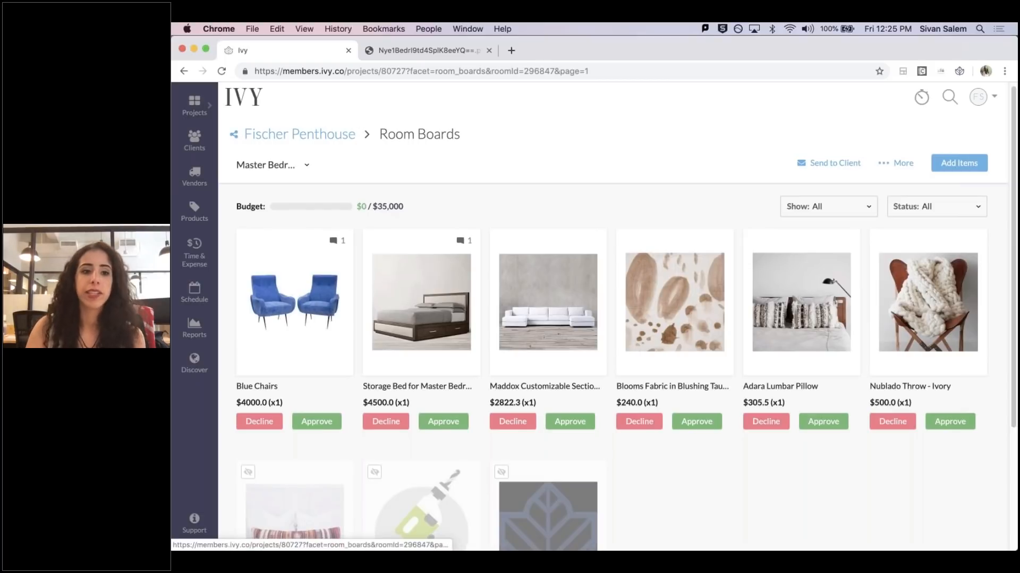
scroll(234, 141, up, 5)
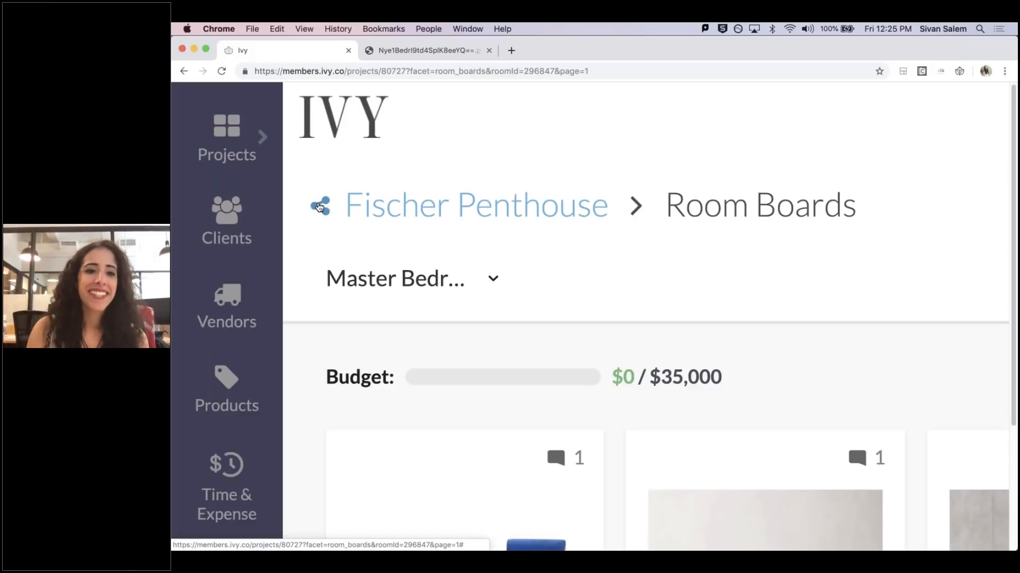
click(322, 211)
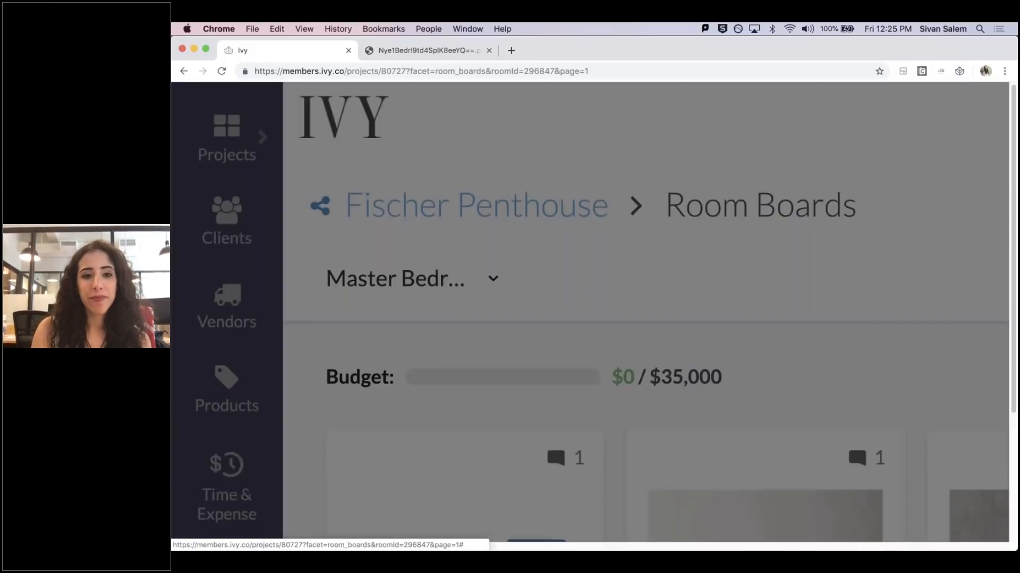
scroll(322, 211, down, 5)
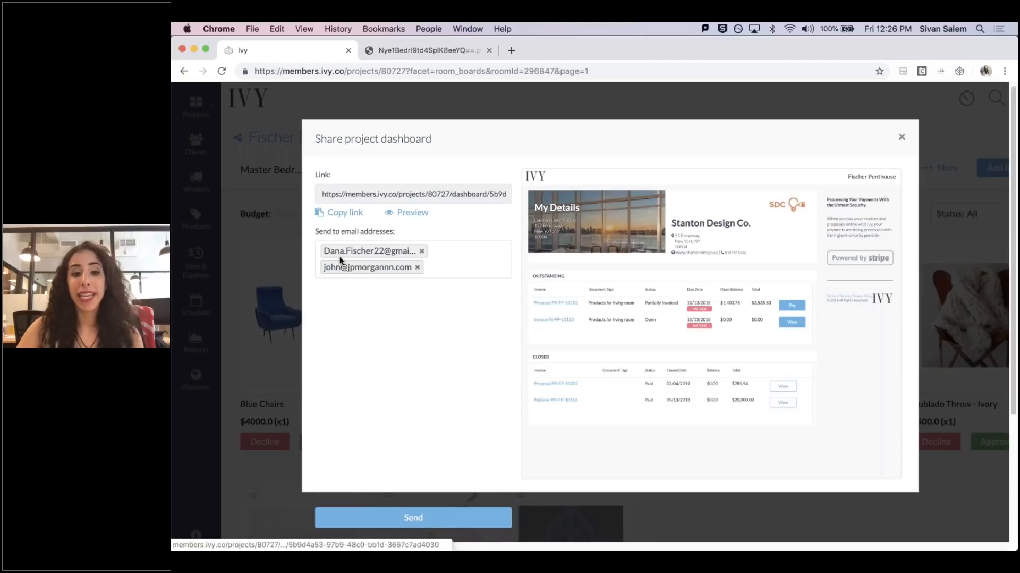
click(409, 214)
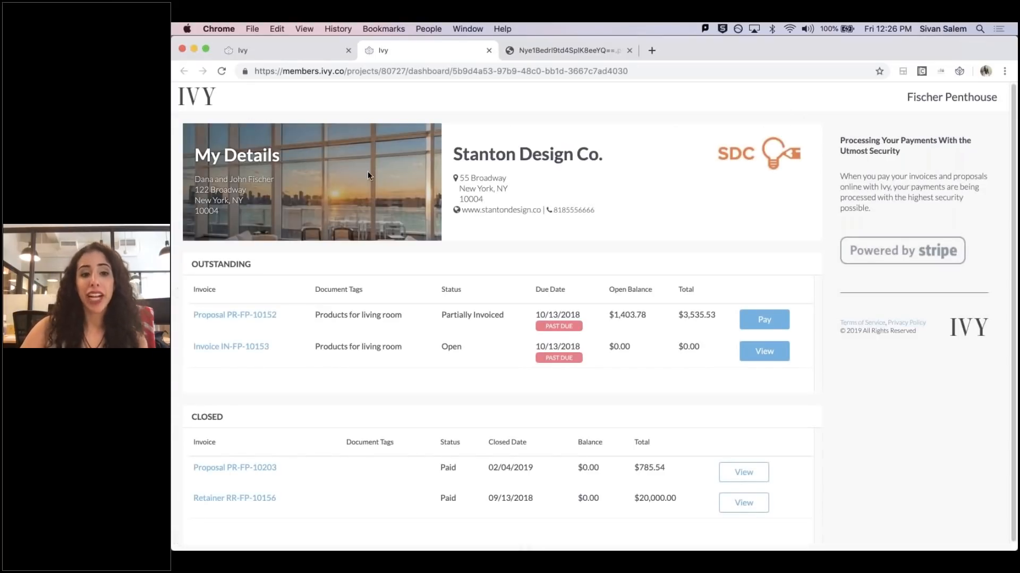
- Examine the Outstanding and Closed sections of the client dashboard preview, and close the dashboard sharing dialog on the board
drag(209, 260, 280, 272)
click(283, 294)
scroll(288, 339, down, 1)
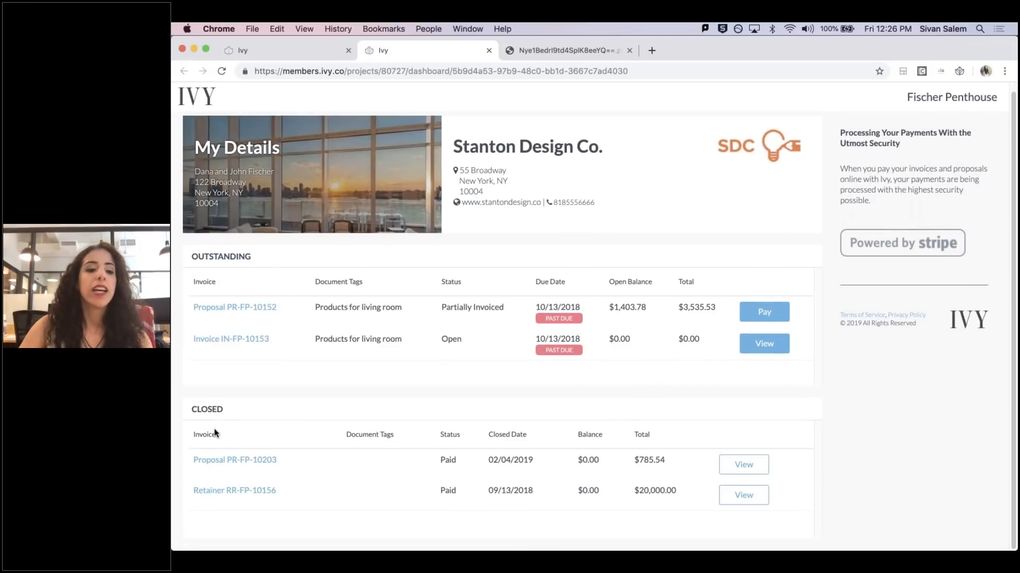
drag(193, 409, 230, 413)
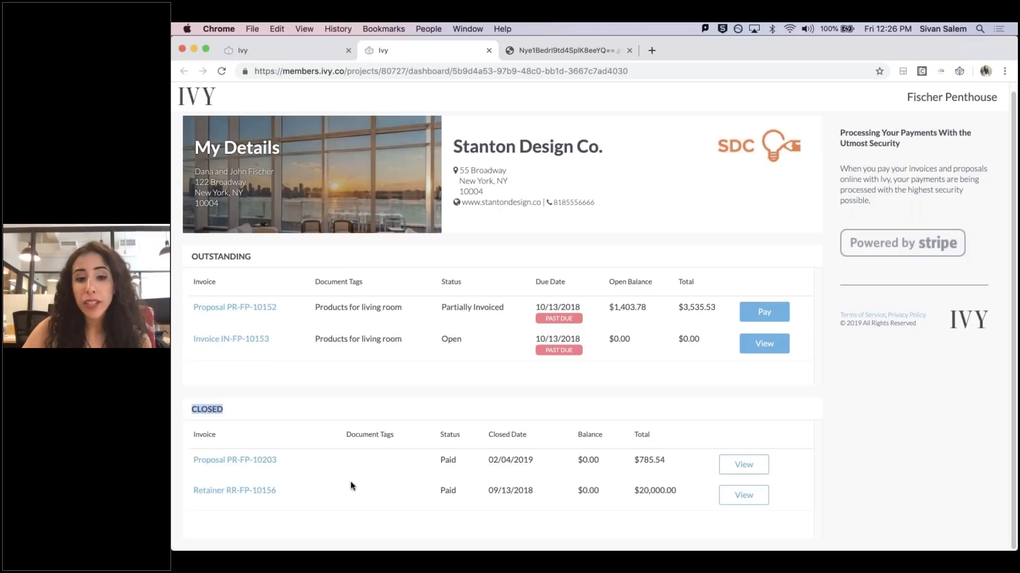
scroll(353, 481, up, 1)
scroll(351, 473, up, 1)
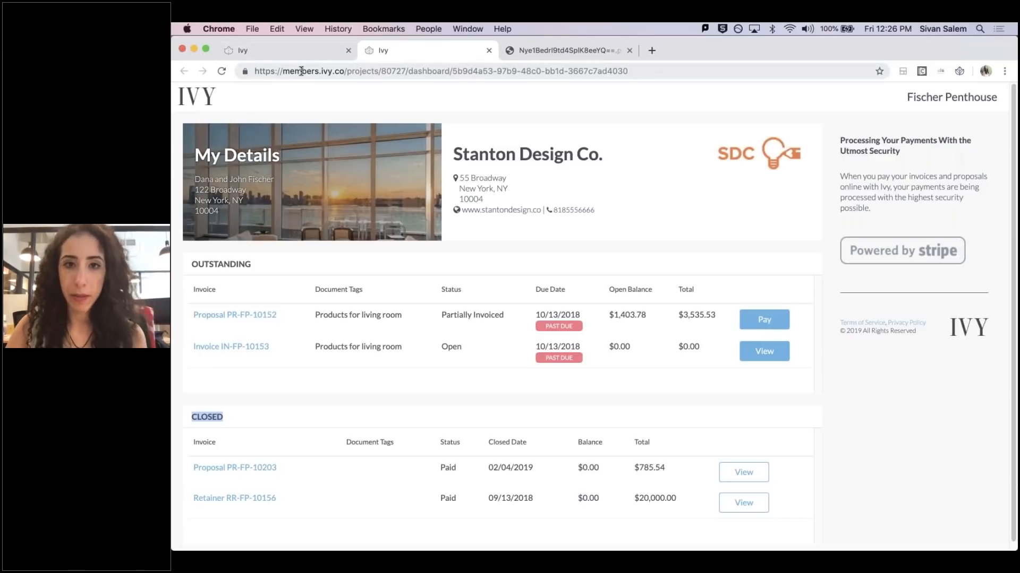
click(291, 52)
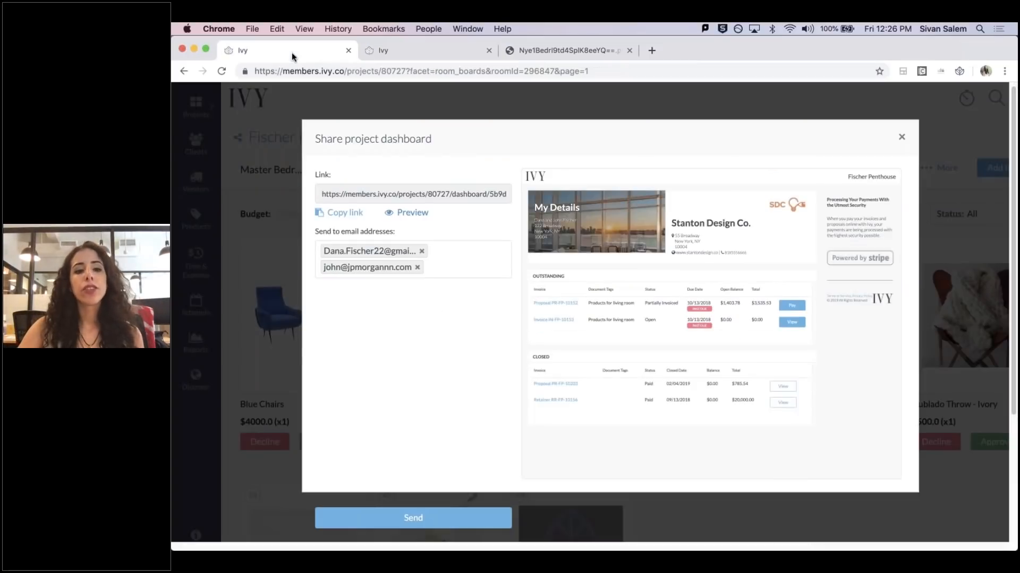
click(902, 139)
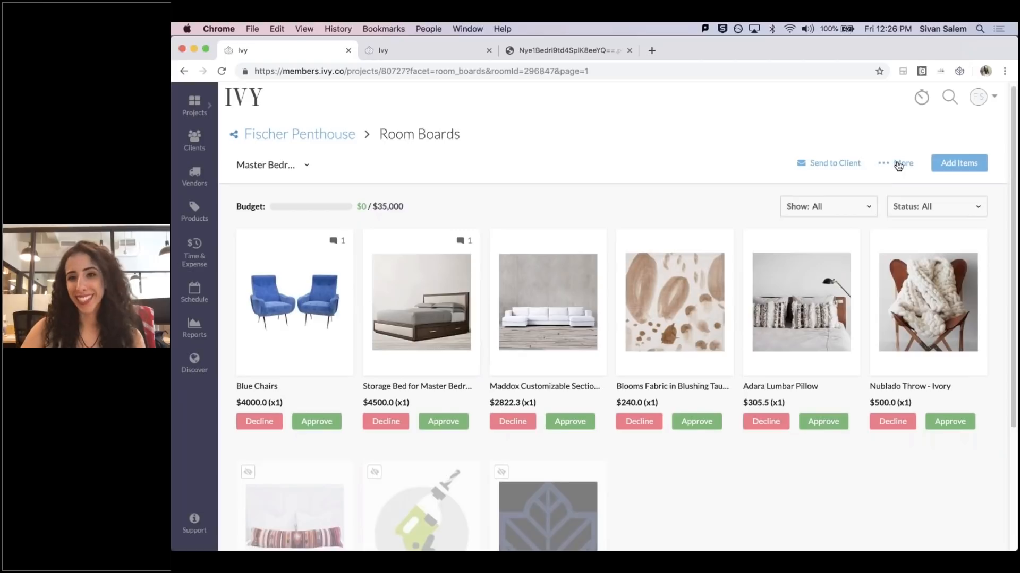
- Publish the Master Bedroom board to the dashboard, allowing the client to see item pricing and quantity and approve or decline items
click(904, 162)
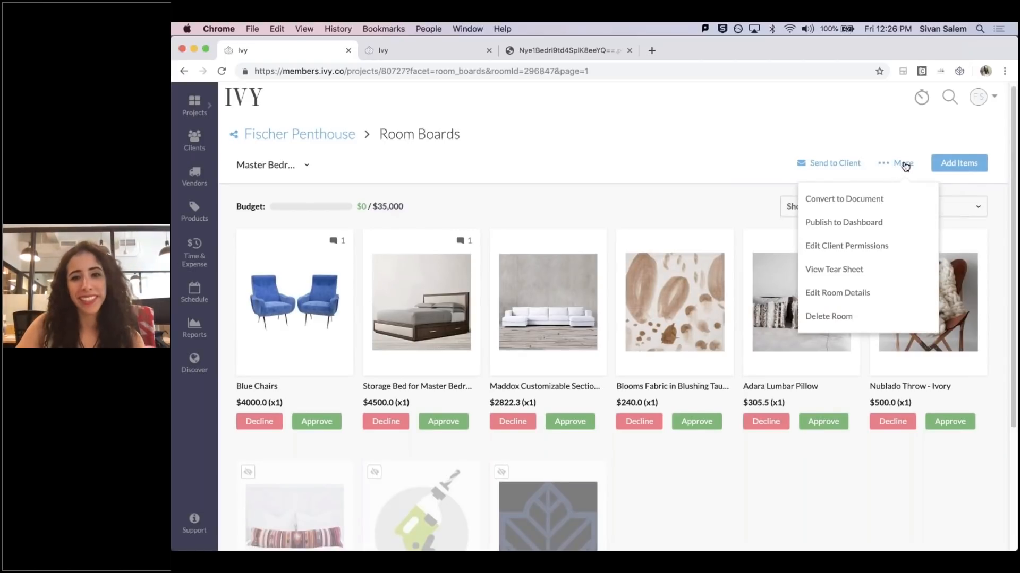
click(856, 226)
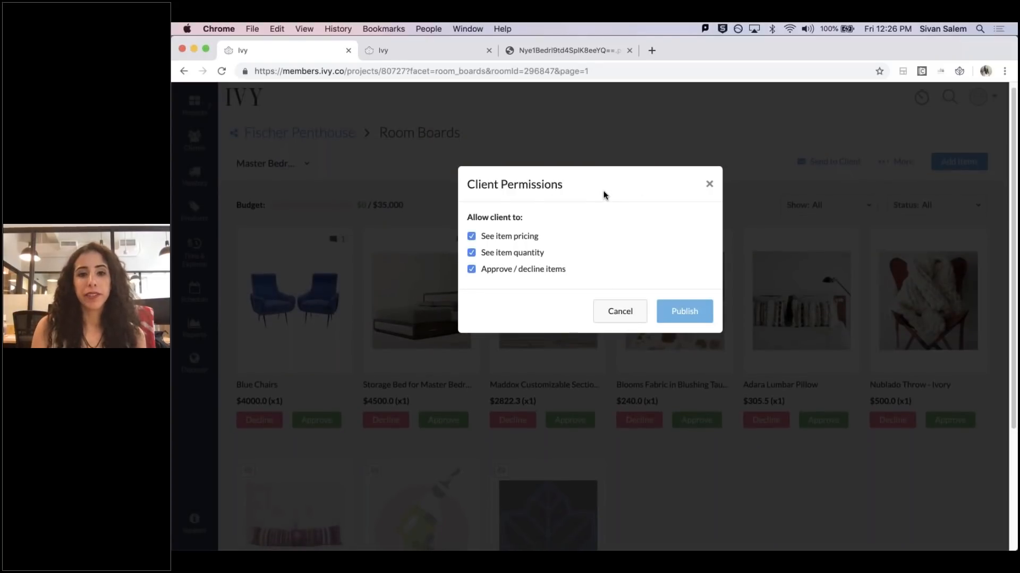
scroll(603, 194, up, 5)
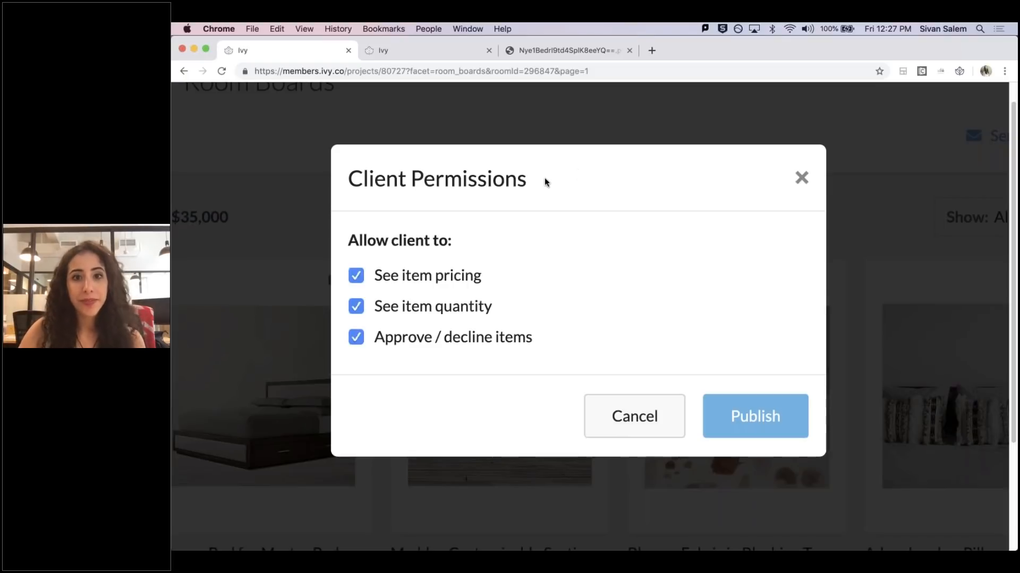
click(354, 277)
click(356, 276)
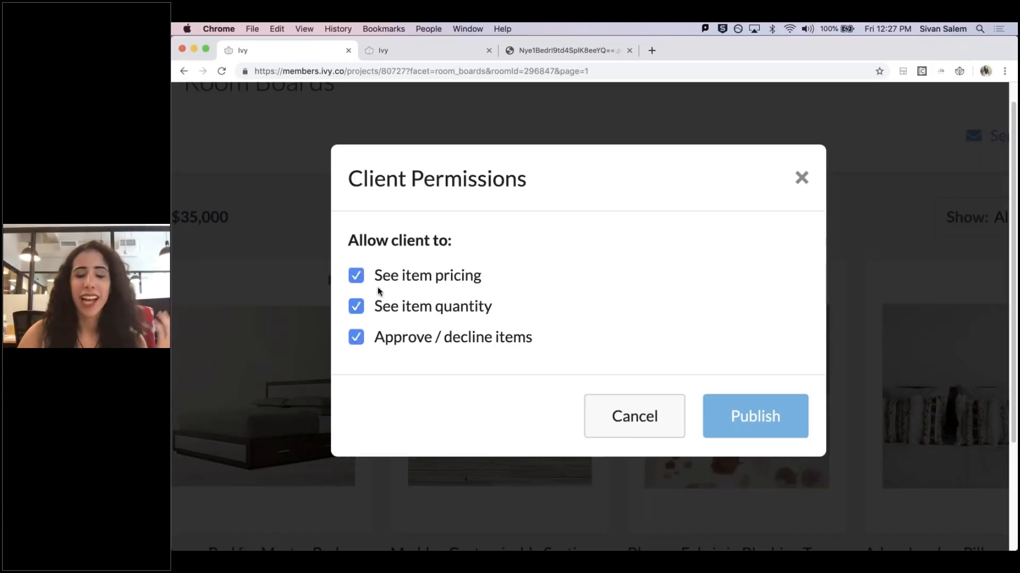
drag(375, 336, 539, 343)
click(539, 342)
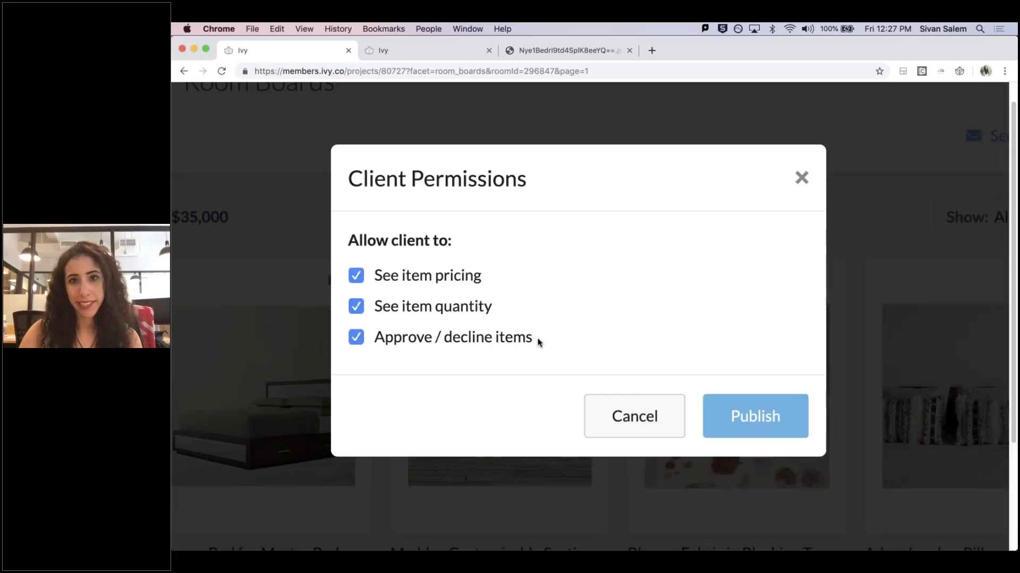
click(756, 420)
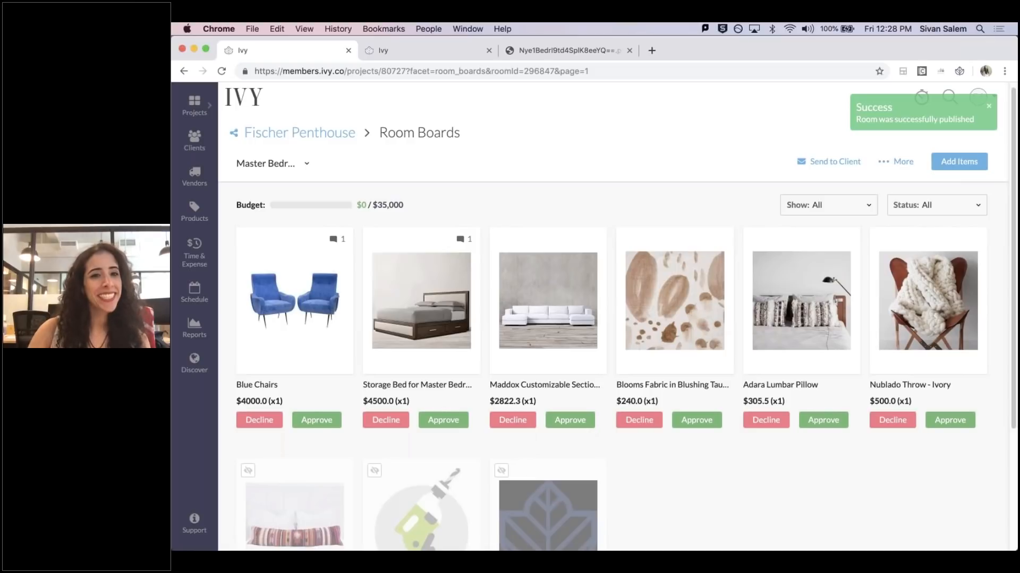
- Refresh the client dashboard preview and open the Master Bedroom board from its Room Boards section
click(446, 54)
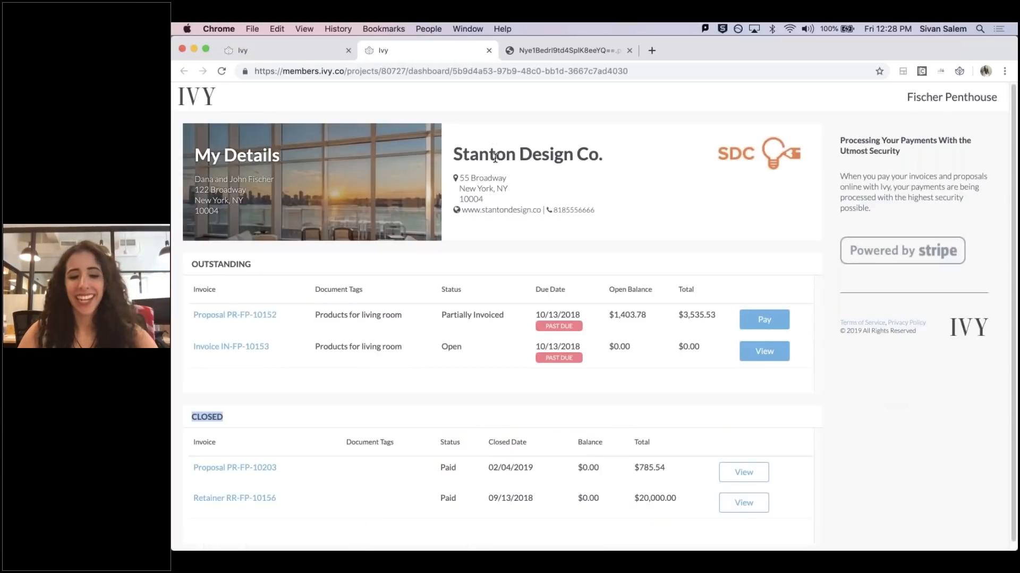
key(super+r)
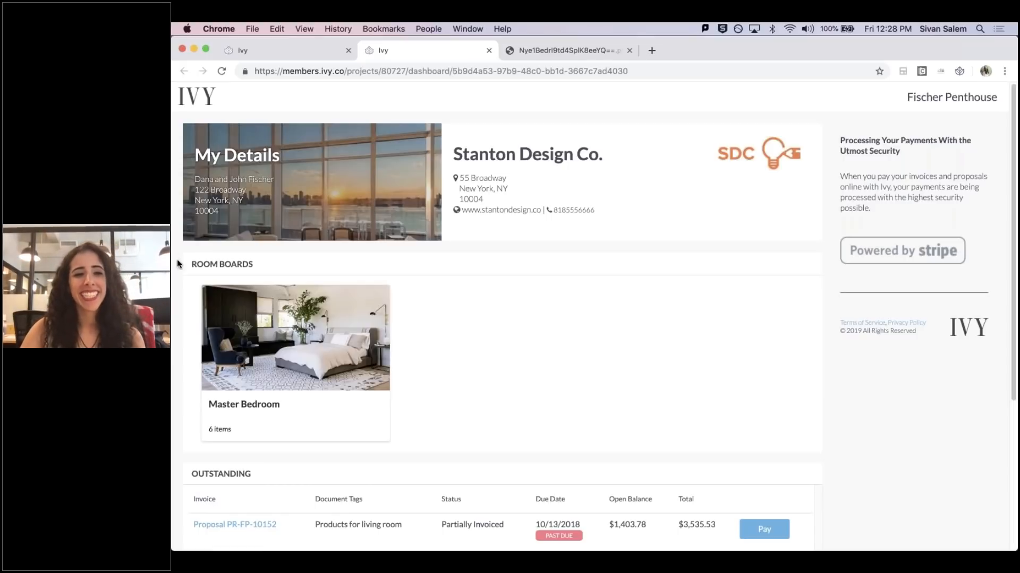
drag(191, 264, 255, 267)
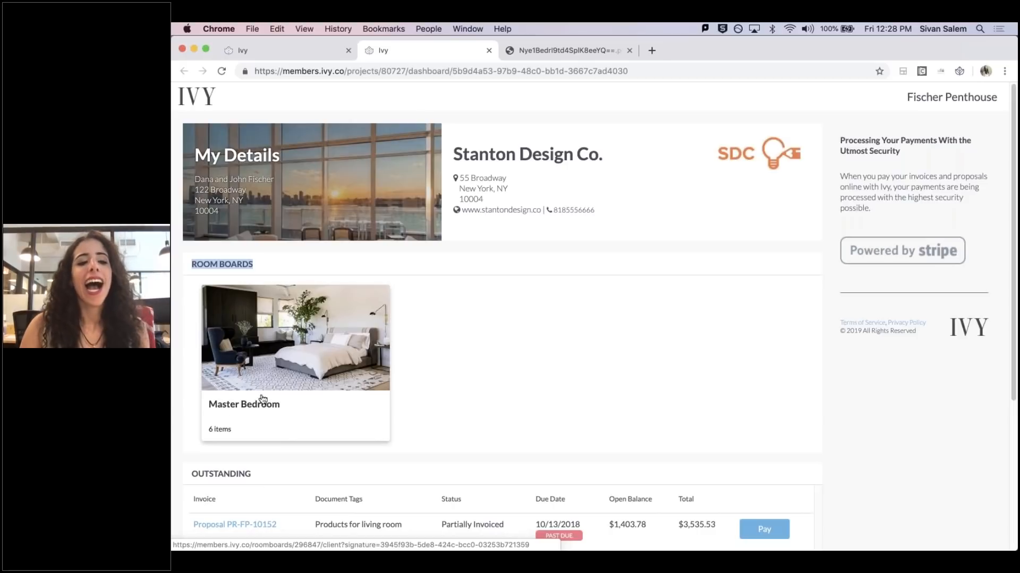
click(298, 351)
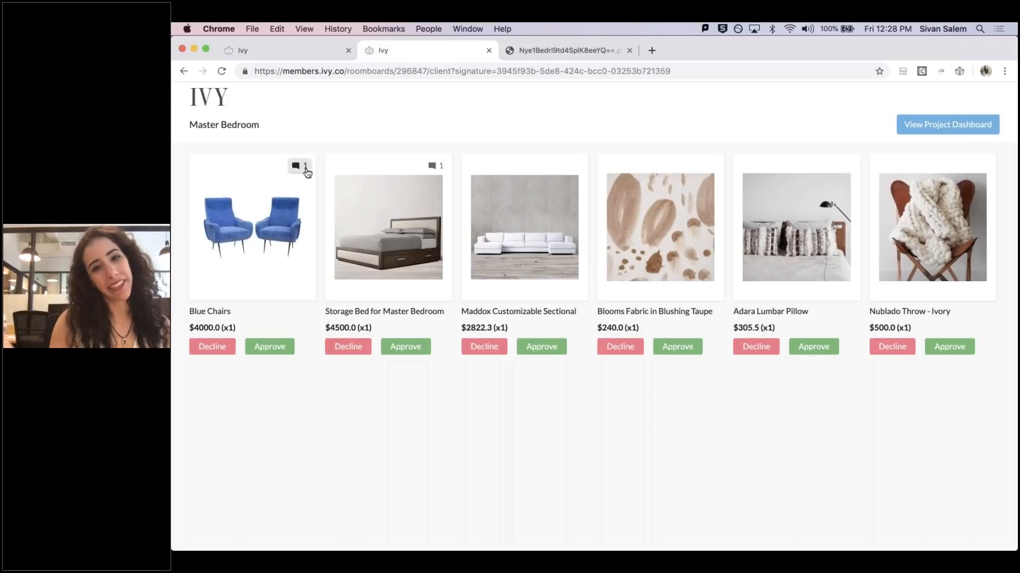
- Read the comments on the Blue Chairs and the Storage Bed in the client's view of the board
right_click(278, 111)
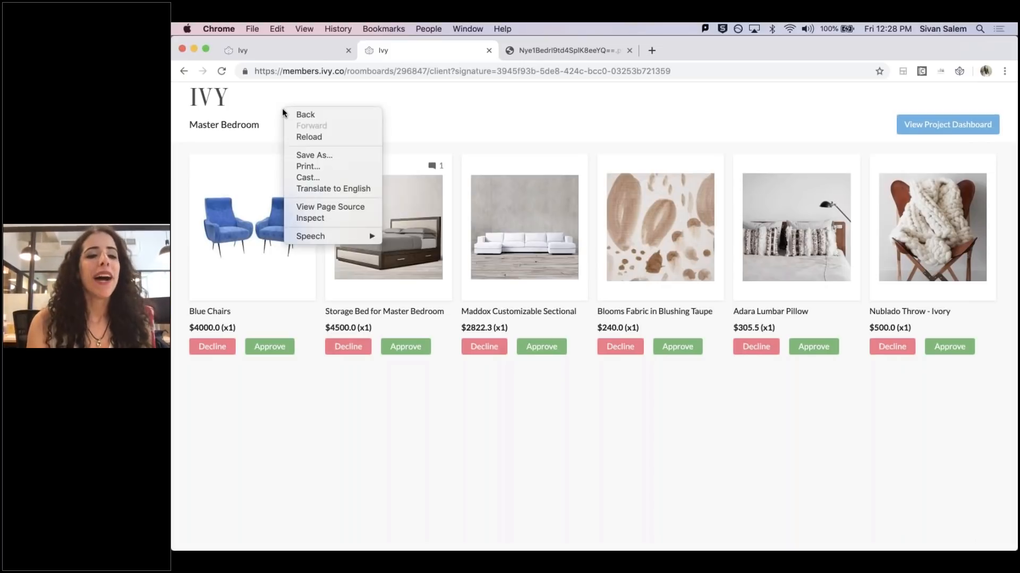
key(Escape)
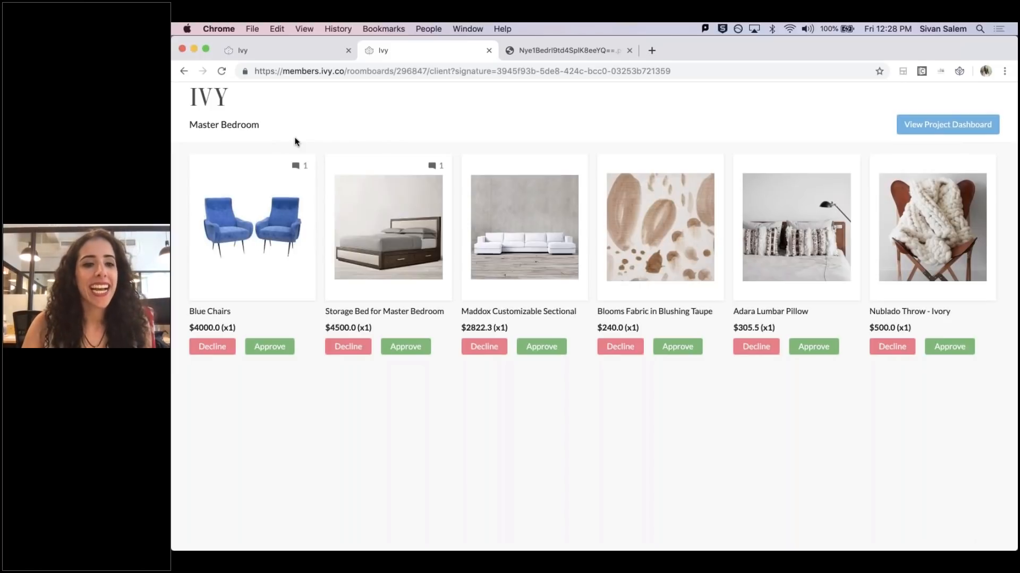
click(301, 168)
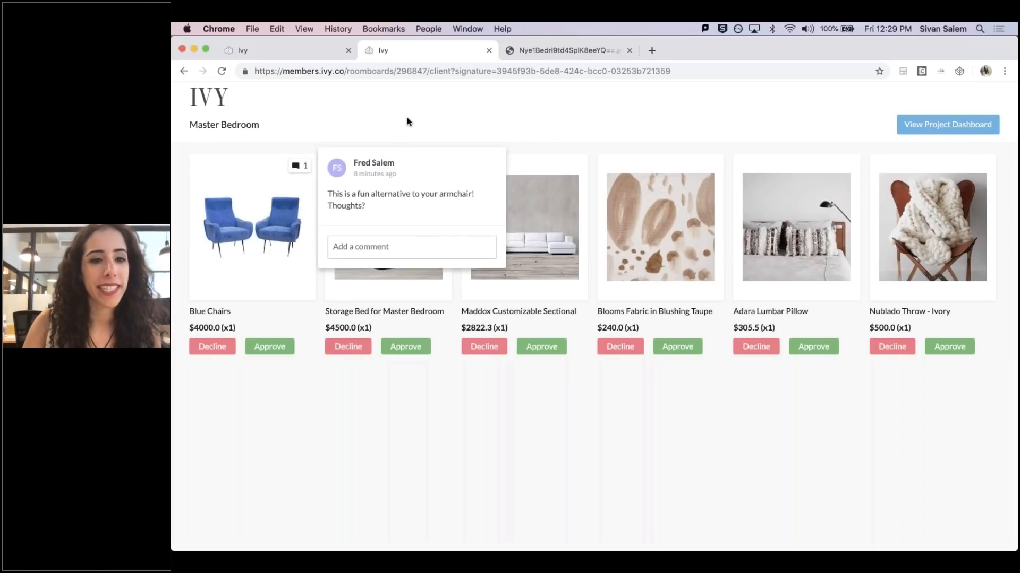
click(436, 165)
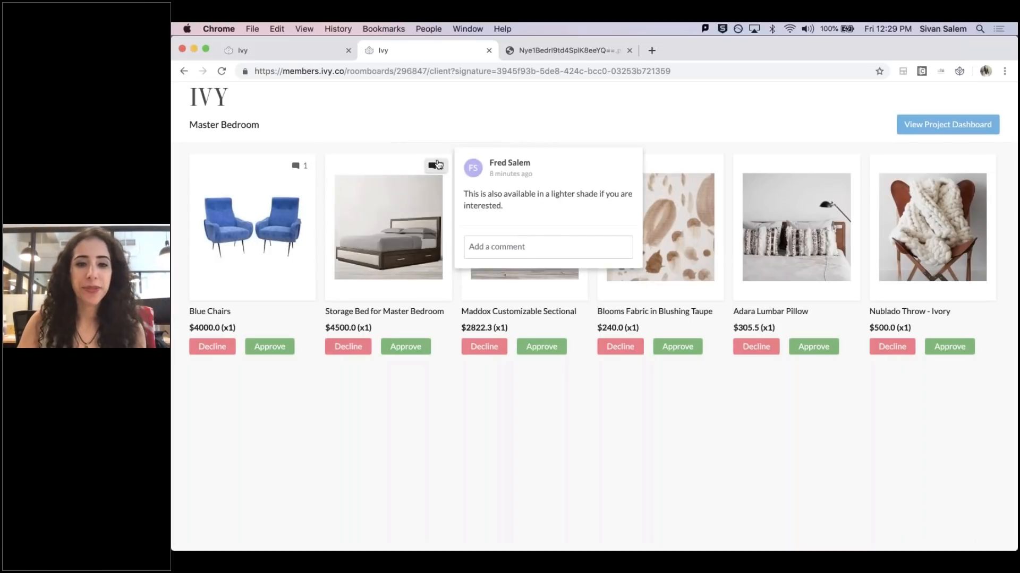
click(443, 131)
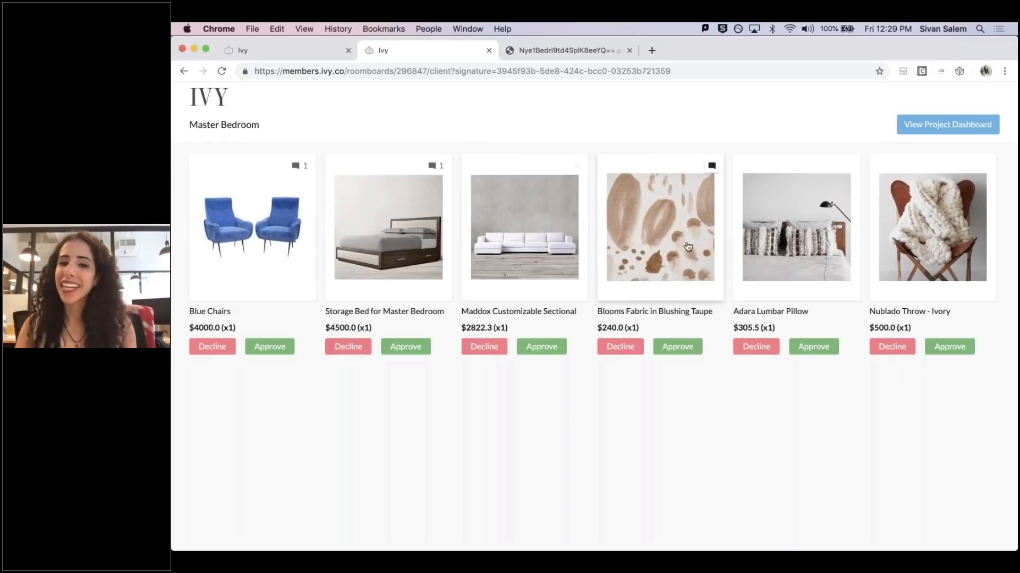
- View the enlarged product details of the board items one after another, from the Blue Chairs to the Blooms Fabric, and close the viewer
click(239, 245)
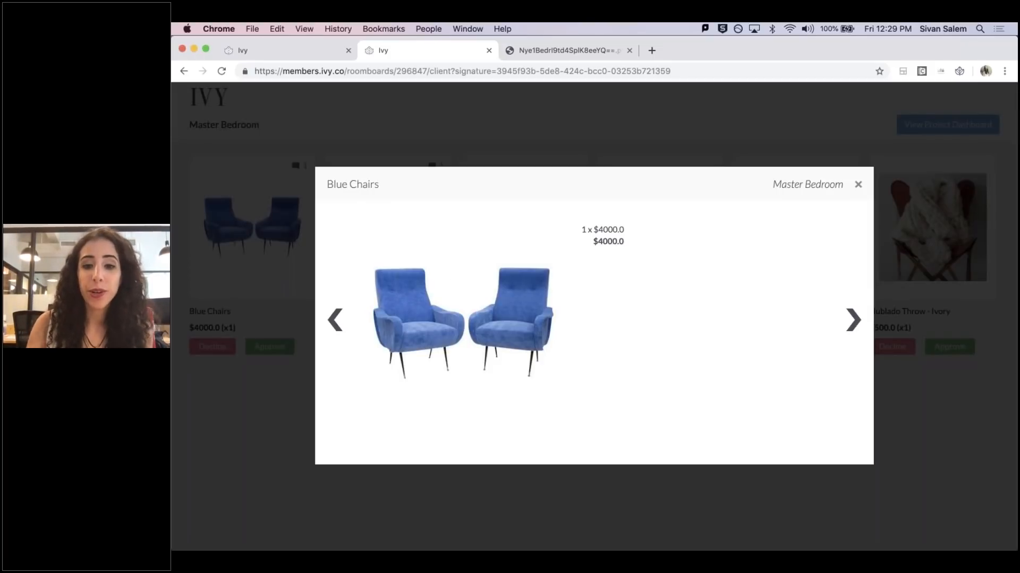
click(854, 320)
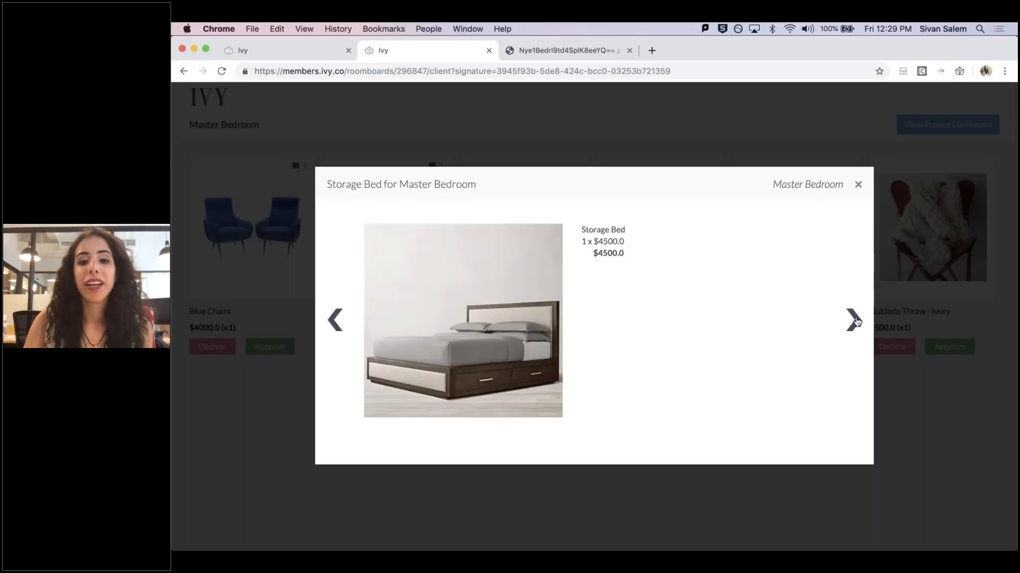
click(854, 320)
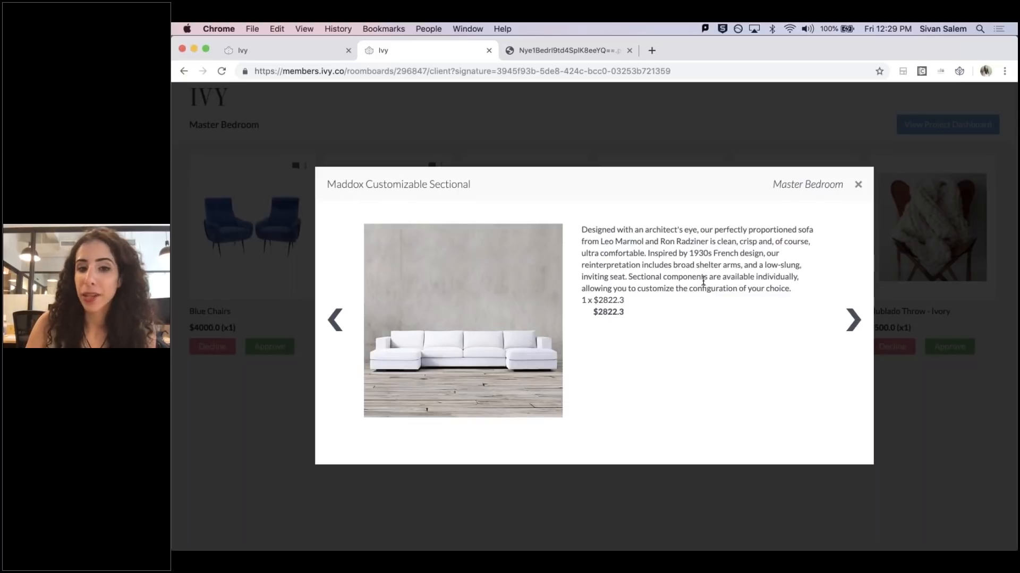
click(850, 316)
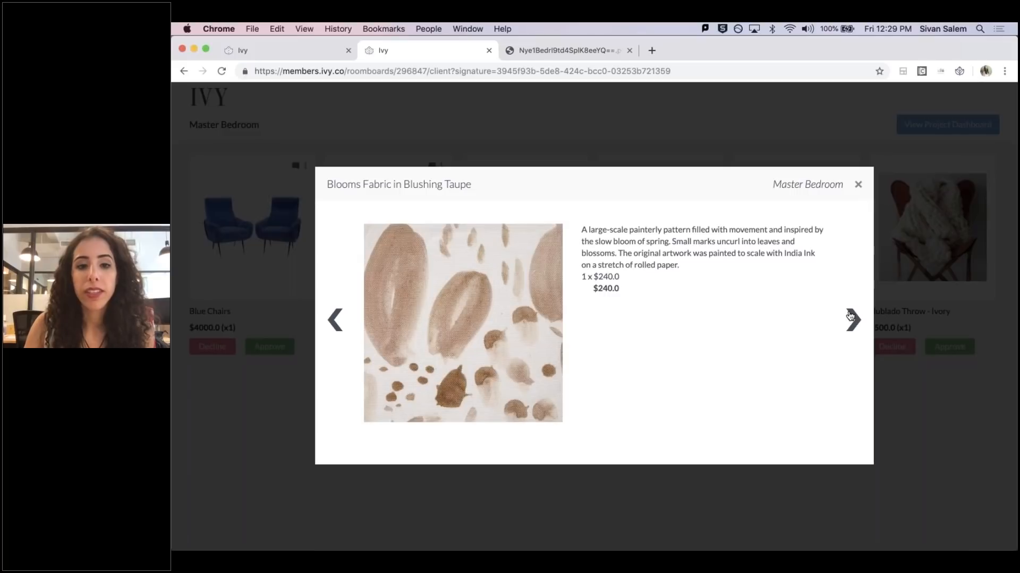
click(857, 184)
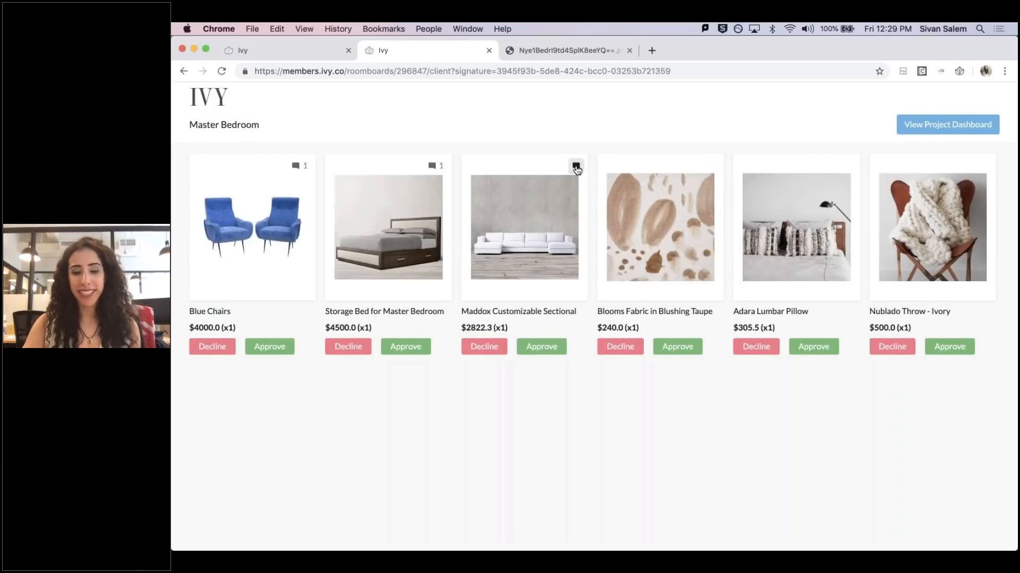
- Post the reply "This is perfect, thanks!" to the comment on the Storage Bed for Master Bedroom
click(436, 166)
click(562, 248)
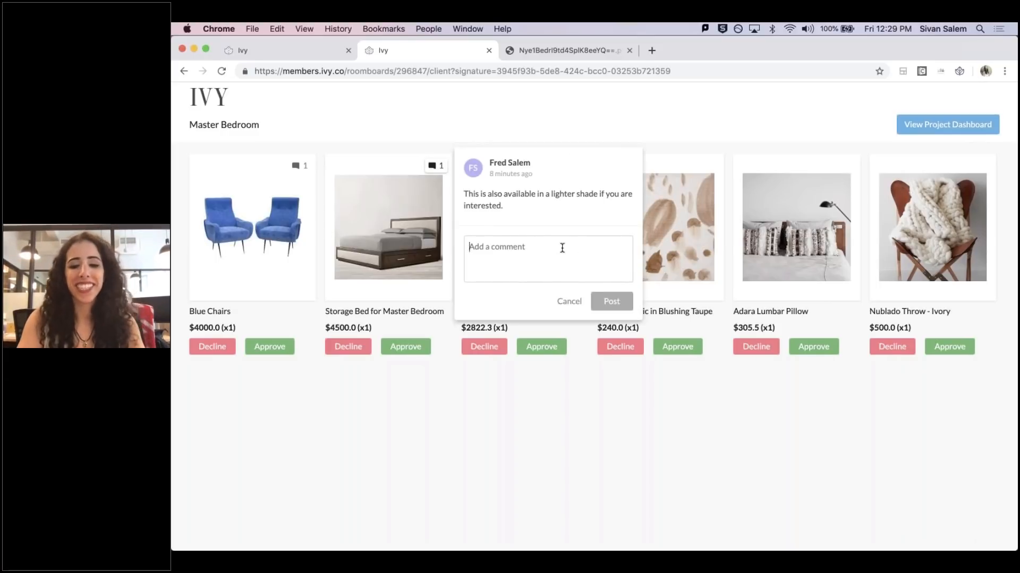
text(This is pe)
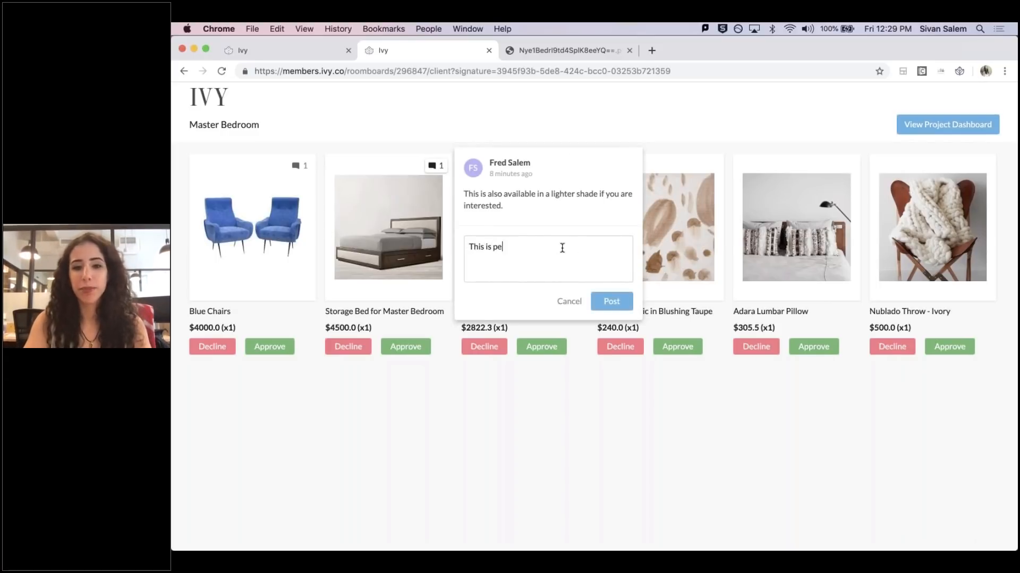
text(rfect, thanks!)
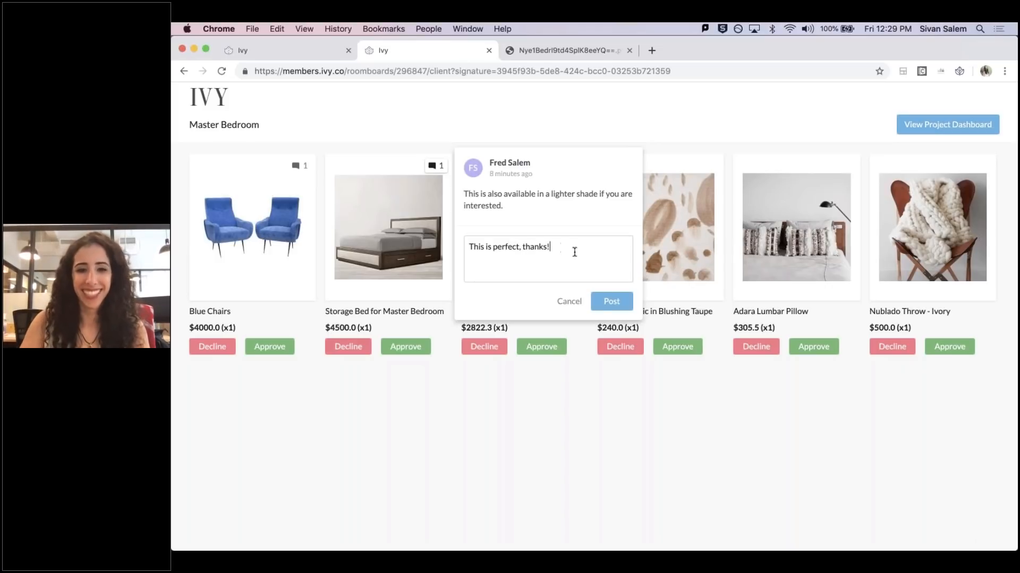
click(603, 304)
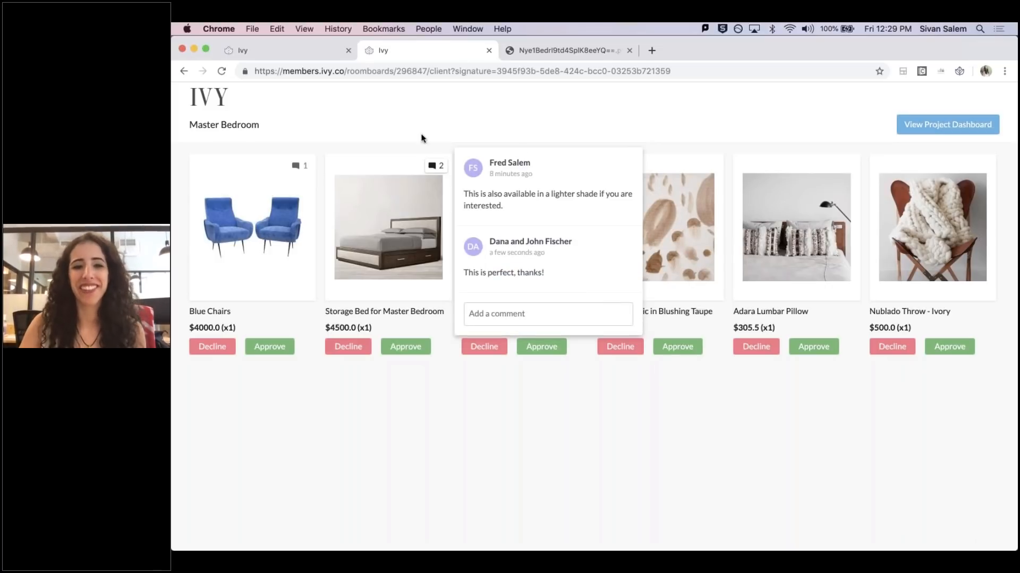
- Write a reply to the comment on the Blue Chairs beginning "I prefer the armch"
click(296, 166)
text(I p)
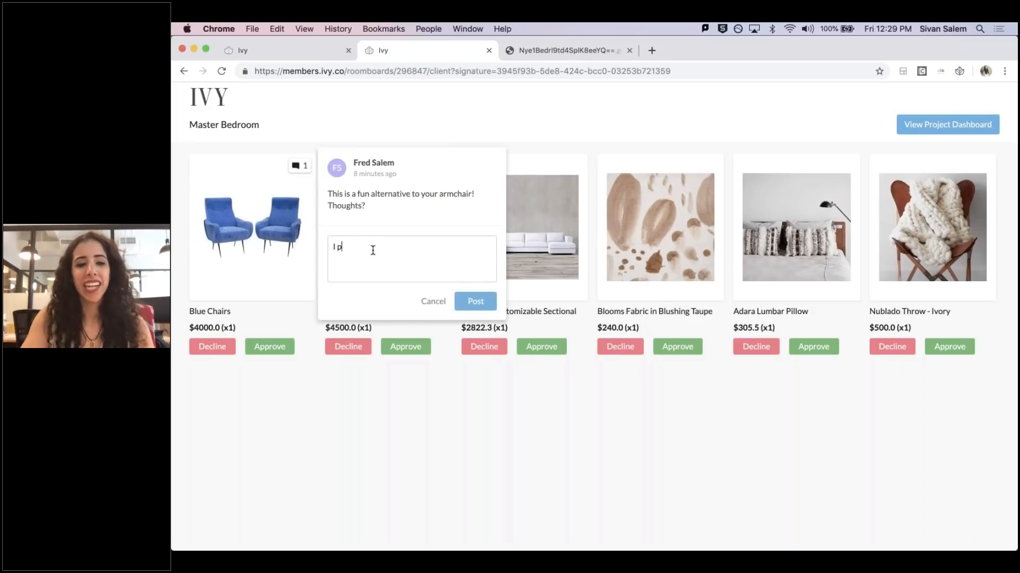
text(refer the armch)
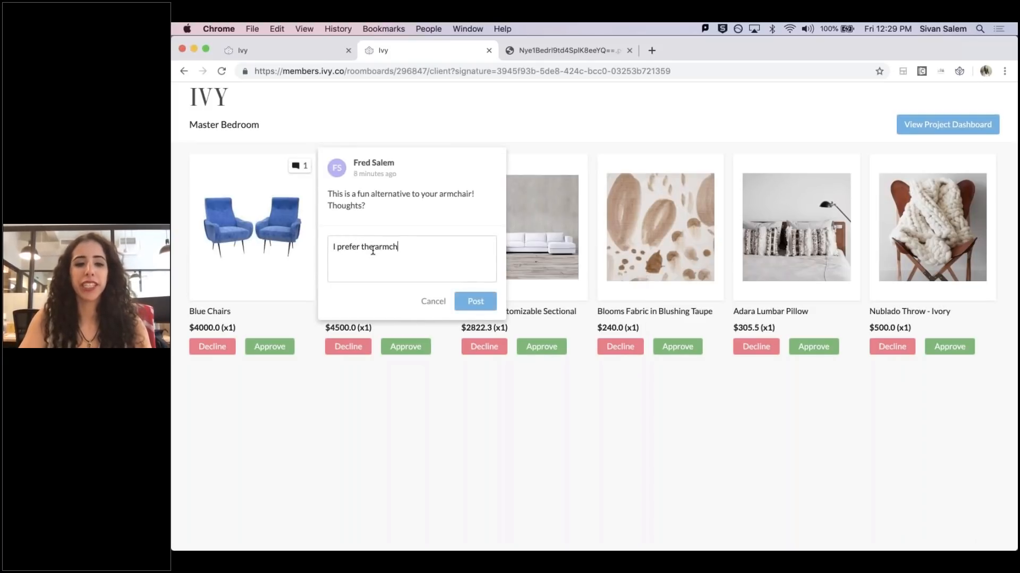
- Post the reply "I prefer the armchair we currently have." on Blue Chairs, then check its comment thread
text(air we currently have.)
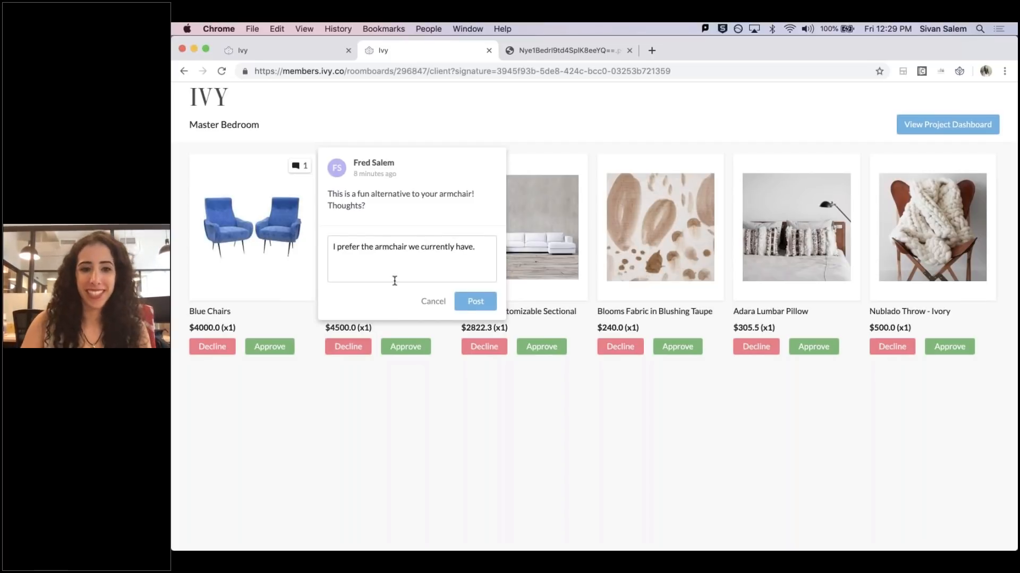
click(472, 300)
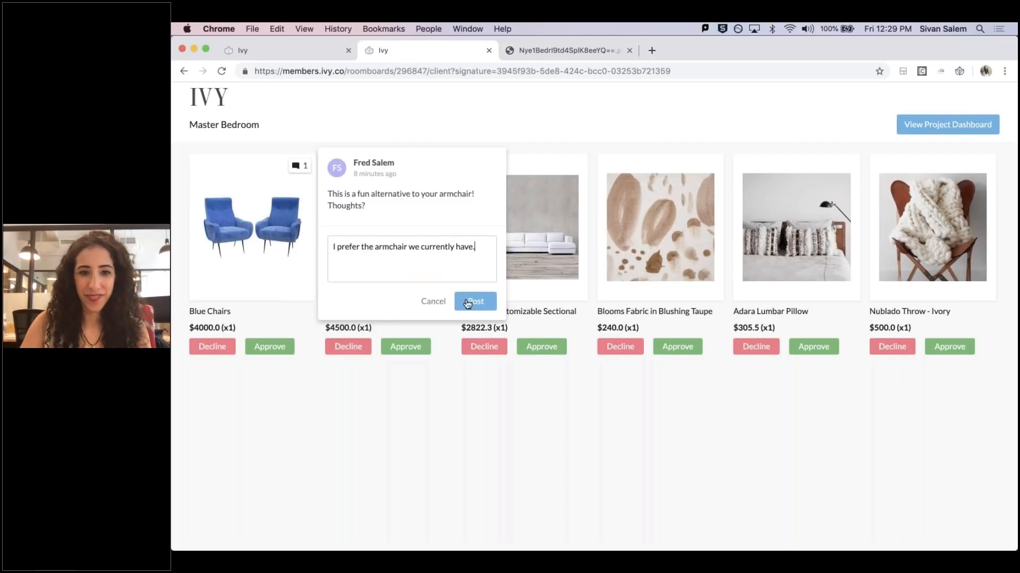
click(442, 414)
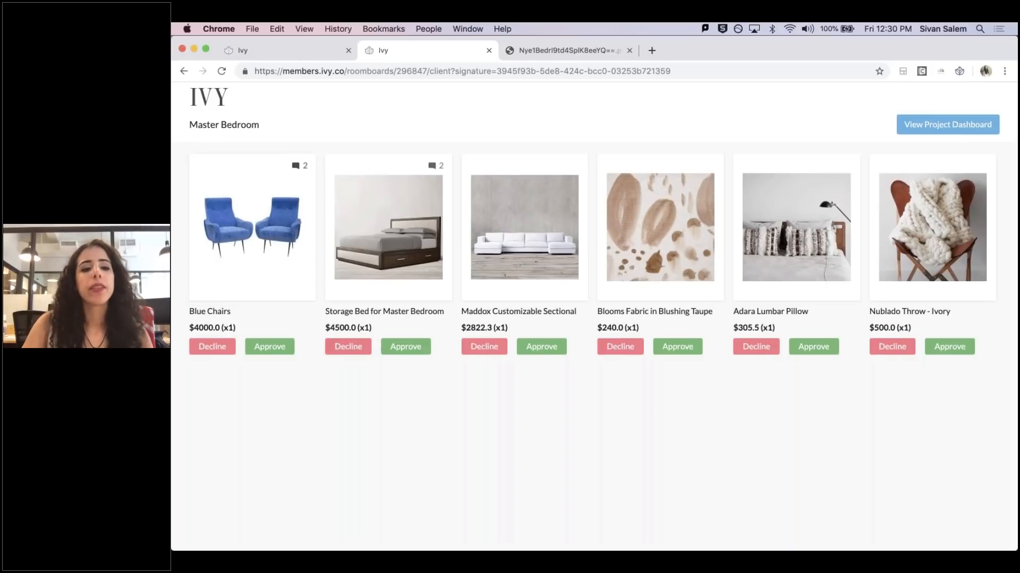
click(297, 166)
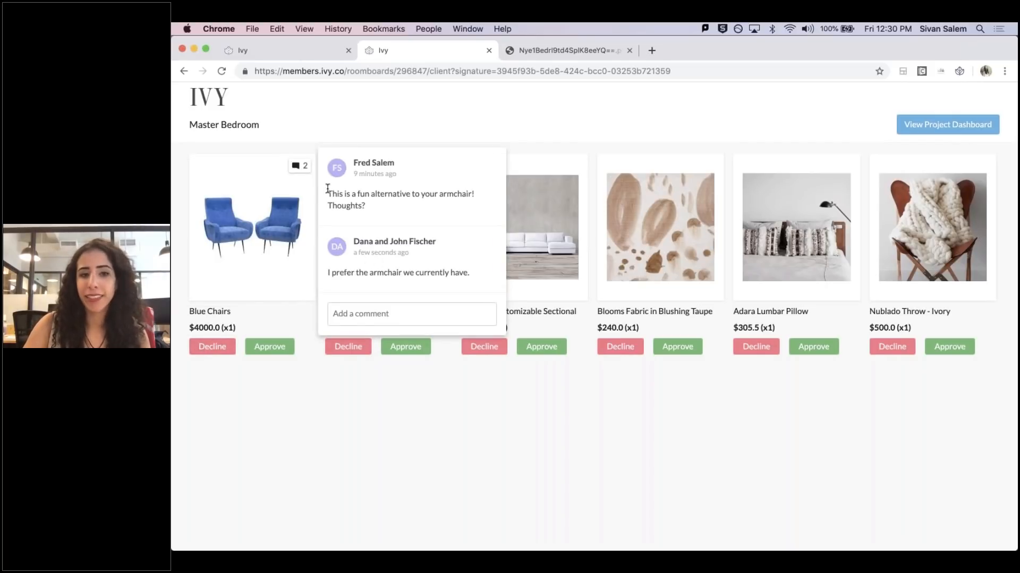
click(303, 167)
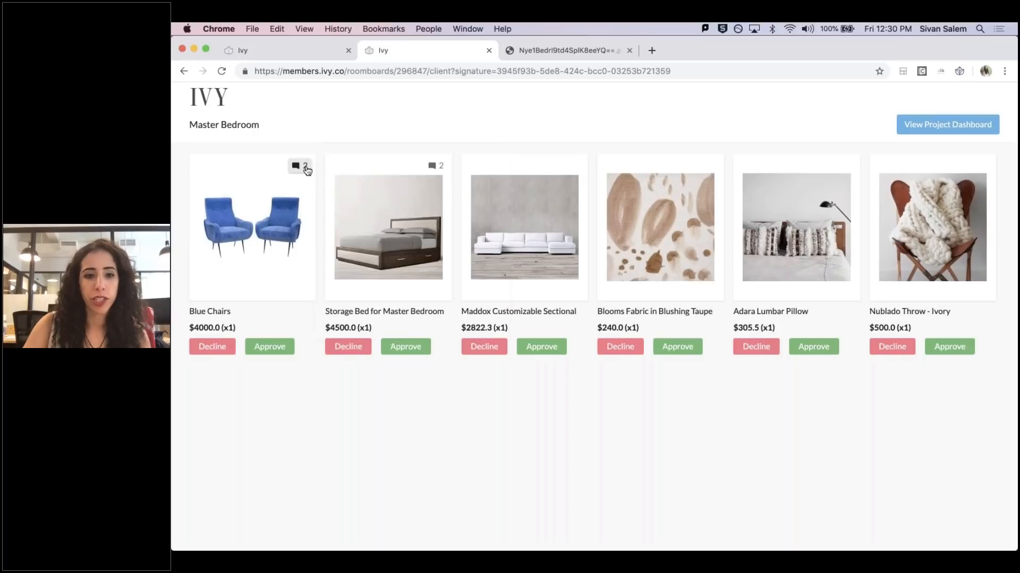
- Decline Blue Chairs and approve the storage bed, Maddox sectional, Blooms fabric, Adara pillow and Nublado throw
click(212, 348)
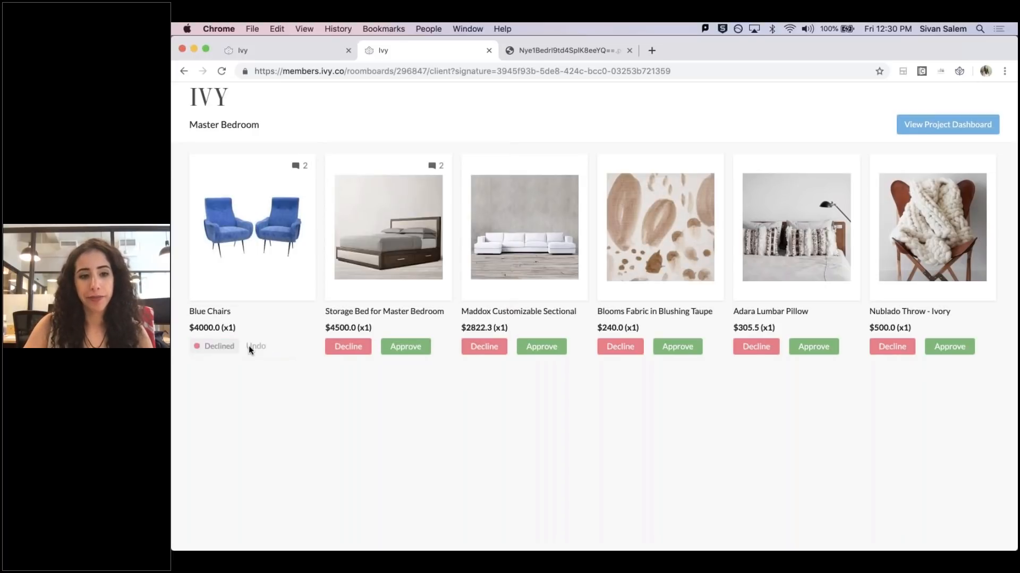
click(413, 350)
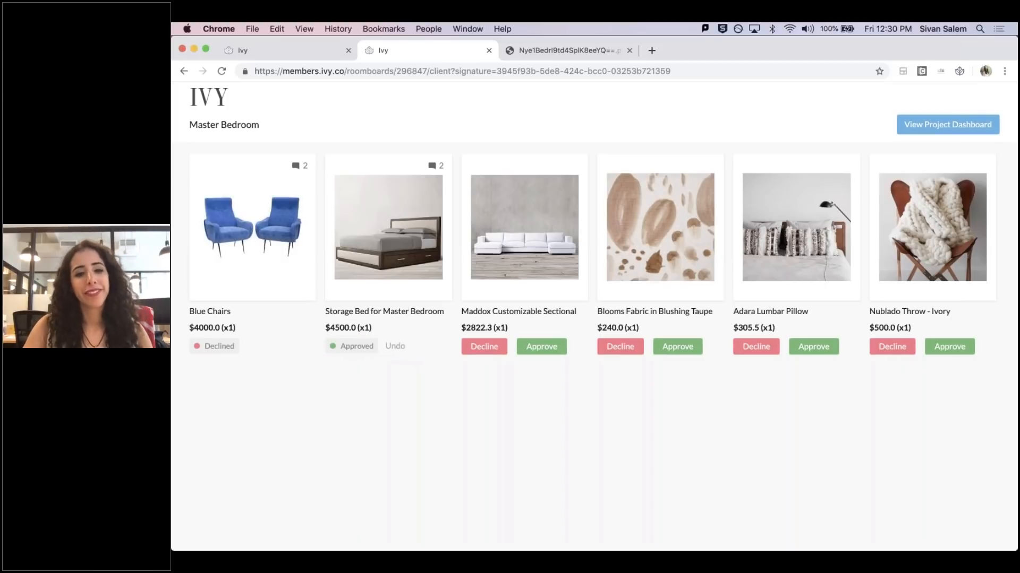
click(541, 346)
click(677, 348)
click(812, 347)
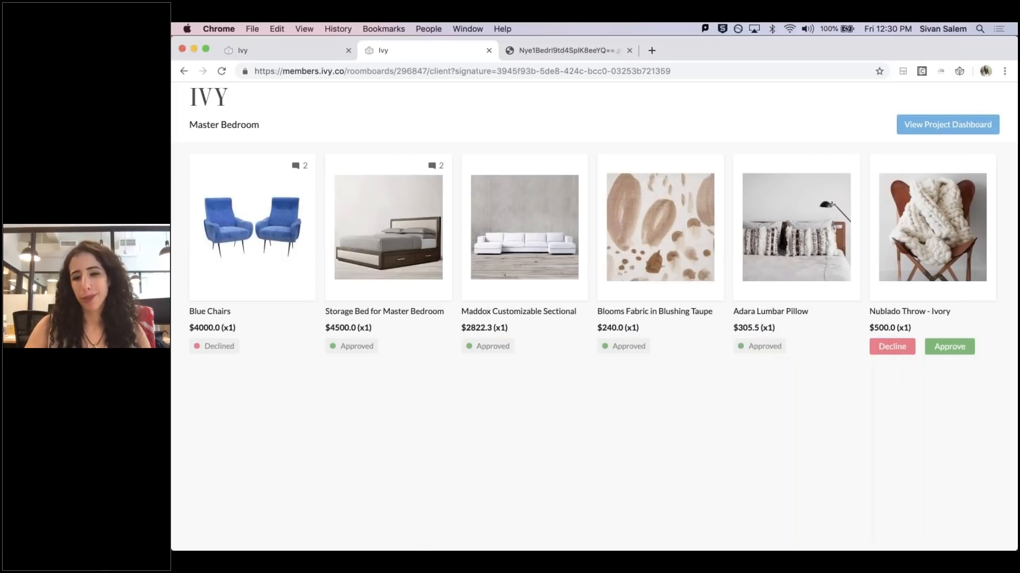
click(950, 347)
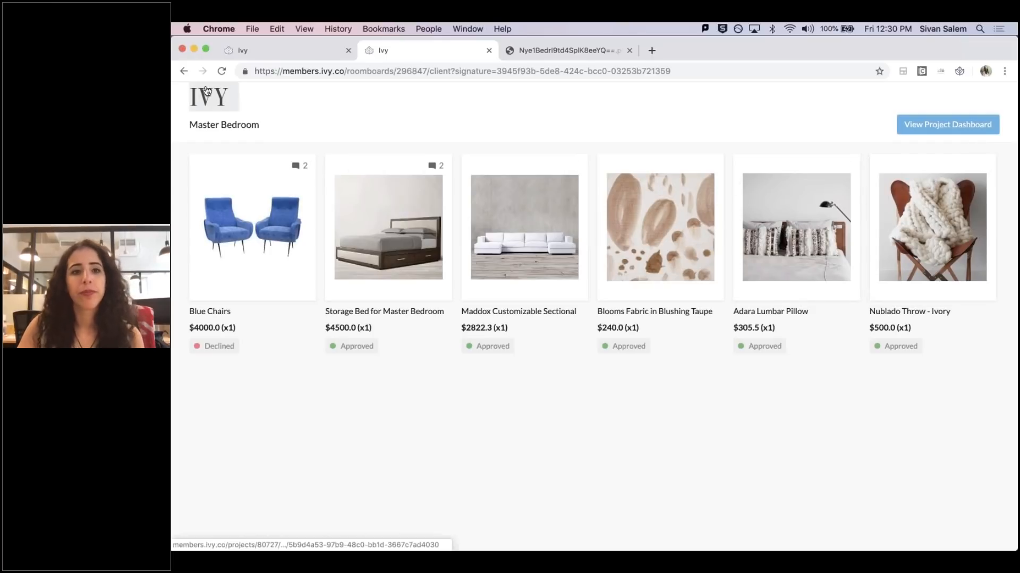
- Return to the designer's Master Bedroom room board and reload it to load the client's decisions
click(304, 51)
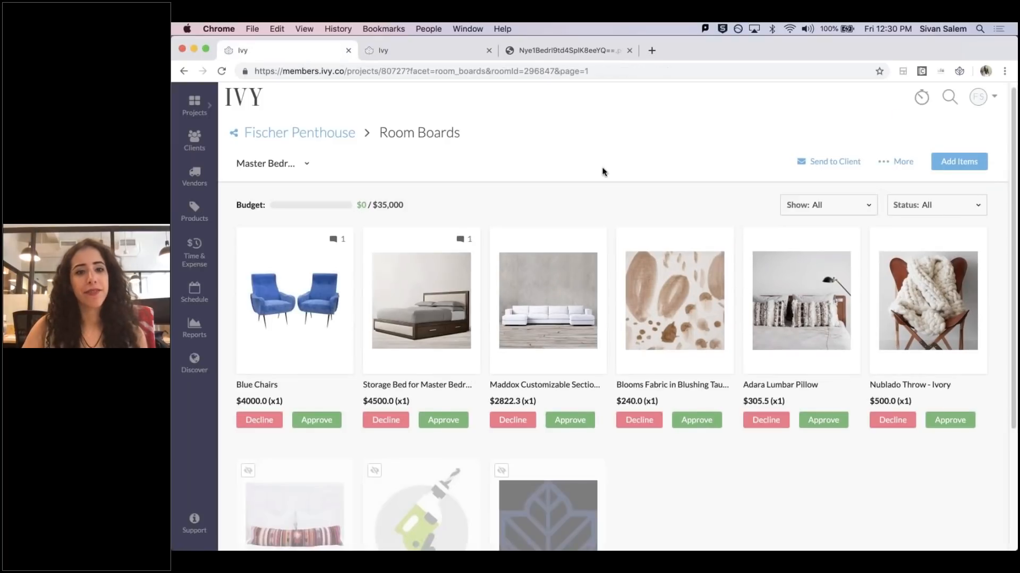
scroll(582, 225, up, 1)
key(super+r)
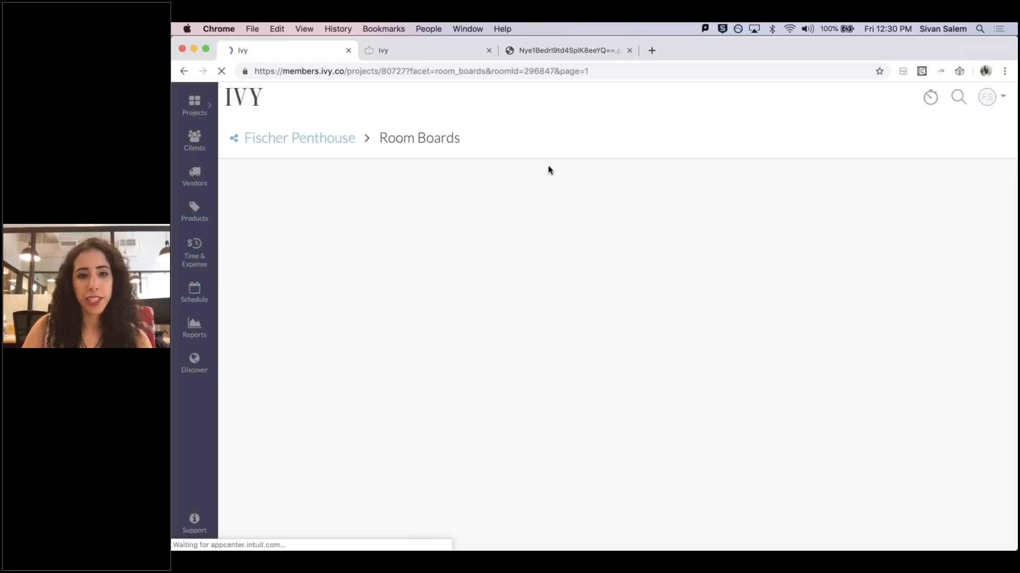
scroll(646, 151, down, 1)
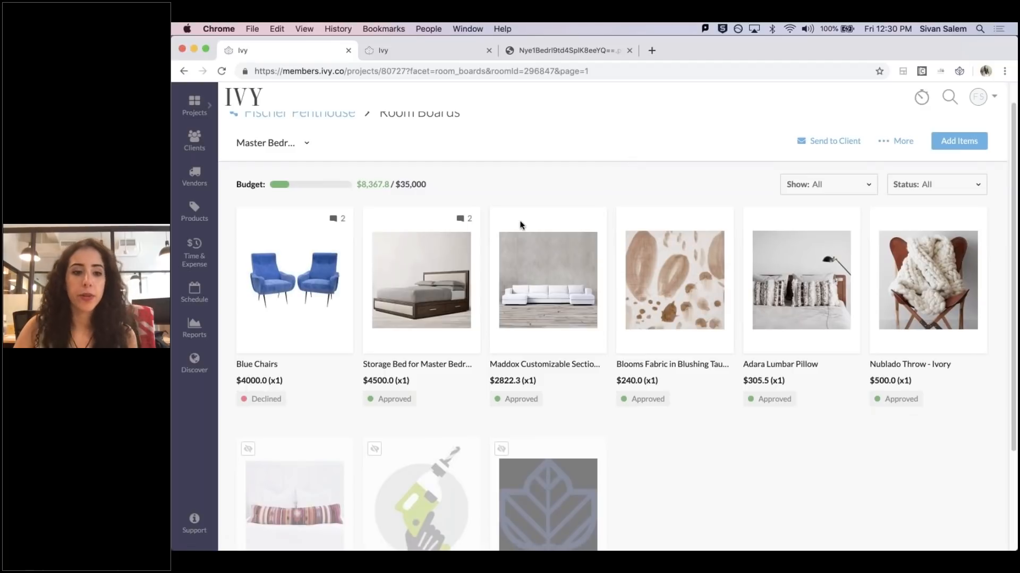
mouse_move(266, 399)
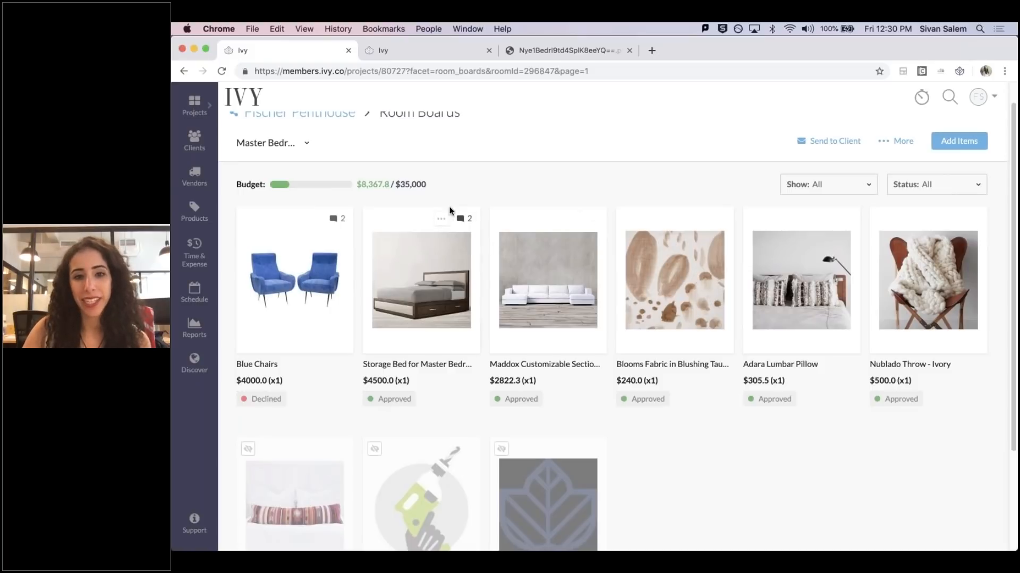
- Read the comment thread on the storage bed and inspect the room's budget bar up close
click(464, 219)
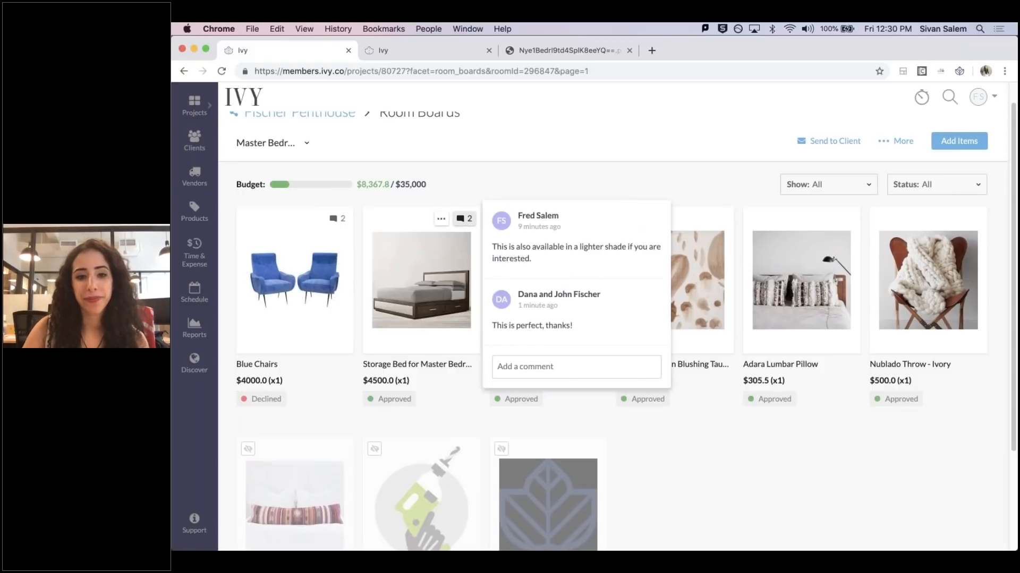
click(465, 218)
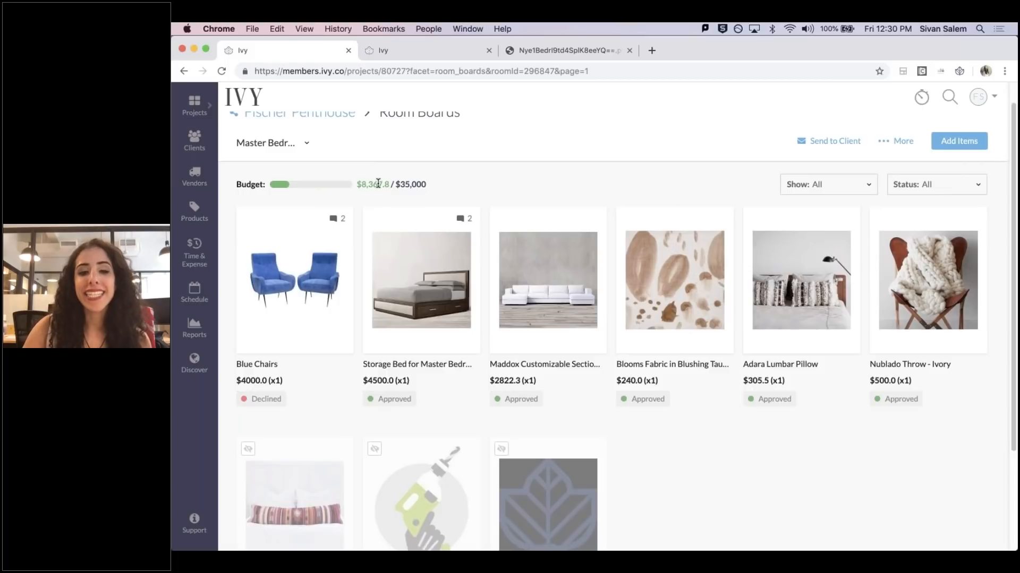
scroll(364, 269, up, 1)
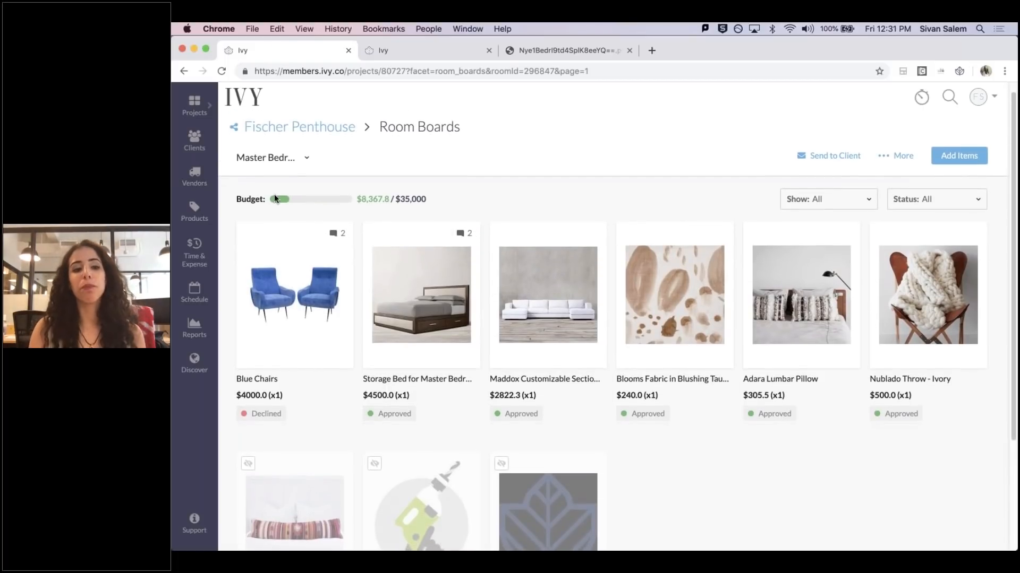
key(super+equal)
key(super+equal)
key(super+equal)
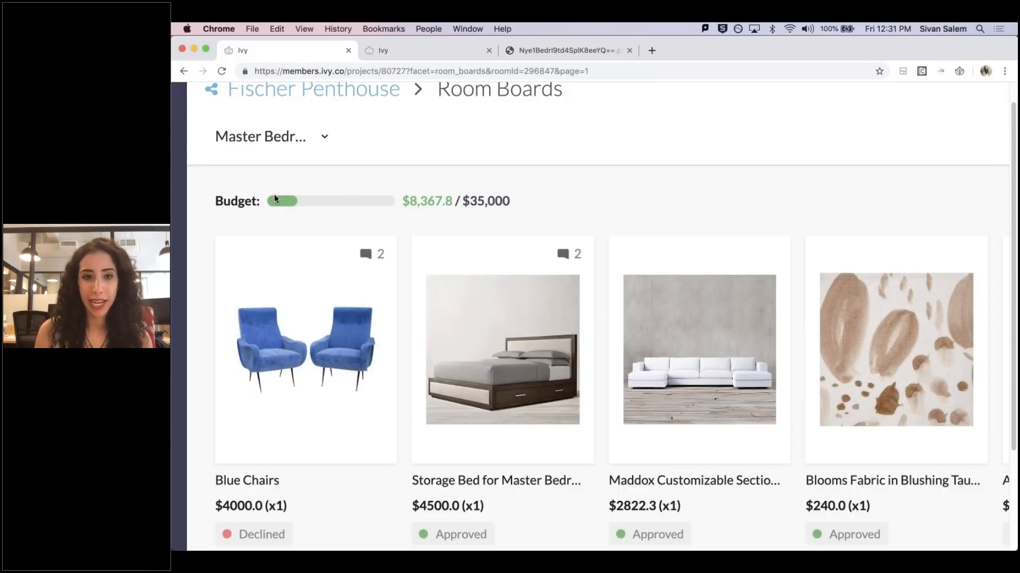
key(super+0)
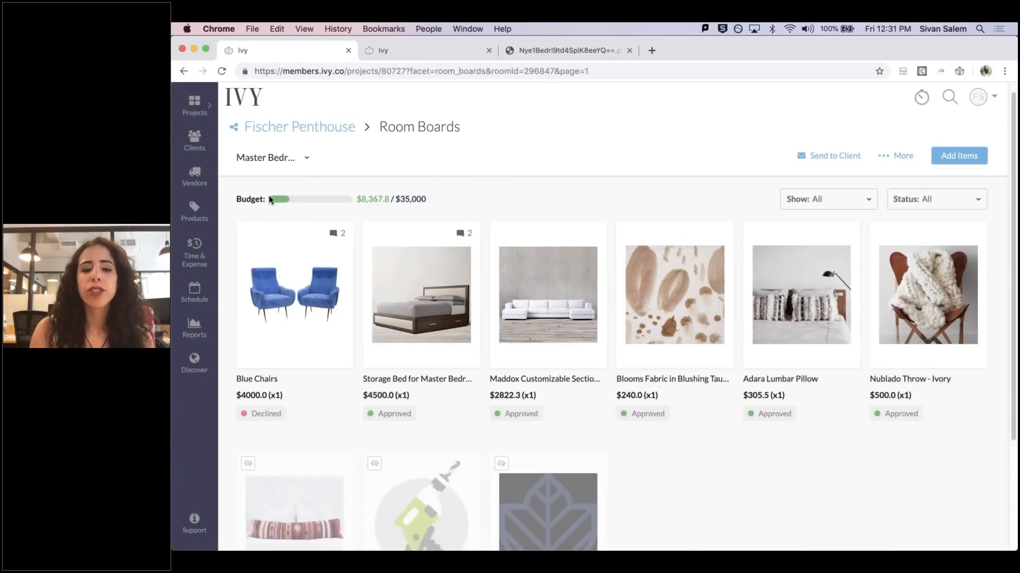
- Approve the hidden Installation item on the client's behalf
scroll(269, 199, down, 4)
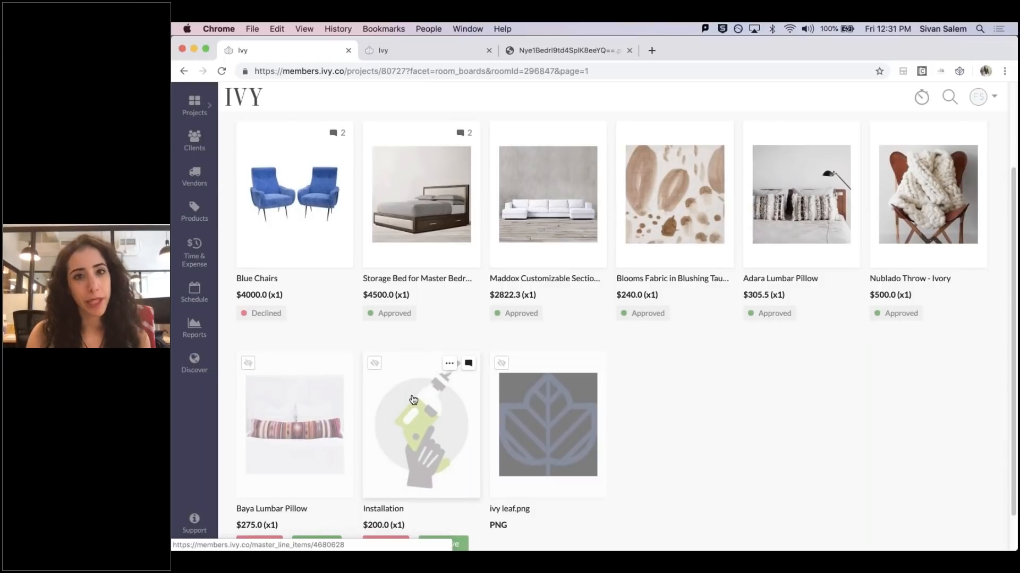
scroll(414, 399, down, 1)
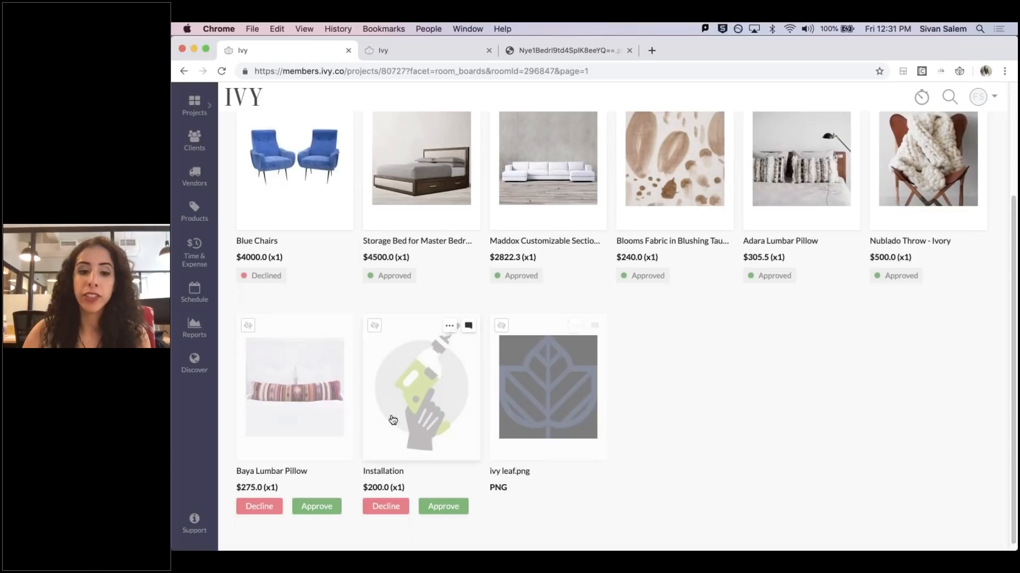
click(449, 510)
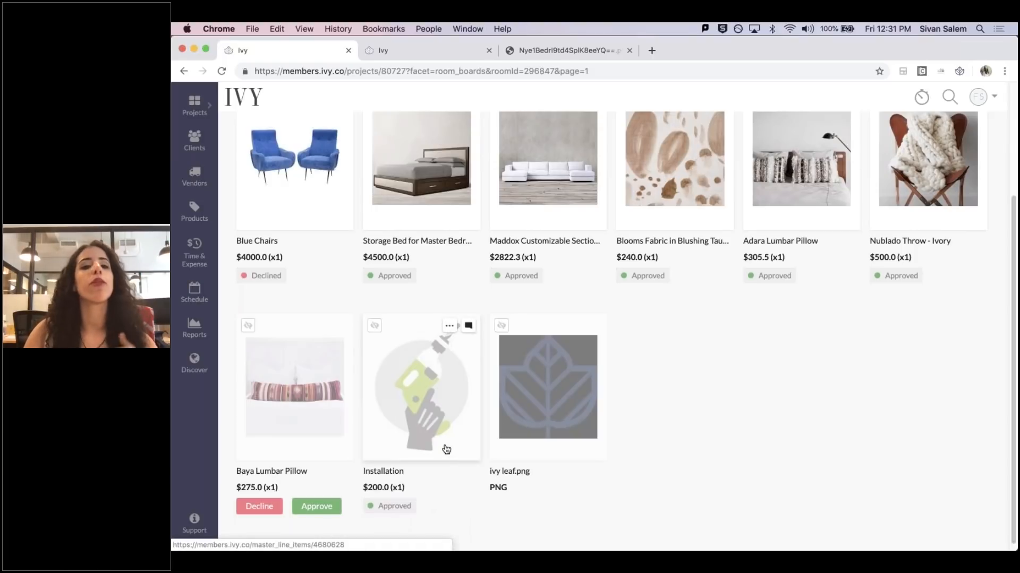
- Review the room's budget bar against the visible and hidden items on the board
scroll(431, 477, up, 3)
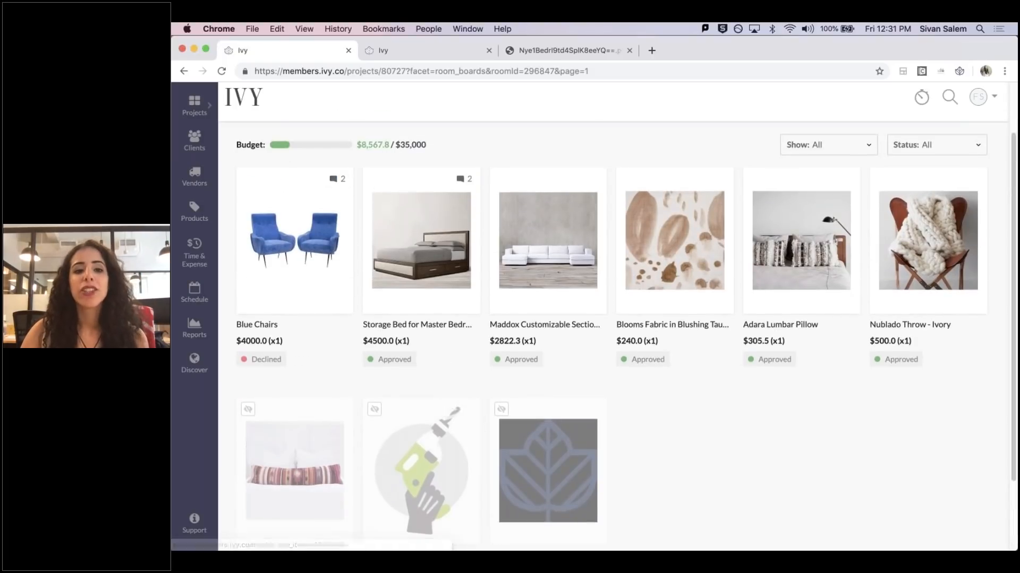
scroll(414, 442, down, 2)
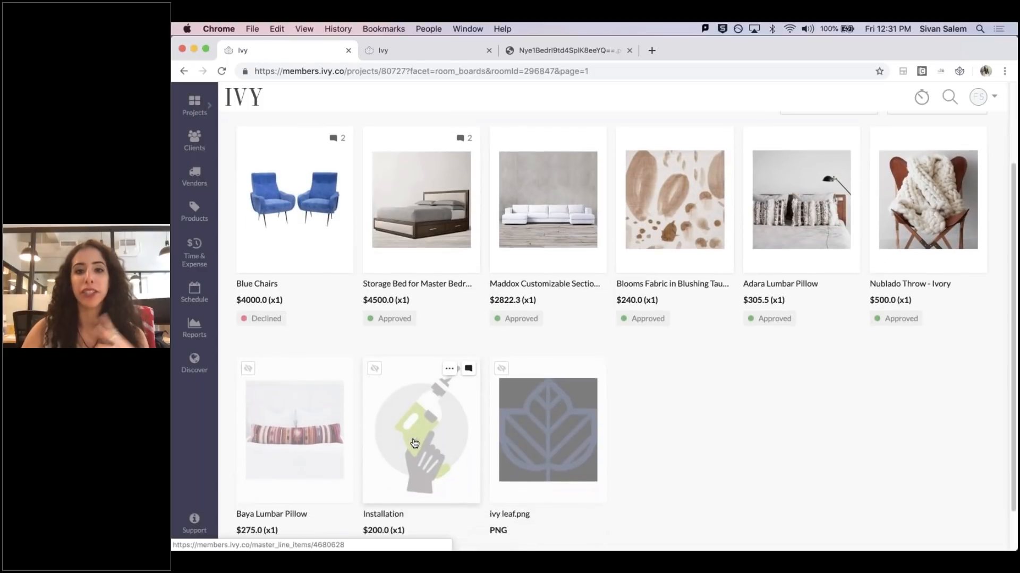
scroll(416, 442, down, 1)
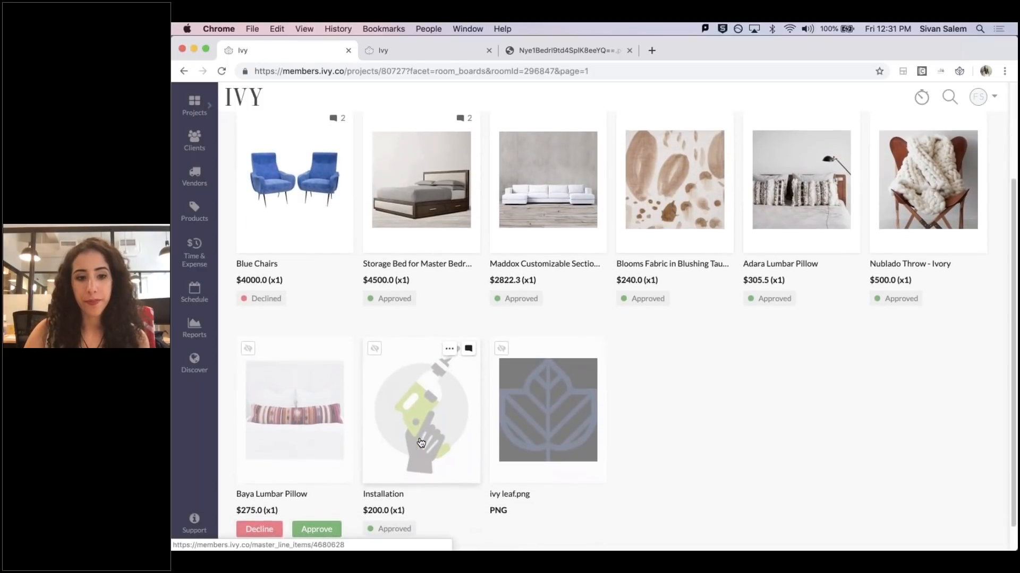
scroll(425, 446, down, 1)
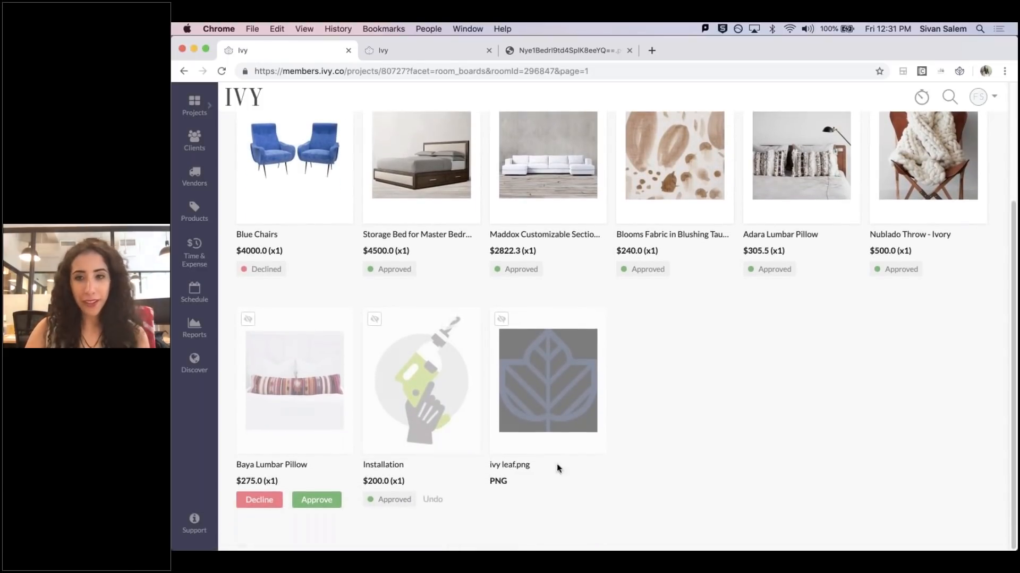
scroll(611, 480, up, 2)
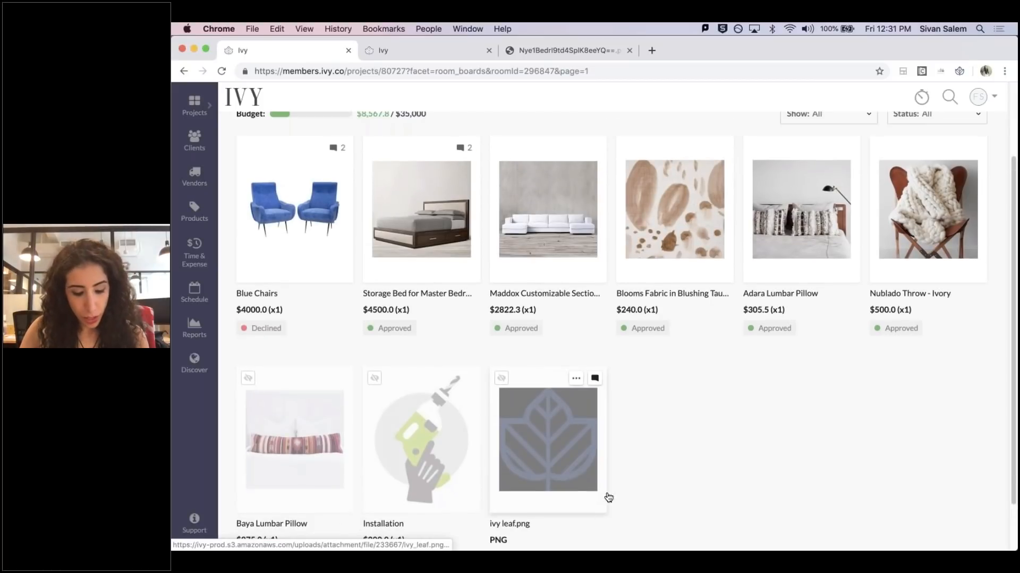
scroll(640, 475, up, 2)
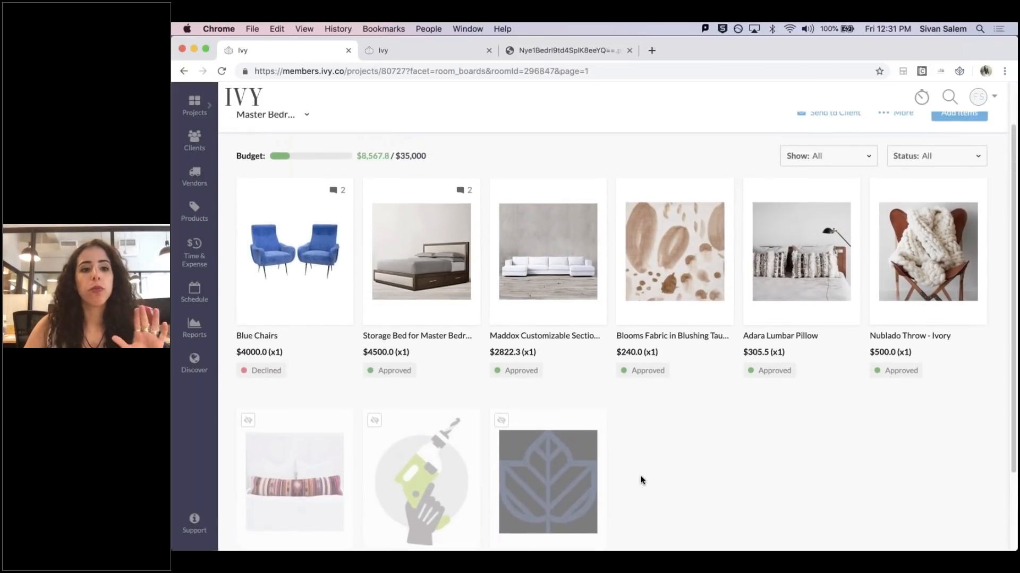
scroll(640, 479, up, 1)
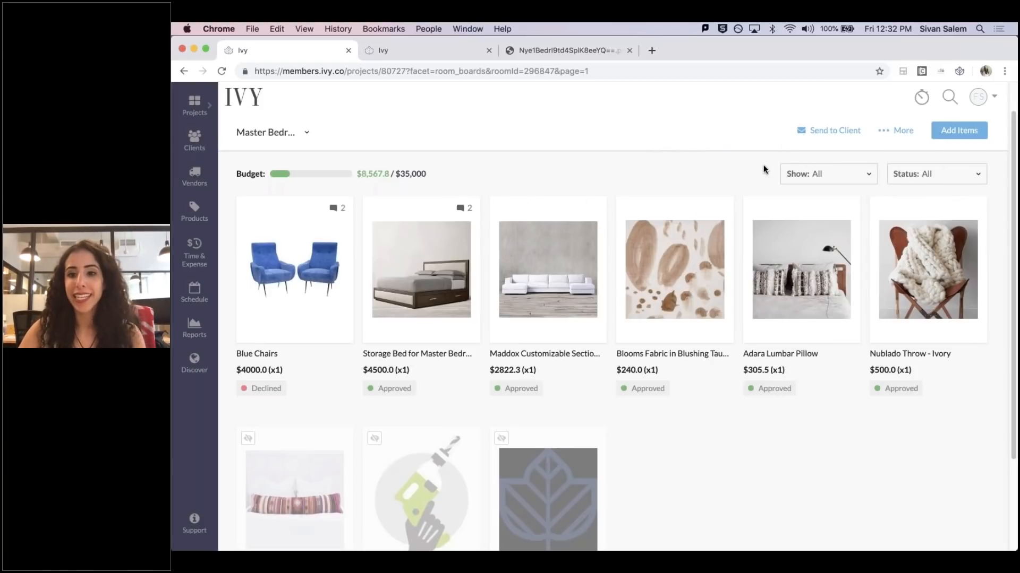
- Filter the room board to items with the Approved status and check the approved budget amount
drag(795, 164, 754, 177)
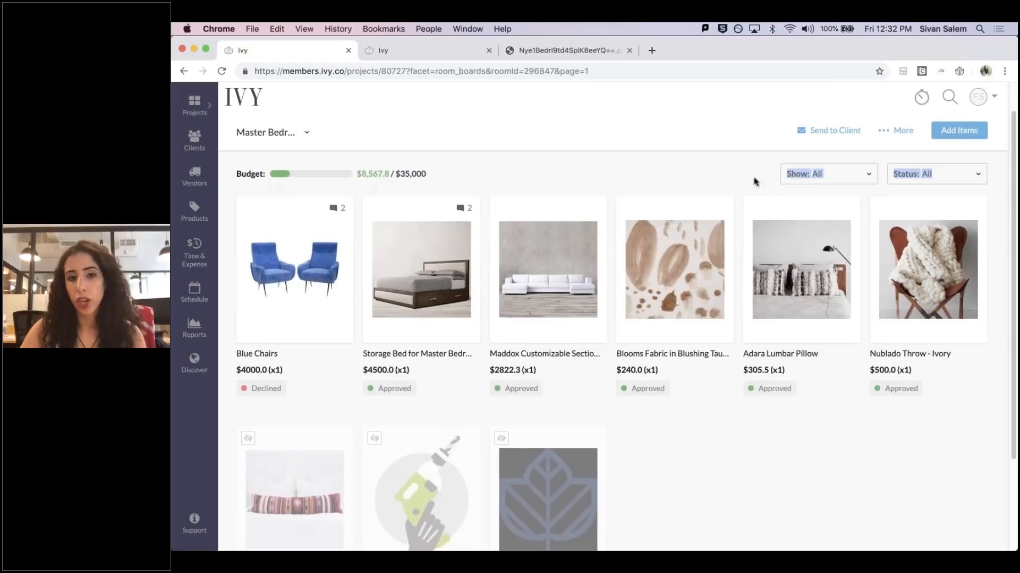
click(725, 176)
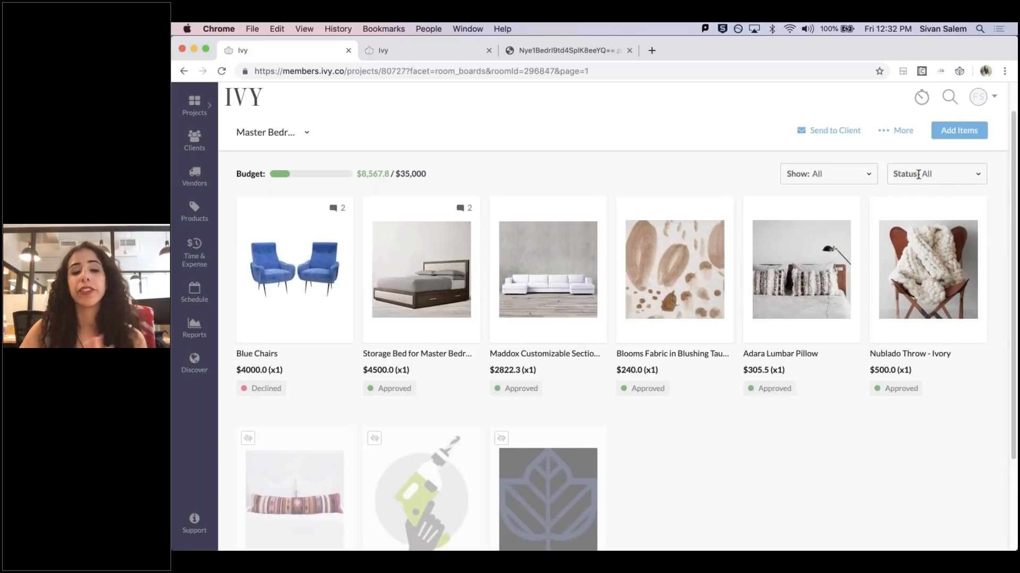
click(948, 179)
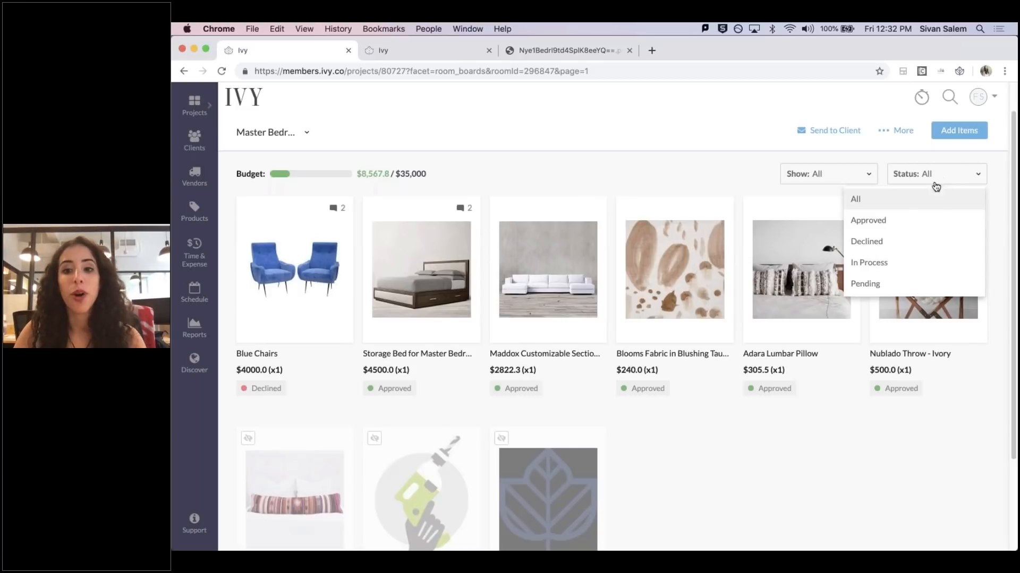
click(884, 220)
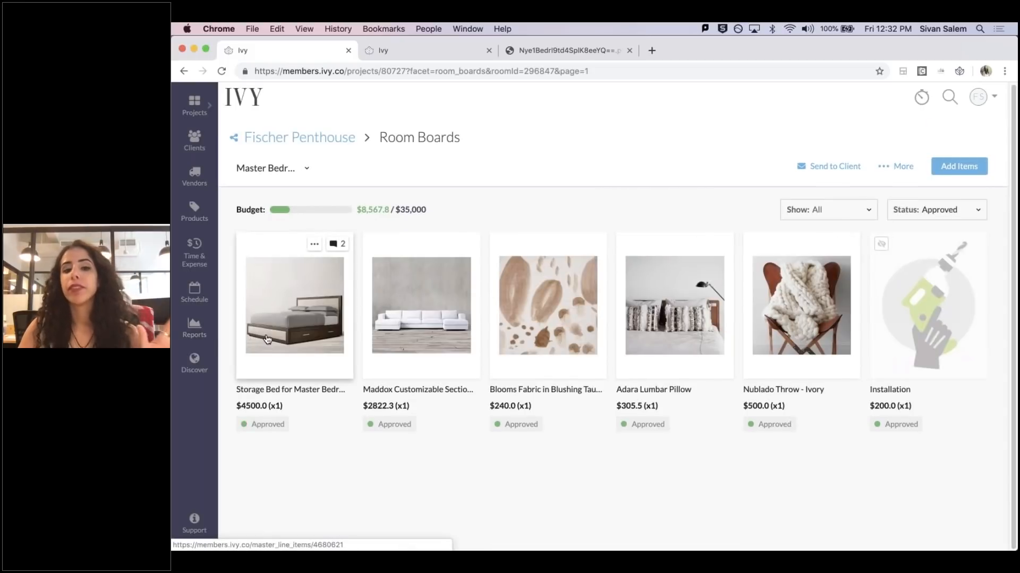
drag(356, 209, 389, 211)
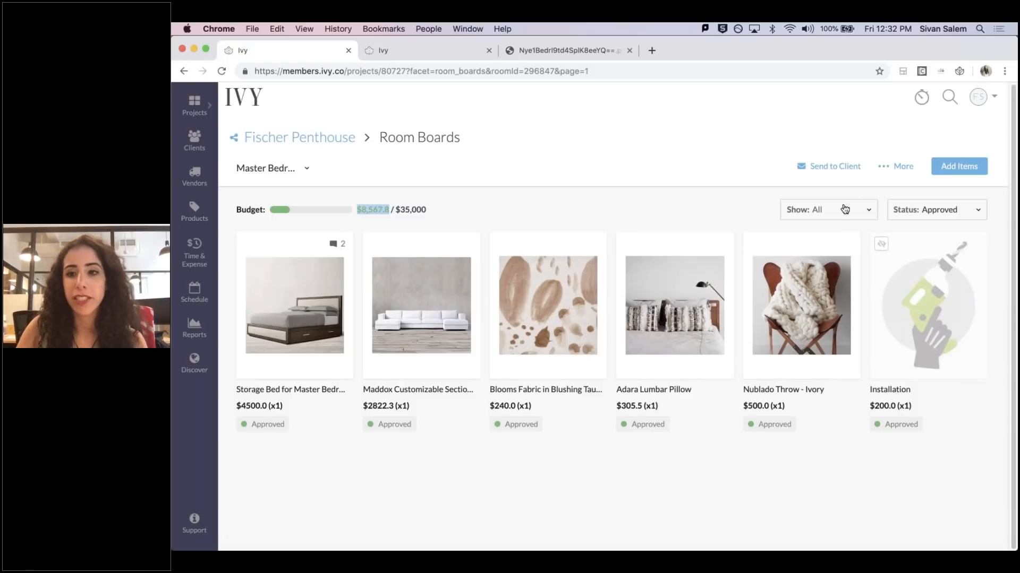
- Filter the room board to items with the Declined status
click(949, 216)
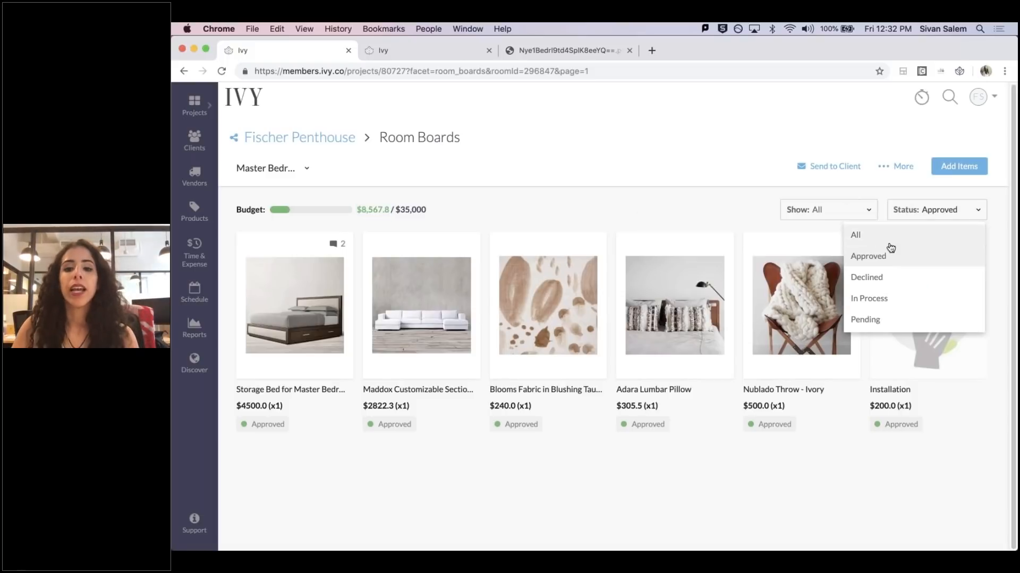
click(882, 278)
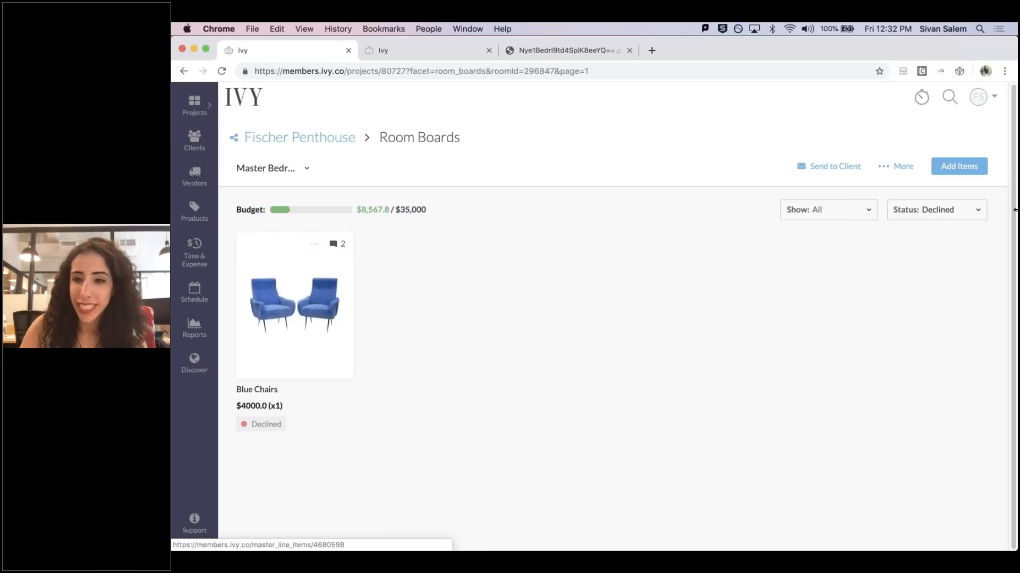
- Filter the room board to items with the Pending status, and return the status filter to All
click(949, 210)
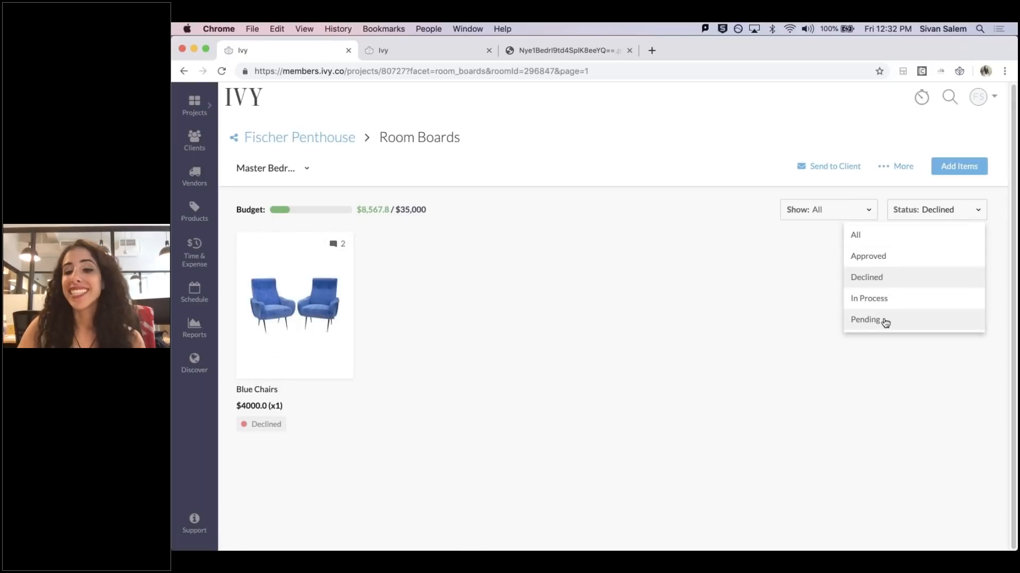
click(885, 320)
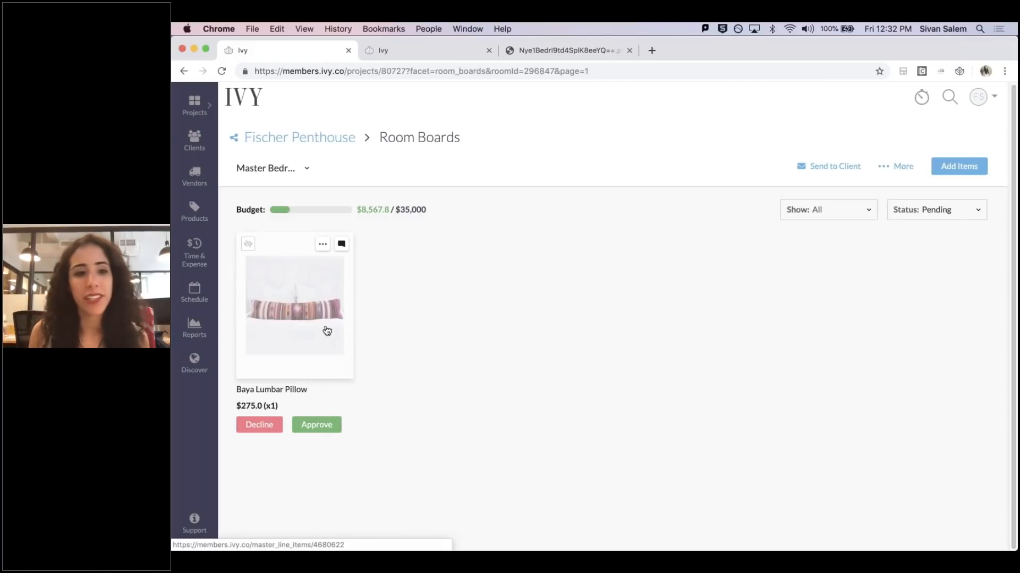
click(916, 208)
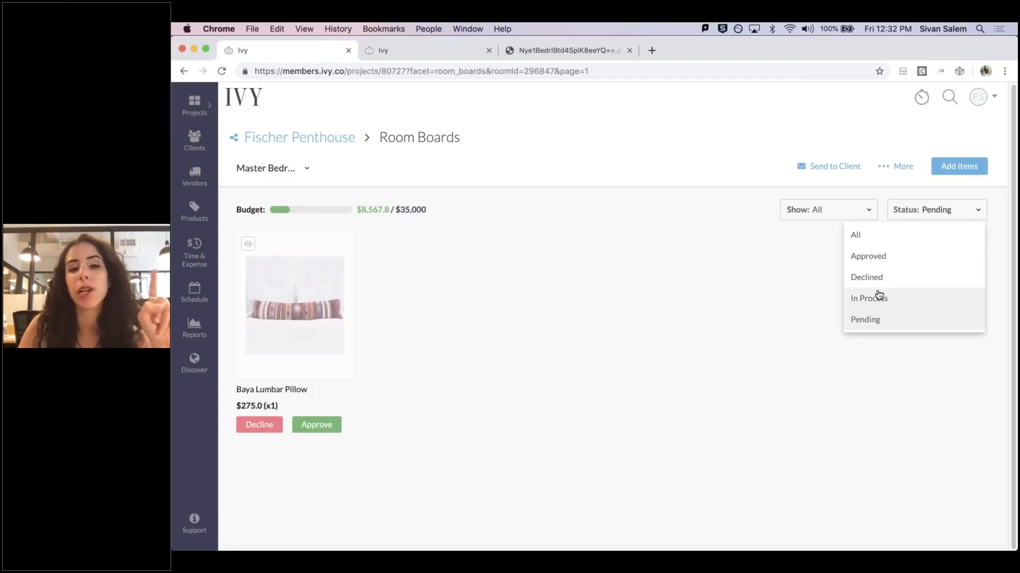
click(917, 233)
scroll(918, 232, down, 1)
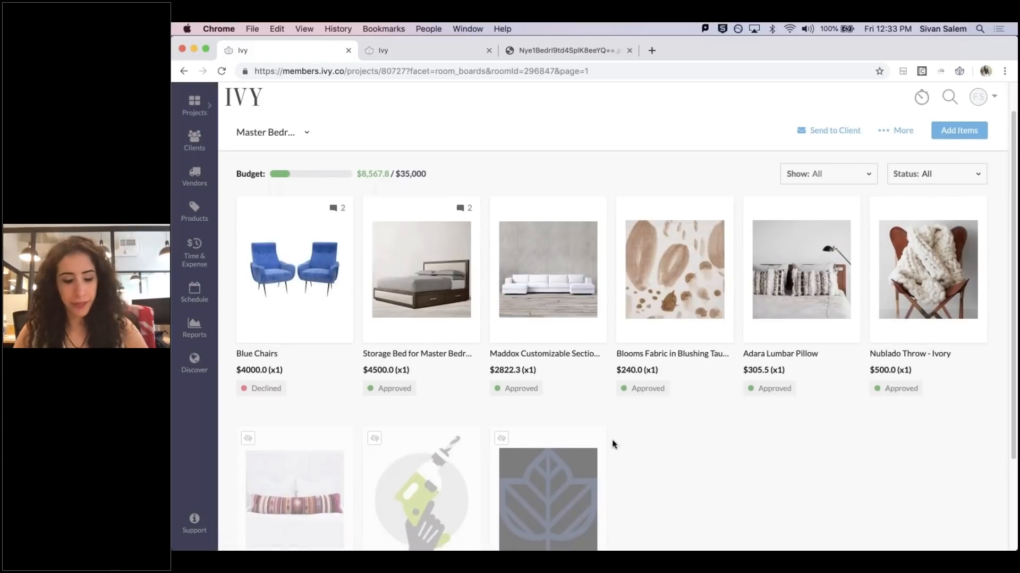
scroll(691, 426, down, 1)
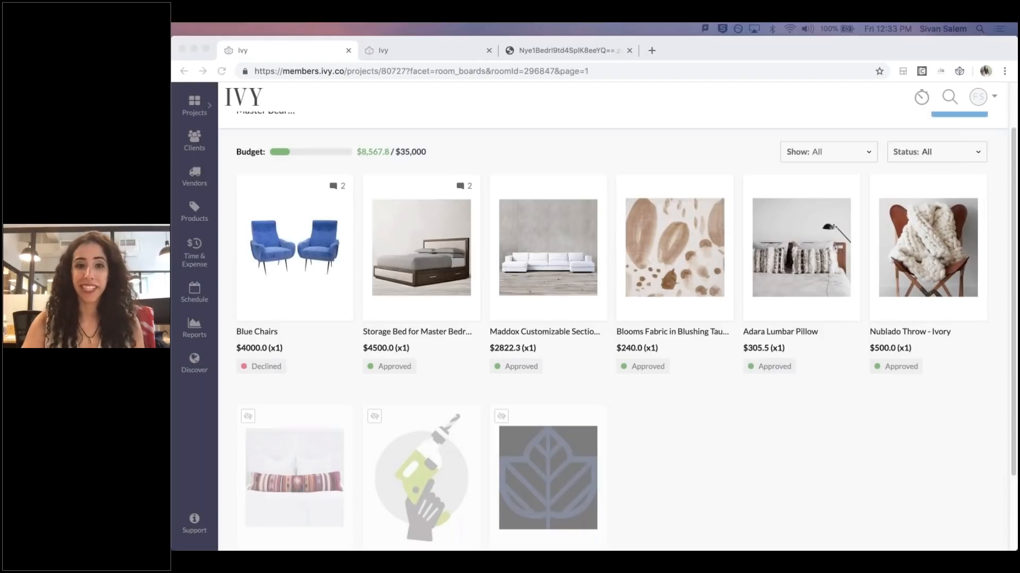
click(584, 123)
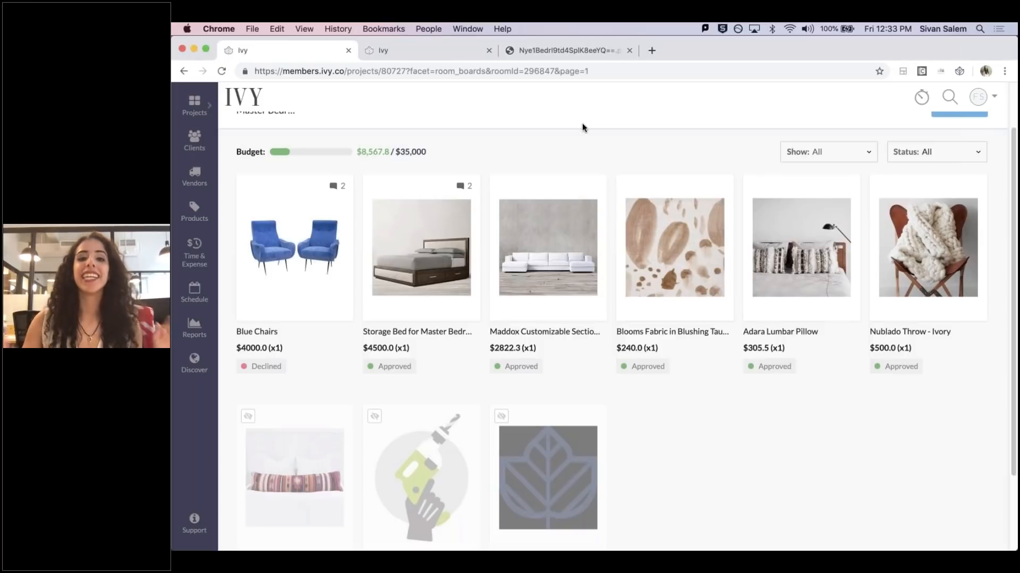
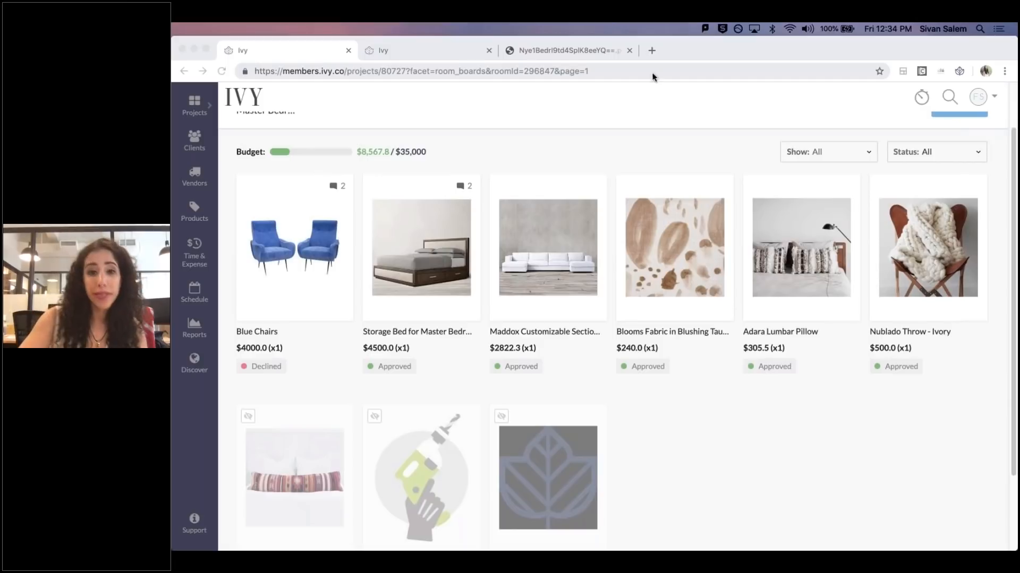
click(585, 124)
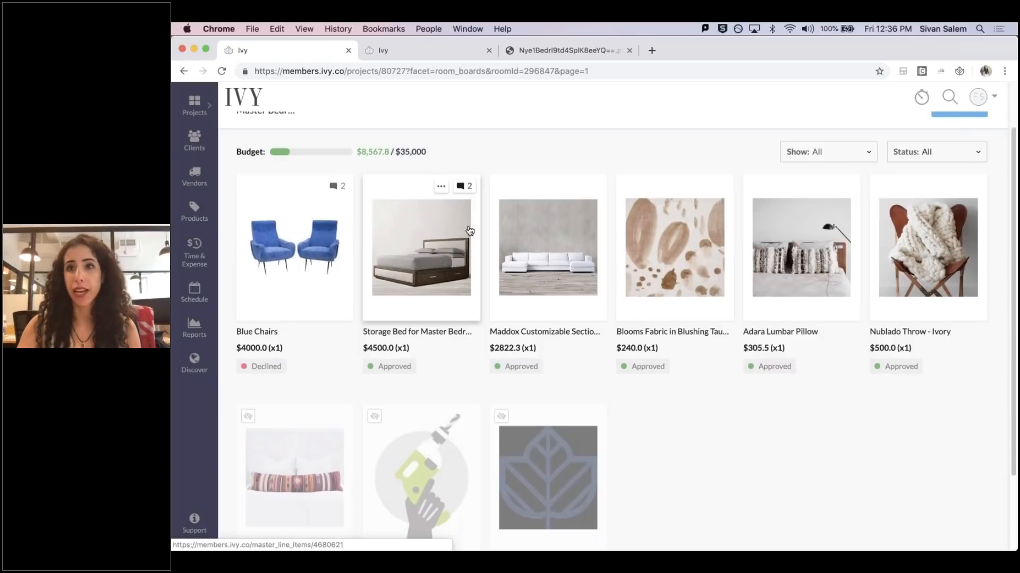
key(super+Tab)
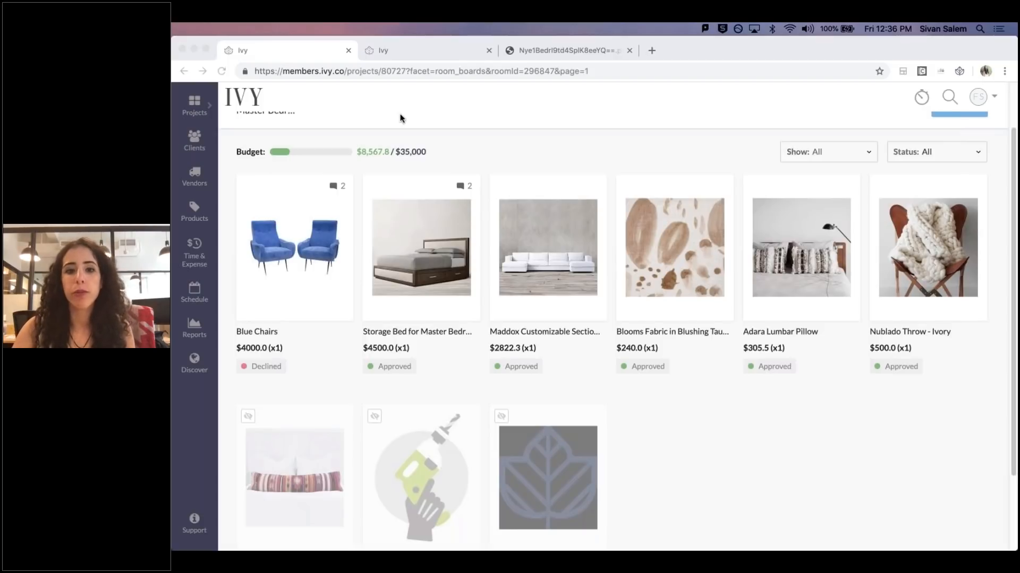
- Open the Storage Bed item, examine its markup and selling price in the accounting details, and close it without changes
click(427, 246)
click(427, 245)
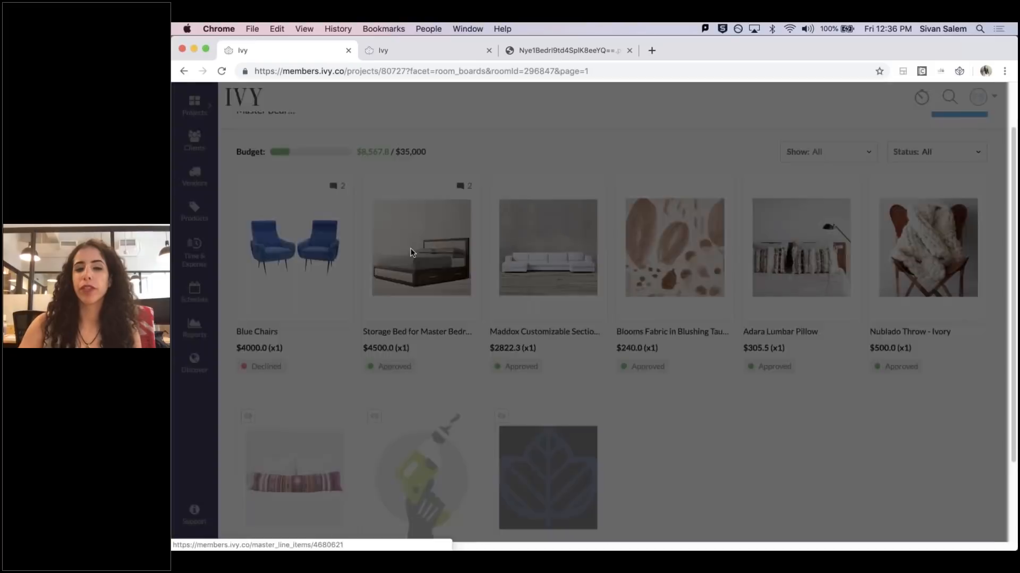
scroll(588, 325, down, 5)
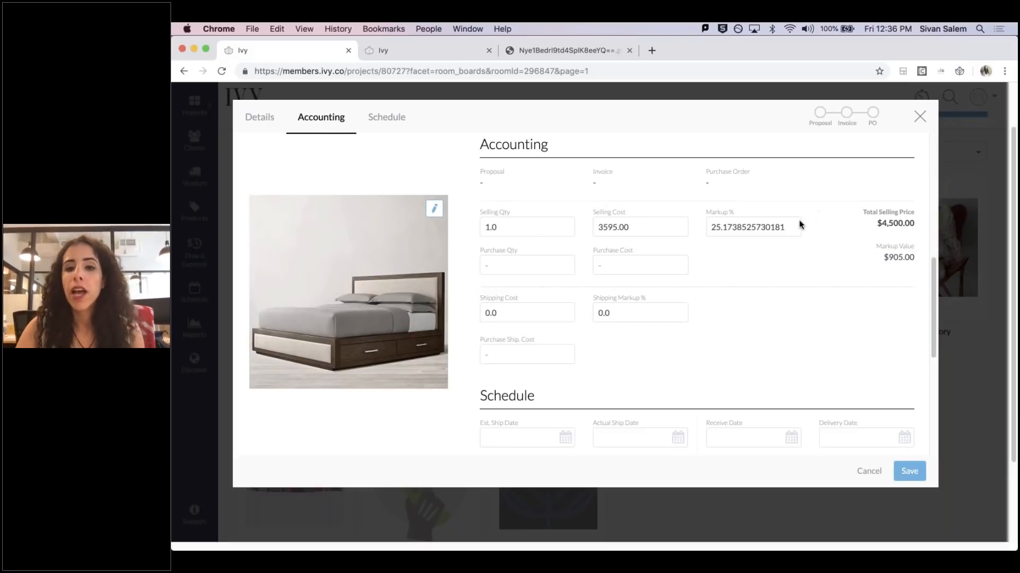
double_click(726, 227)
click(836, 236)
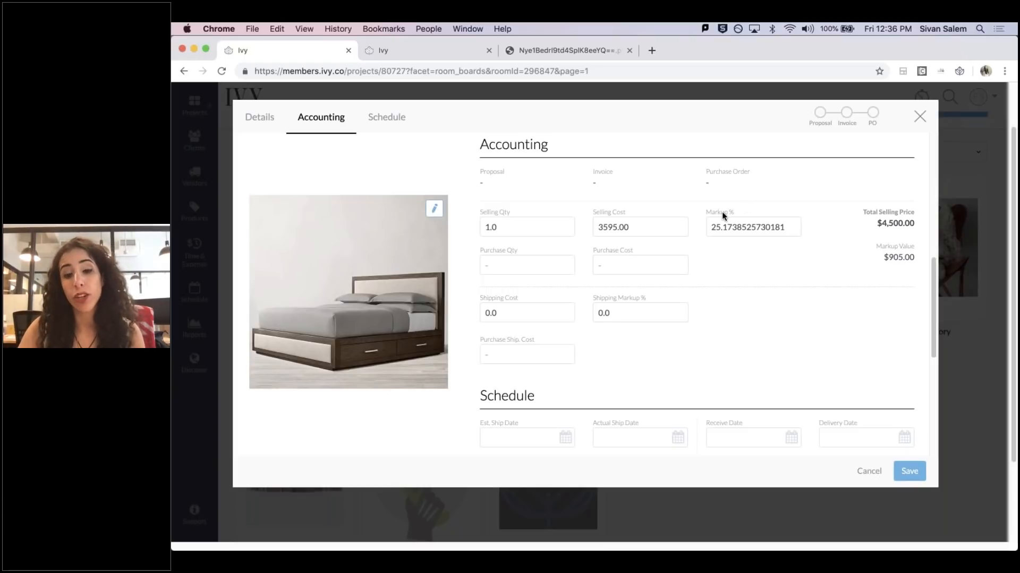
click(920, 117)
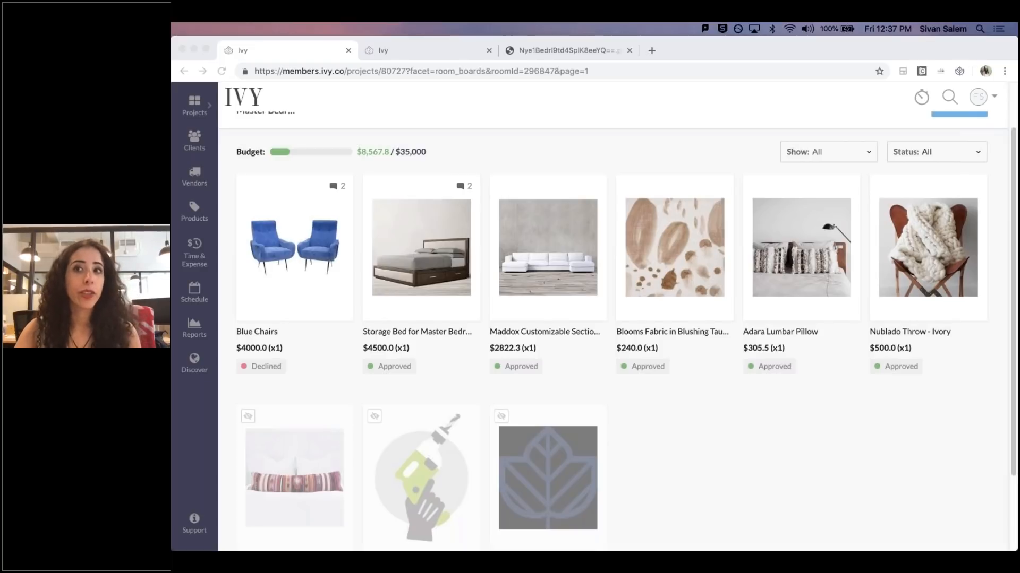
click(547, 111)
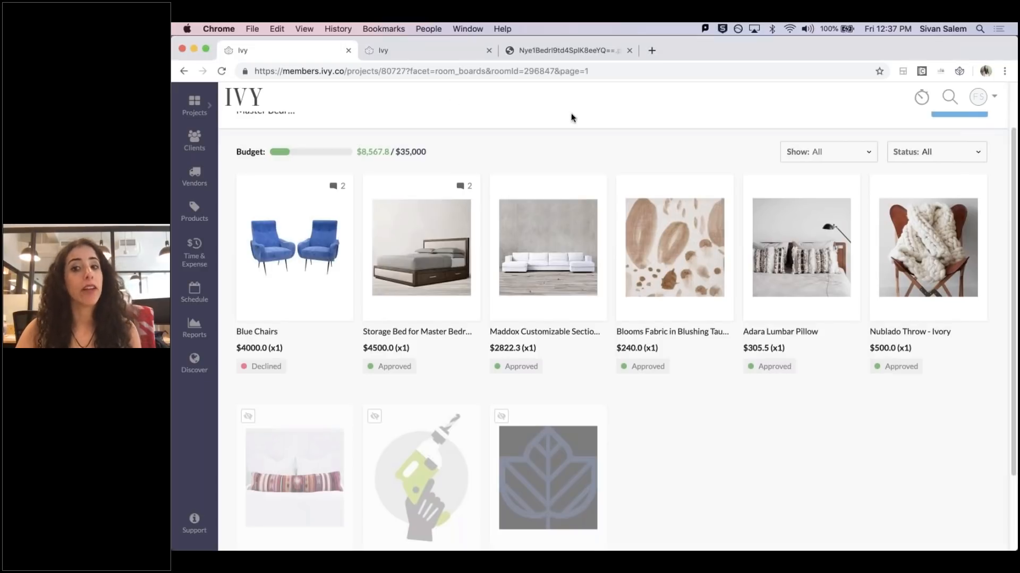
scroll(635, 183, up, 2)
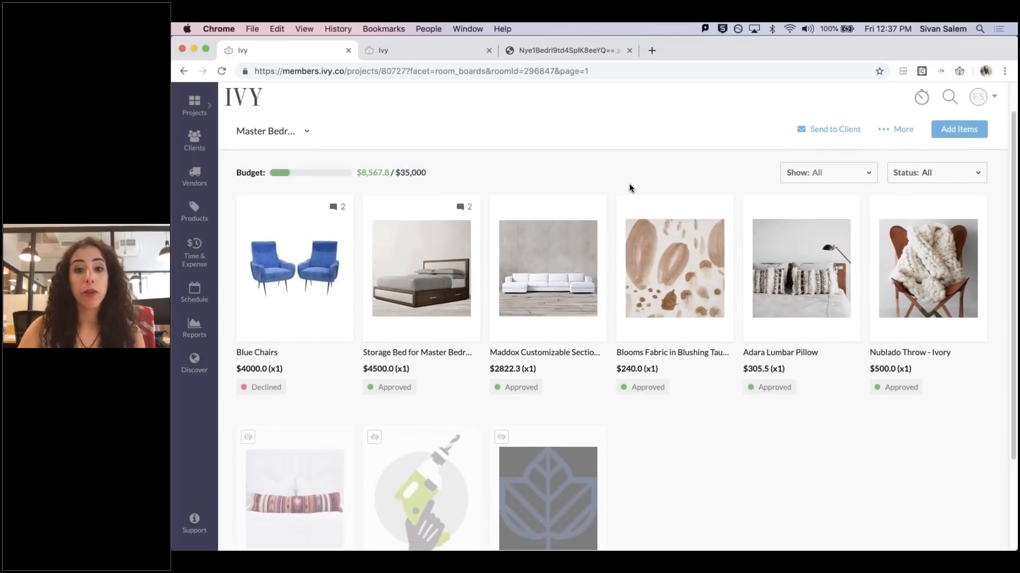
scroll(463, 162, down, 1)
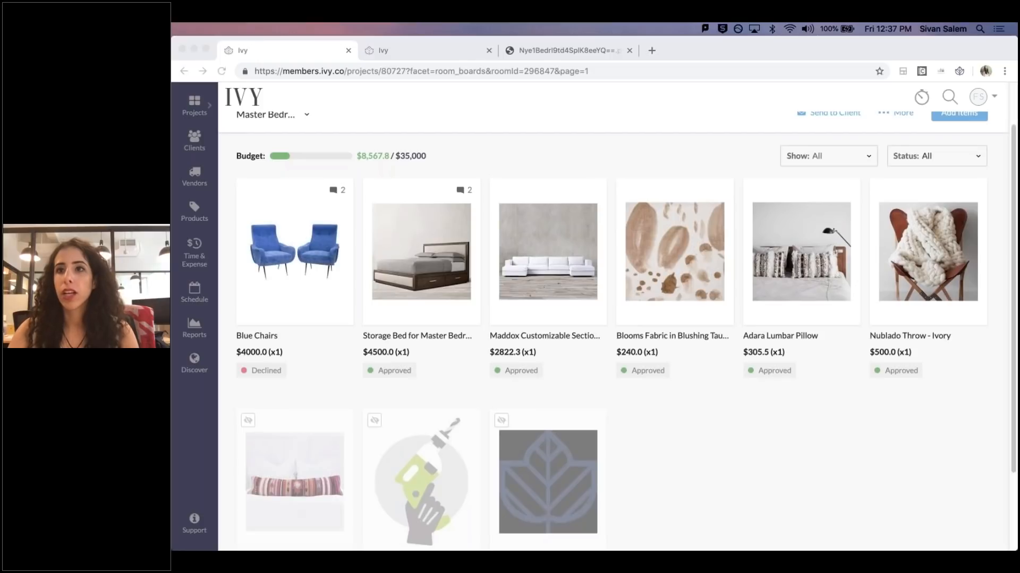
click(406, 141)
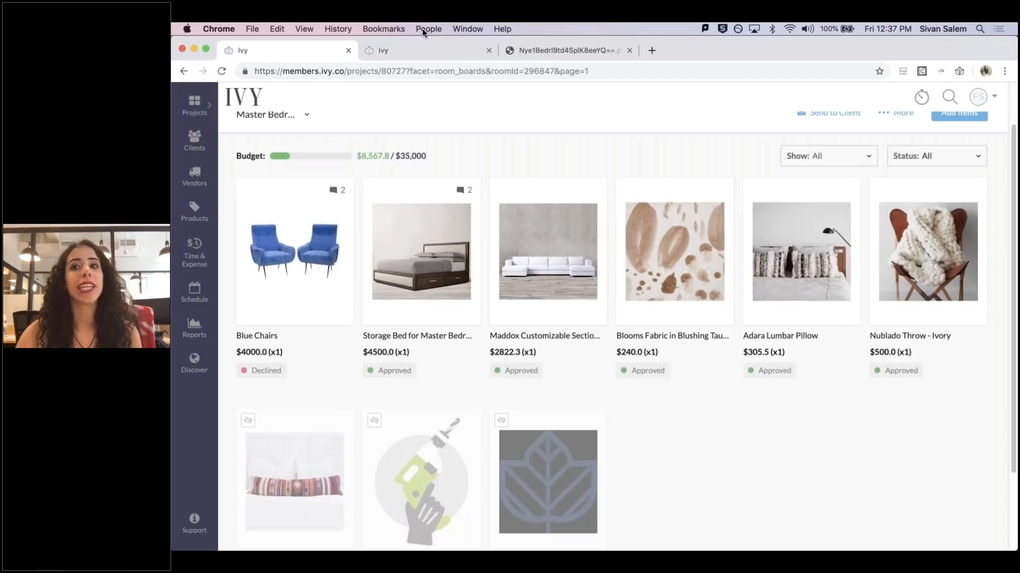
scroll(514, 189, up, 2)
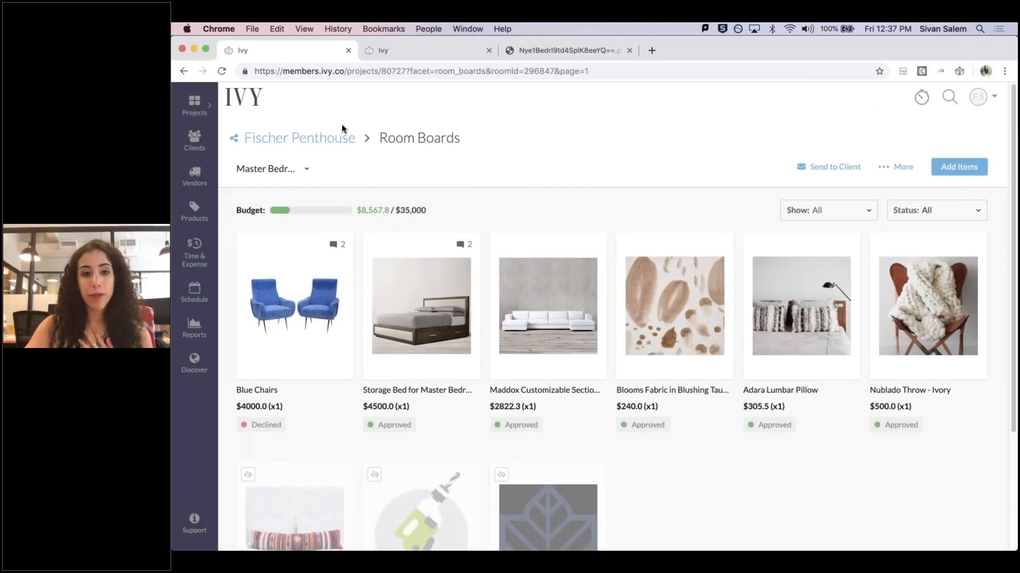
- Preview the Fischer Penthouse project dashboard as the client sees it and check the item statuses on its Master Bedroom board
click(233, 138)
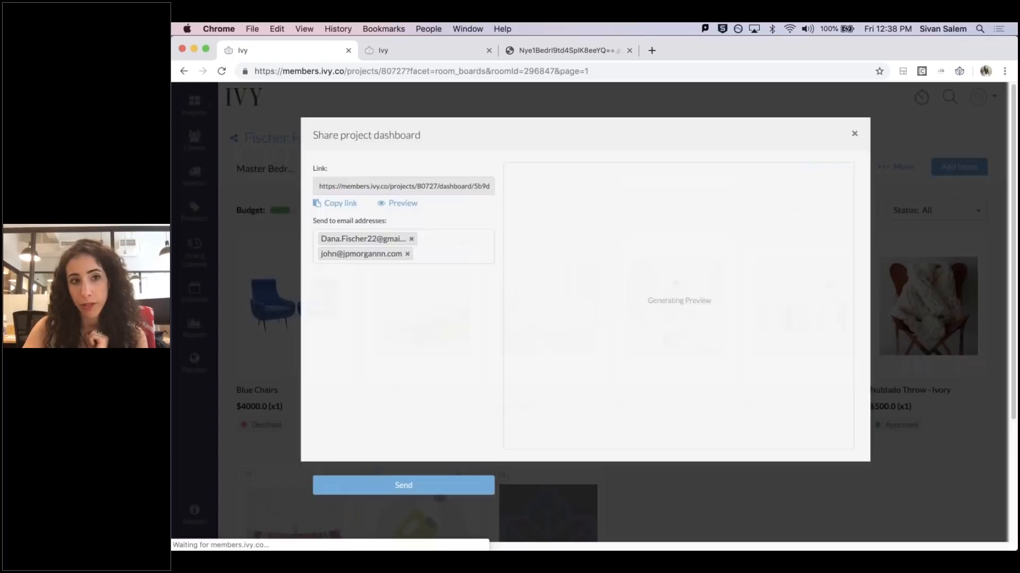
click(396, 207)
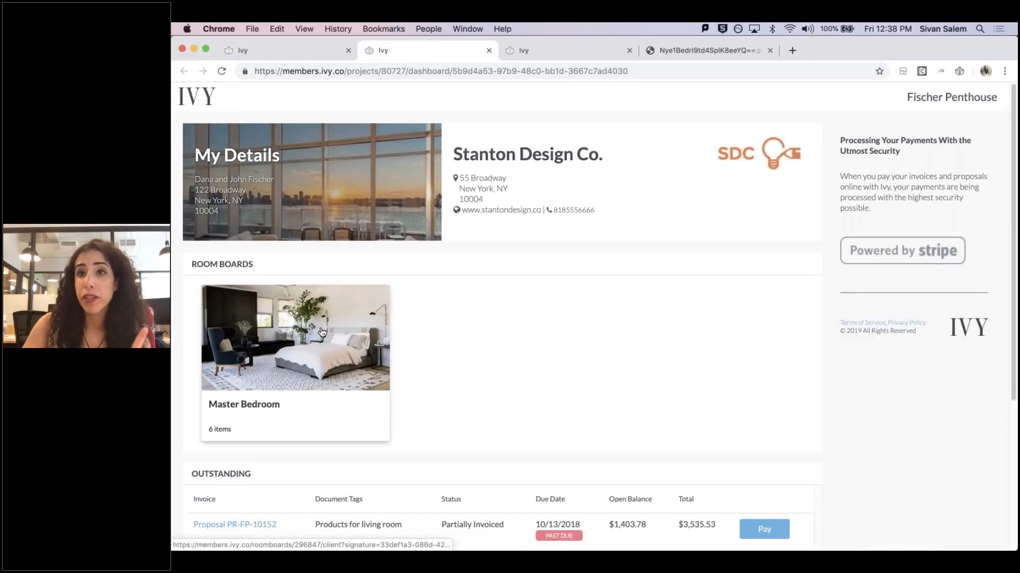
click(277, 346)
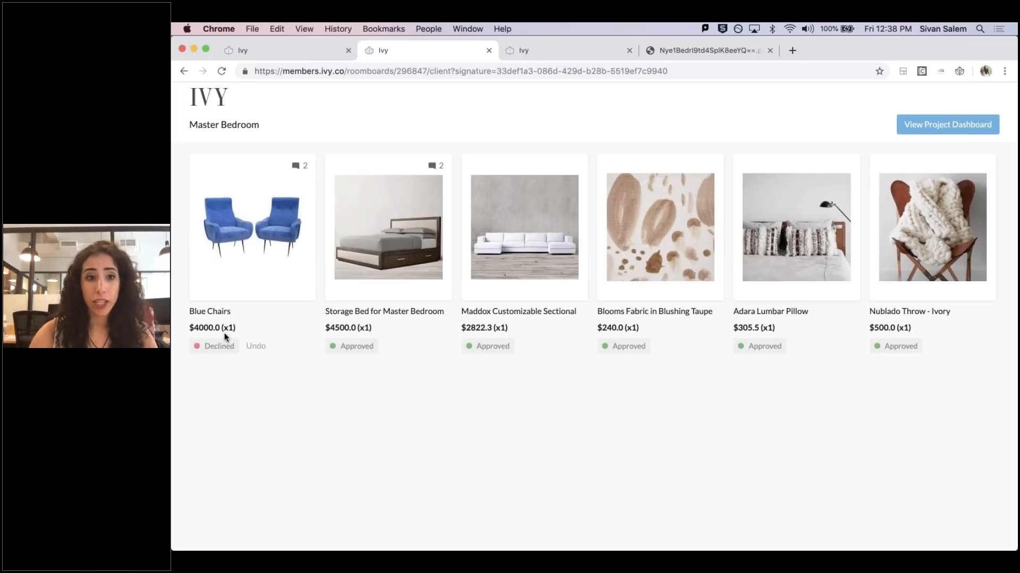
click(289, 50)
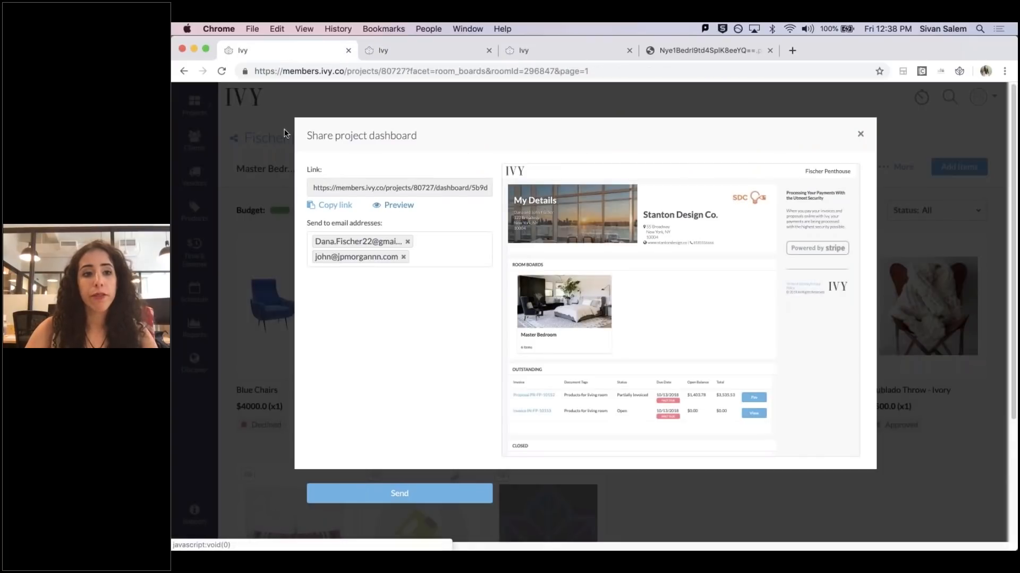
- Preview the shared project dashboard again, review its outstanding and closed invoices, and close the sharing dialog and client previews
click(256, 137)
click(234, 139)
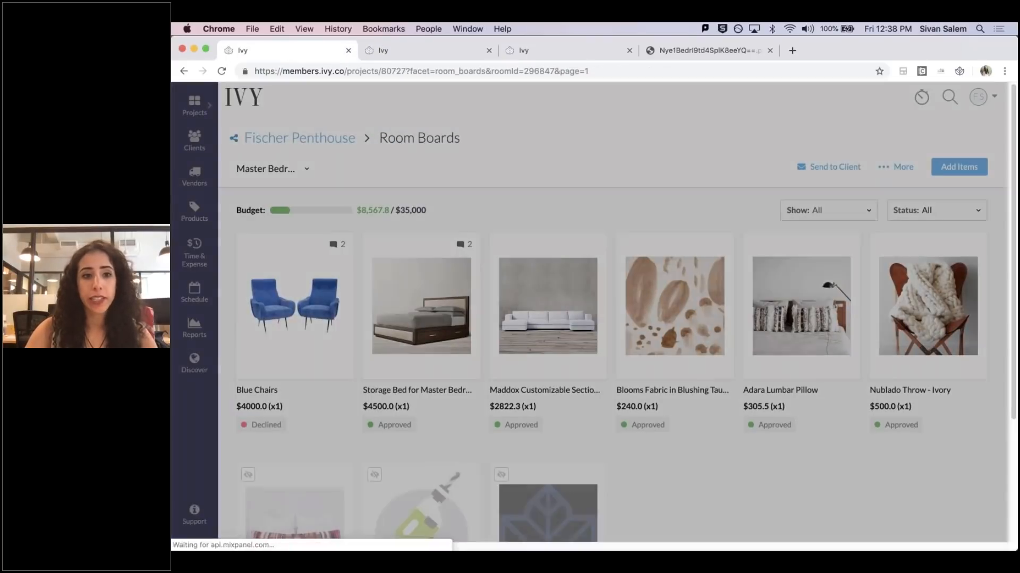
click(394, 205)
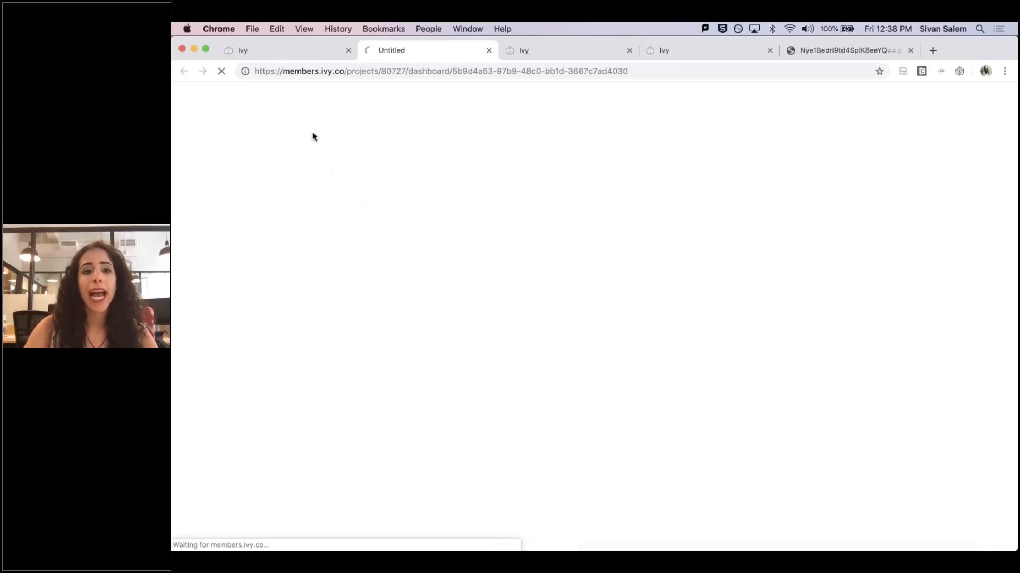
scroll(229, 409, down, 4)
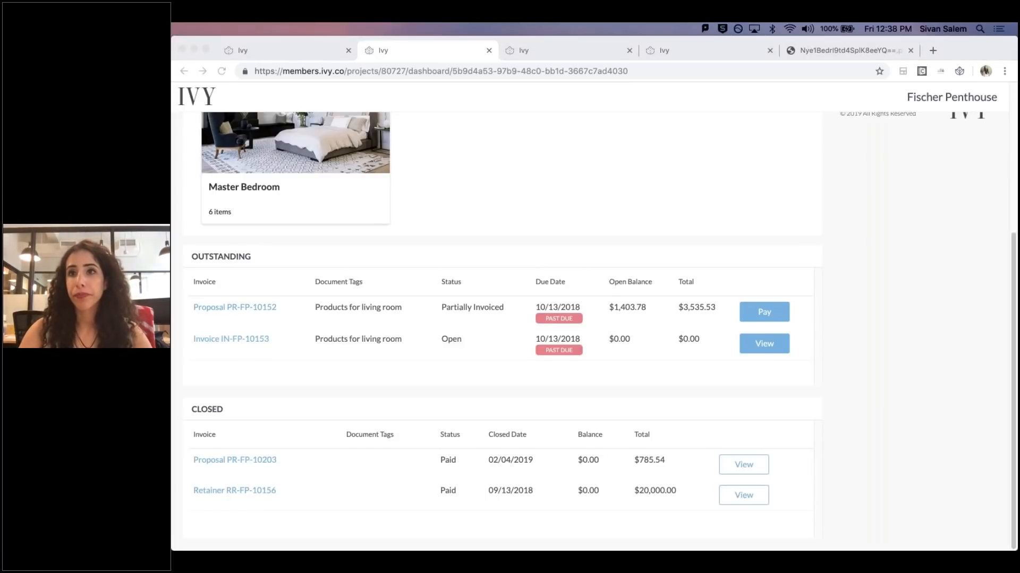
click(501, 96)
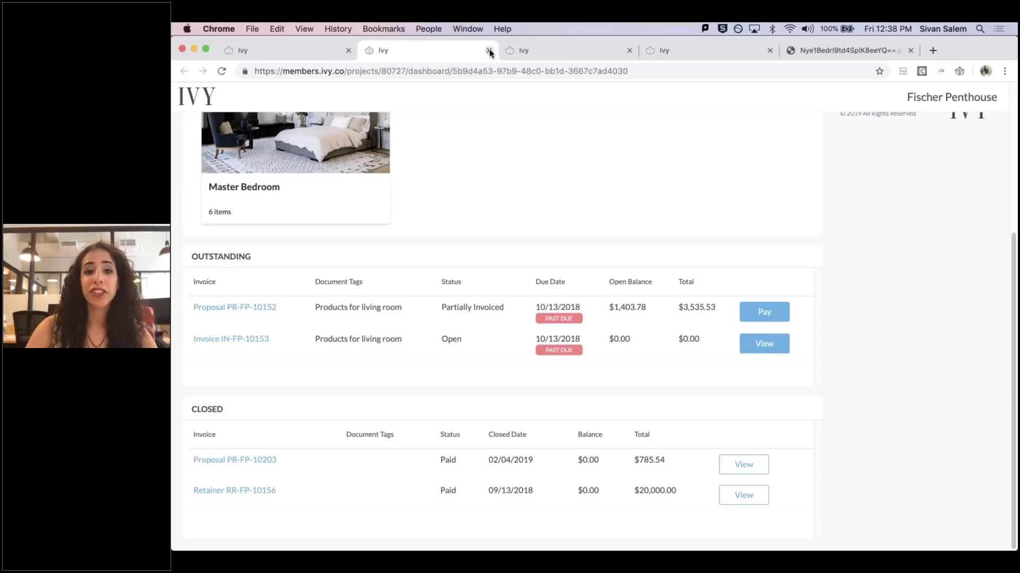
click(488, 50)
click(860, 136)
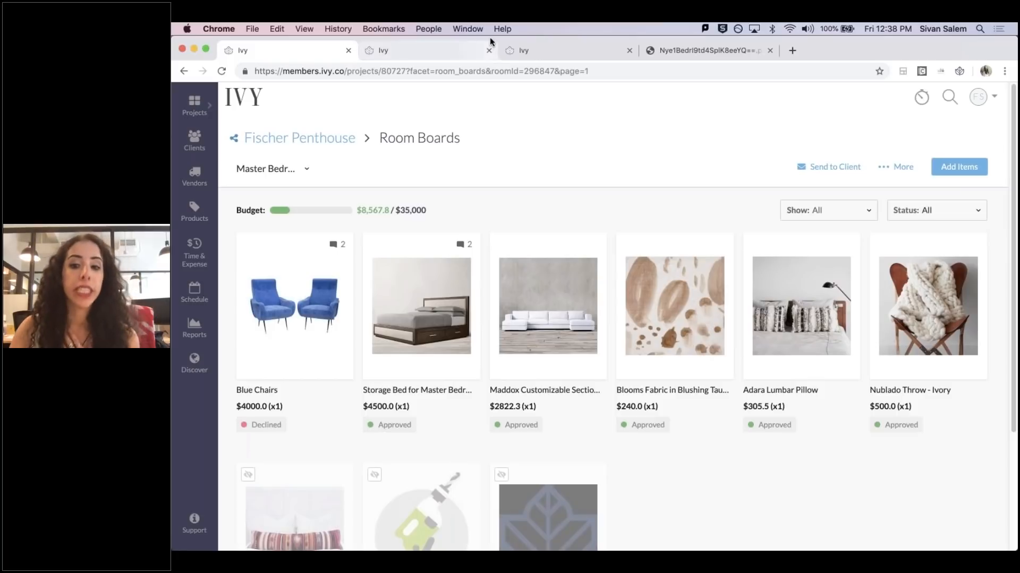
click(489, 51)
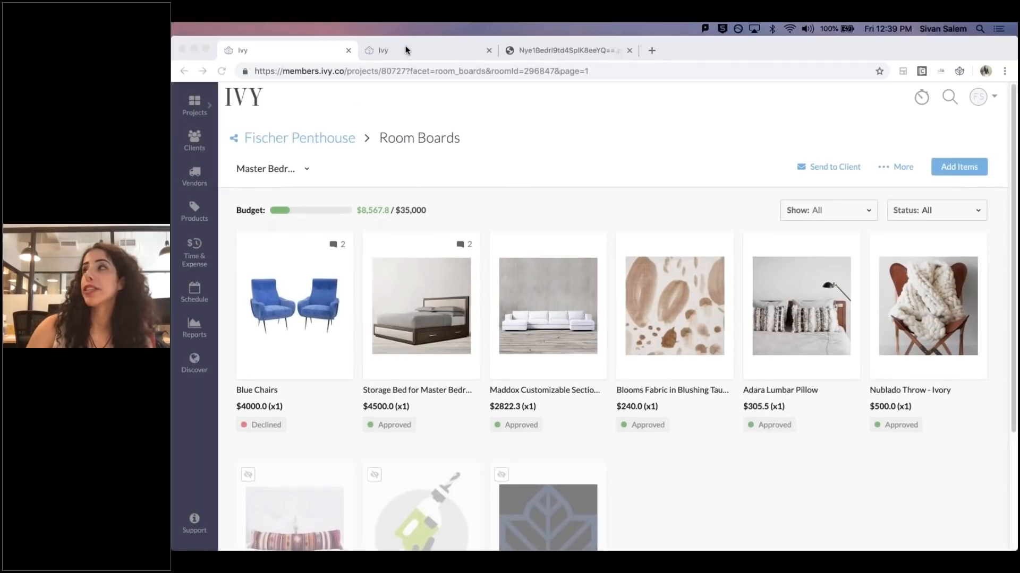
- Open the account settings in a separate tab, review the company details including logo, address and contact fields, and close that tab
click(982, 98)
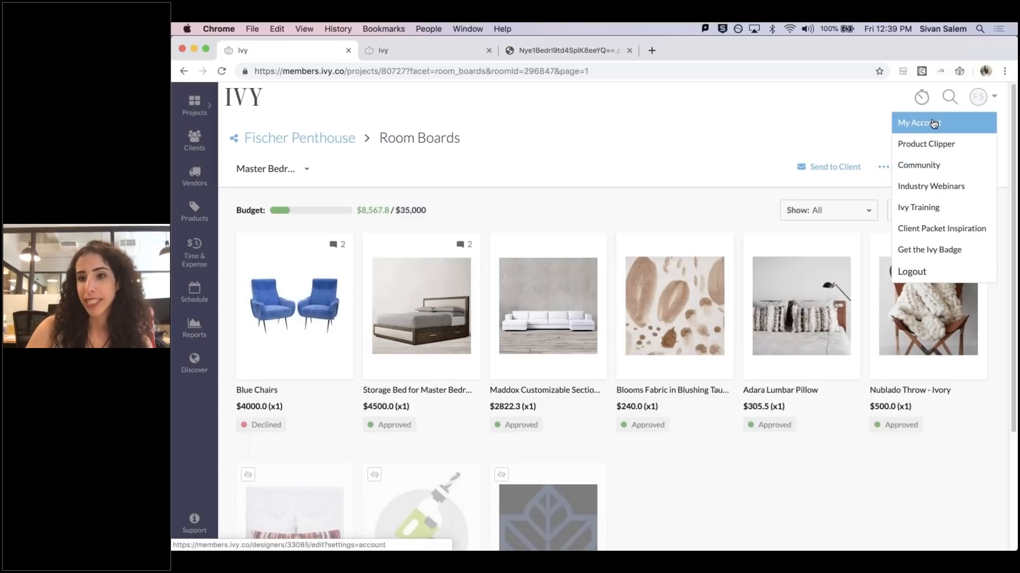
super+click(921, 126)
click(440, 50)
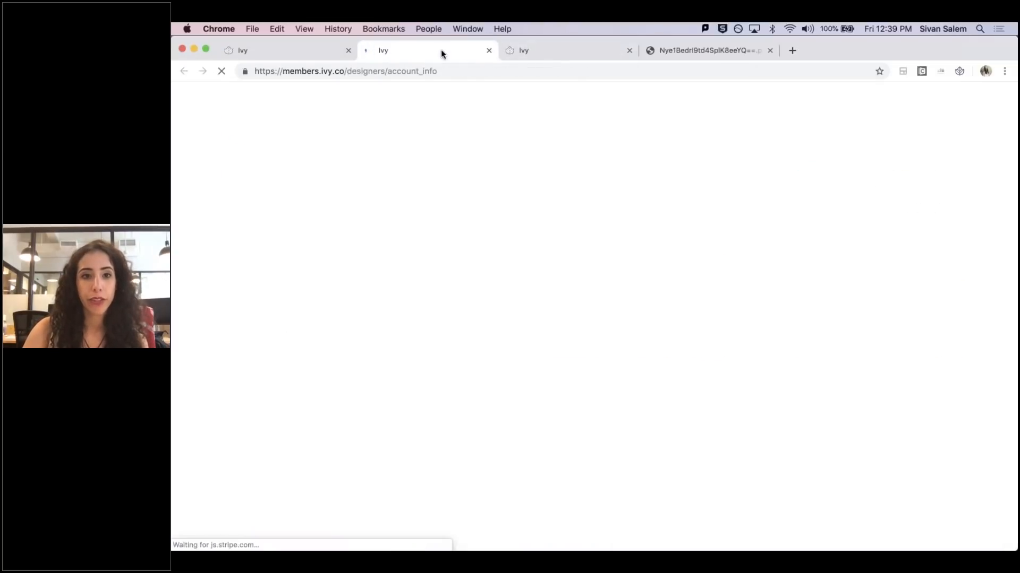
scroll(345, 308, down, 3)
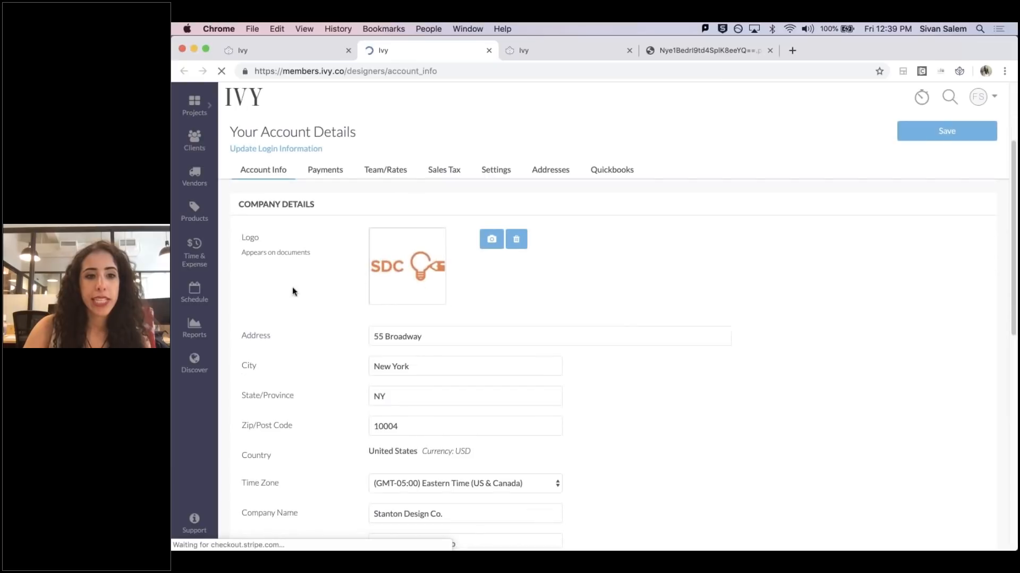
drag(235, 207, 316, 206)
click(366, 320)
scroll(362, 327, down, 1)
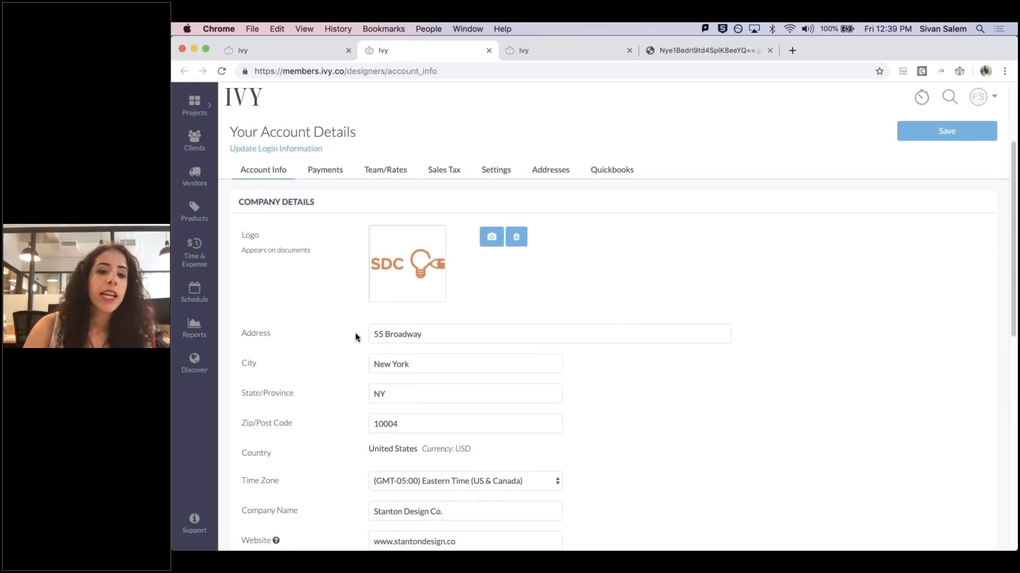
scroll(354, 440, down, 5)
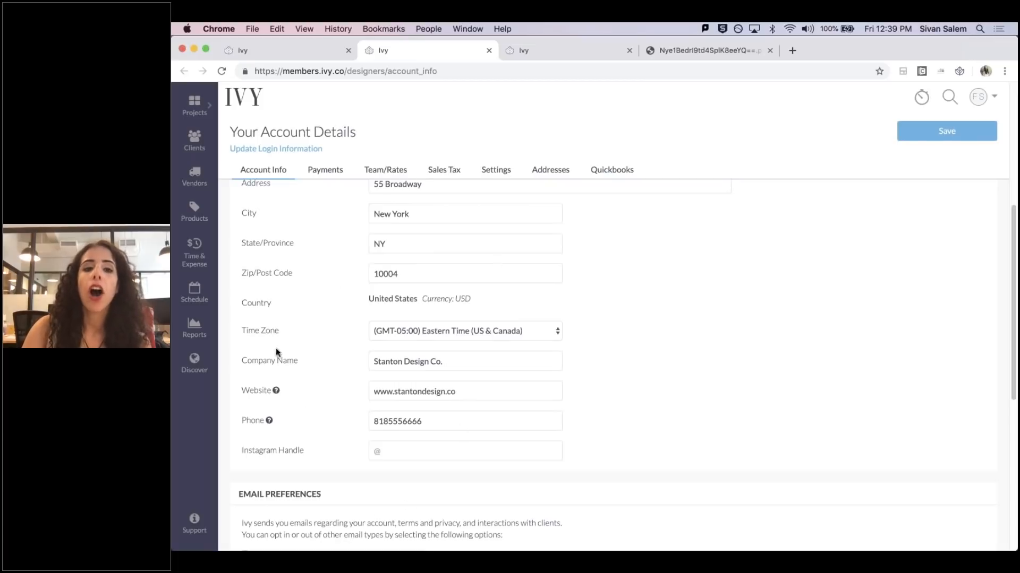
scroll(456, 392, up, 3)
scroll(451, 396, up, 1)
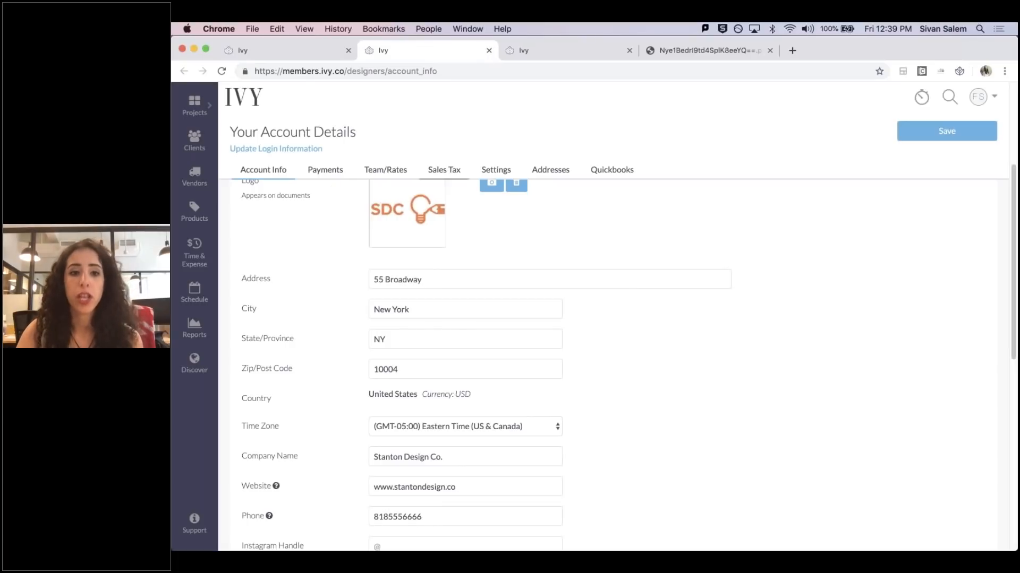
click(488, 51)
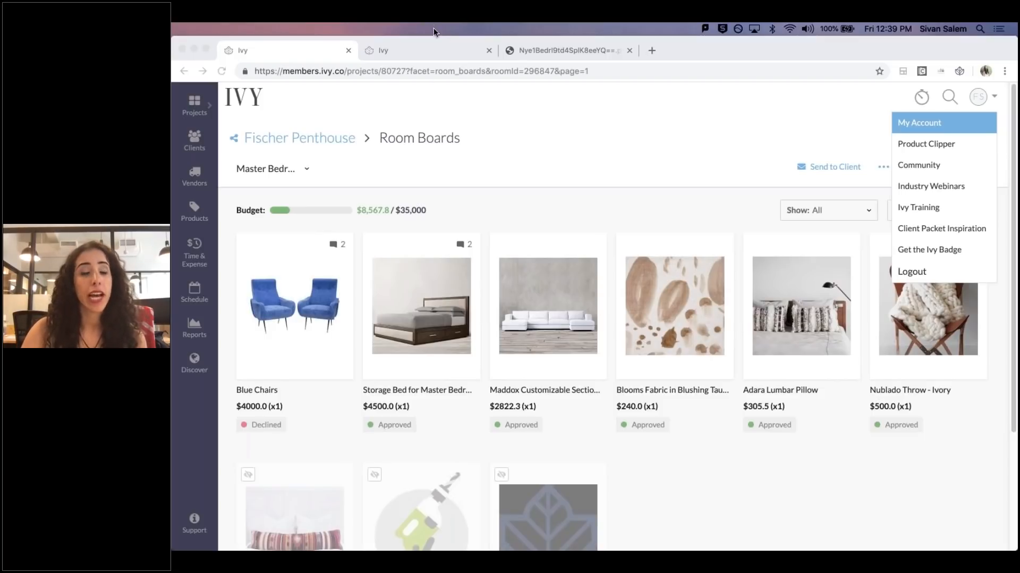
- Open the sharing options for the Fischer Penthouse project dashboard, review them, and close them without sending
click(546, 127)
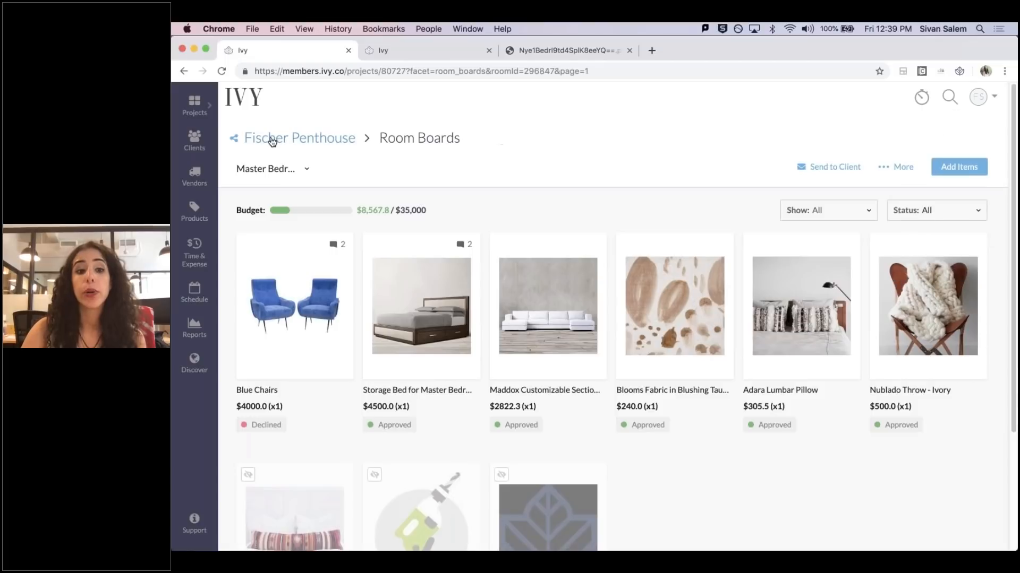
click(234, 138)
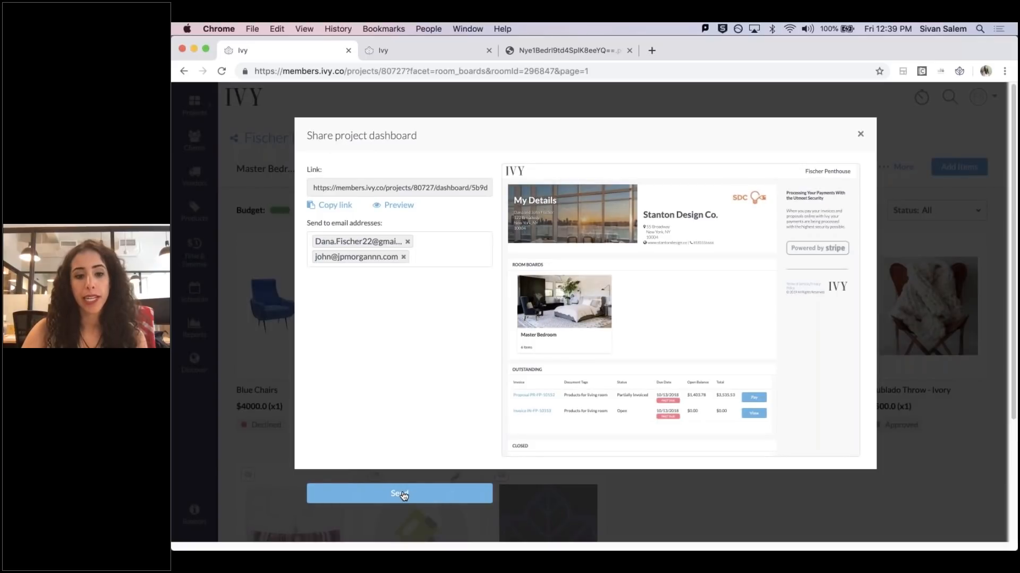
click(861, 135)
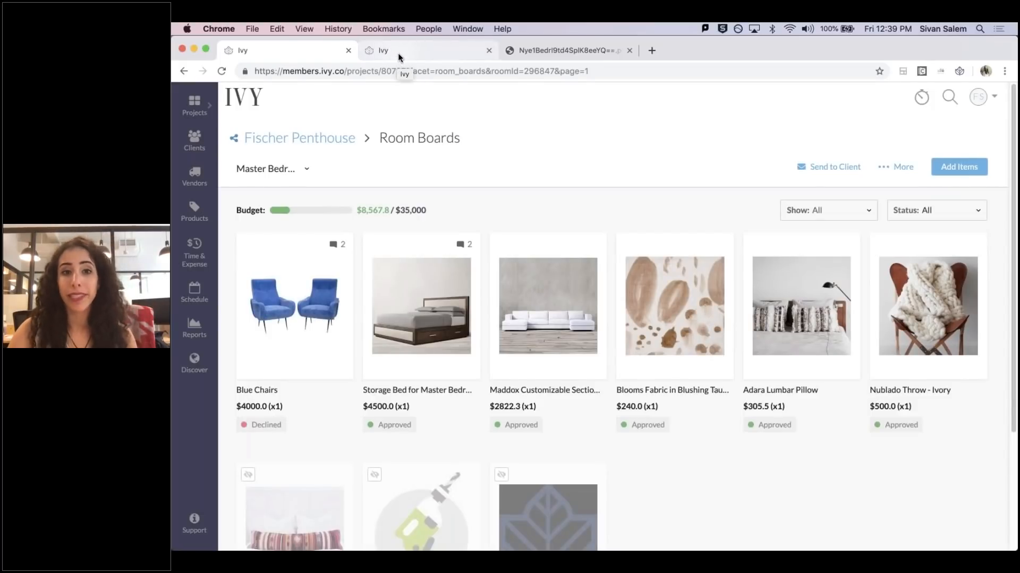
- Switch to the client preview, view the Fischer Penthouse project dashboard, and open its Master Bedroom board
click(438, 49)
click(962, 125)
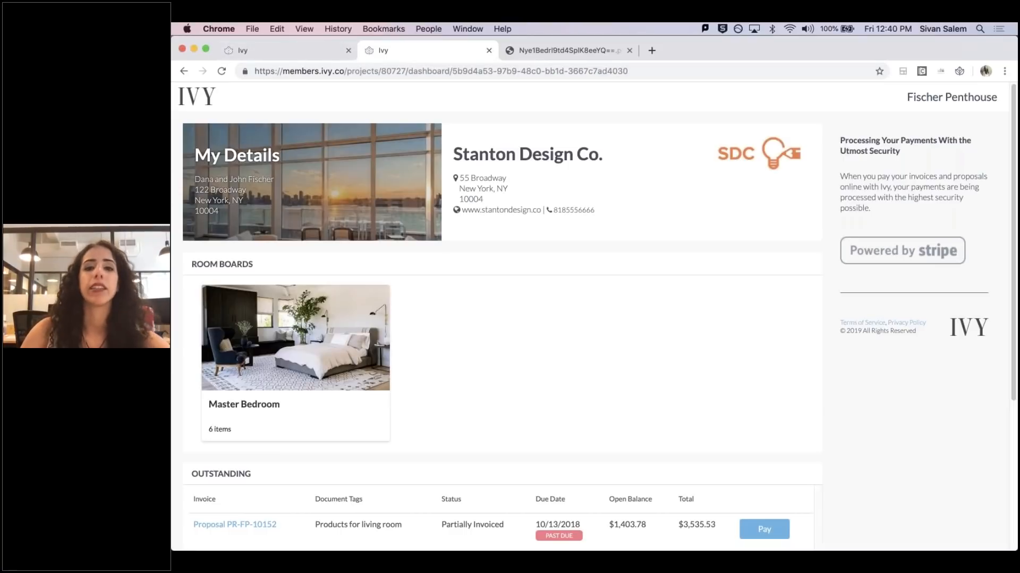
key(super+Tab)
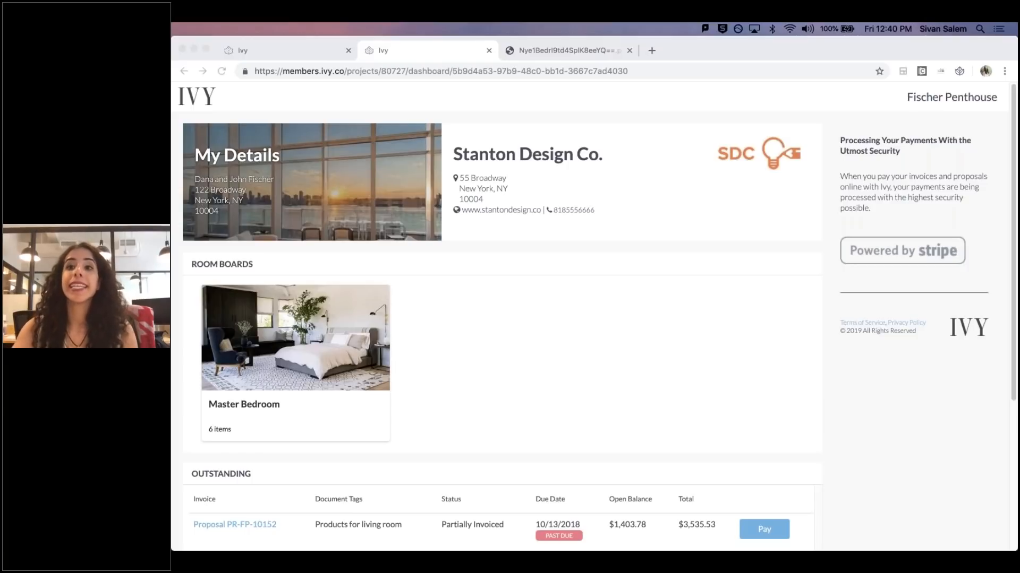
click(299, 343)
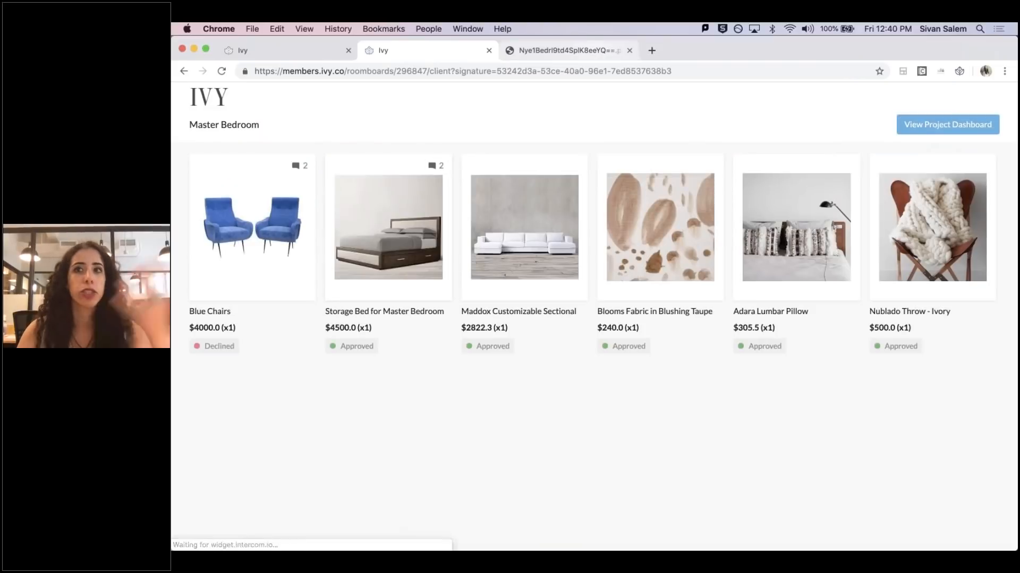
- Open the Adara Lumbar Pillow item in the client view, look through its alternate images, and close it
click(823, 228)
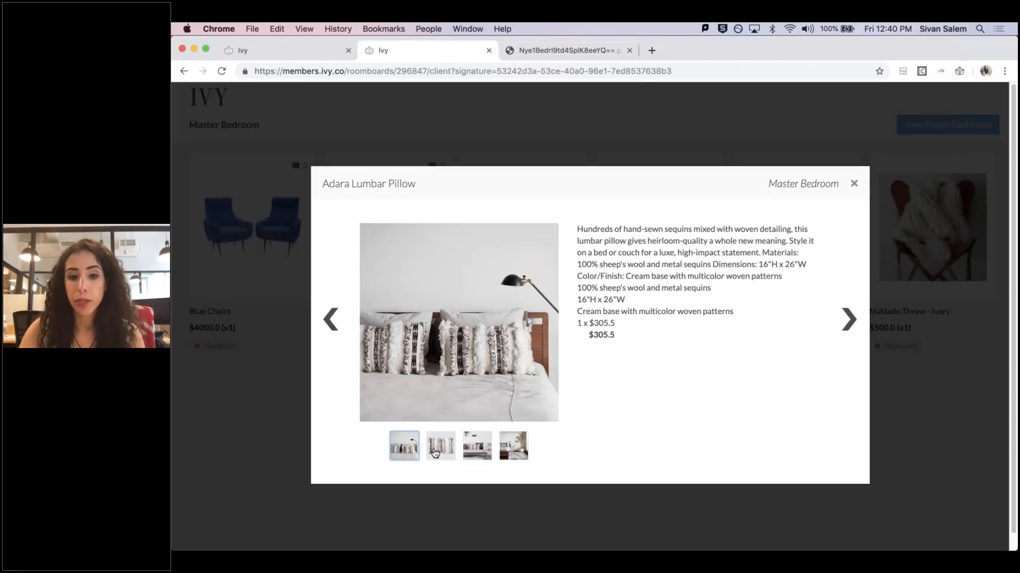
click(454, 442)
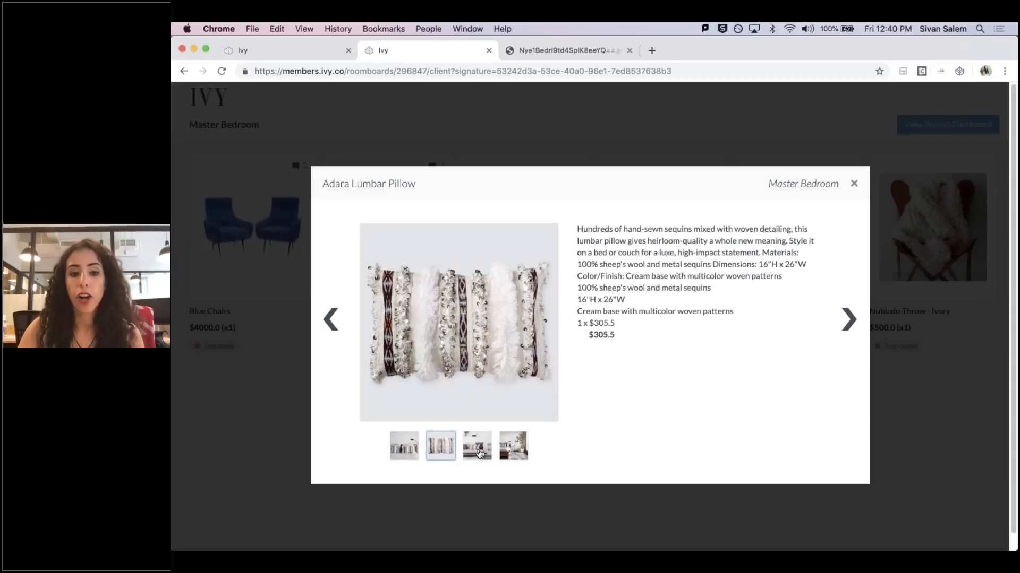
click(487, 450)
click(518, 453)
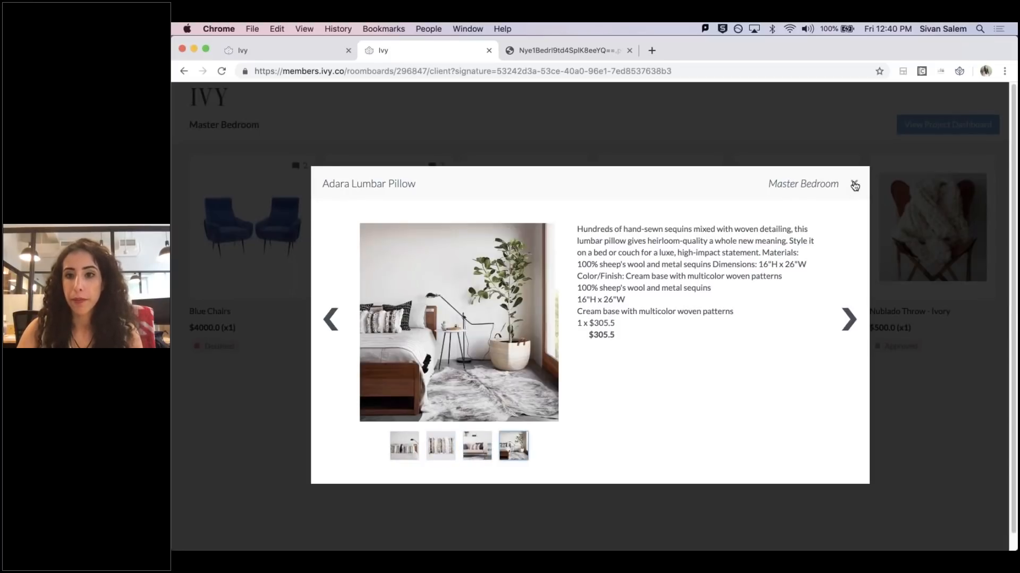
click(852, 183)
key(super+Tab)
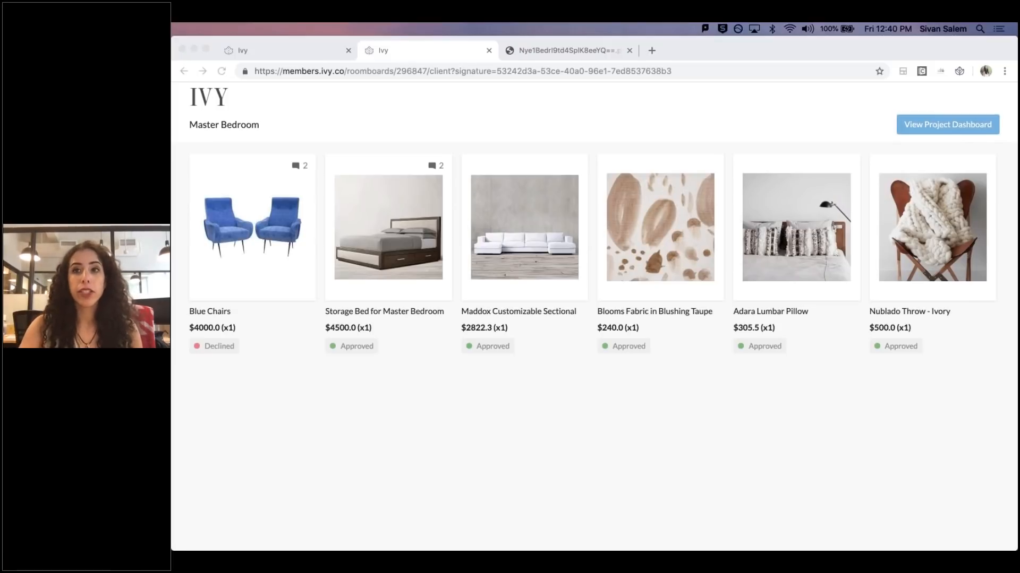
click(439, 129)
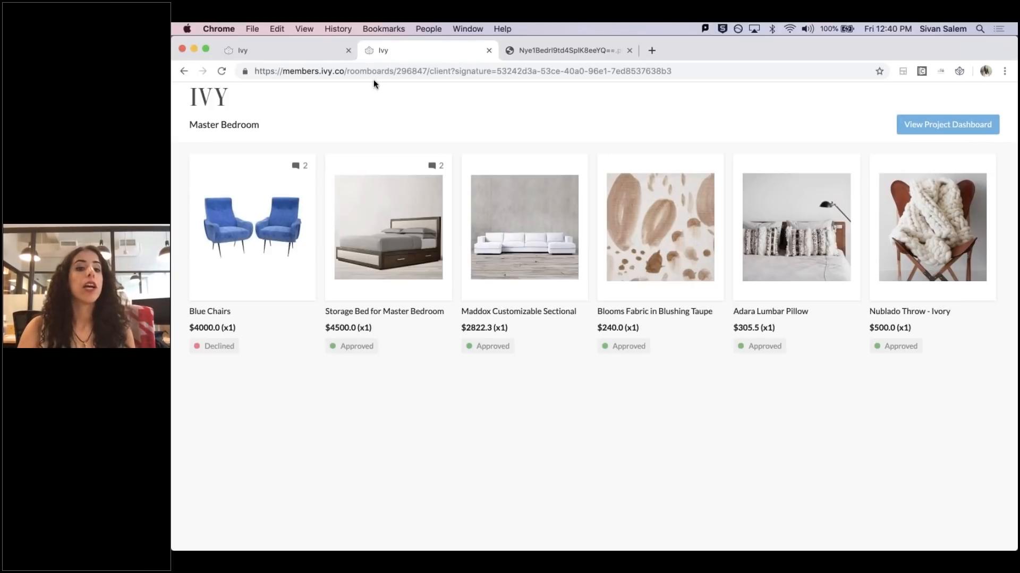
- Return to the designer's Master Bedroom room board and examine the statuses of both client-visible and hidden items
click(330, 54)
scroll(527, 243, down, 3)
scroll(778, 424, up, 1)
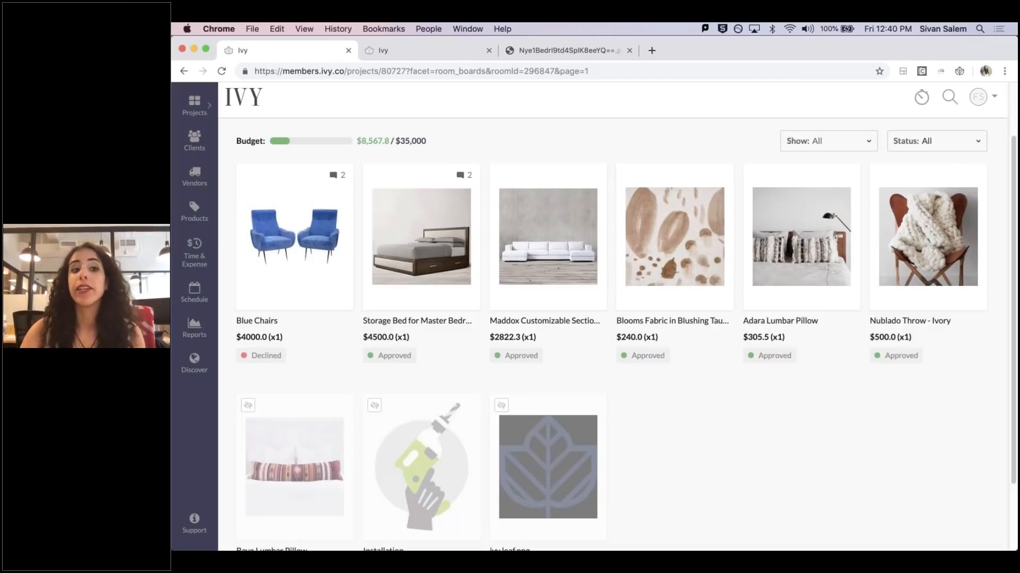
key(super+Tab)
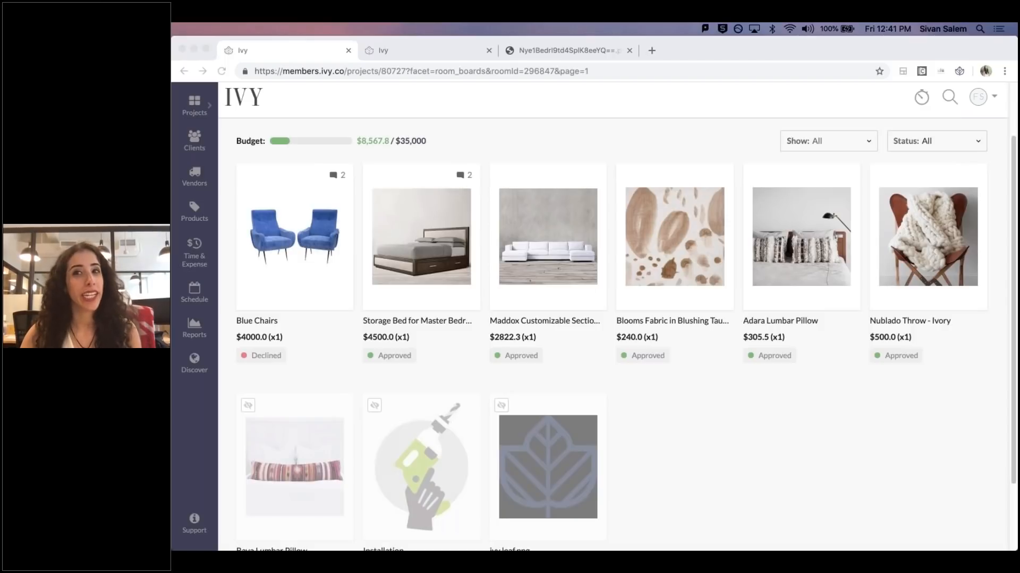
click(538, 145)
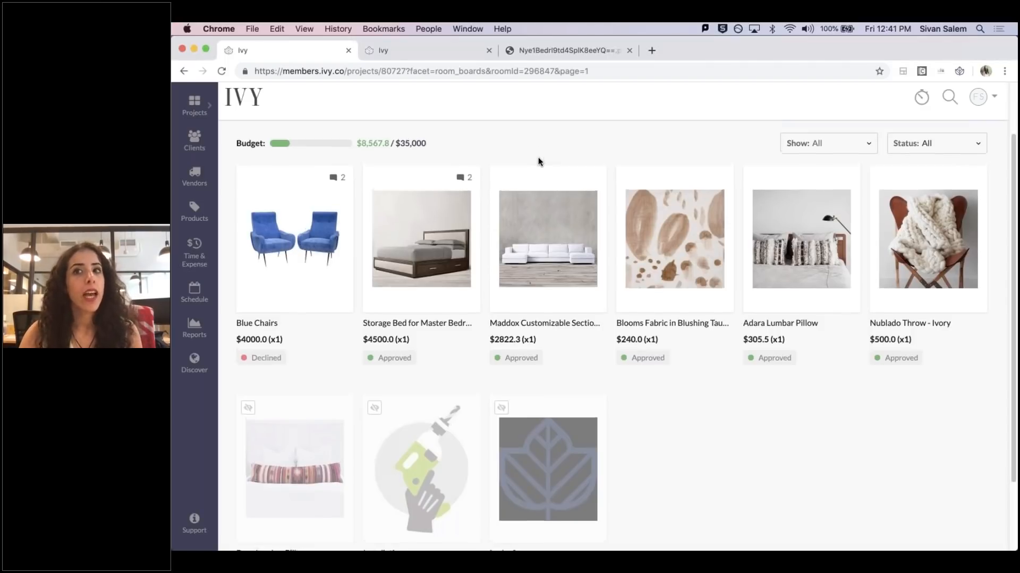
scroll(540, 161, up, 3)
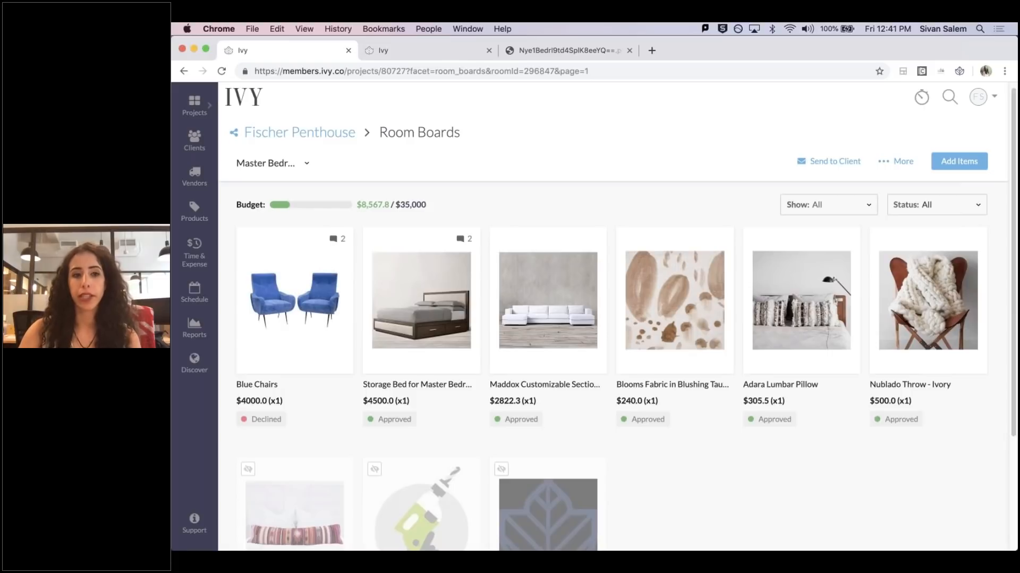
key(super+Tab)
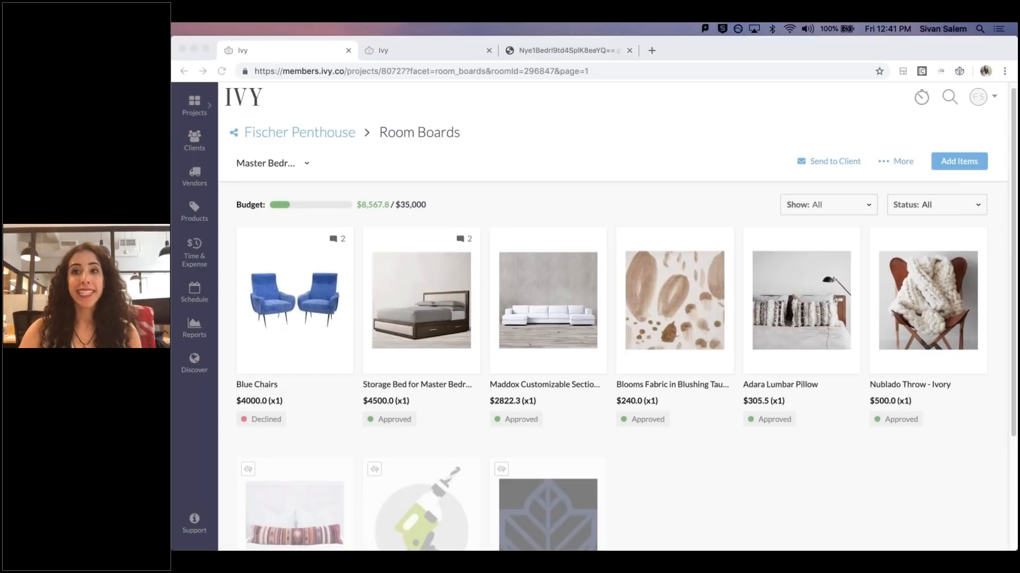
click(500, 183)
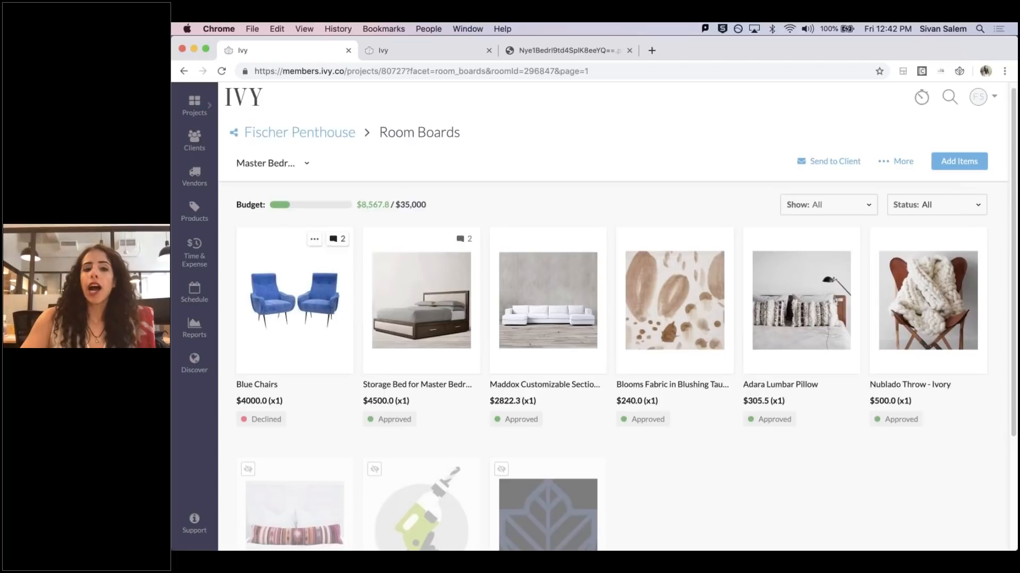
scroll(362, 416, down, 3)
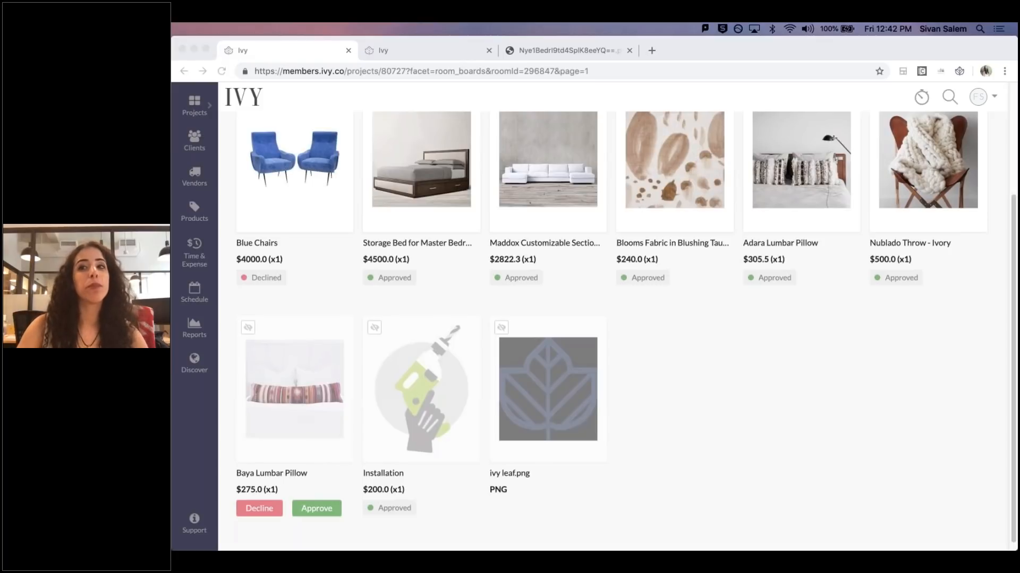
click(648, 375)
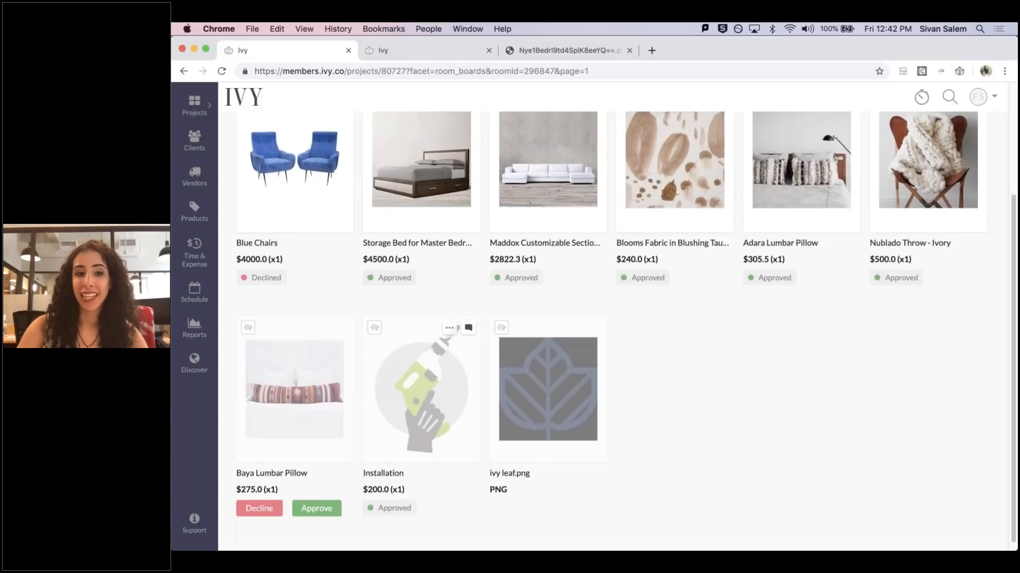
scroll(424, 356, up, 3)
- Check the board's status filter choices and the Blue Chairs item's options, leaving both unchanged
click(314, 197)
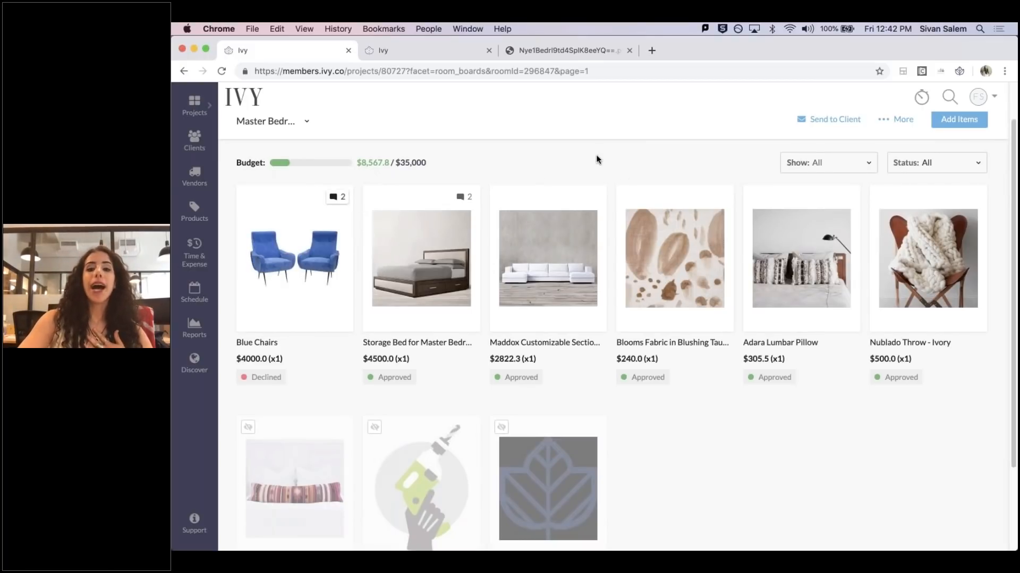
click(942, 164)
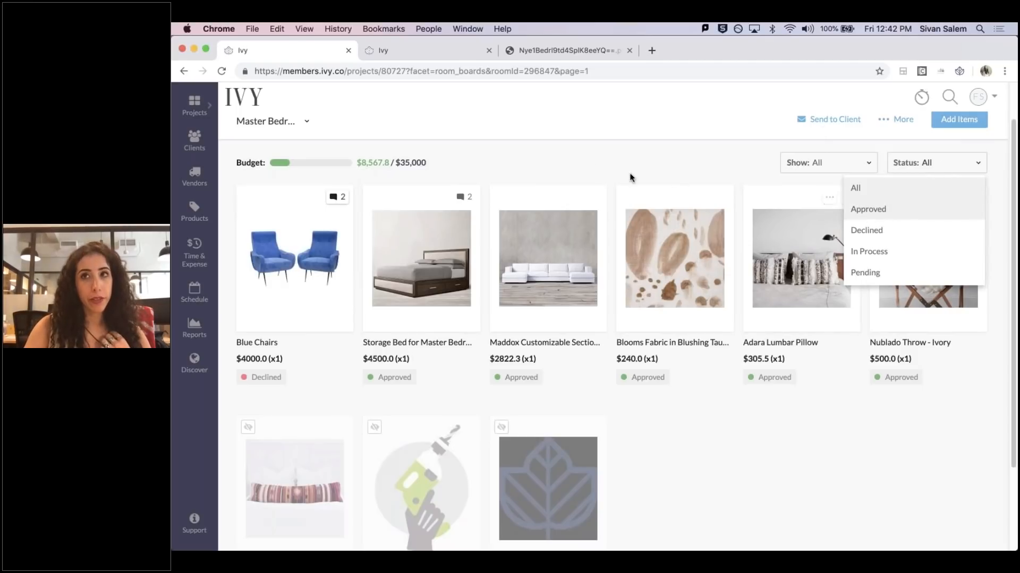
click(595, 168)
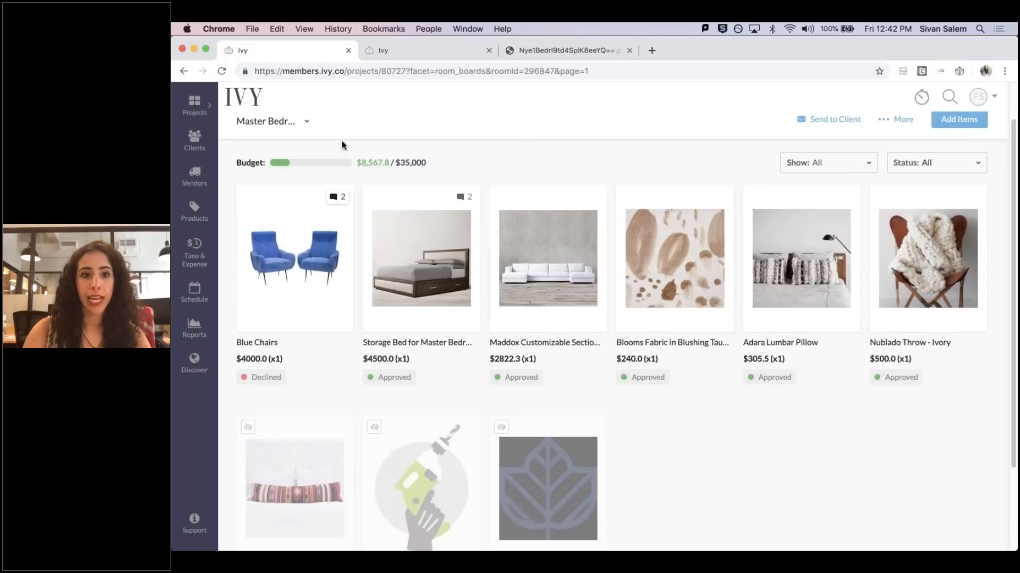
click(315, 197)
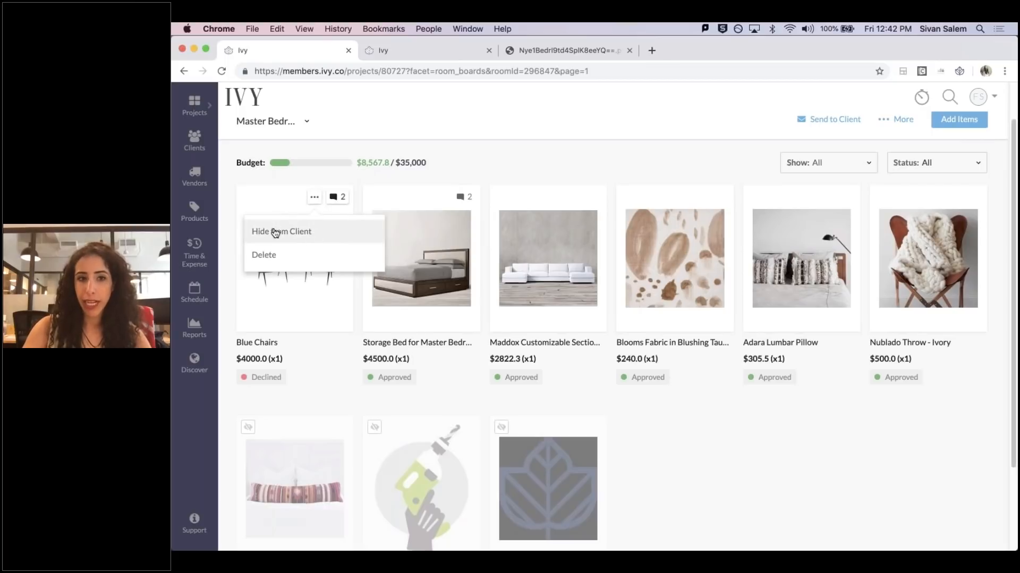
click(540, 172)
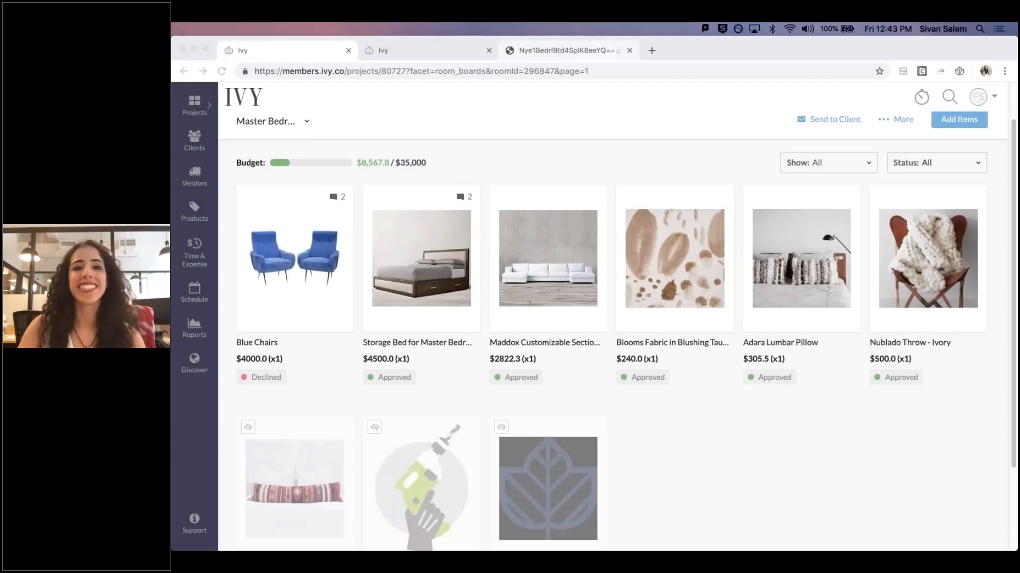
click(509, 122)
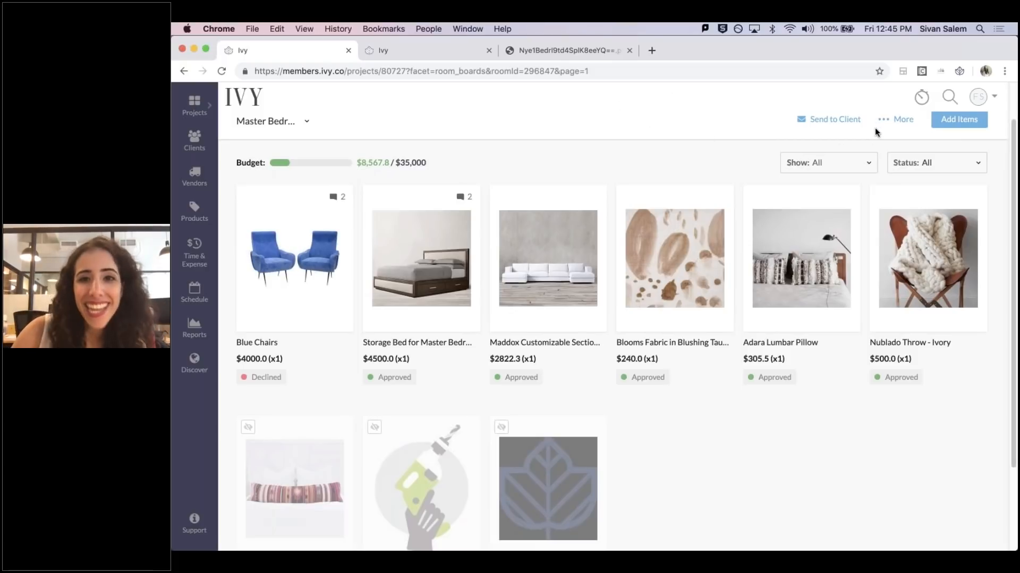
- Start converting the room board to a document, review the eligible items, and select all Master Bedroom items for a new proposal
click(891, 123)
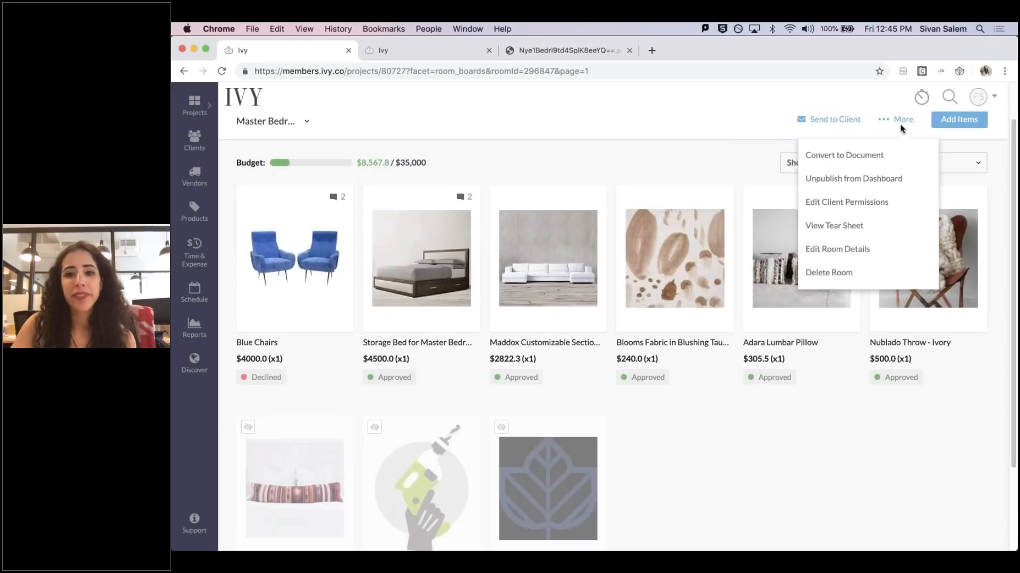
click(856, 158)
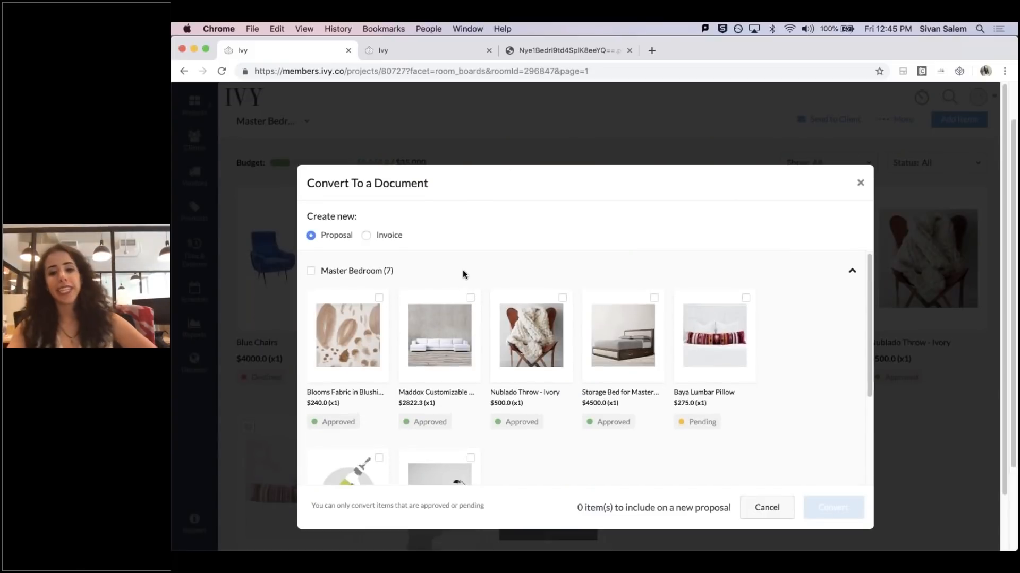
scroll(460, 276, down, 3)
scroll(457, 287, down, 1)
scroll(456, 296, up, 5)
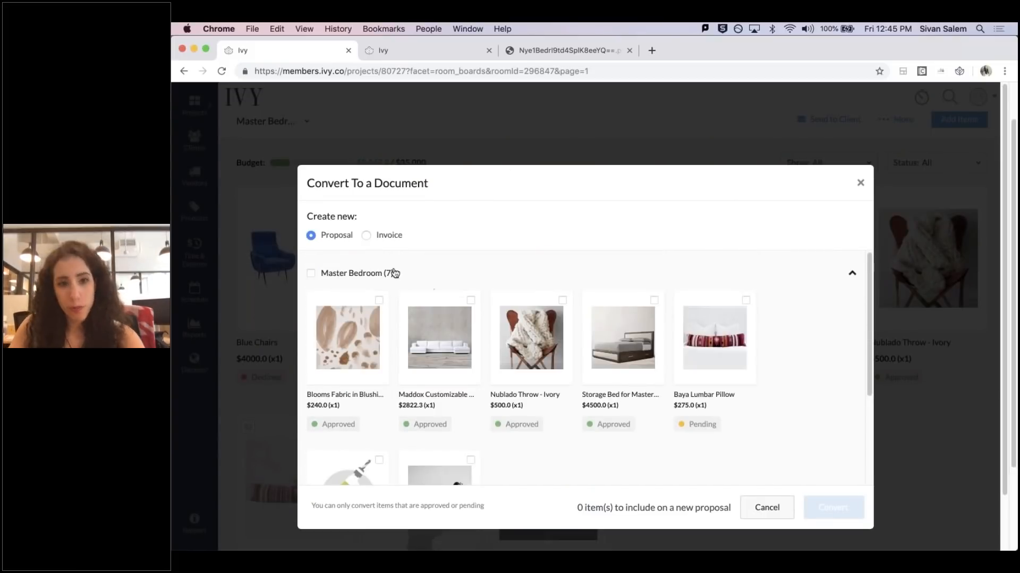
scroll(392, 304, down, 1)
scroll(391, 305, down, 4)
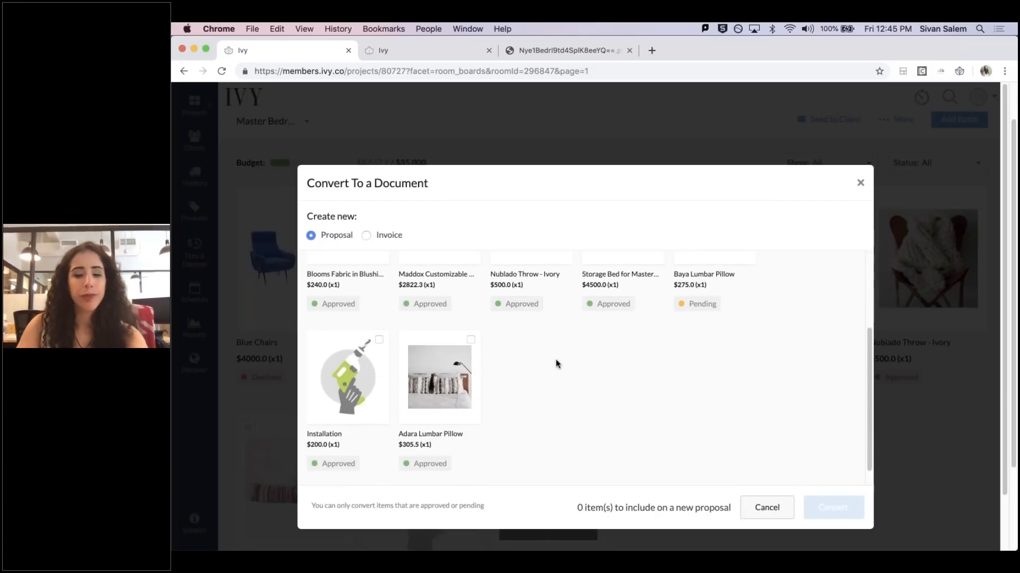
scroll(619, 401, down, 1)
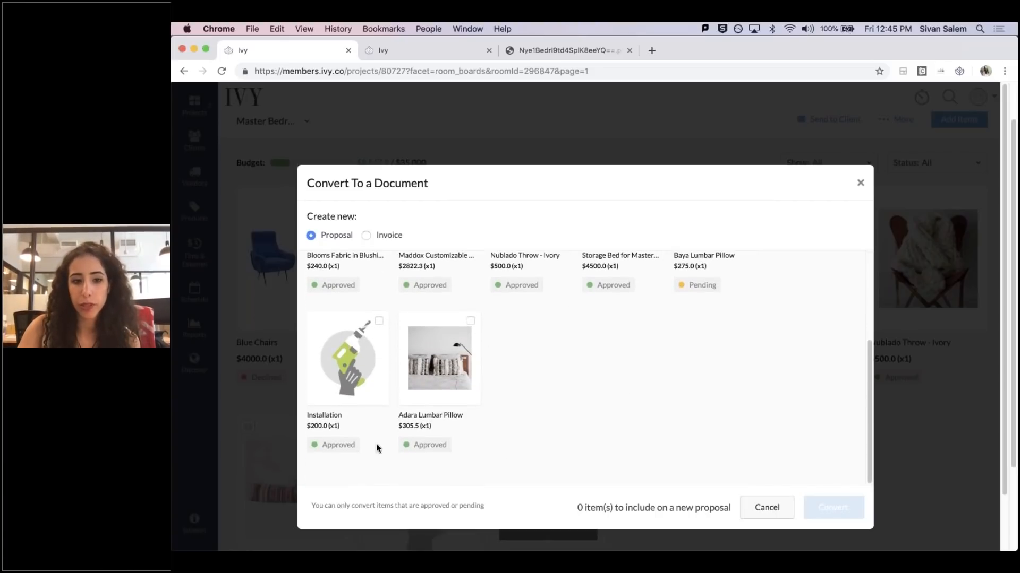
scroll(380, 430, up, 5)
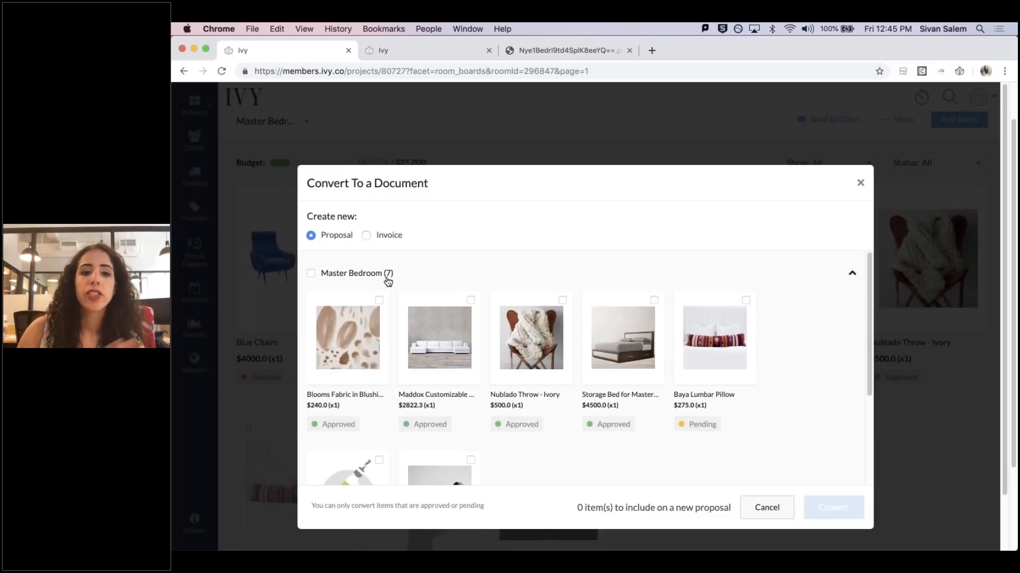
scroll(371, 372, down, 5)
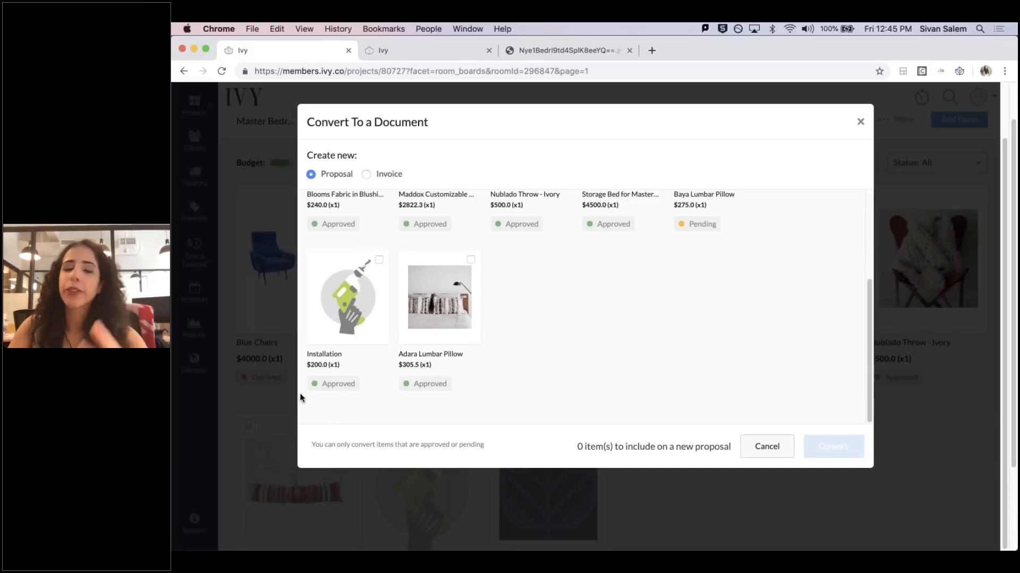
scroll(408, 428, up, 2)
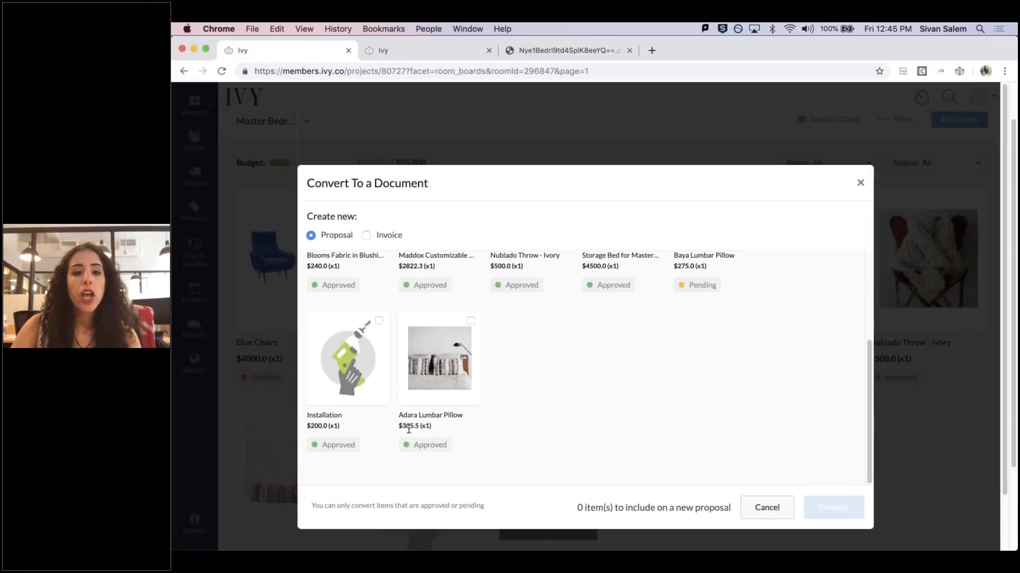
scroll(409, 429, up, 4)
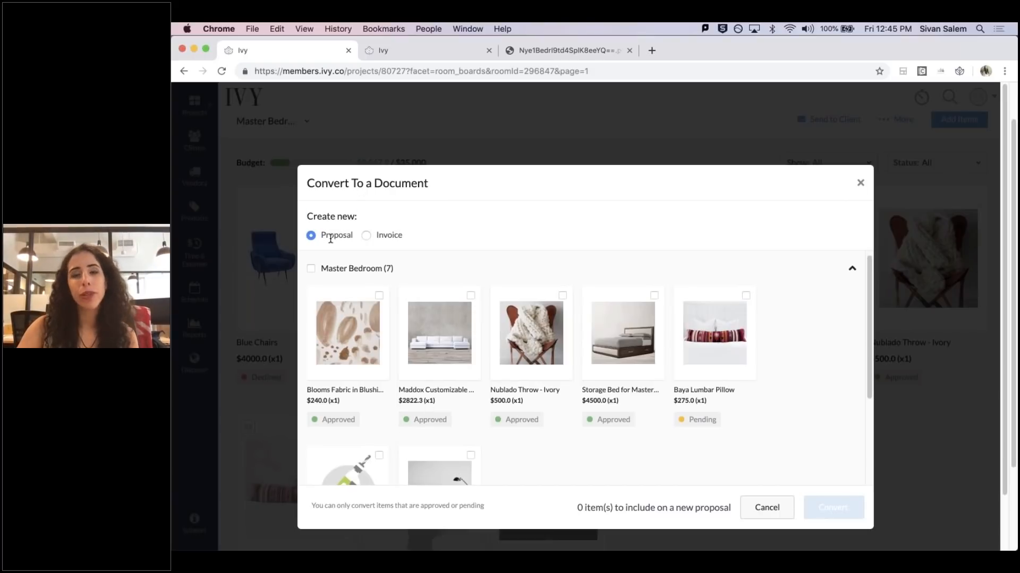
click(312, 269)
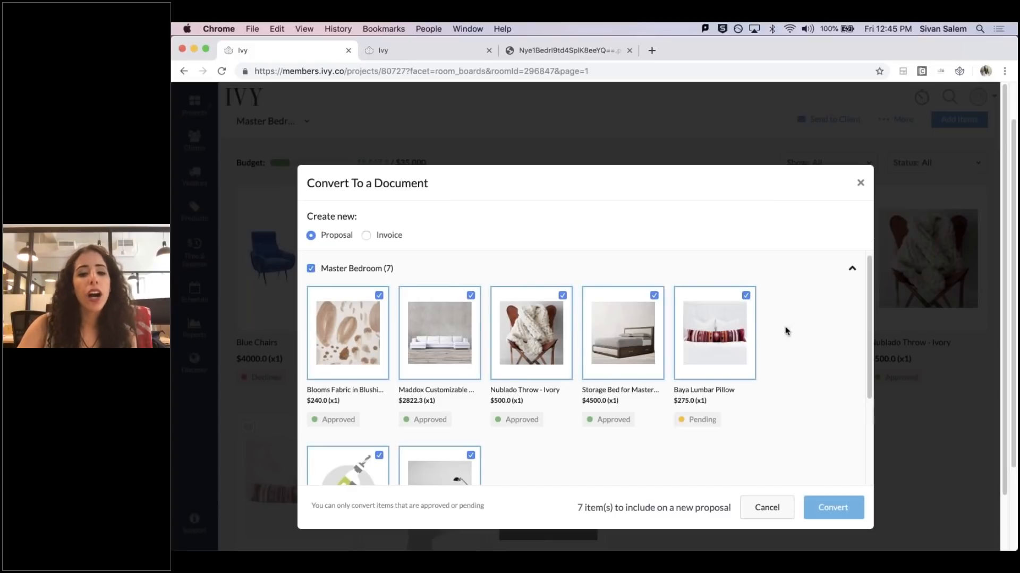
- Exclude the pending Baya Lumbar Pillow from the selection and convert the remaining Master Bedroom items into a new proposal
click(746, 296)
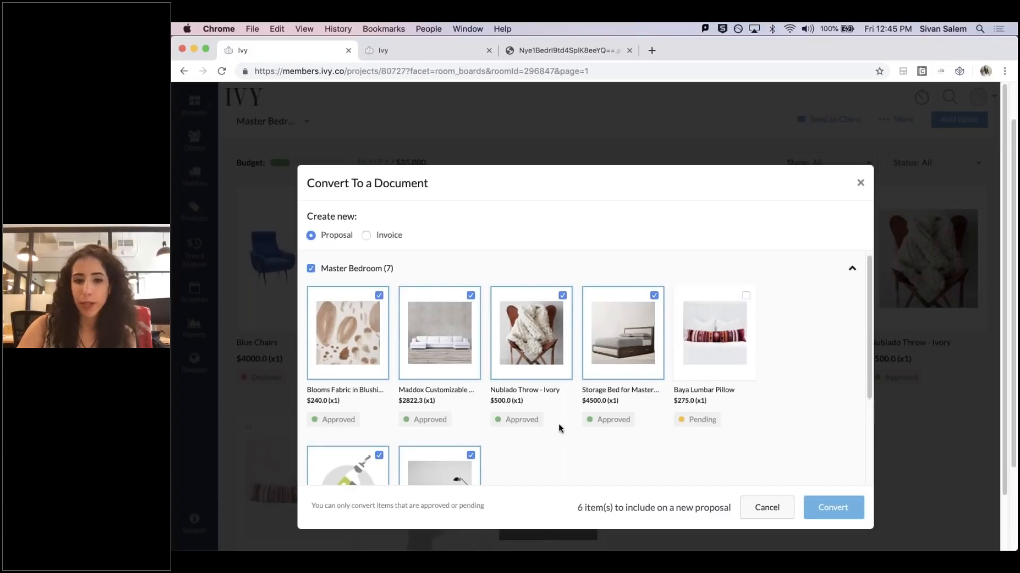
scroll(560, 428, down, 3)
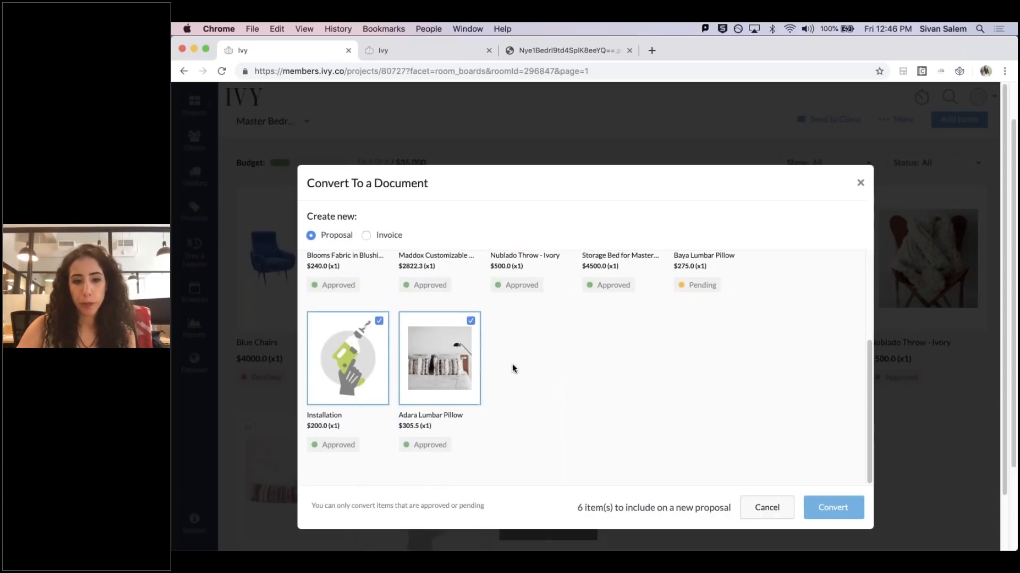
scroll(538, 391, up, 3)
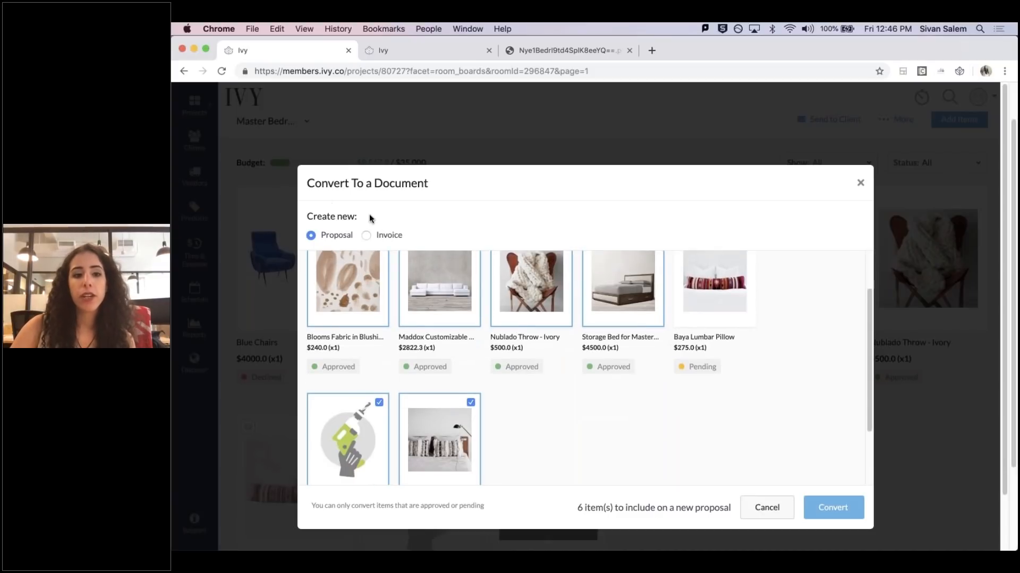
click(822, 510)
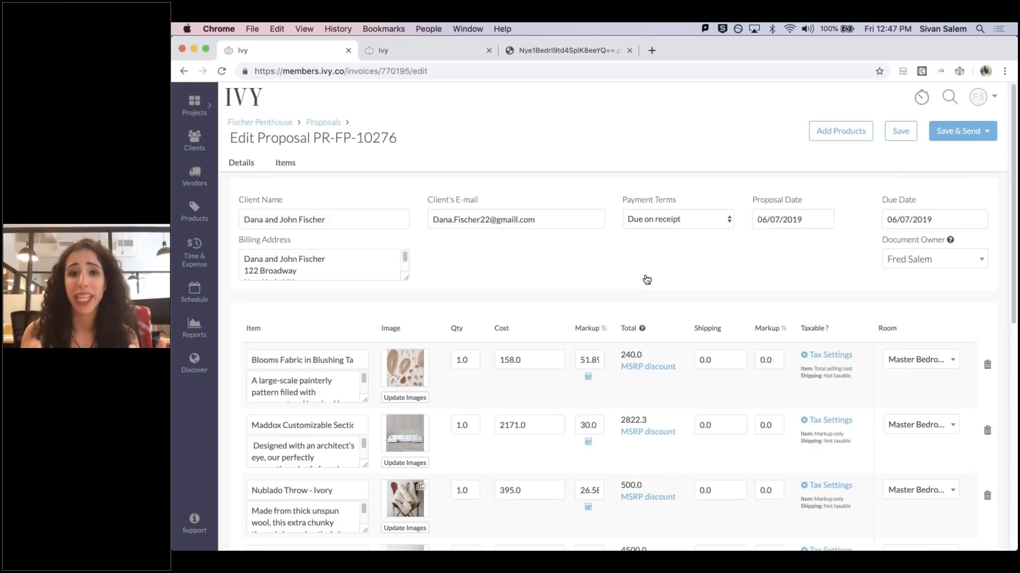
- Review the new proposal's line items, including their costs, markups and descriptions, down to the Adara Lumbar Pillow
scroll(646, 279, down, 5)
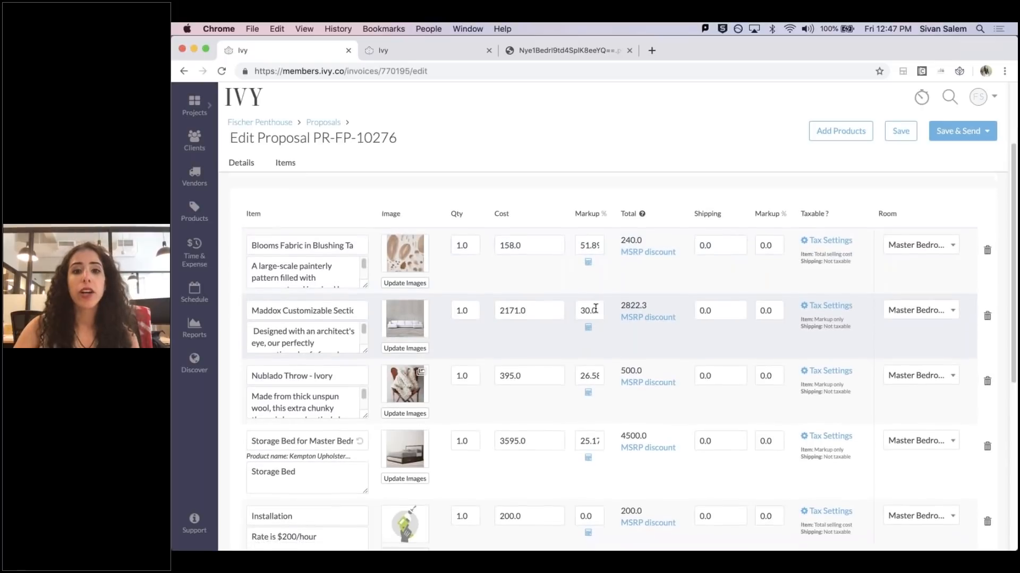
scroll(489, 292, up, 2)
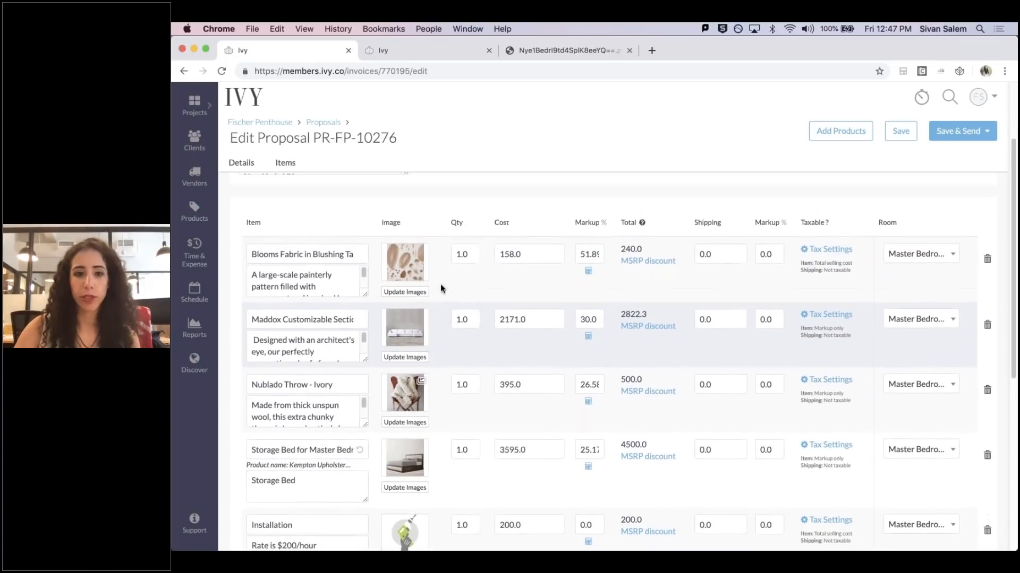
scroll(452, 270, down, 3)
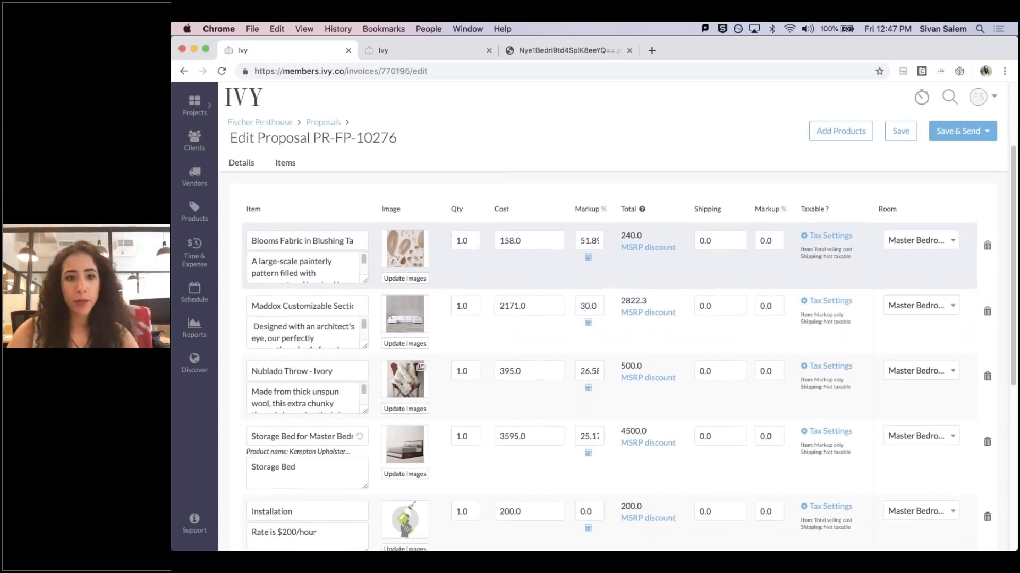
scroll(389, 302, down, 3)
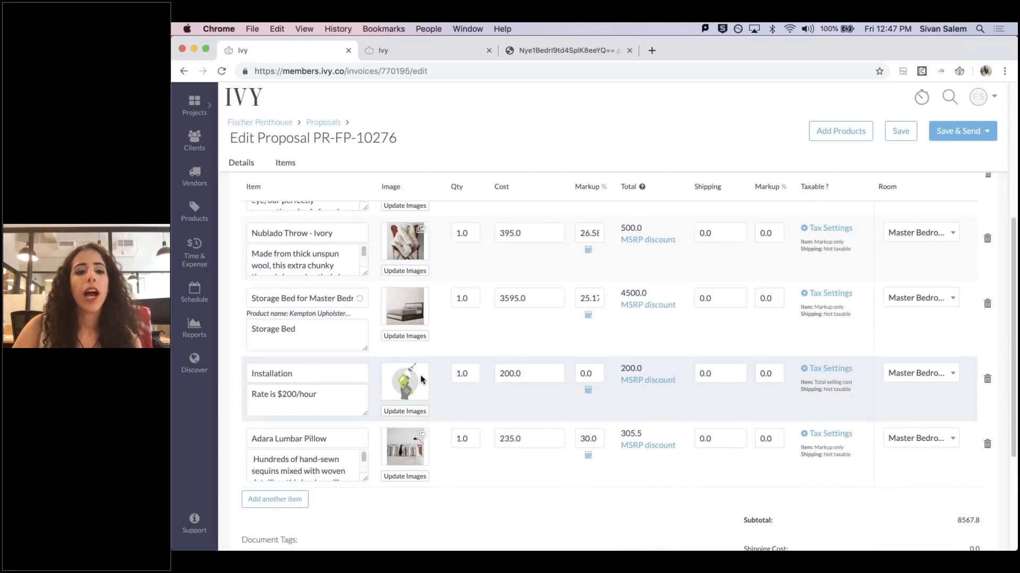
click(307, 404)
scroll(304, 452, down, 2)
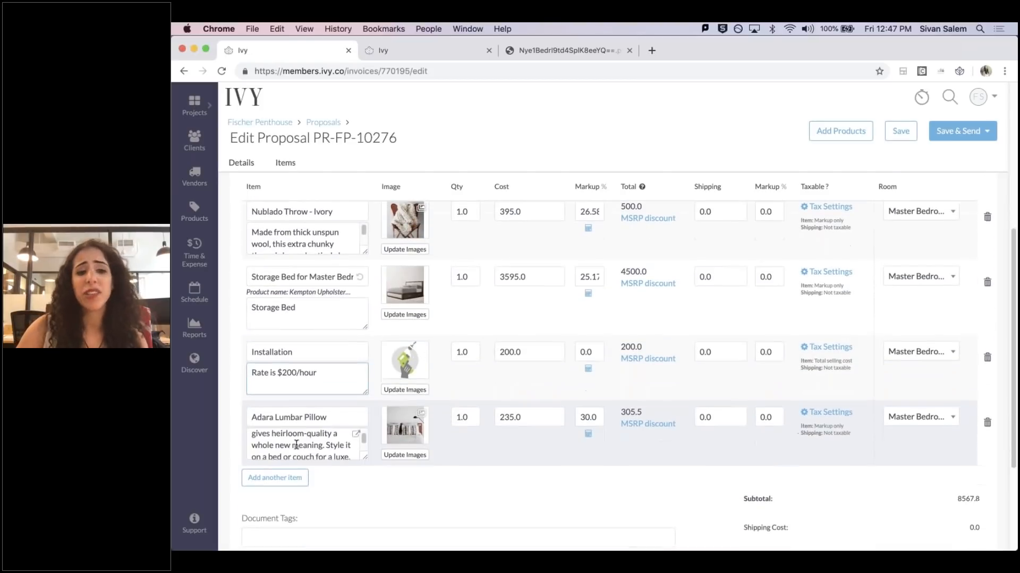
- Start adding another item, browse All Products instead of Project Drafts, and close the product list without adding anything
click(280, 479)
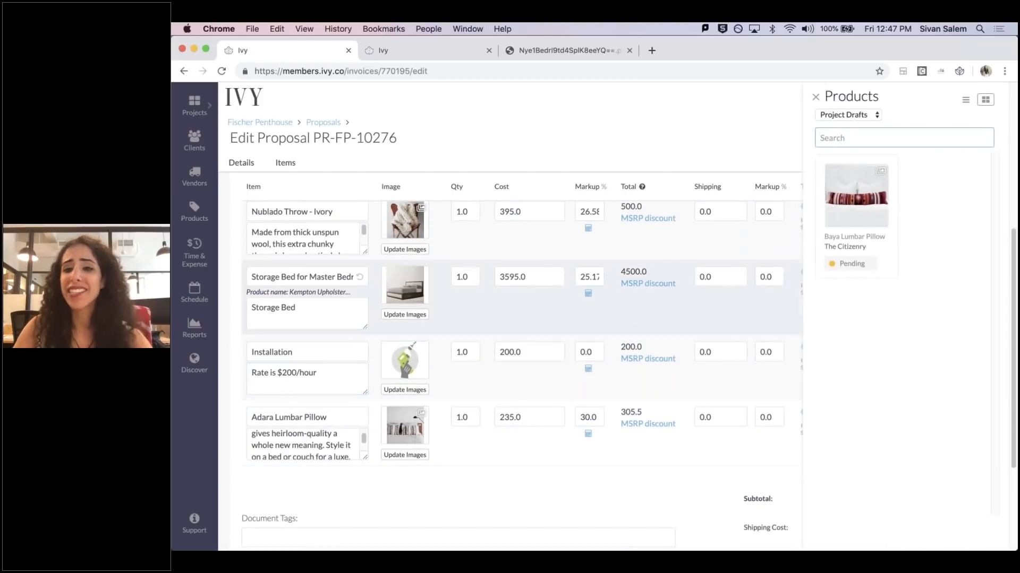
click(849, 116)
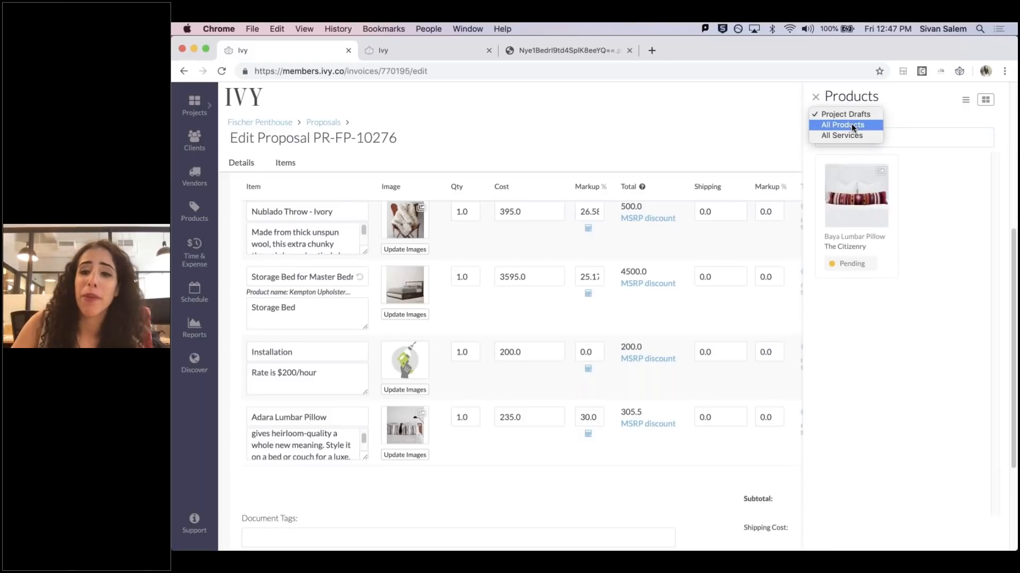
click(851, 124)
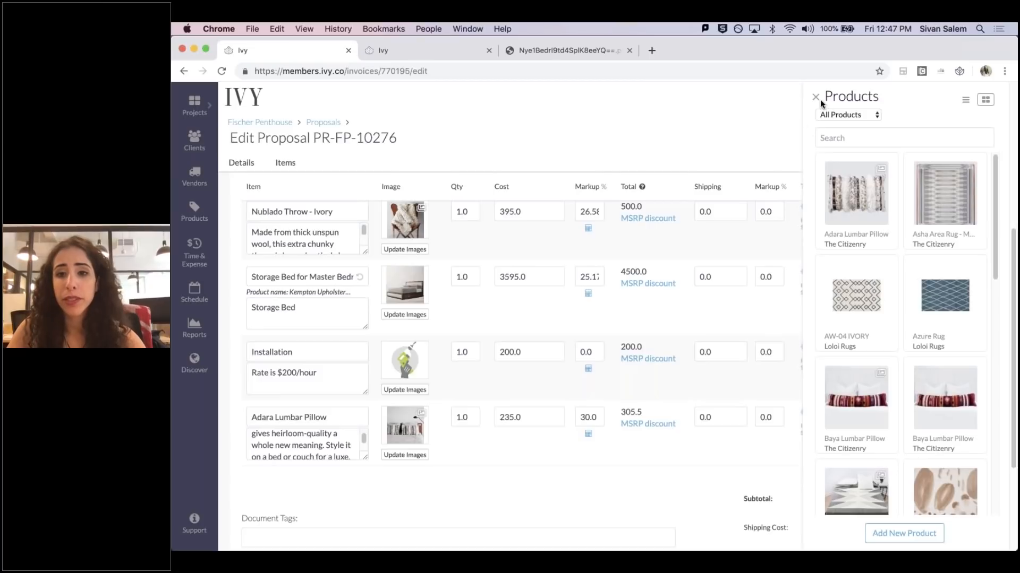
click(815, 97)
- Set shipping to 50 for the Blooms Fabric, 400 for the Maddox Customizable Sectional and 50 for the Nublado Throw
scroll(730, 314, up, 5)
click(724, 307)
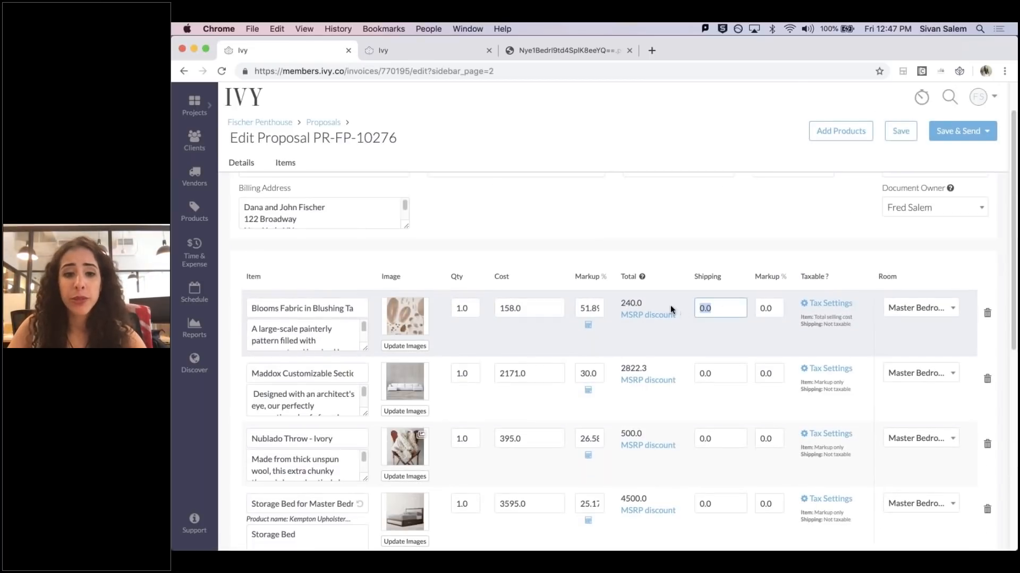
text(50)
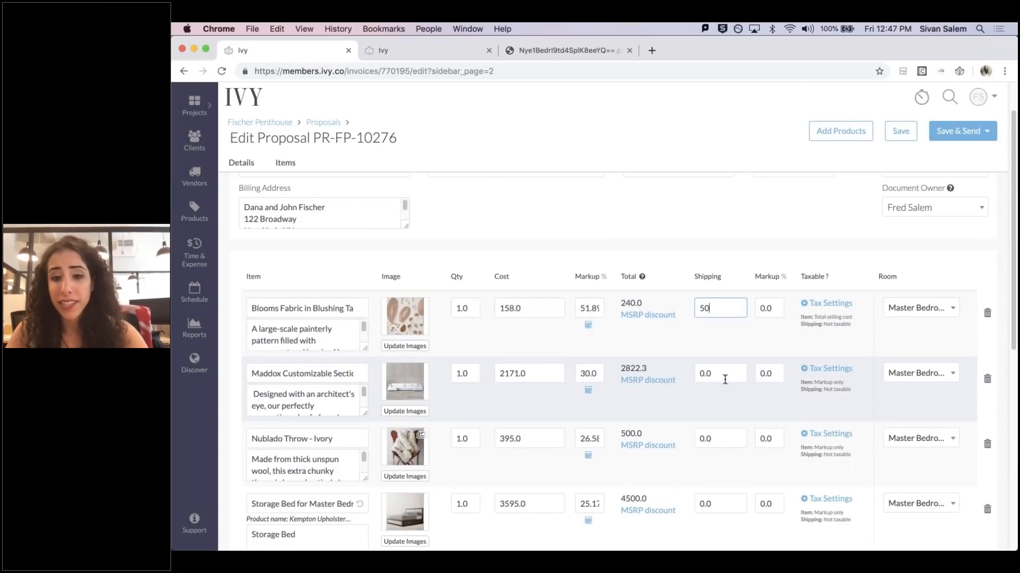
click(696, 374)
text(40)
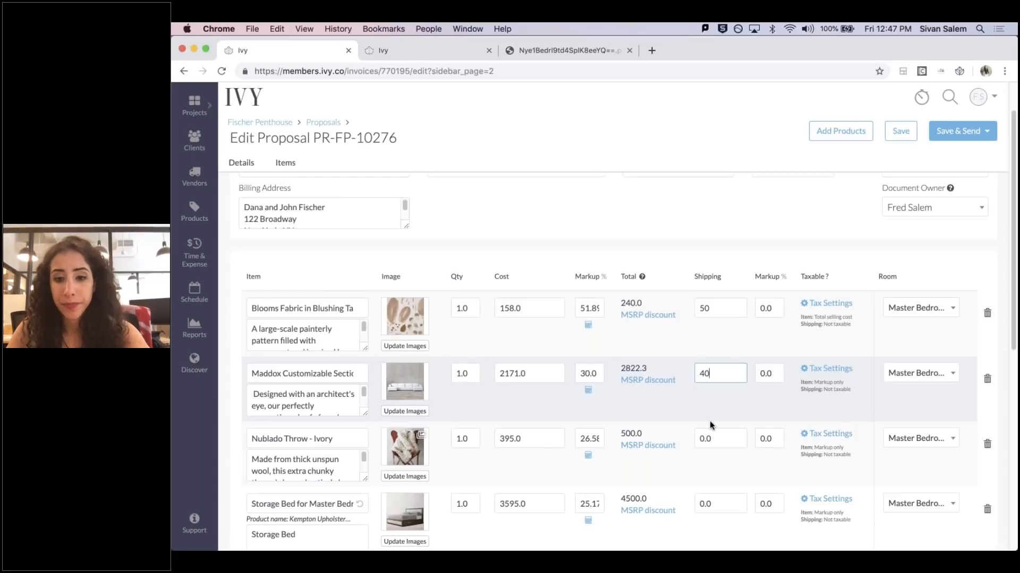
click(696, 438)
text(50)
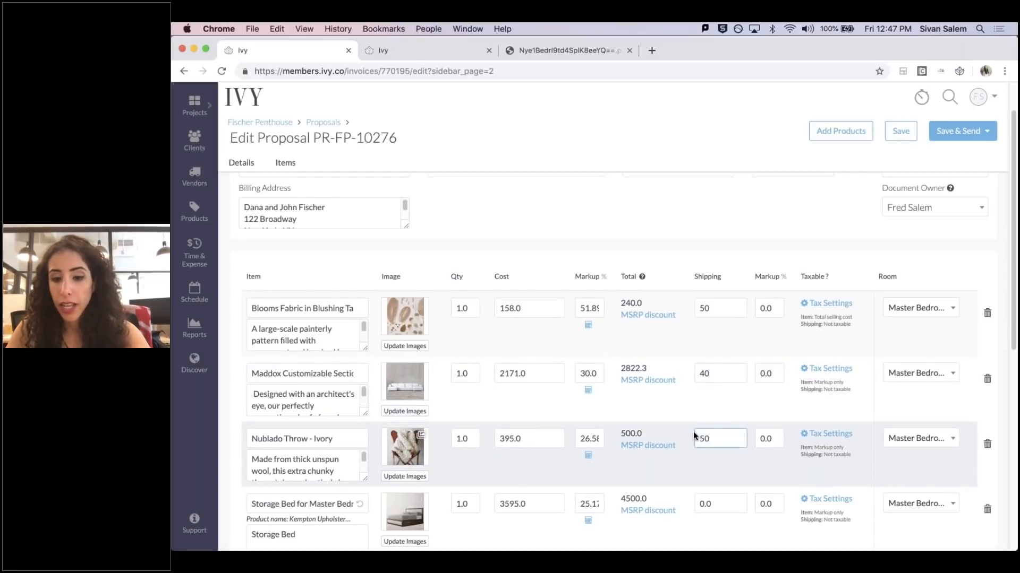
click(725, 375)
text(0)
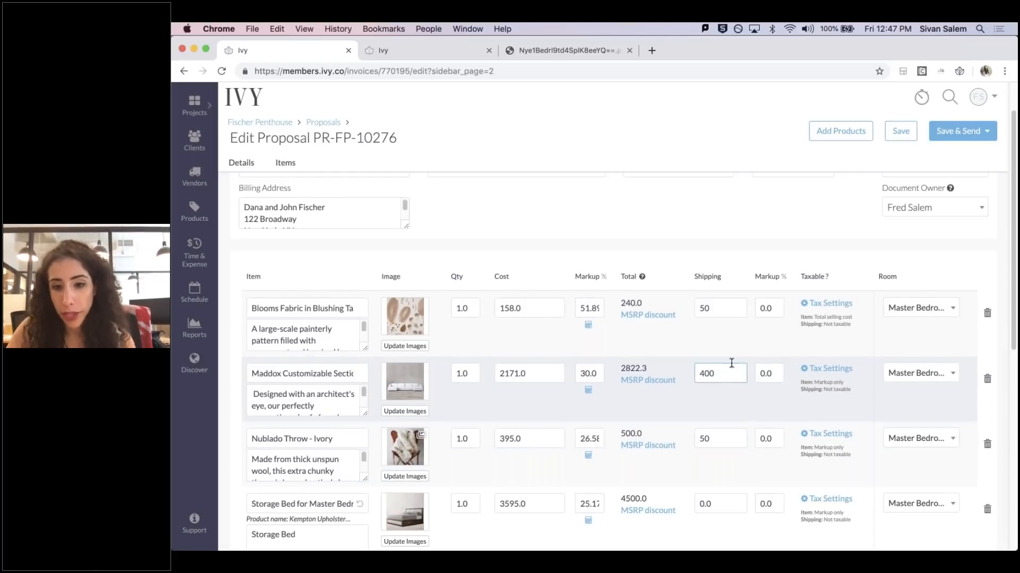
- Reassign the Blooms Fabric item to Kids Bedroom, restore it to Master Bedroom, and check the room choices again
scroll(756, 344, down, 3)
scroll(916, 256, down, 3)
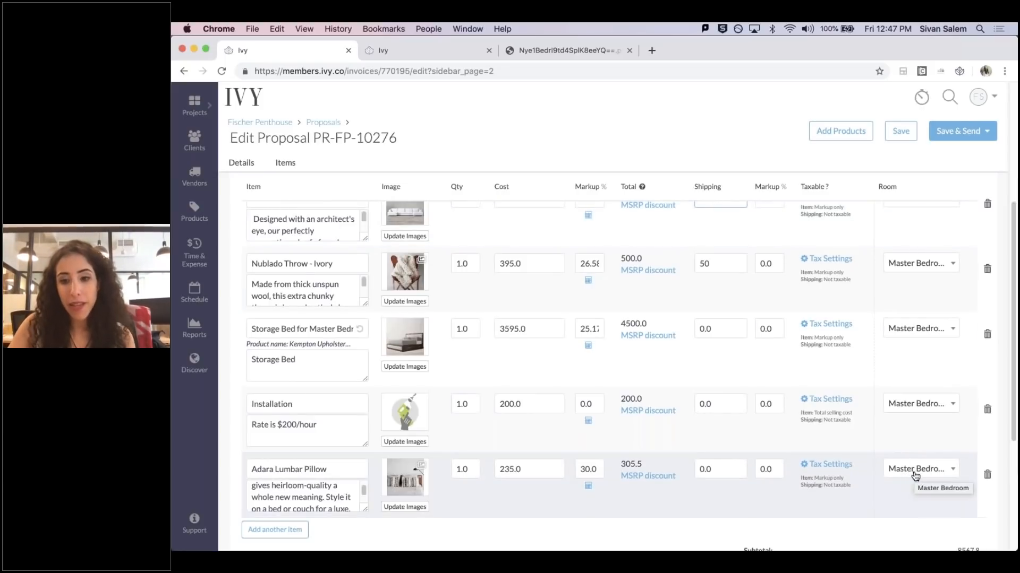
scroll(915, 272, up, 2)
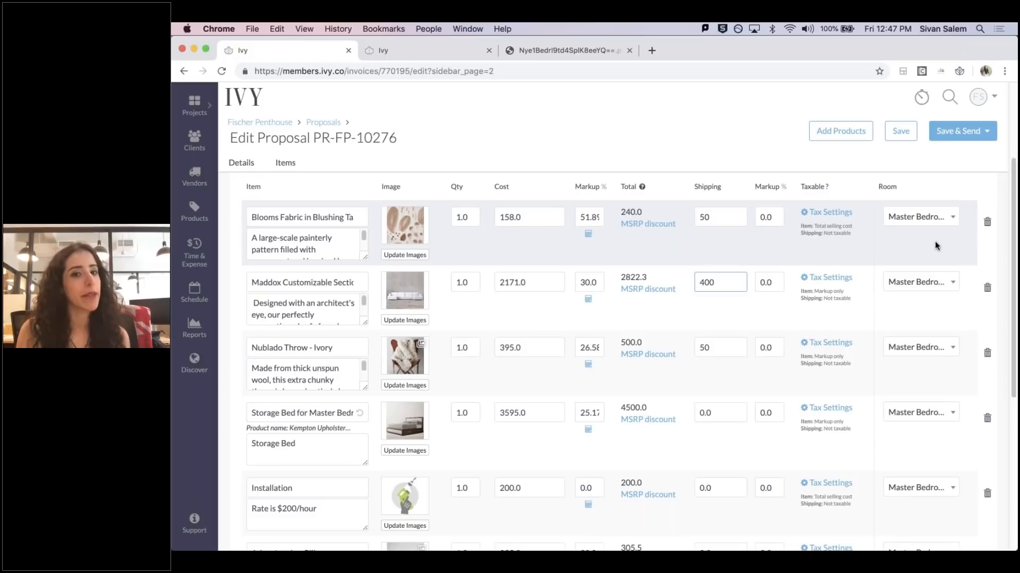
click(938, 221)
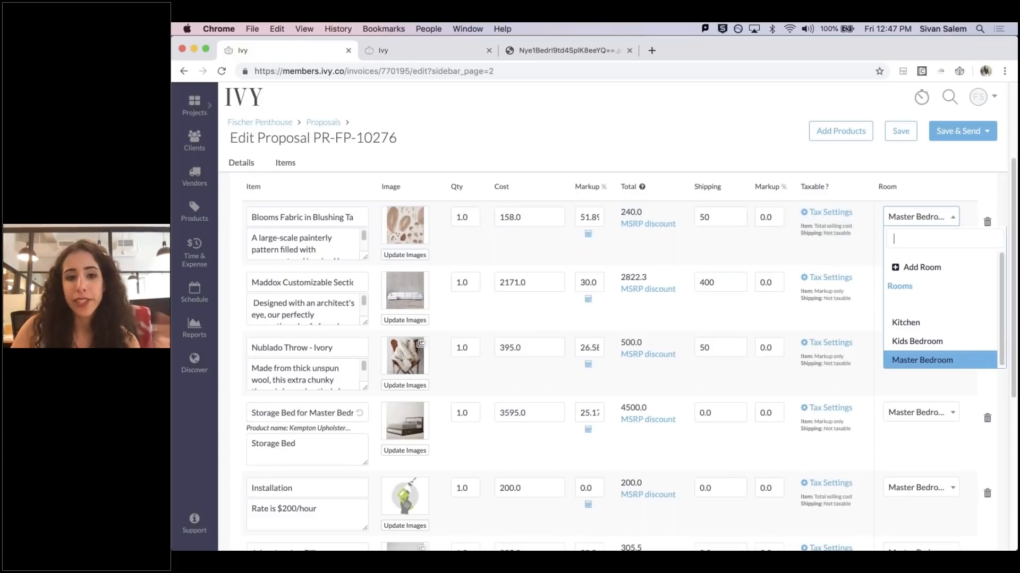
click(933, 342)
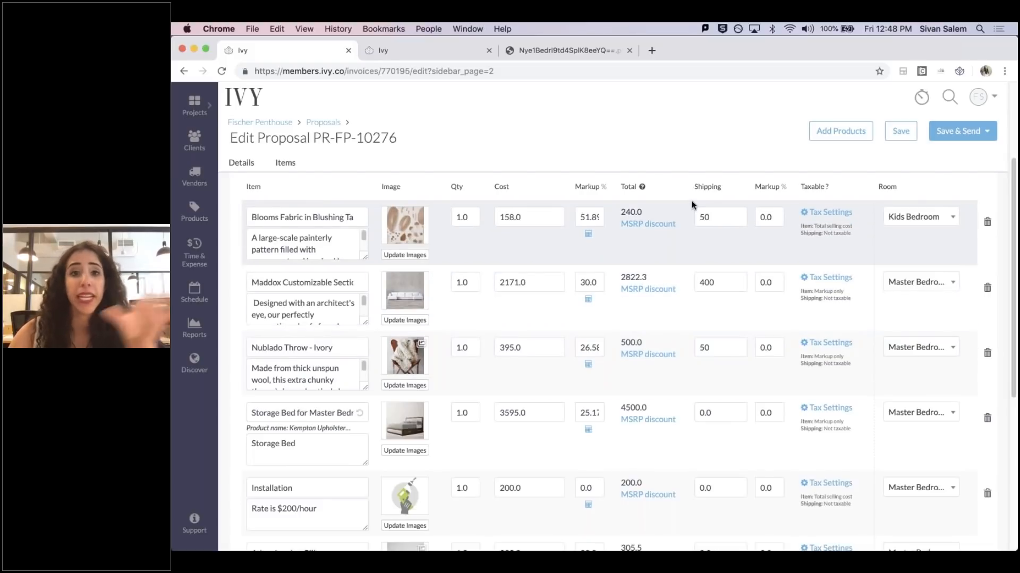
click(919, 216)
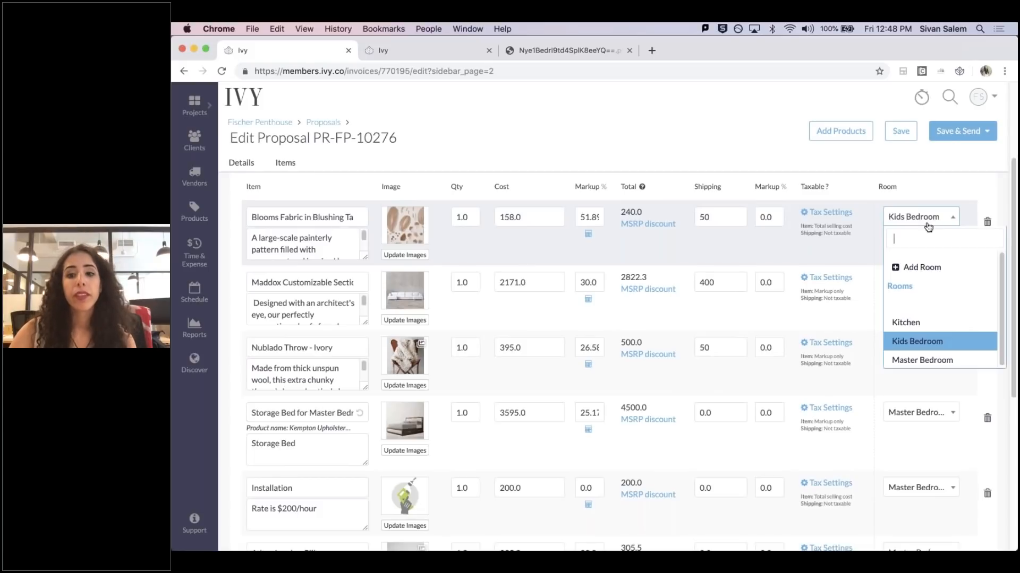
click(904, 357)
click(917, 216)
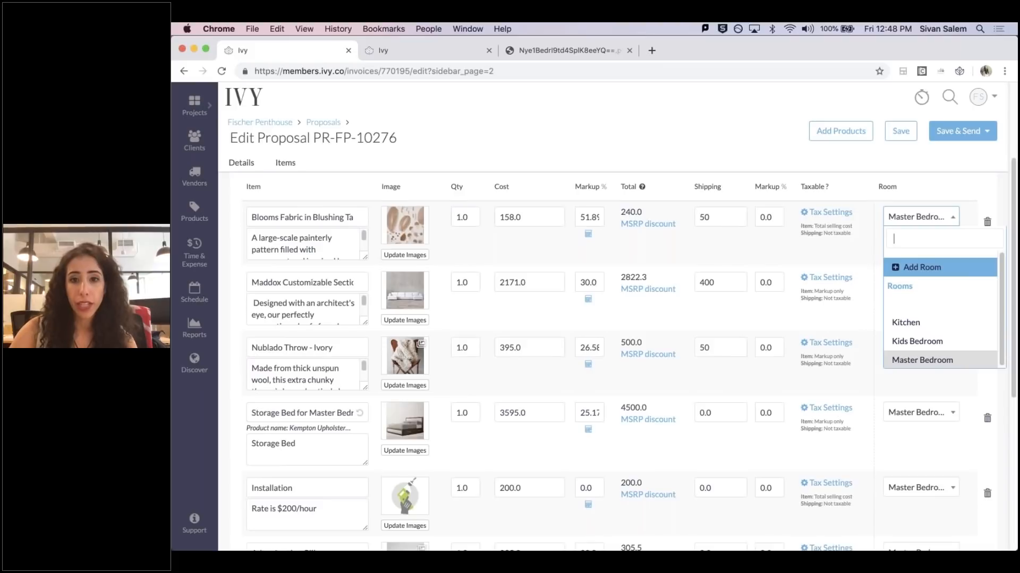
click(654, 143)
- Check the memo below the proposal's items and set the requested deposit to 100%
scroll(648, 339, down, 2)
scroll(341, 330, down, 5)
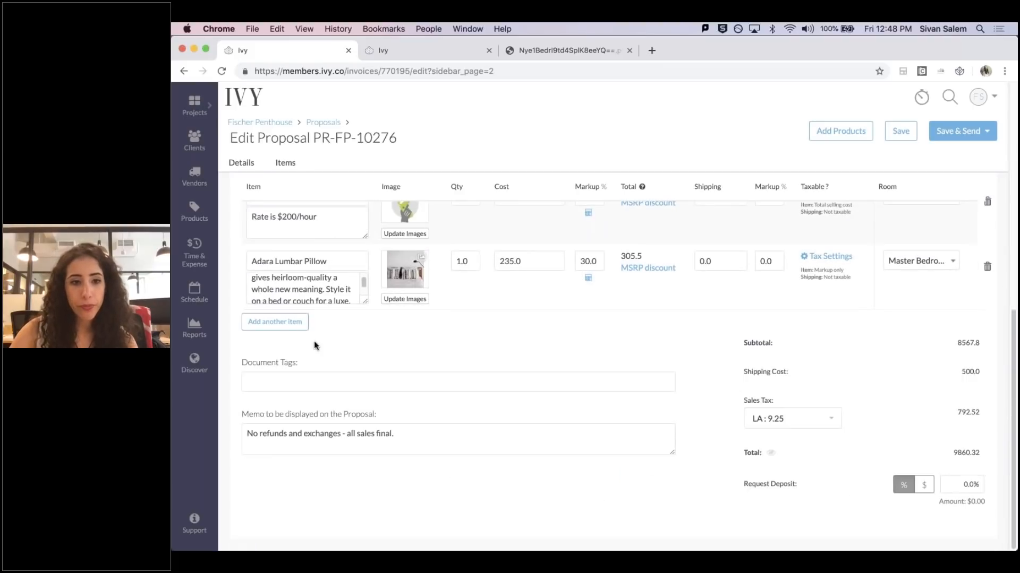
click(607, 452)
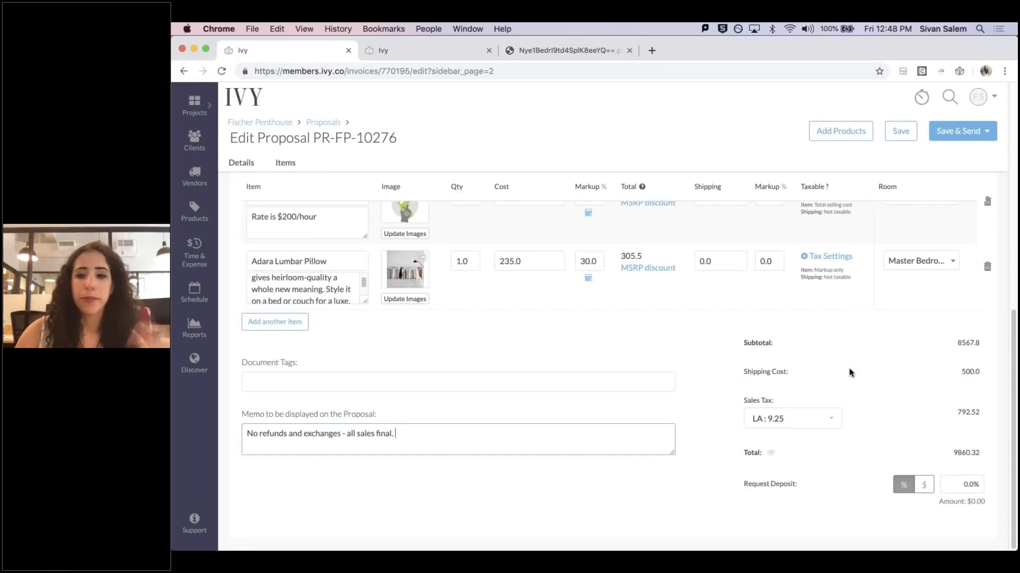
scroll(851, 373, up, 5)
scroll(851, 373, down, 4)
scroll(850, 371, right, 3)
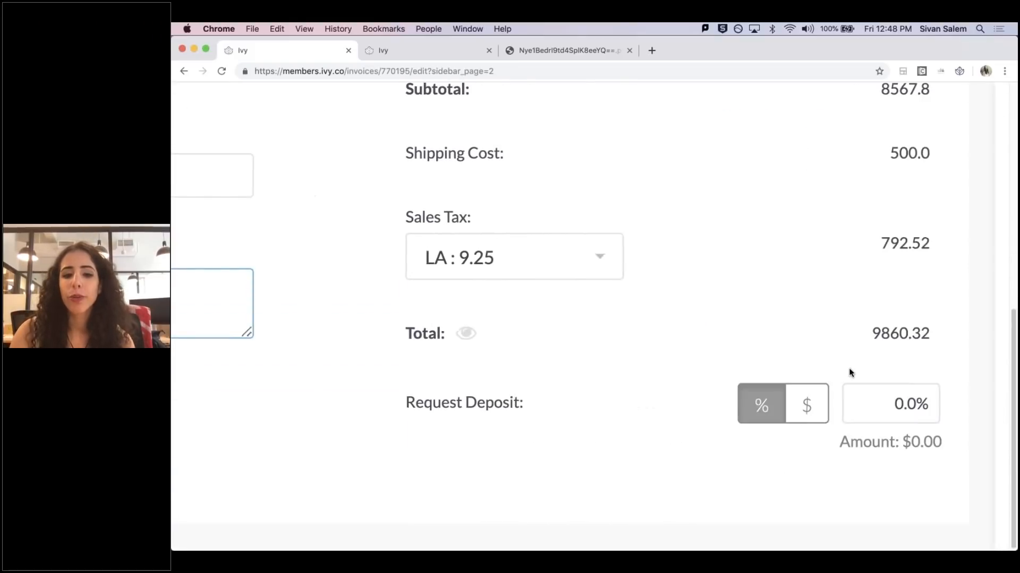
click(921, 402)
key(BackSpace)
key(BackSpace)
key(BackSpace)
text(100)
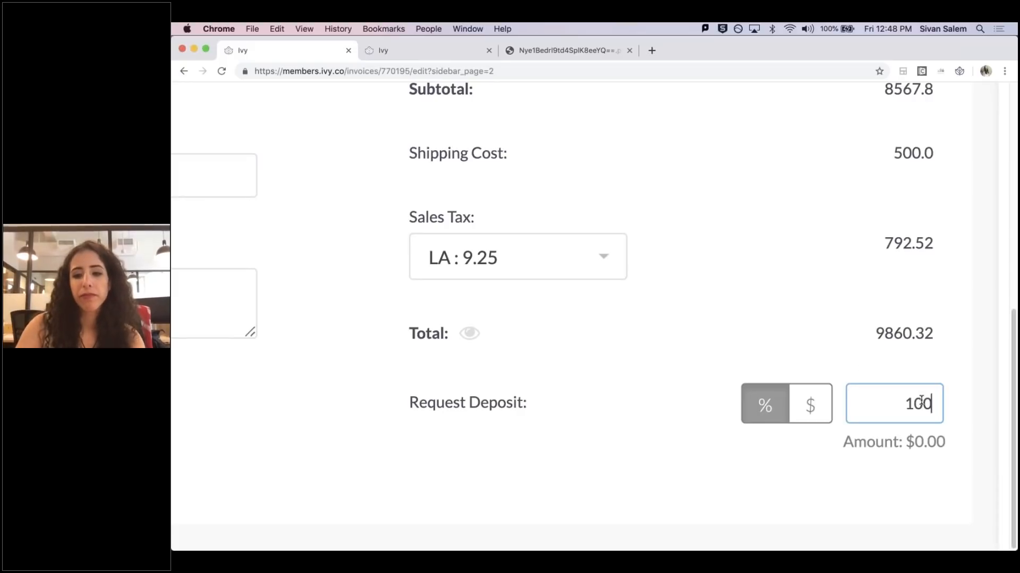
click(813, 325)
- Save the edited proposal without sending it to the client
scroll(811, 330, down, 5)
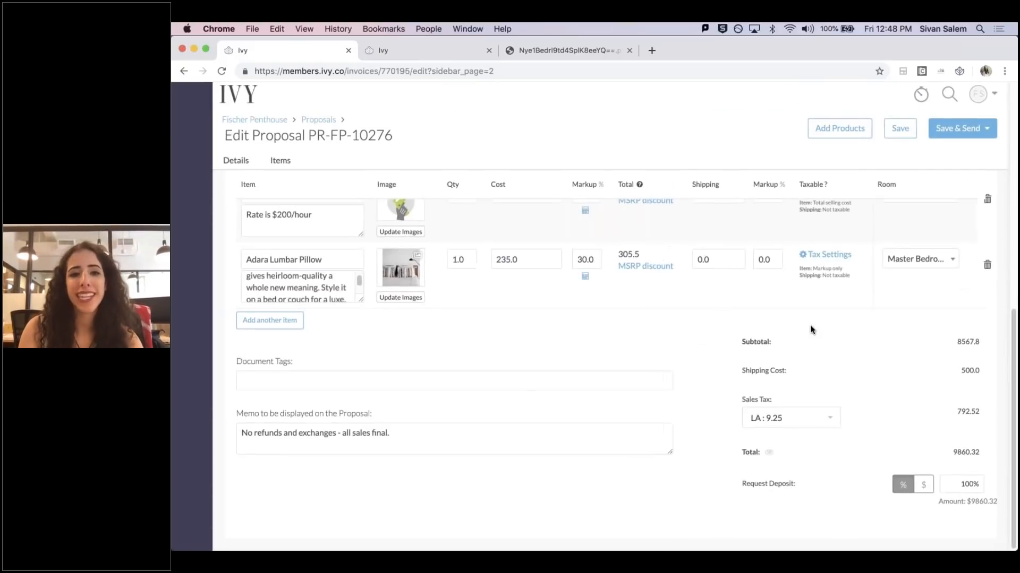
scroll(811, 330, up, 4)
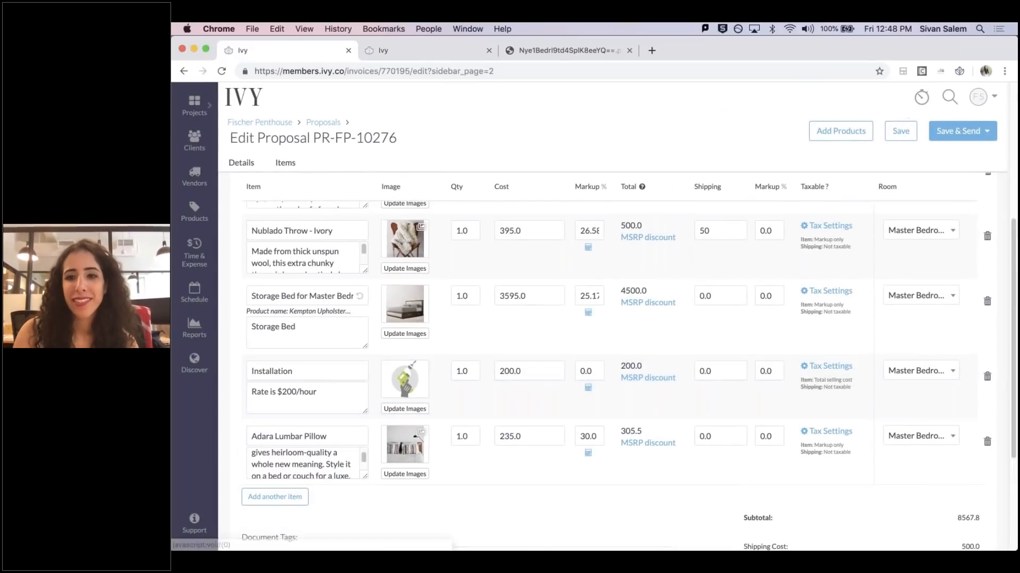
click(899, 131)
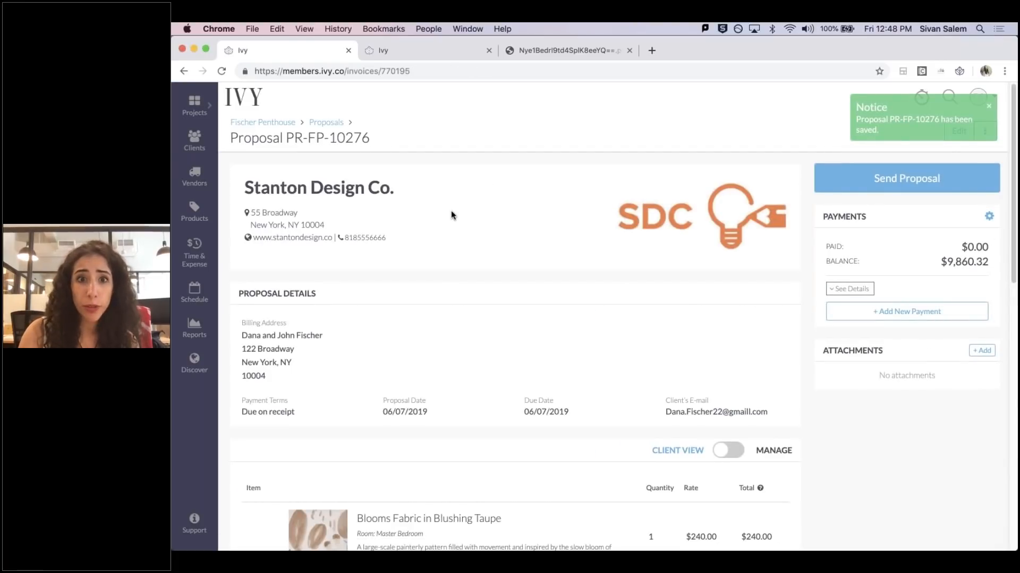
- Review the saved proposal in client view, from its billing details through the items to the memo and totals
scroll(451, 212, down, 4)
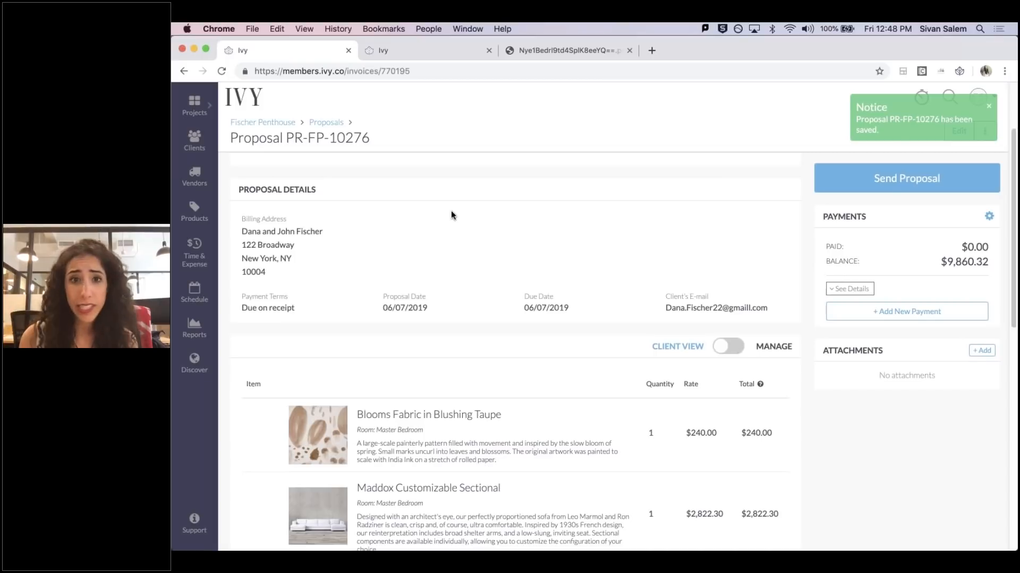
scroll(451, 215, down, 10)
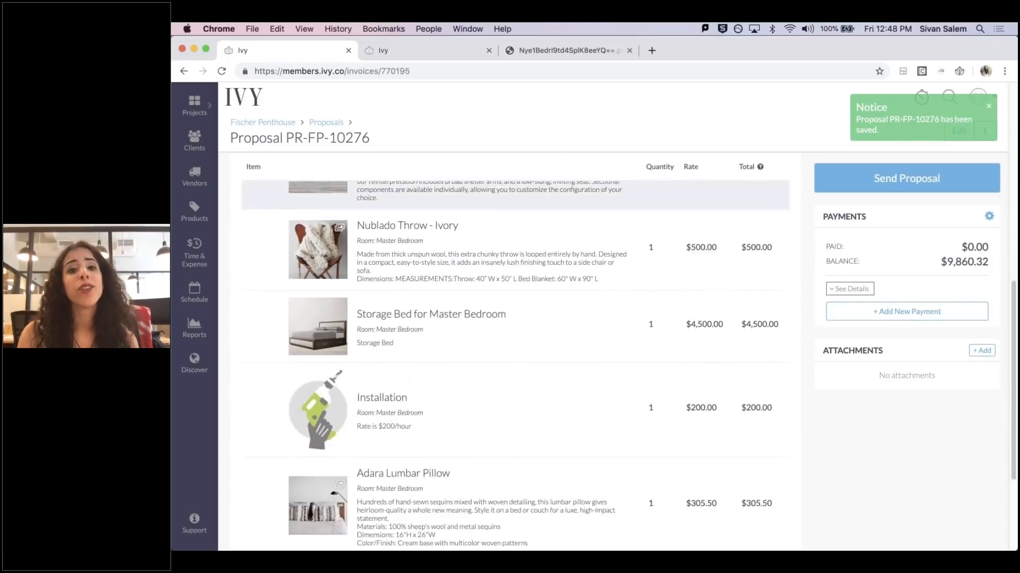
scroll(738, 455, down, 5)
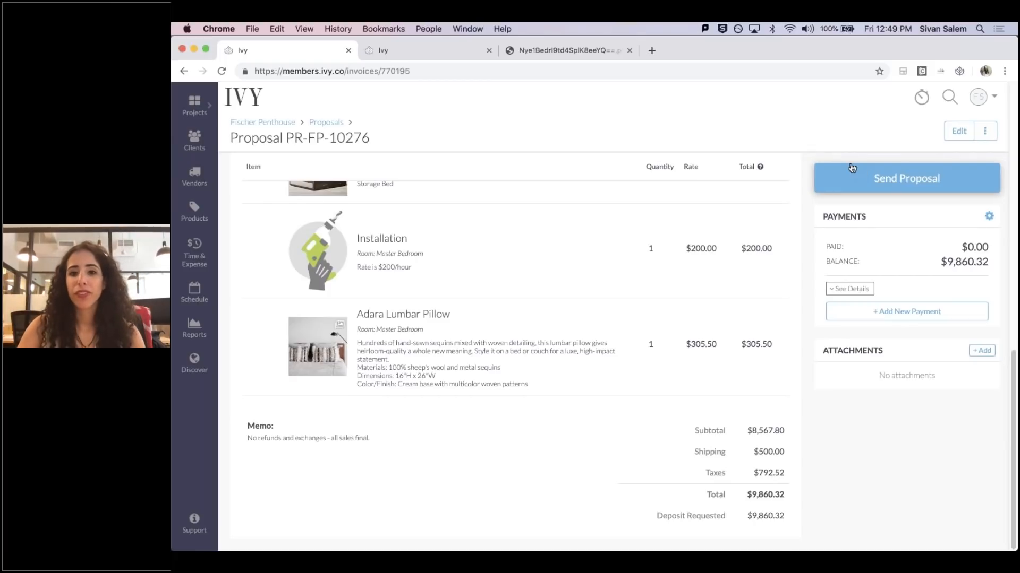
scroll(701, 269, up, 5)
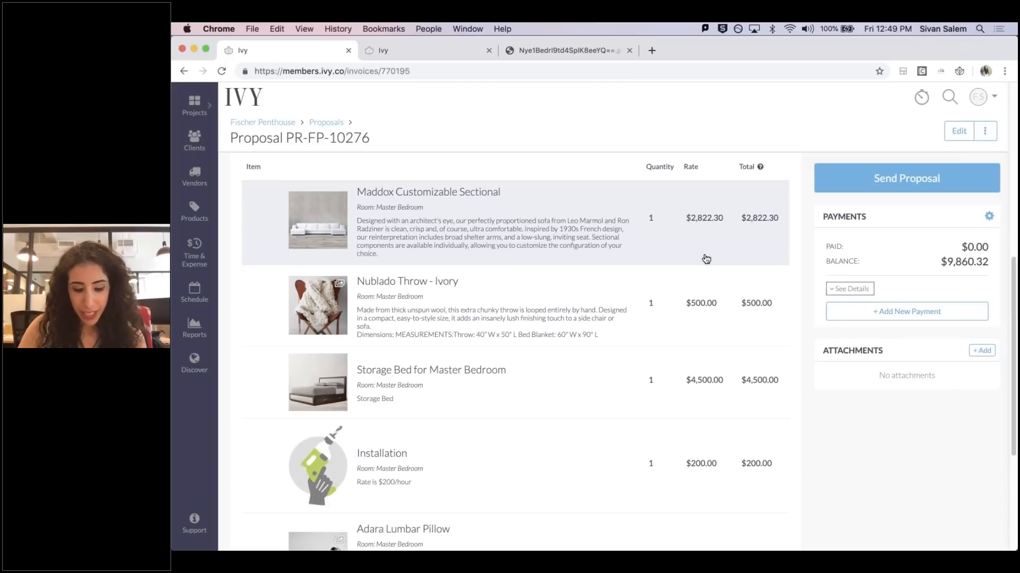
scroll(668, 281, up, 2)
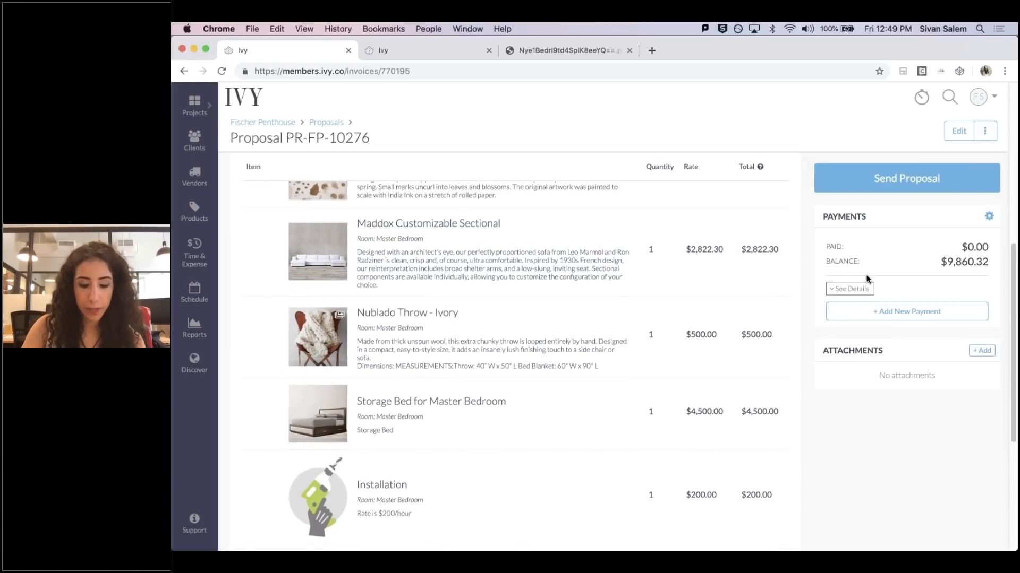
- Return from the proposal to the Fischer Penthouse room boards and review the item statuses on the Master Bedroom board
scroll(552, 186, up, 3)
click(262, 123)
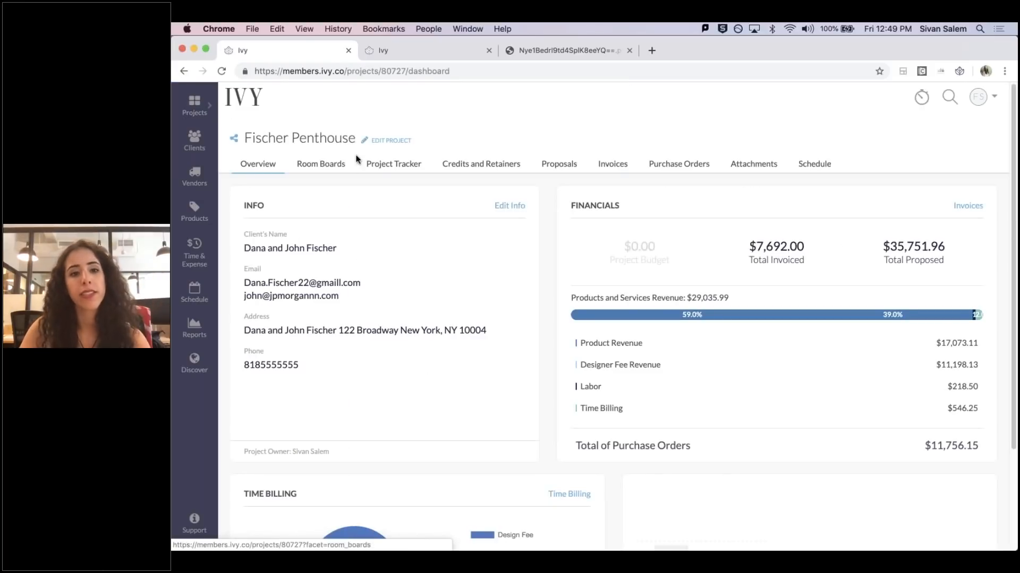
click(337, 166)
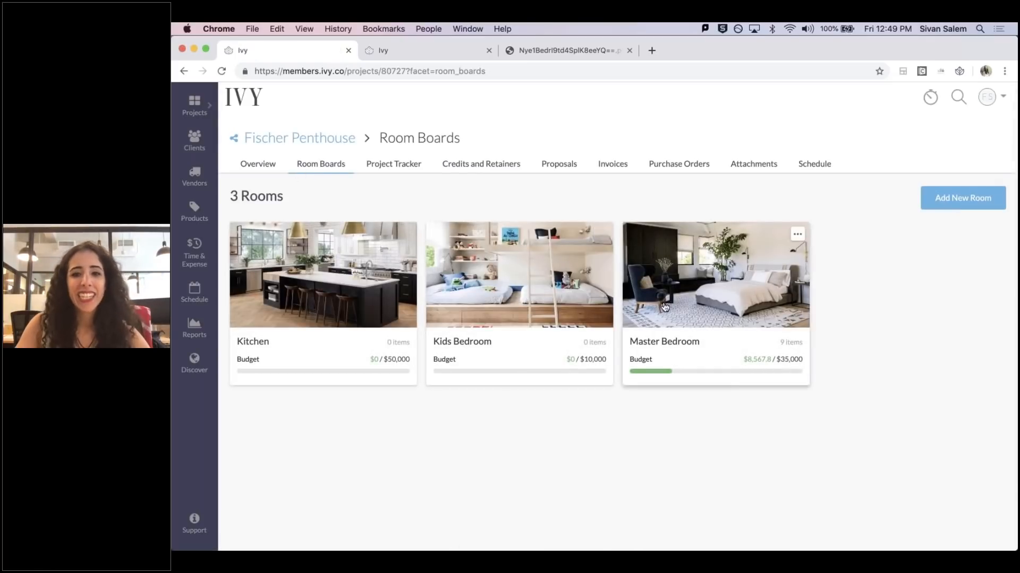
click(732, 259)
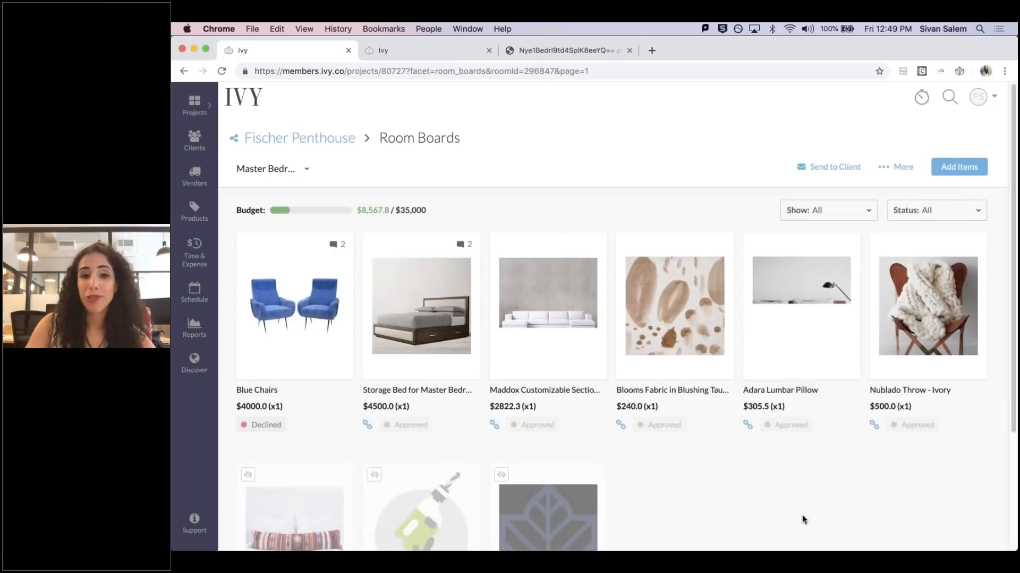
scroll(801, 512, down, 5)
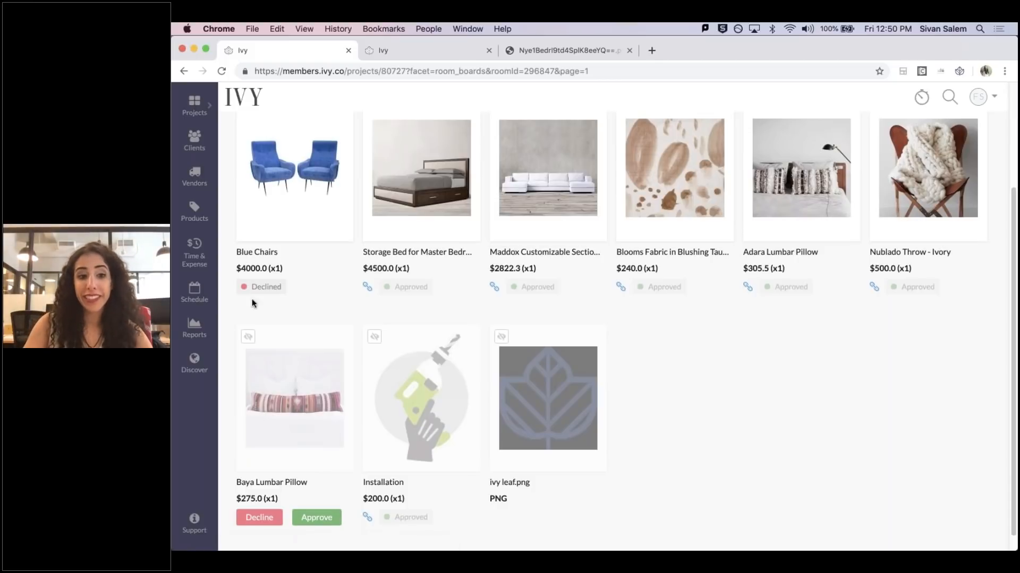
mouse_move(302, 289)
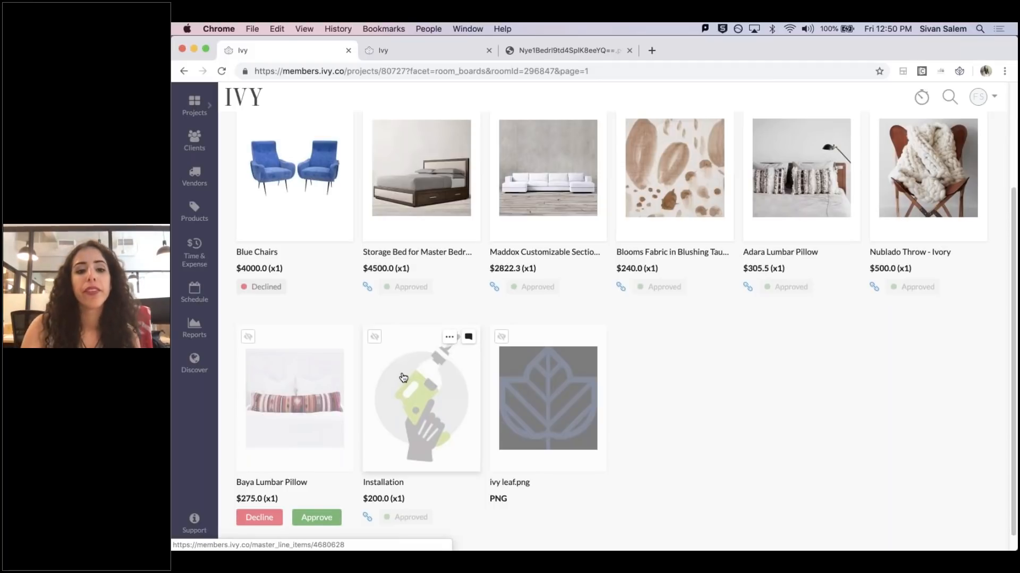
- Check which documents are connected to the Storage Bed item on the Master Bedroom board
scroll(373, 285, up, 5)
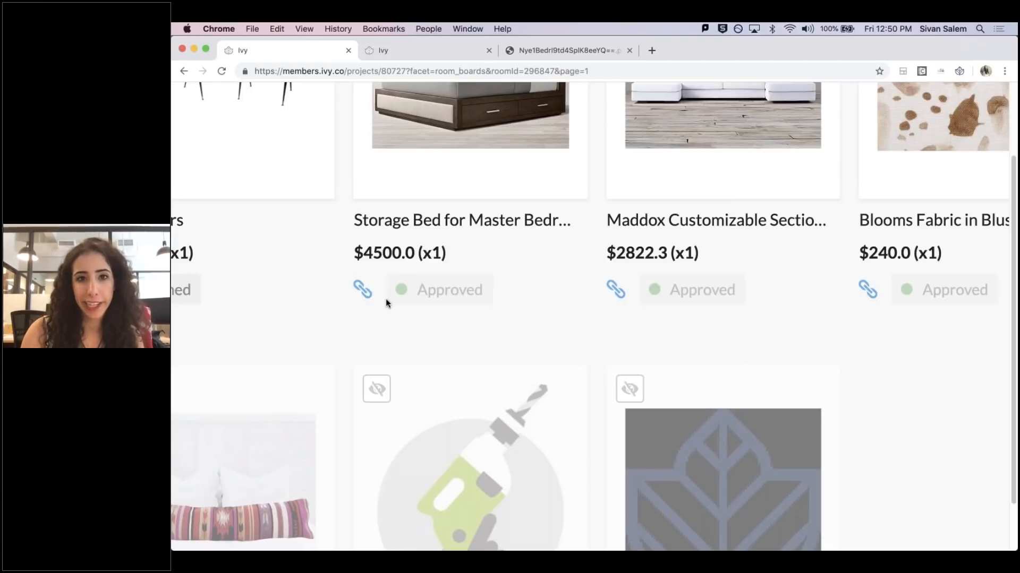
click(366, 292)
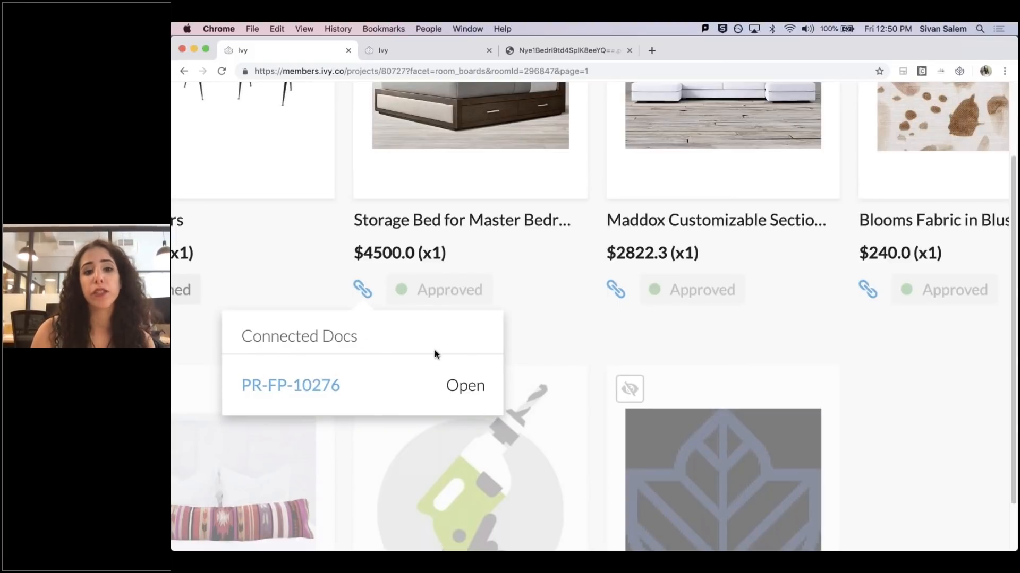
scroll(435, 350, down, 5)
click(462, 282)
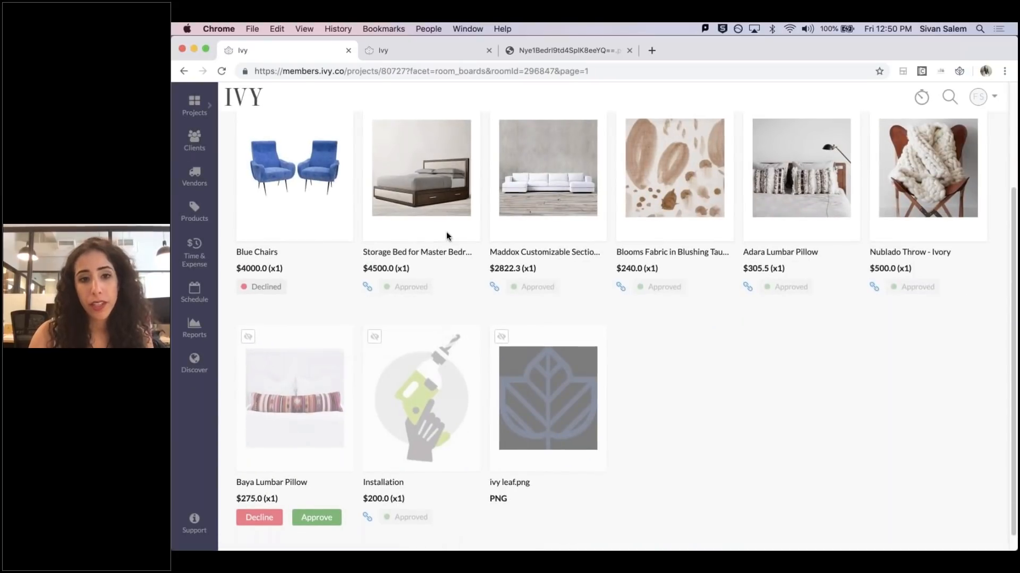
- Review the Storage Bed item's details, accounting information and client description lock note, then close the item without changes
scroll(435, 180, up, 1)
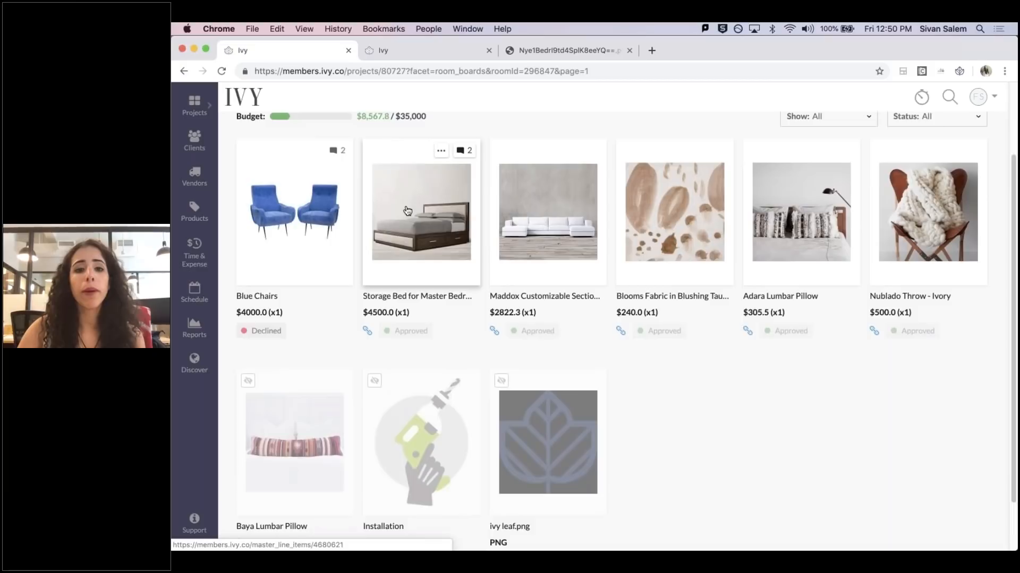
click(407, 211)
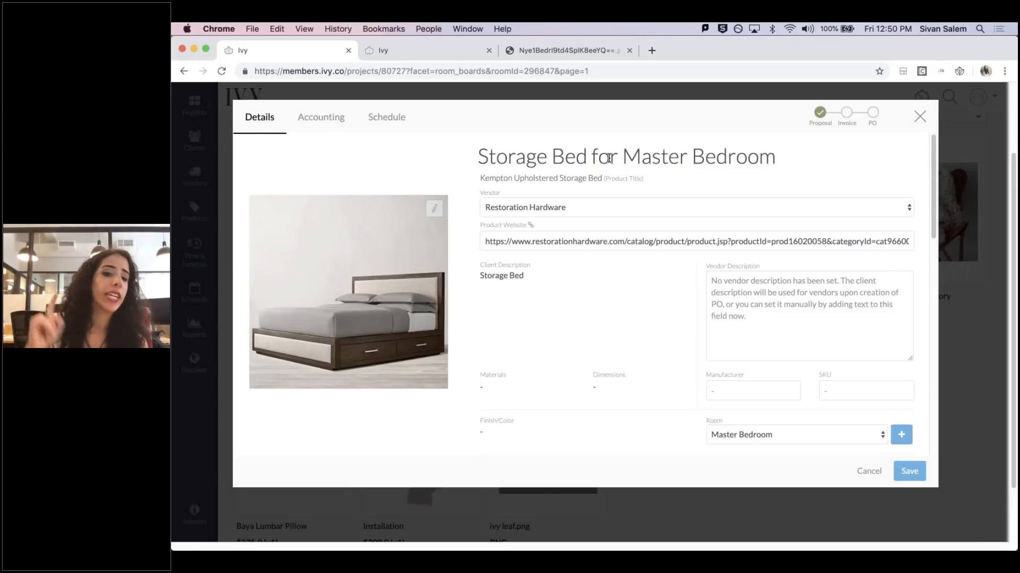
scroll(544, 263, down, 10)
scroll(555, 202, up, 3)
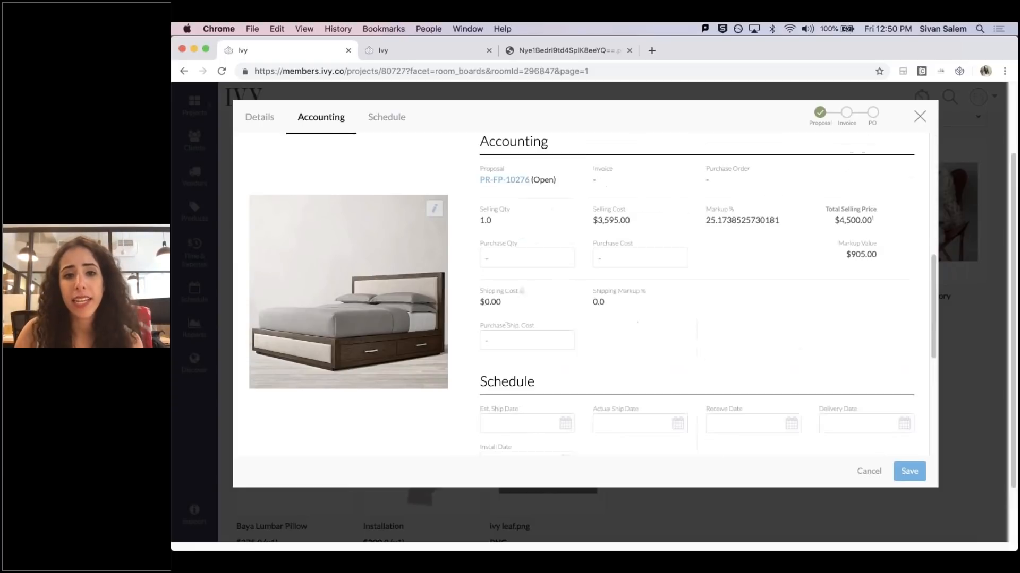
scroll(648, 224, up, 4)
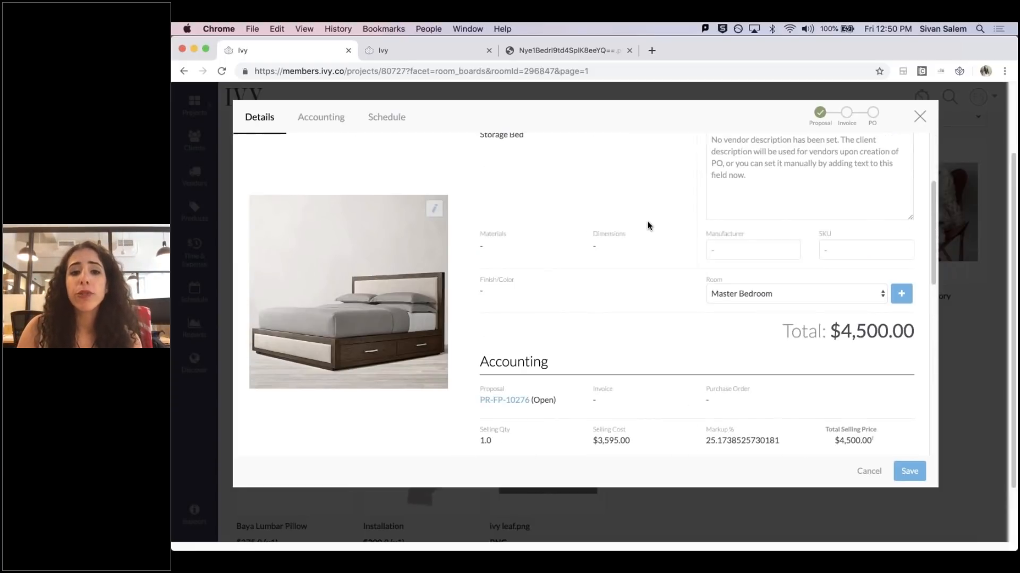
scroll(642, 226, up, 2)
mouse_move(535, 207)
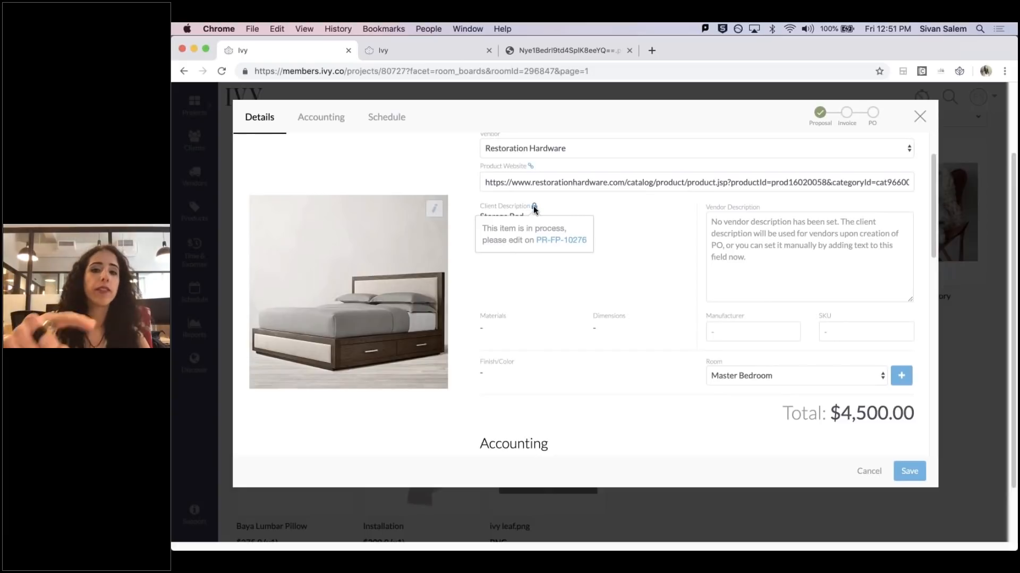
click(921, 114)
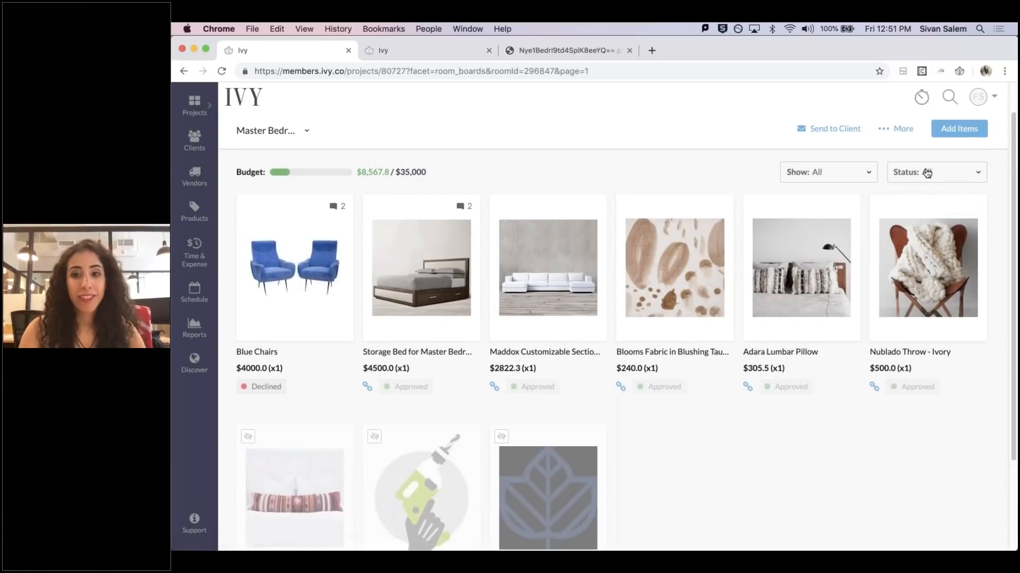
- Filter the Master Bedroom board to show only items with the In Process status
click(917, 173)
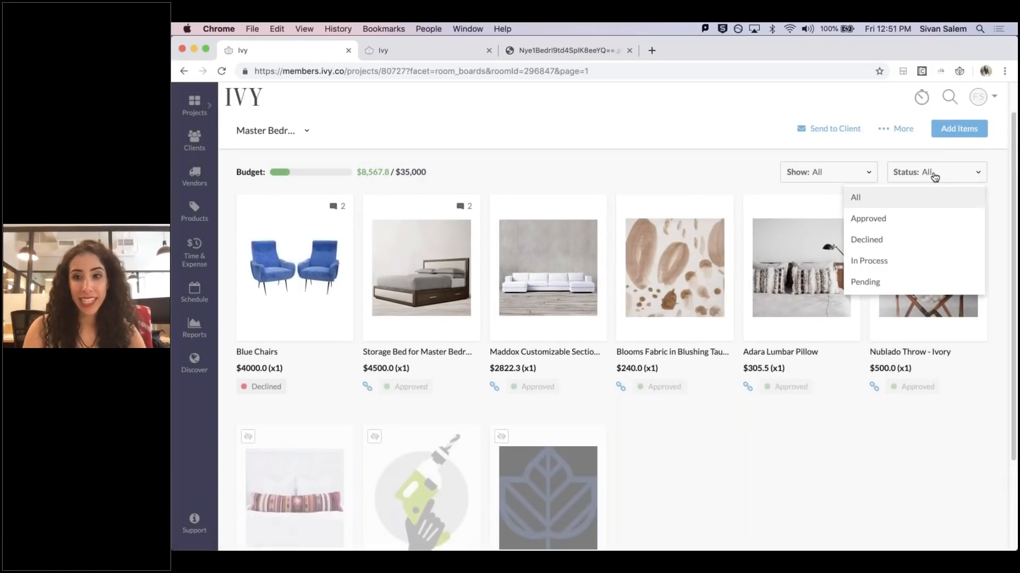
click(877, 264)
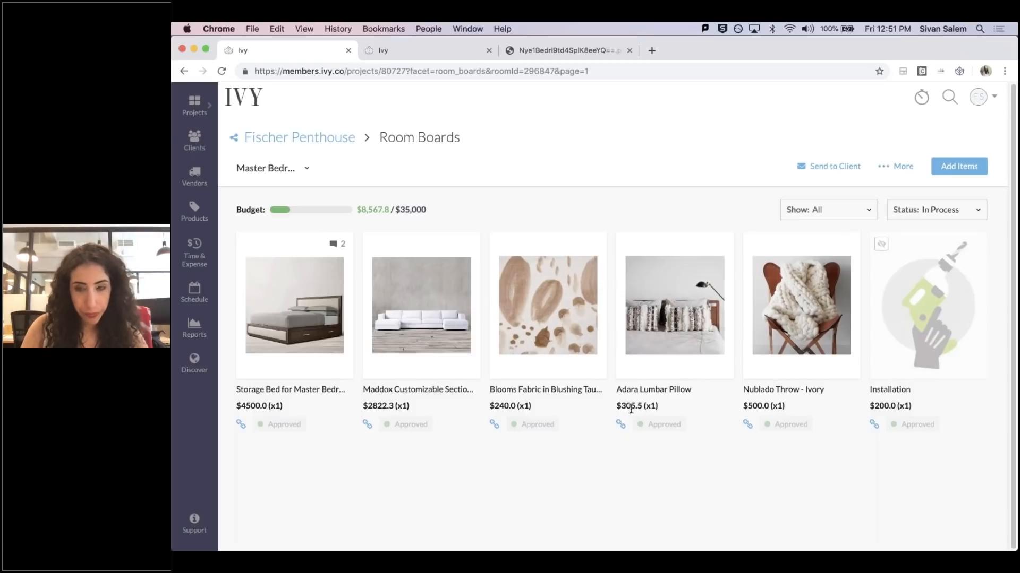
click(901, 166)
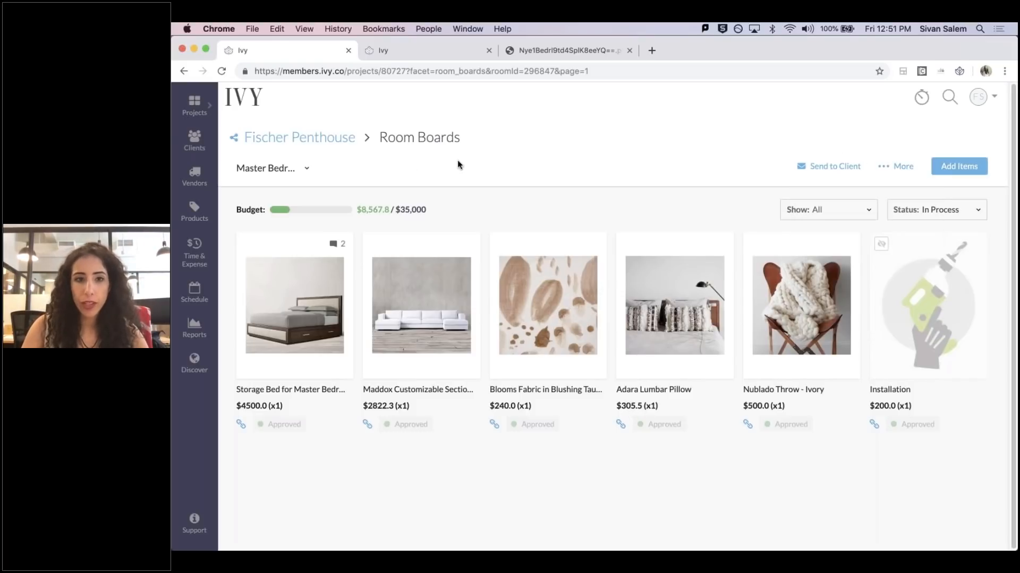
- Open the Fischer Penthouse project tracker and examine the status and room of each listed item
click(313, 146)
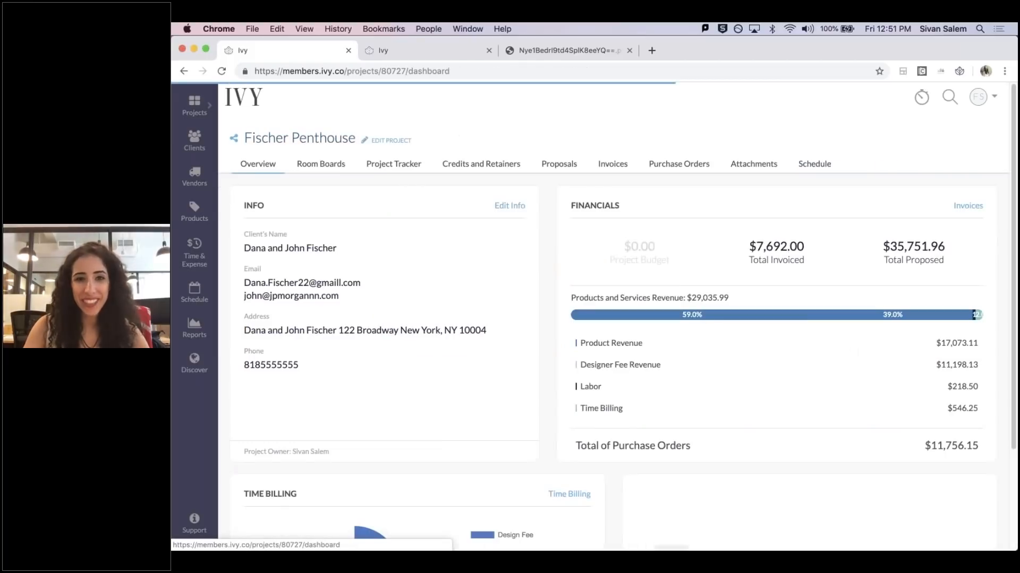
click(406, 165)
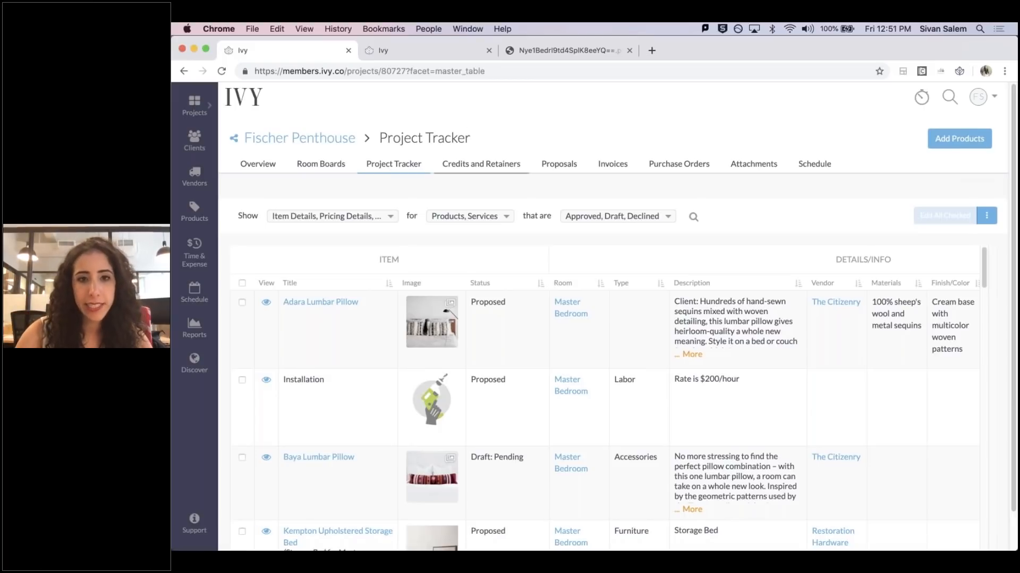
scroll(524, 249, down, 3)
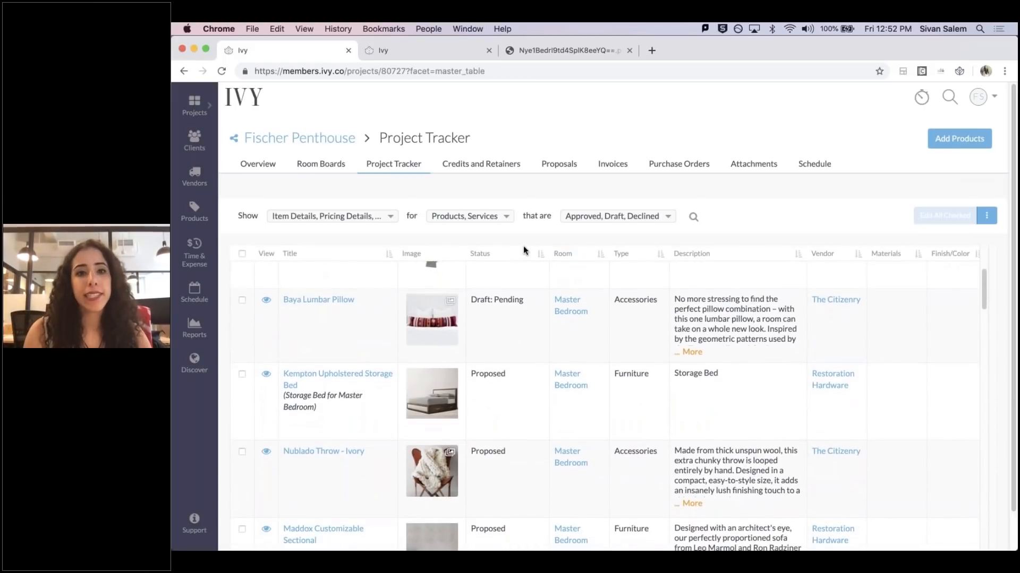
scroll(524, 246, down, 6)
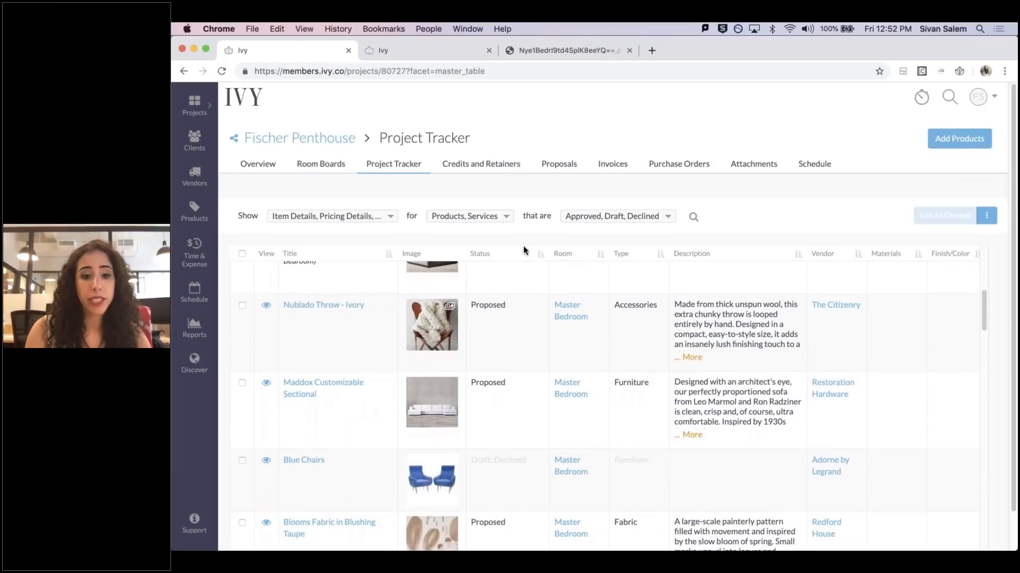
scroll(524, 245, down, 3)
scroll(523, 245, up, 9)
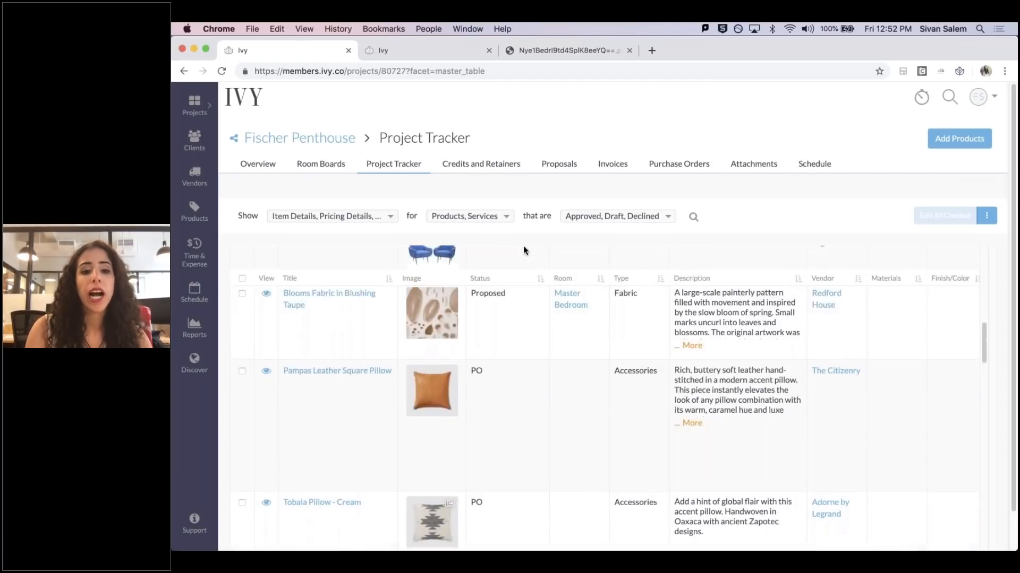
scroll(524, 245, up, 5)
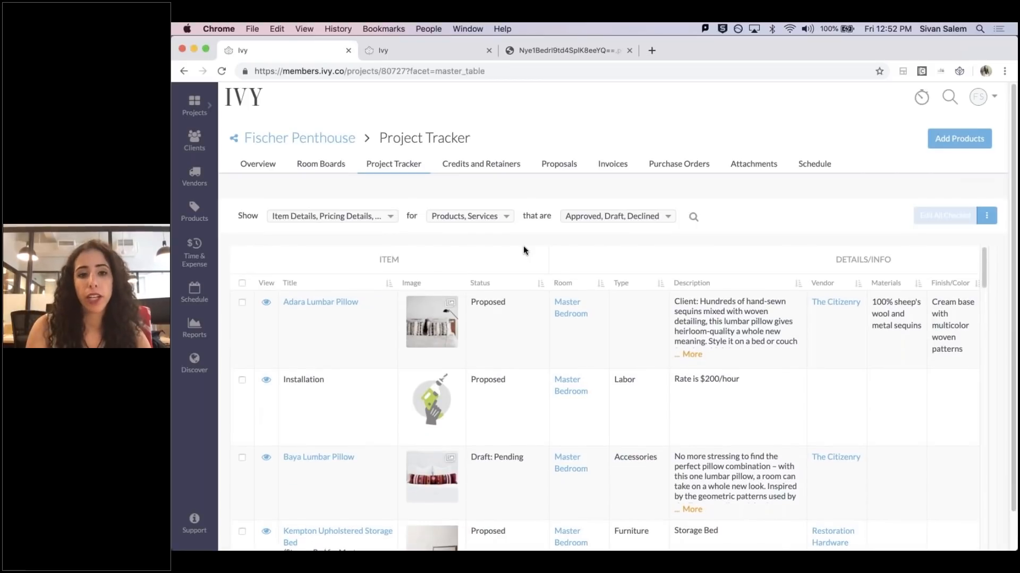
scroll(523, 246, down, 8)
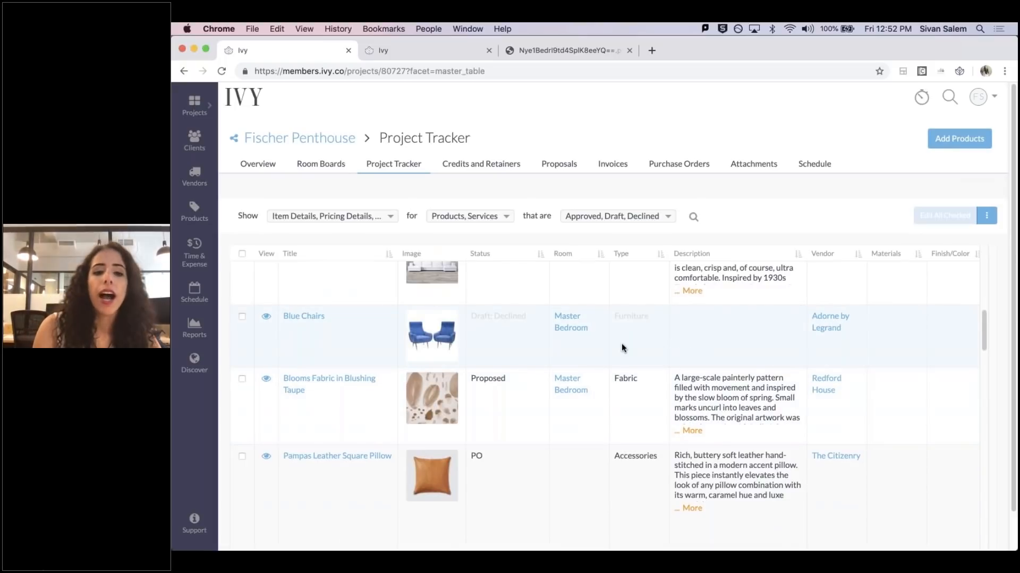
scroll(621, 343, up, 3)
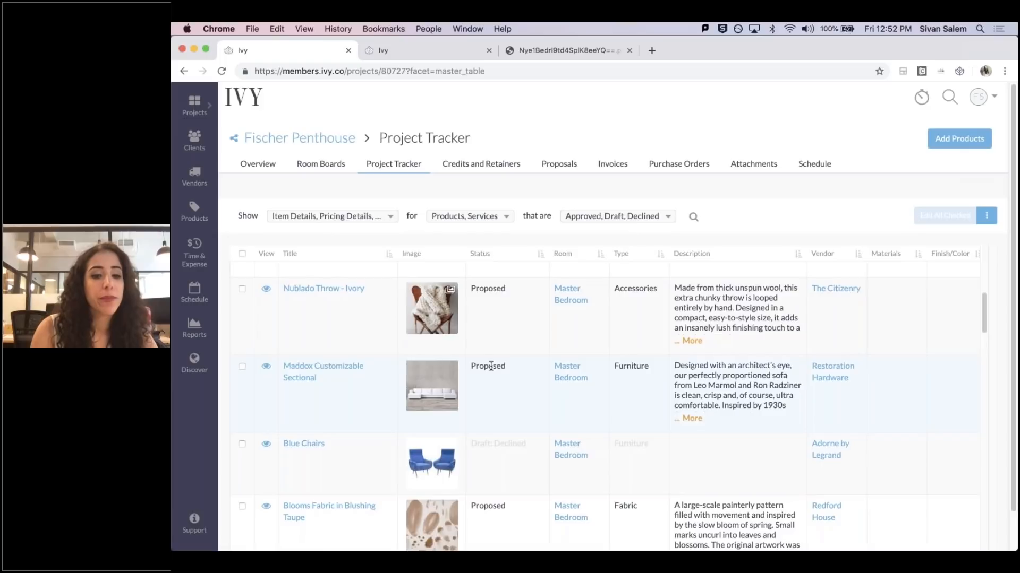
scroll(484, 377, up, 5)
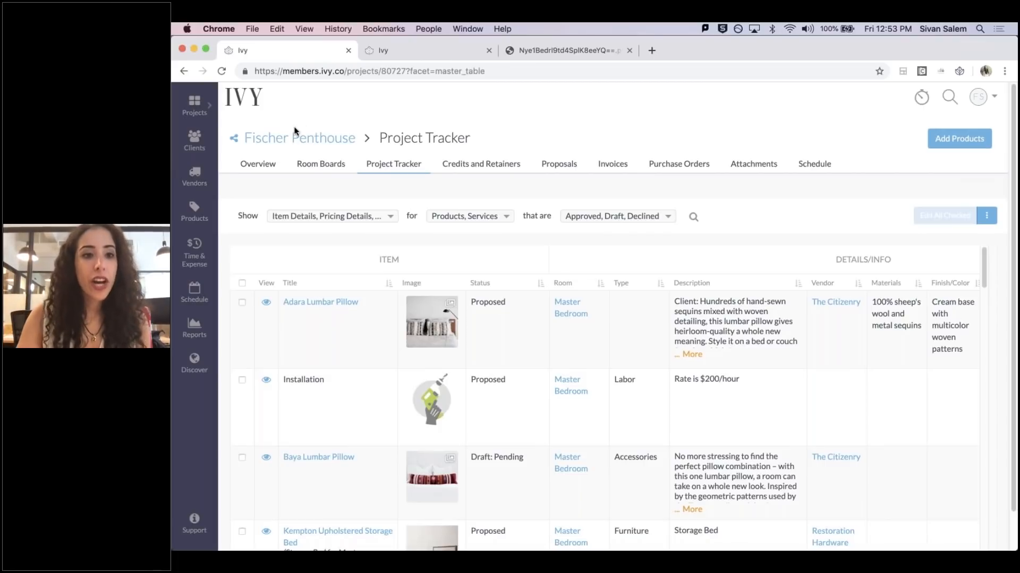
- Open the Fischer Penthouse project for editing and review its rooms, addresses, default memos and email templates
click(276, 141)
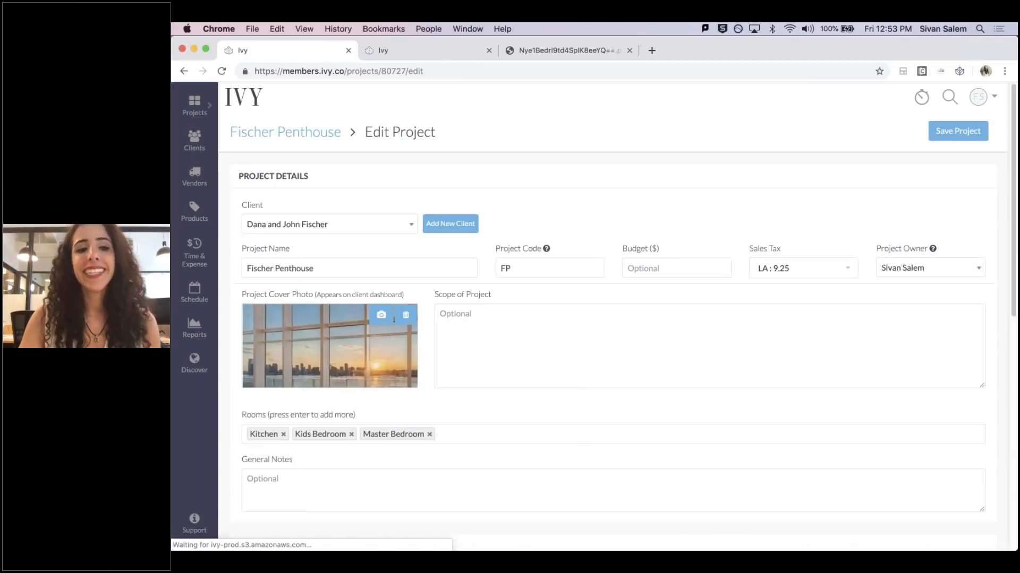
scroll(276, 452, down, 3)
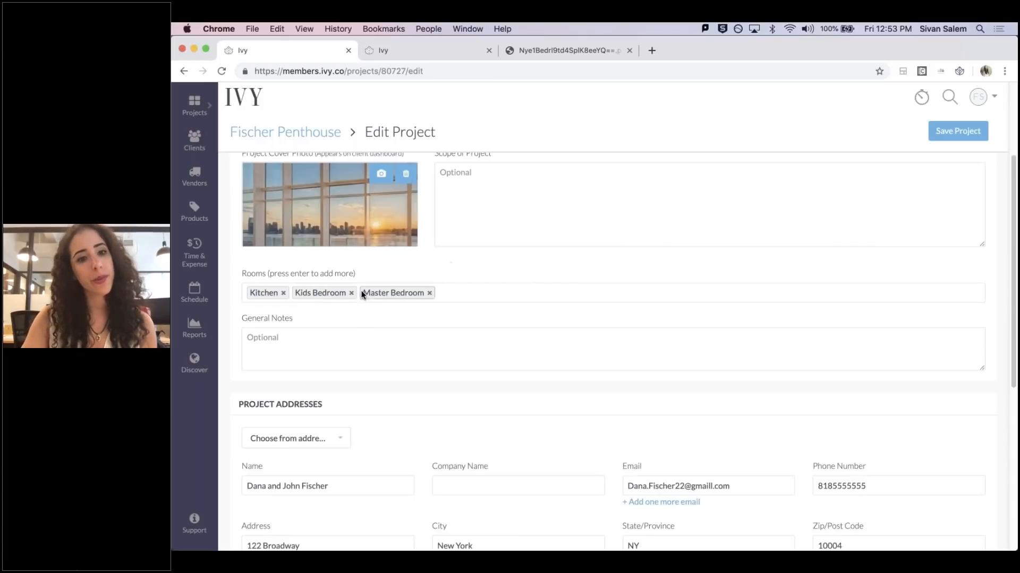
scroll(261, 401, down, 6)
click(281, 532)
scroll(610, 403, down, 7)
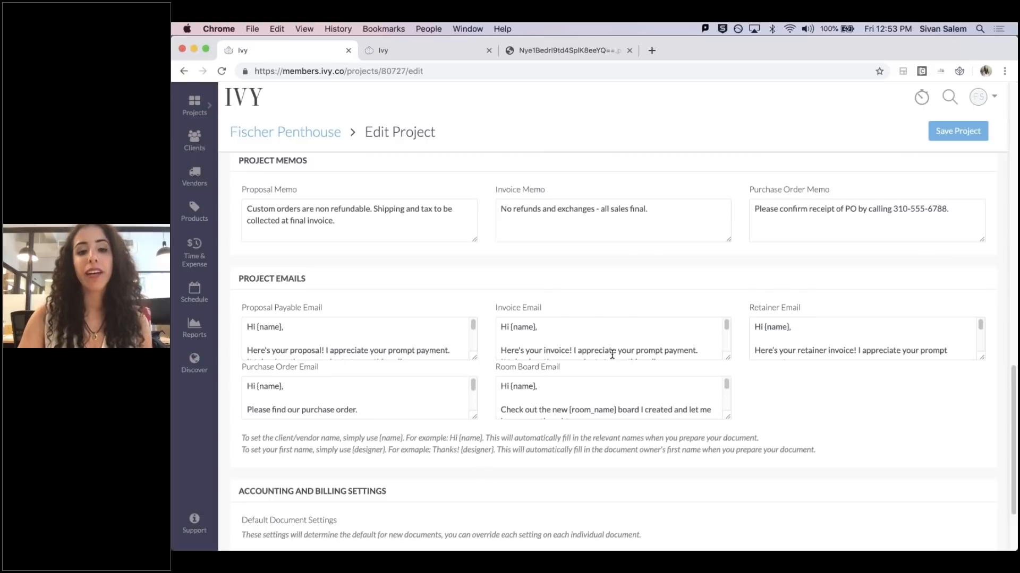
- Return to the project's room boards, view the blank form for adding a new room, and close it without saving
click(276, 135)
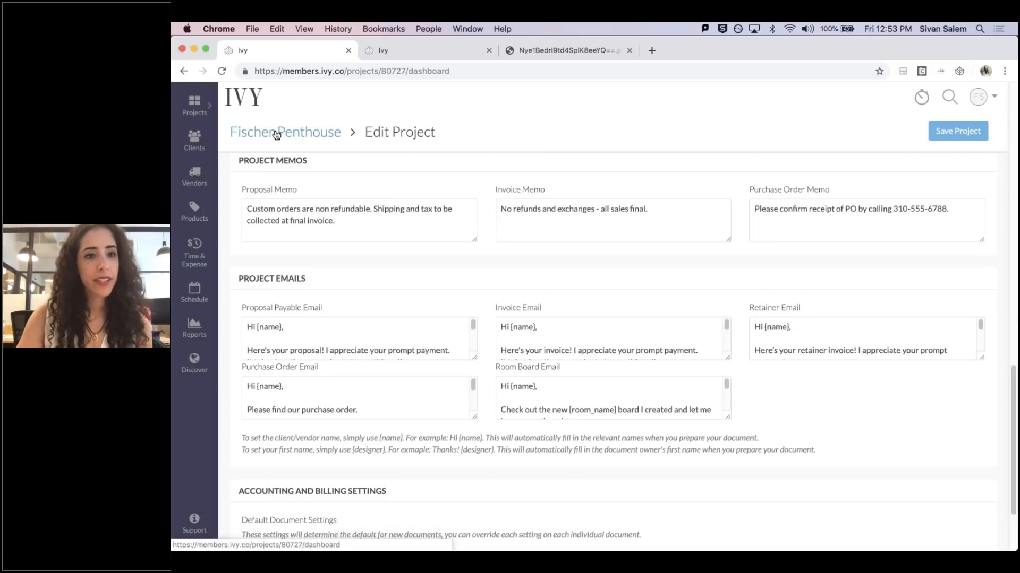
click(341, 167)
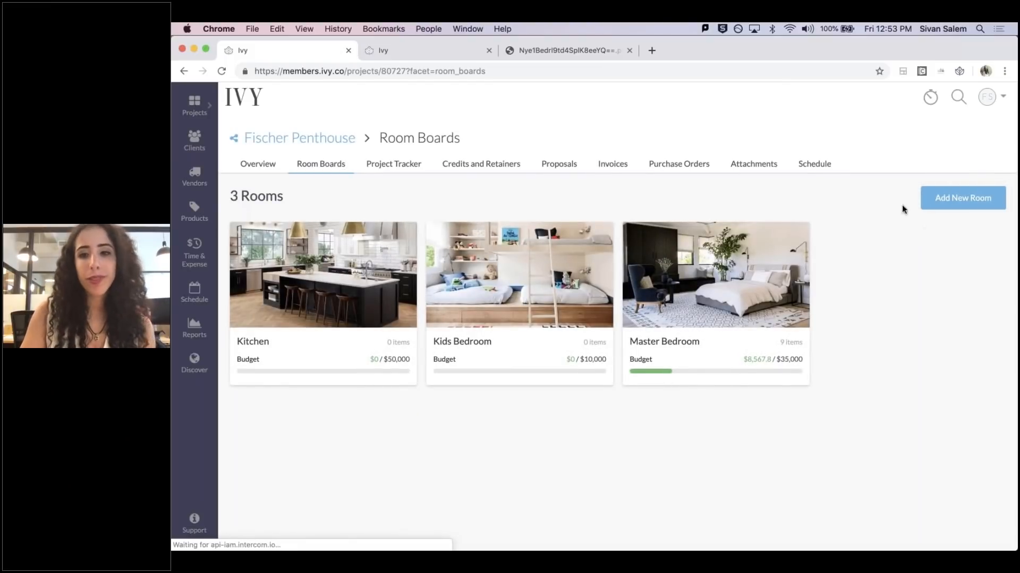
click(972, 202)
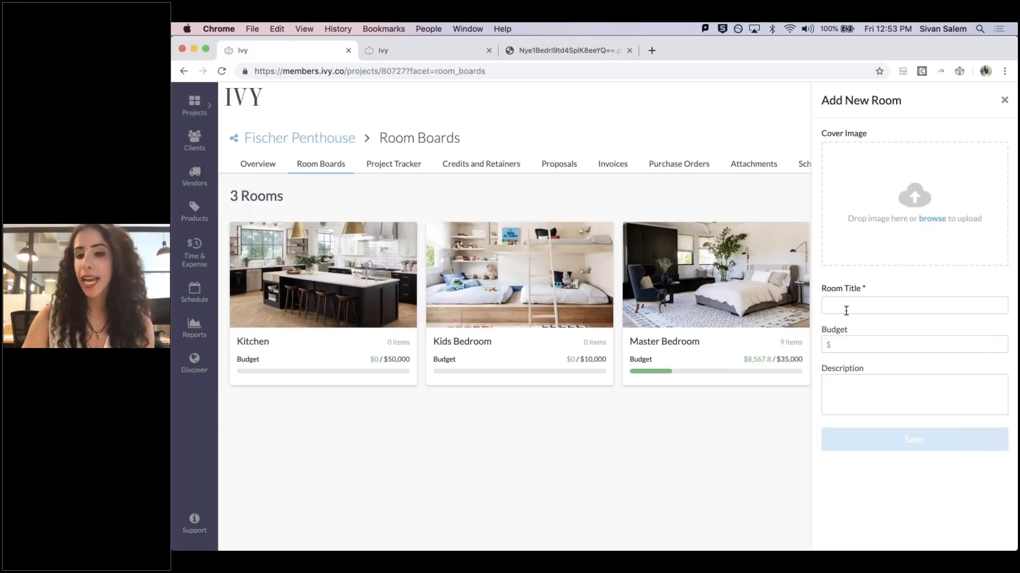
click(1005, 101)
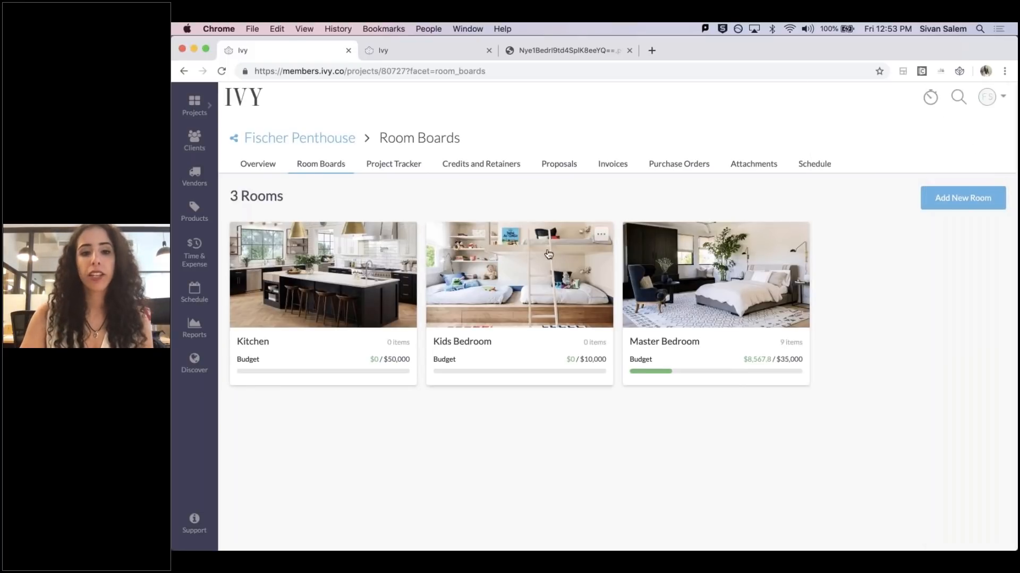
- Open the Kids Bedroom board, check which kinds of items can be added, and go back to the project overview
click(522, 266)
click(951, 168)
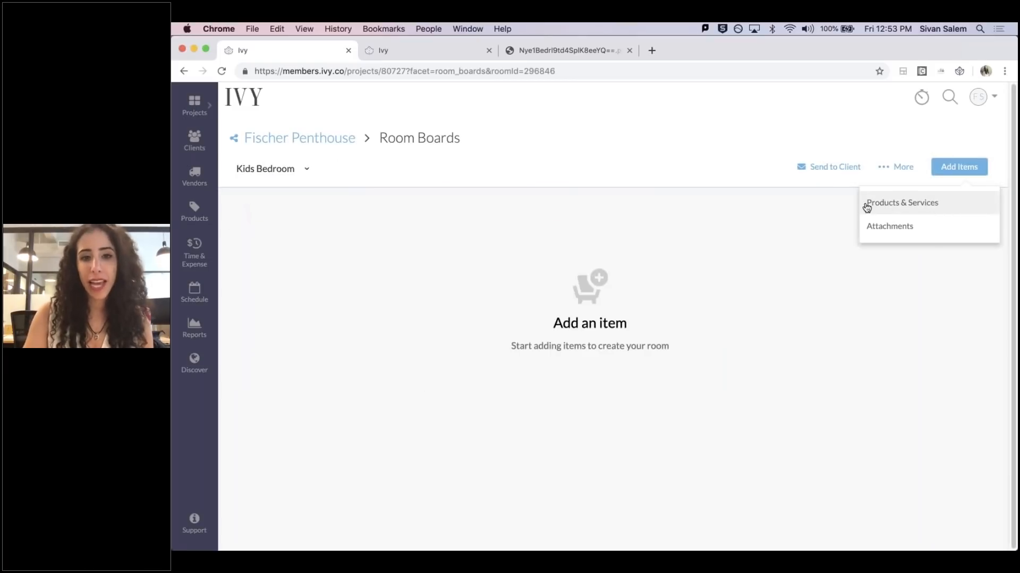
click(314, 147)
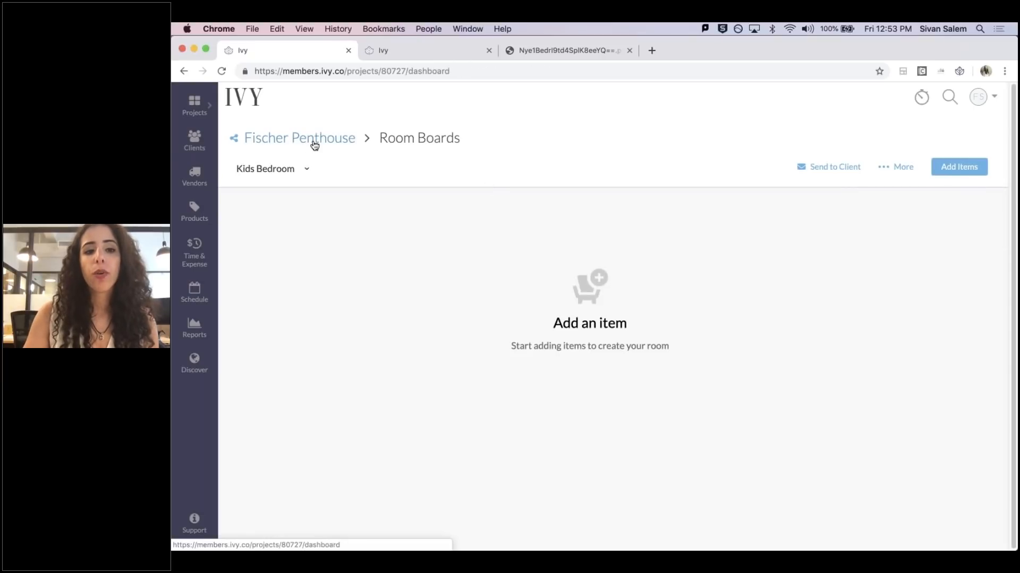
- Return to the Fischer Penthouse room boards, open the Master Bedroom board and check the options for the Maddox sectional
click(323, 168)
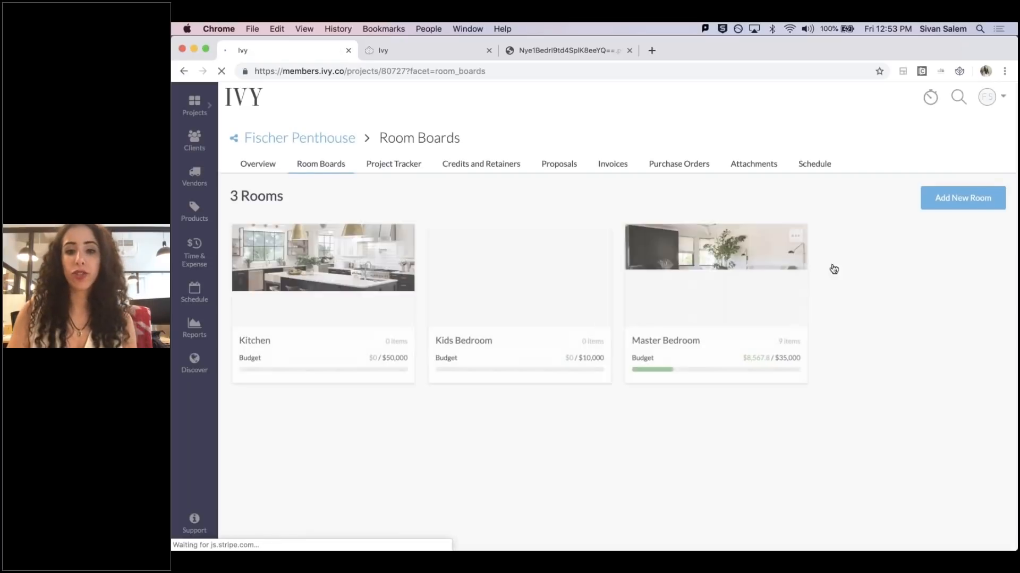
click(739, 292)
drag(547, 318, 574, 318)
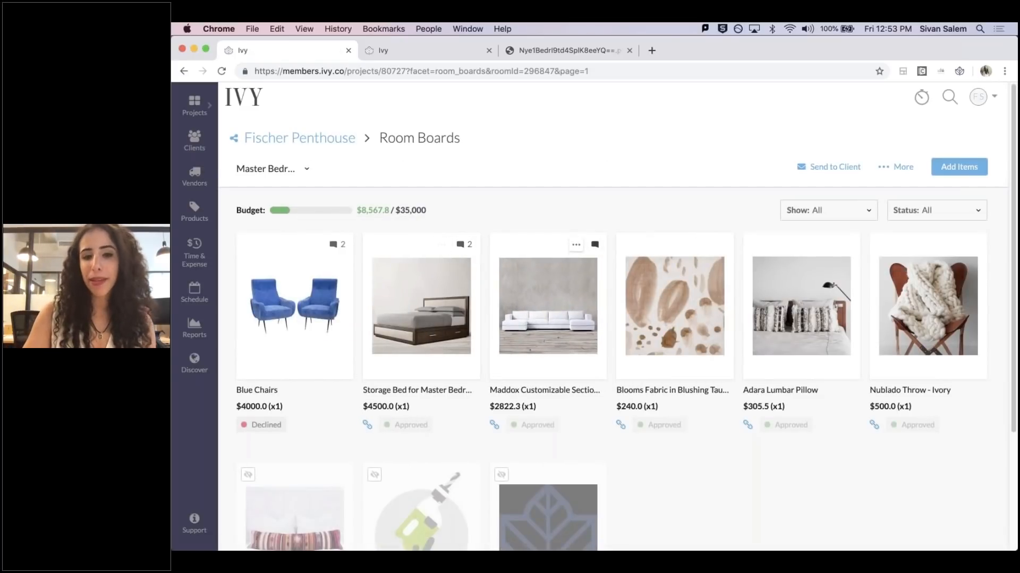
click(575, 245)
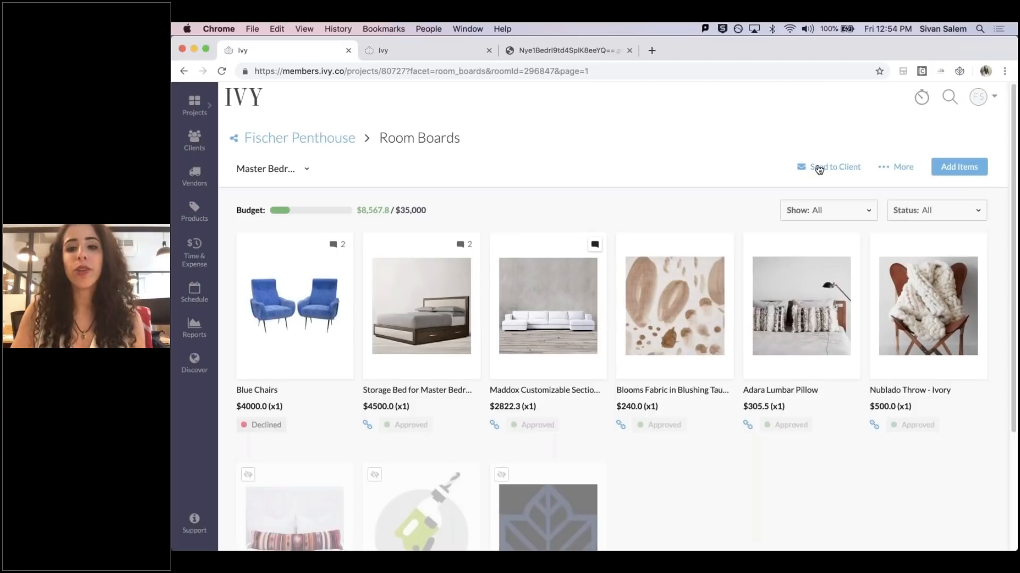
- Review the additional actions available for the Master Bedroom board without choosing any
click(895, 169)
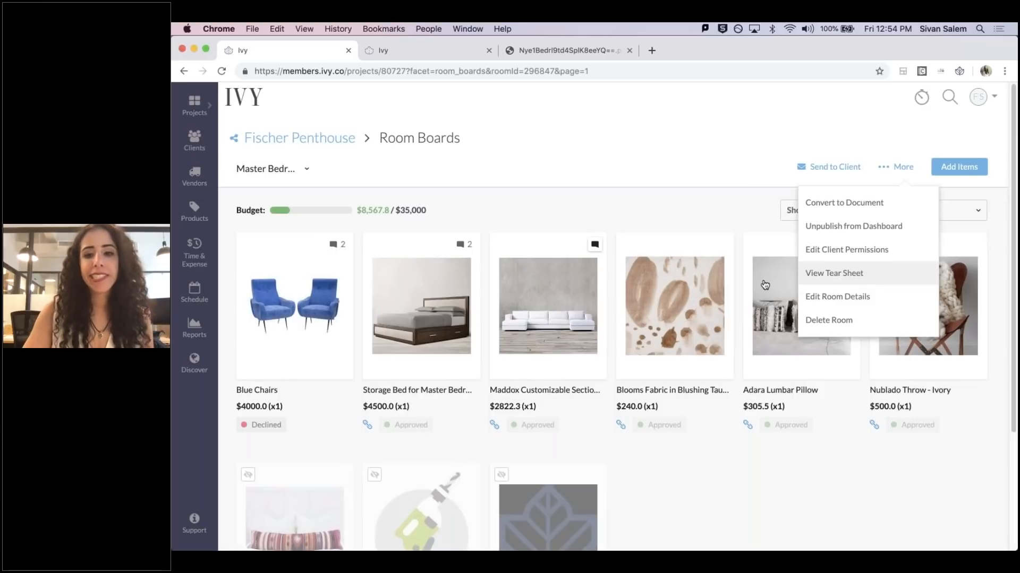
click(663, 221)
click(882, 169)
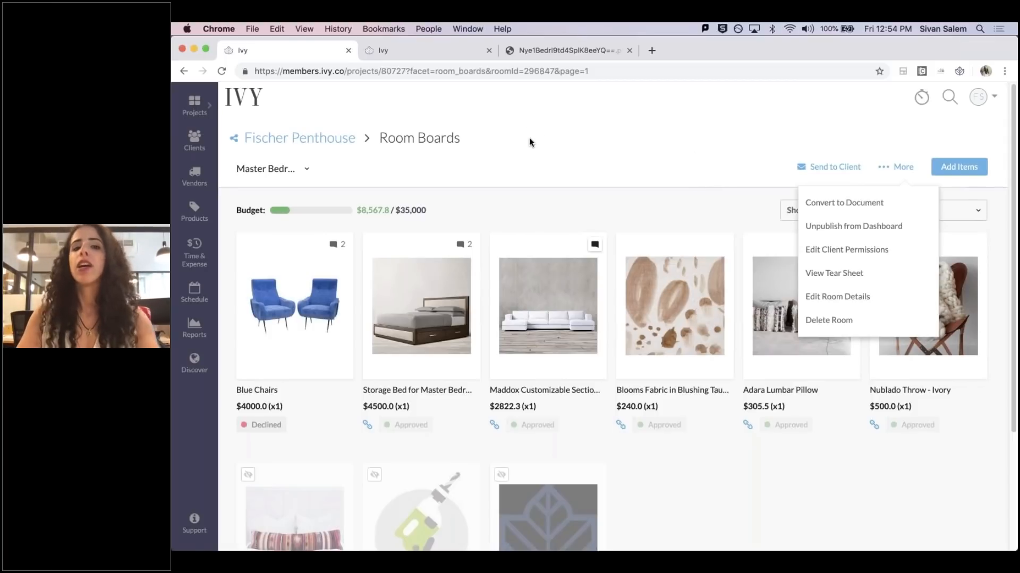
click(612, 167)
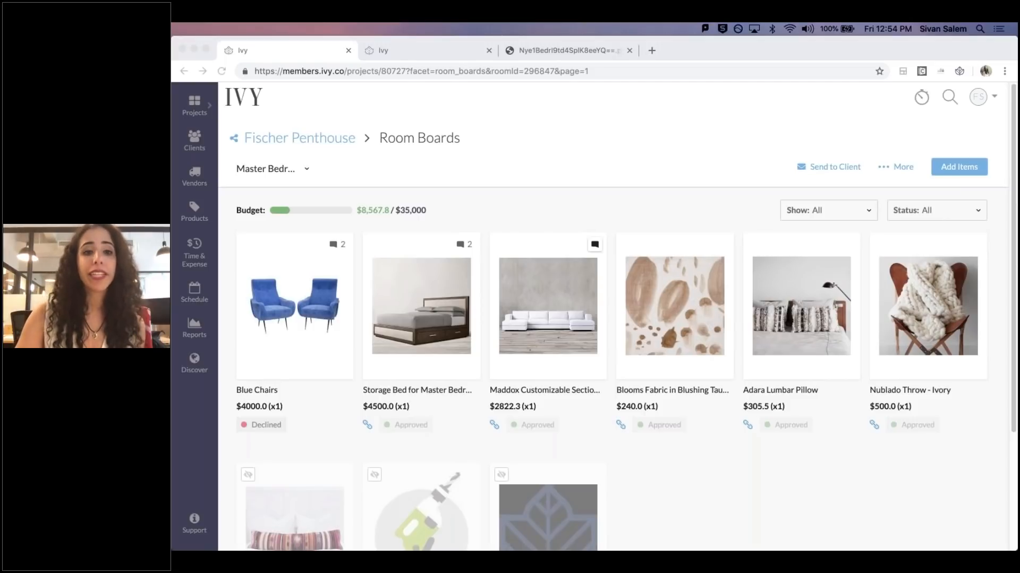
- Open the Ivy Help Center in a new browser tab, search for "room boards" and open the article "How to create Room Boards on Ivy"
click(652, 50)
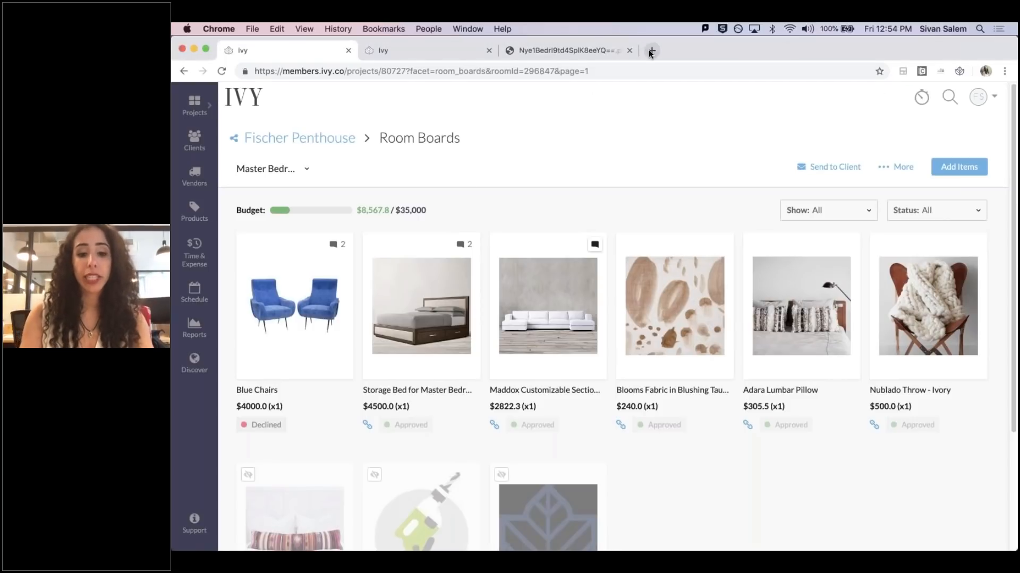
text(help)
key(Return)
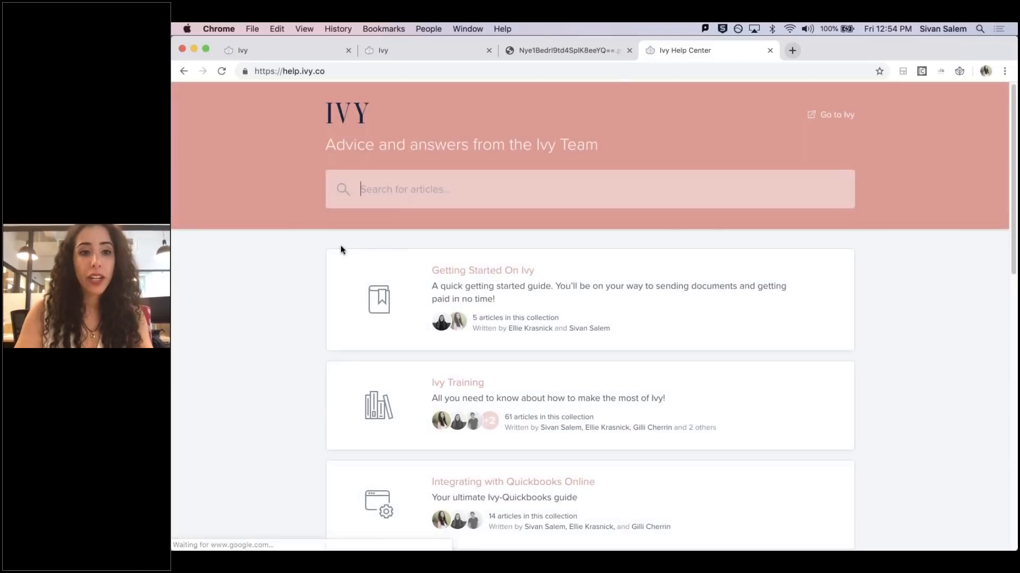
text(room boards)
key(Return)
click(496, 360)
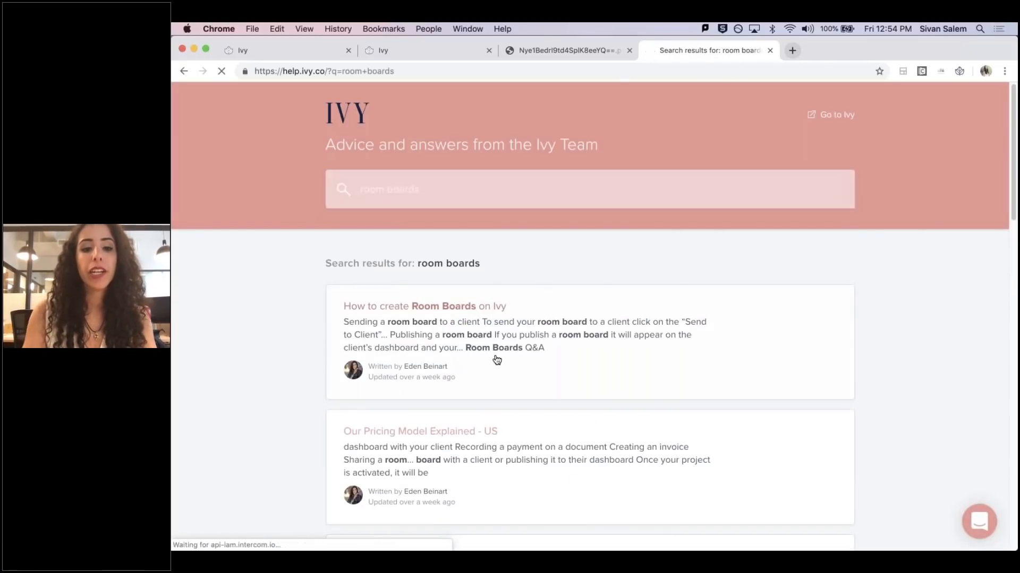
- Read through the room boards help article, including client collaboration, budget status and recommended use, and return to its beginning
scroll(544, 446, down, 10)
scroll(546, 445, down, 15)
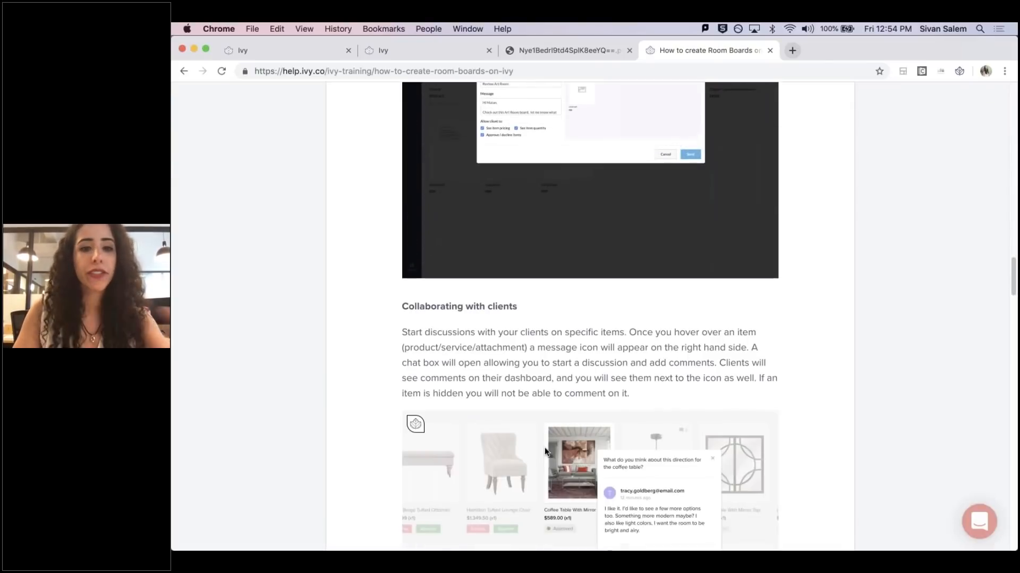
scroll(544, 447, down, 15)
scroll(519, 461, down, 15)
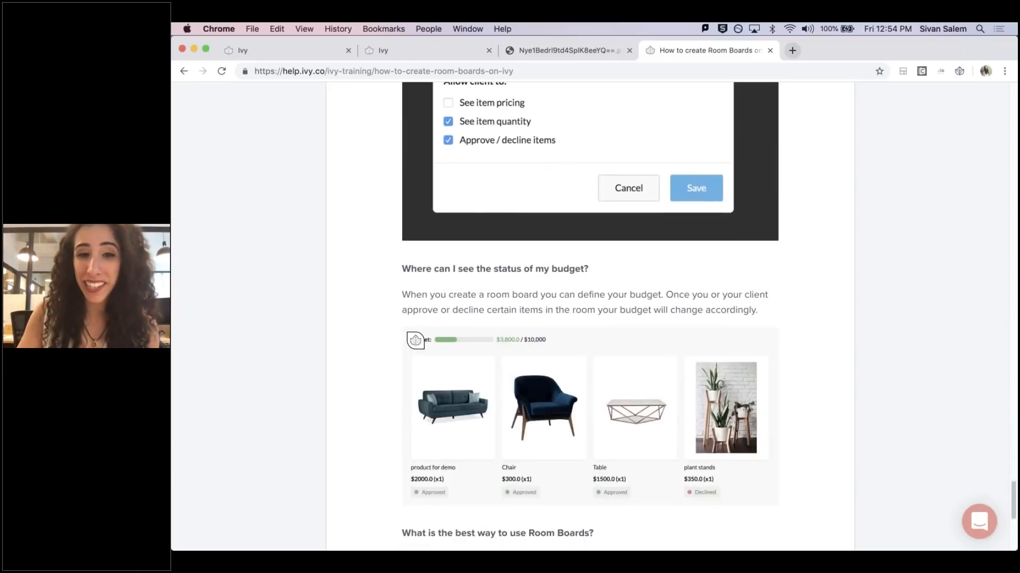
scroll(511, 444, down, 10)
scroll(547, 441, up, 5)
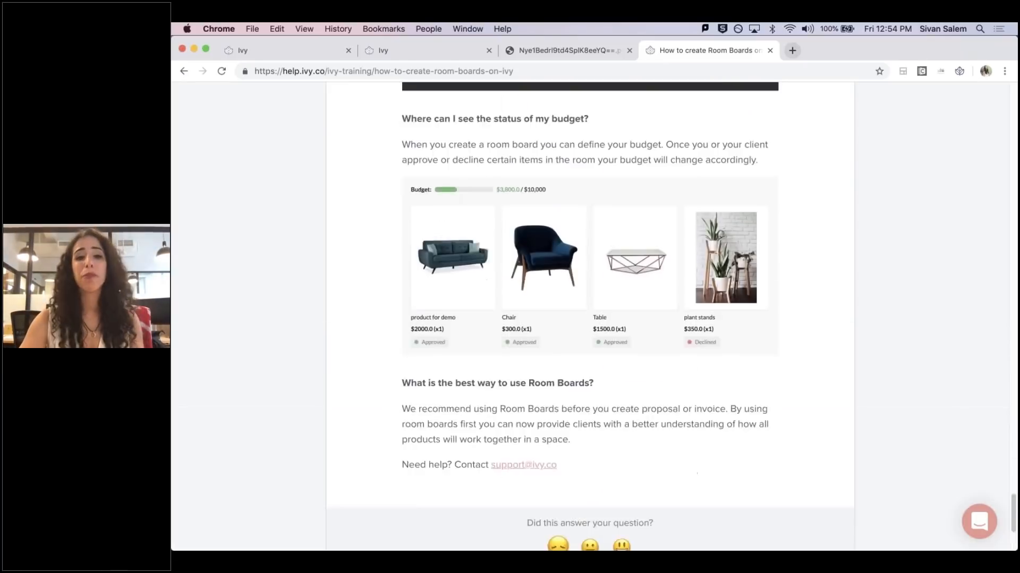
scroll(545, 443, up, 8)
scroll(461, 259, up, 8)
scroll(461, 259, up, 20)
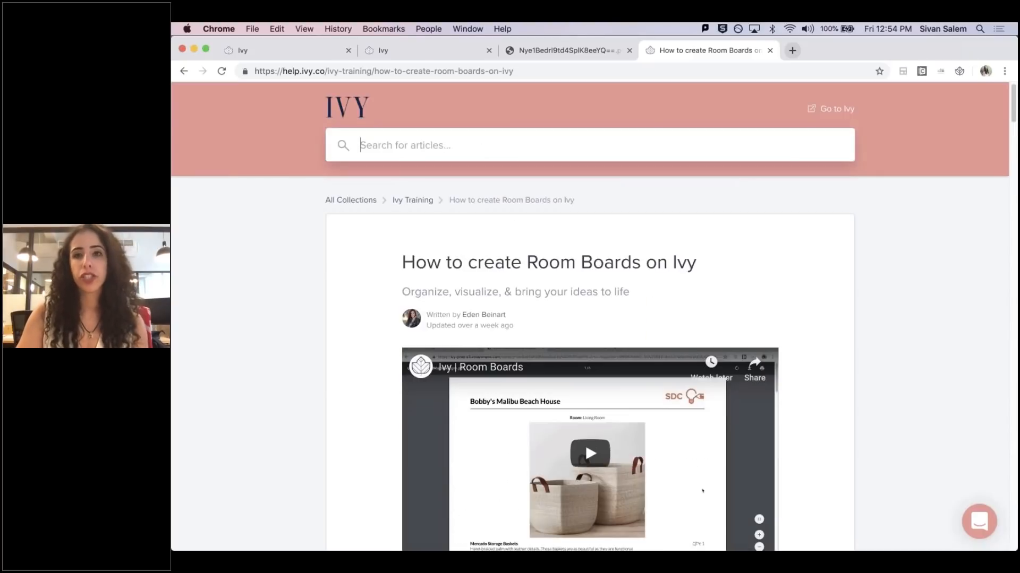
- Switch back to the Master Bedroom board and look over all of its items, including the hidden ones
click(302, 57)
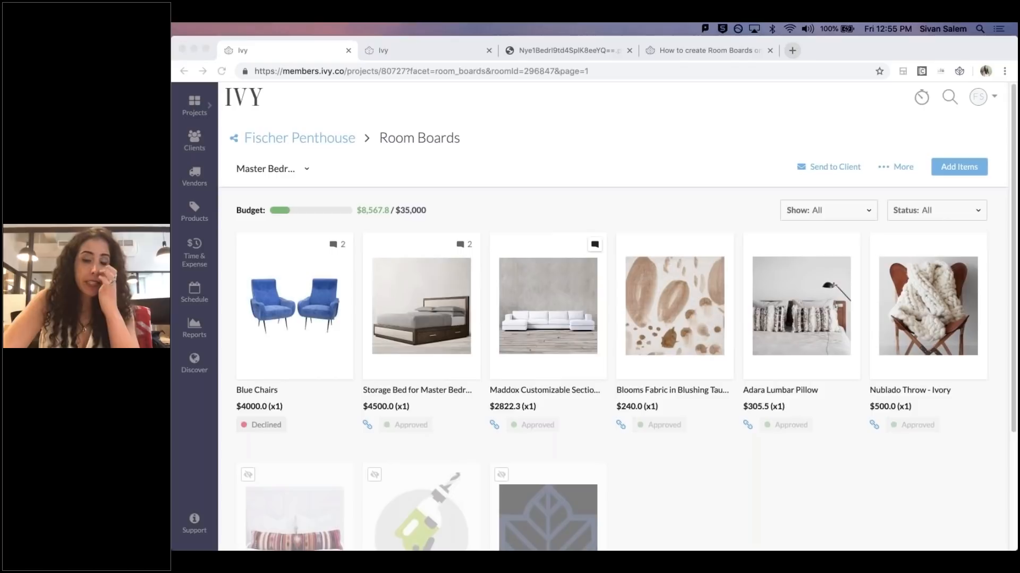
scroll(565, 196, down, 3)
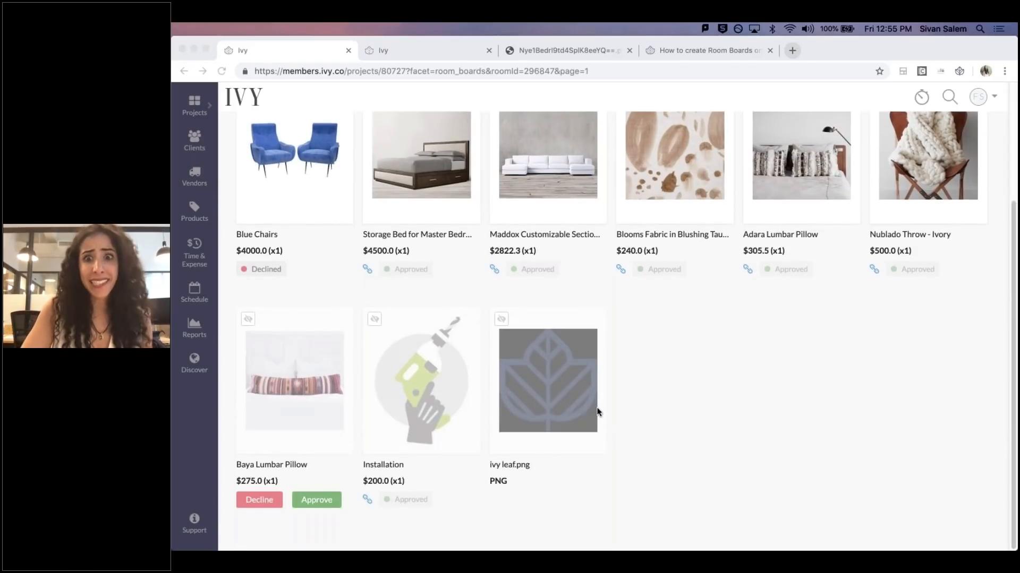
scroll(598, 412, up, 3)
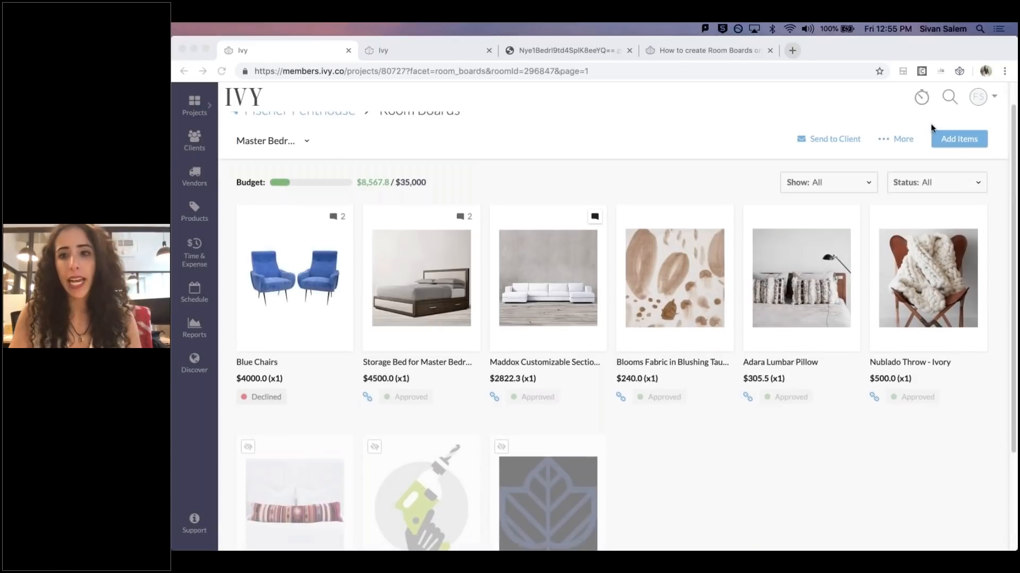
- Open the products and services picker for the Master Bedroom board and filter it to All Services
click(903, 140)
click(958, 139)
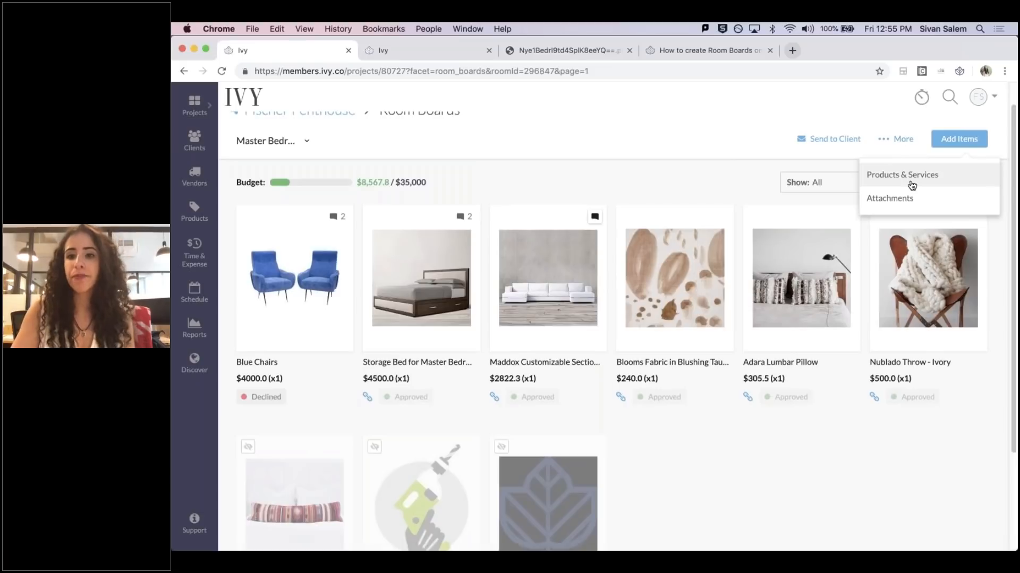
click(912, 185)
click(856, 114)
click(849, 125)
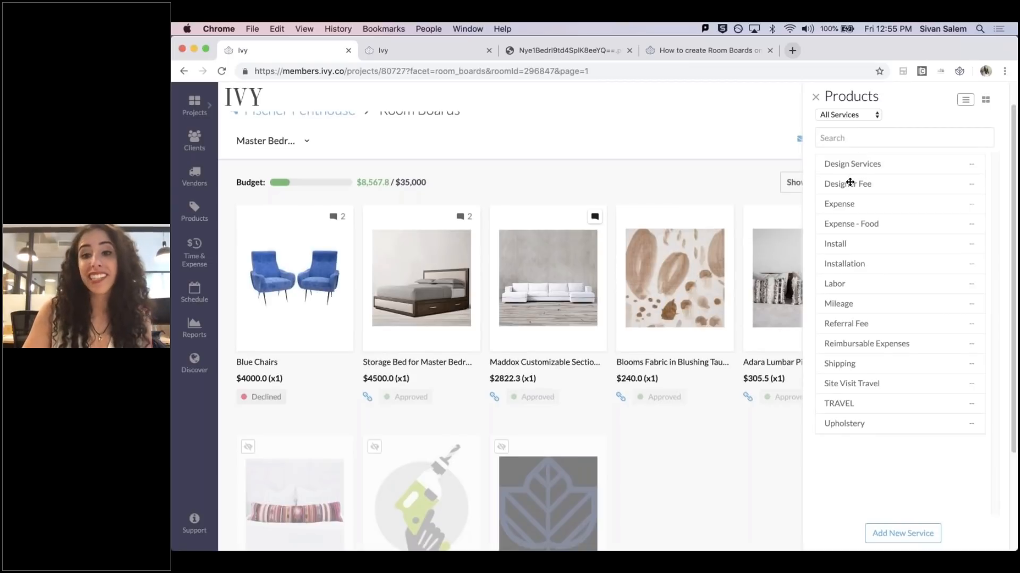
- View the blank form for adding a new service, check its category choices and close it without saving
click(902, 533)
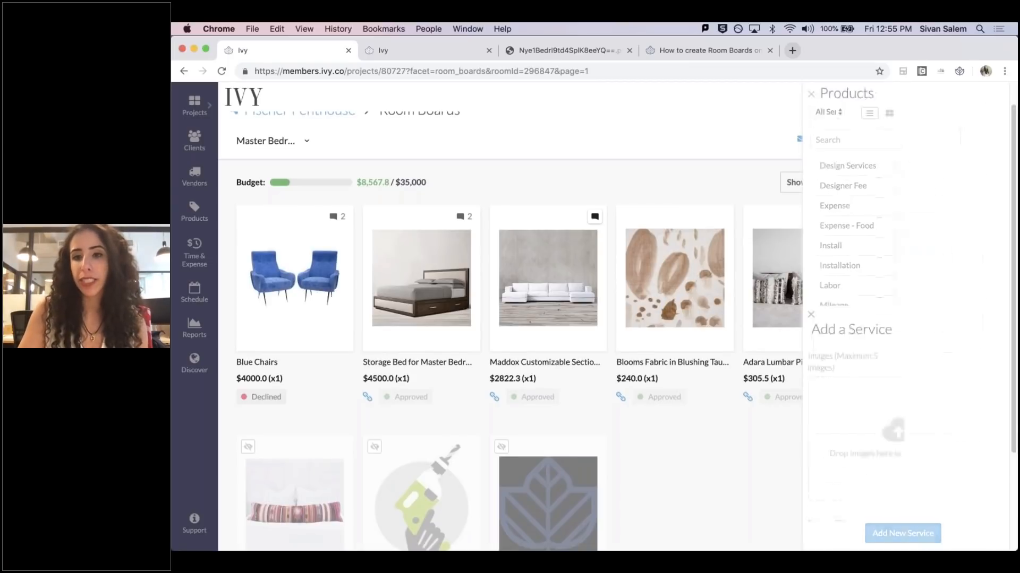
click(877, 299)
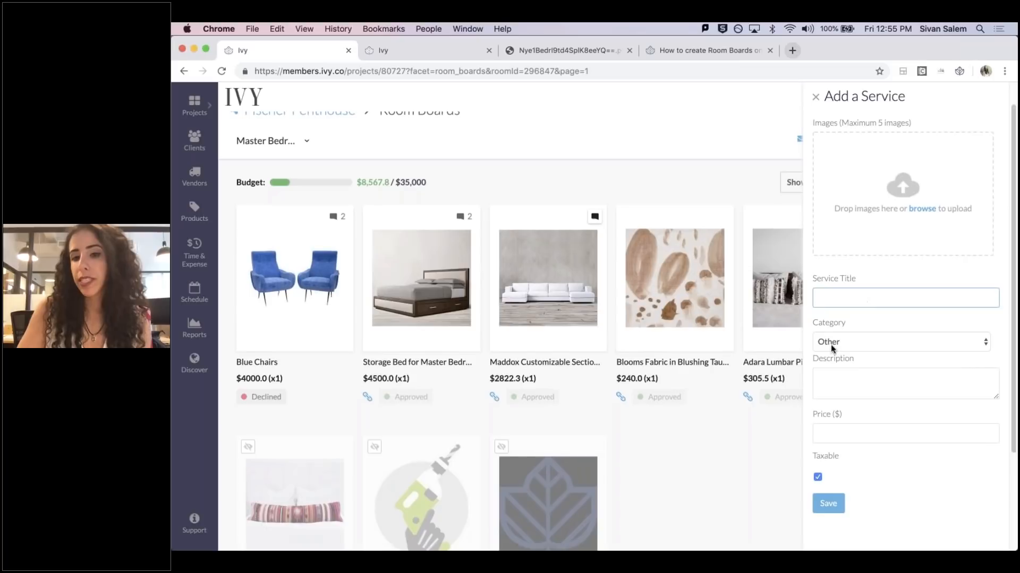
click(877, 343)
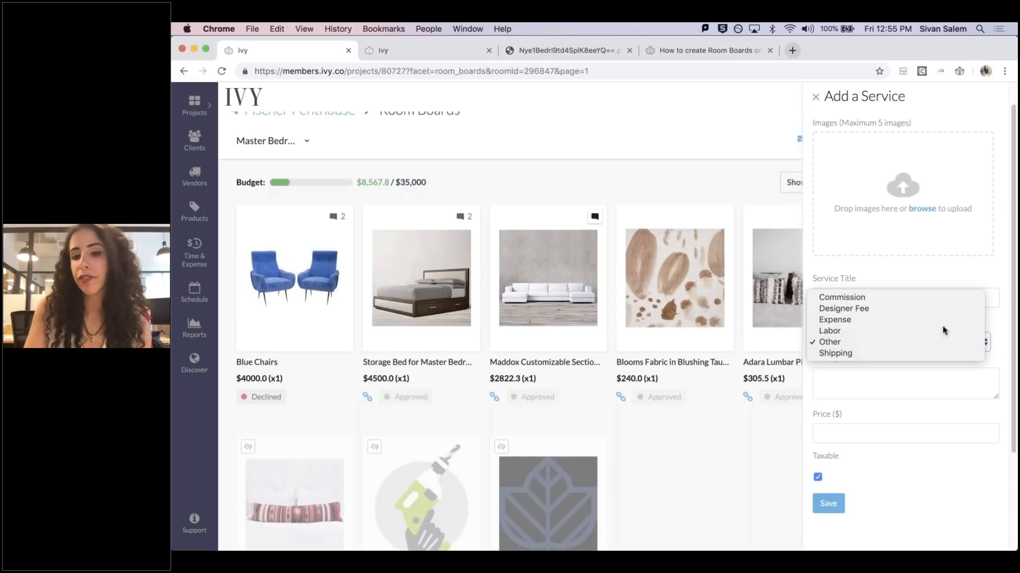
click(856, 270)
click(837, 385)
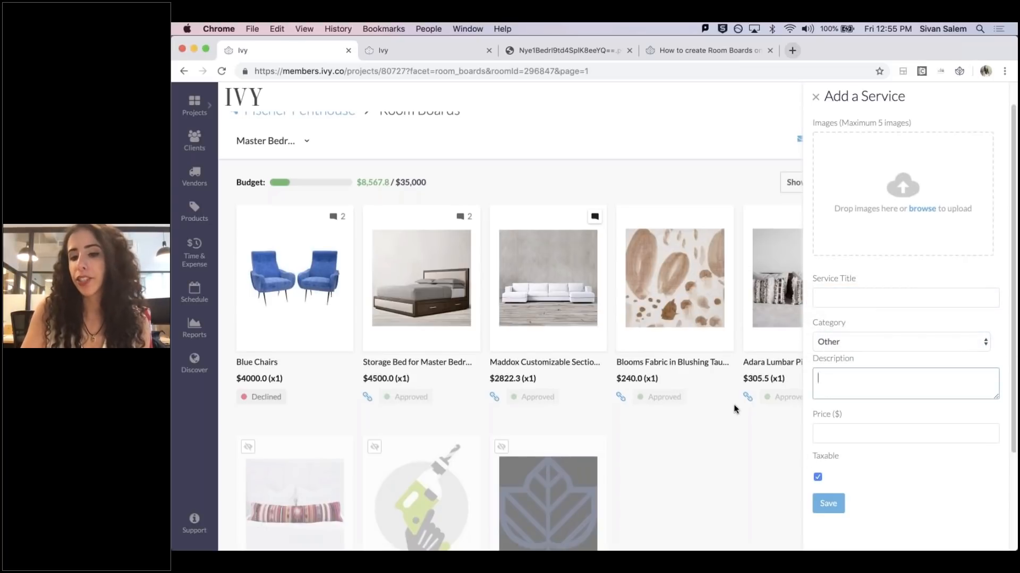
click(816, 96)
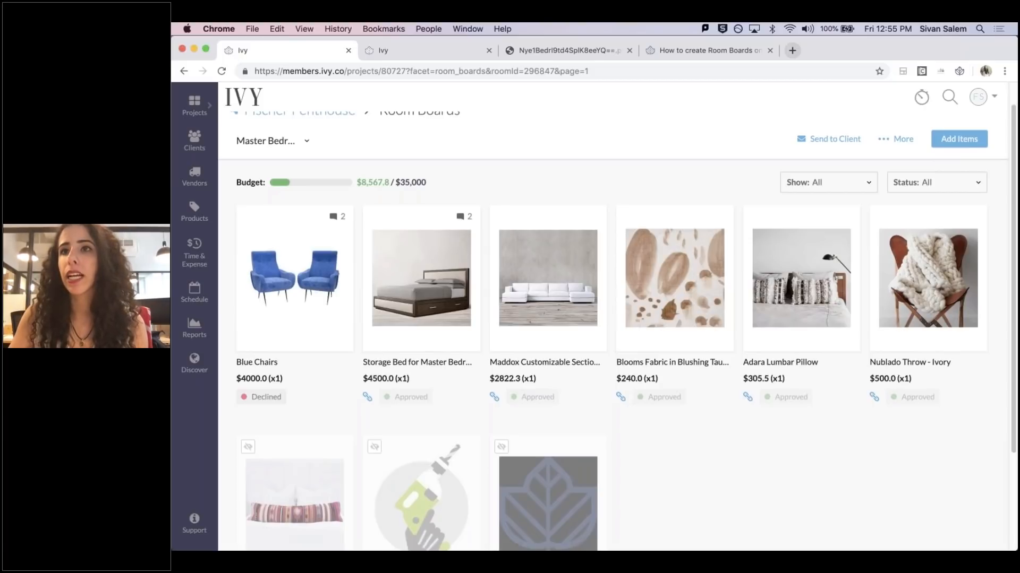
- Open the Send to Client form for the Master Bedroom board and check its Bcc and Reply To fields, leaving that option off
key(super+Tab)
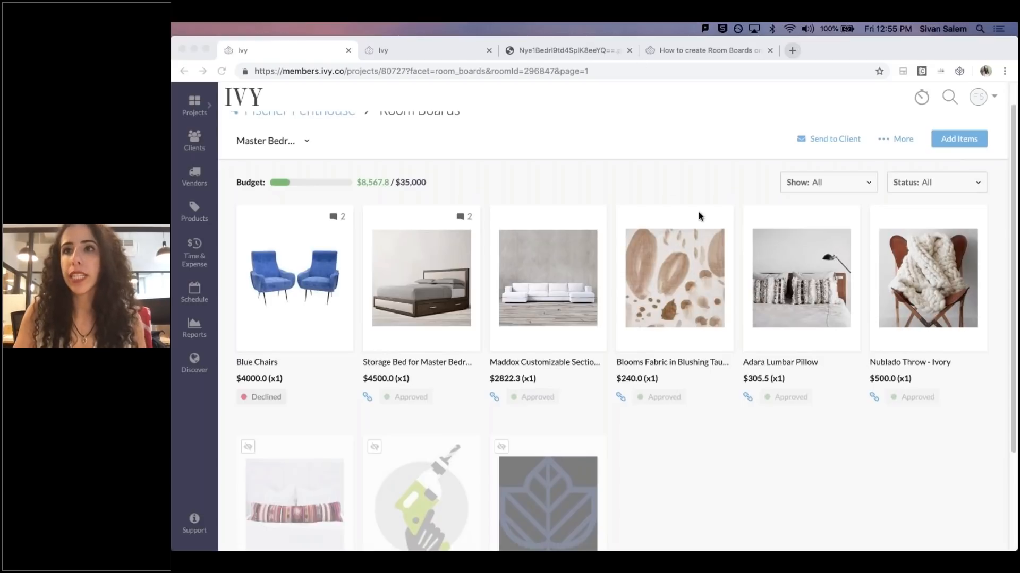
click(858, 106)
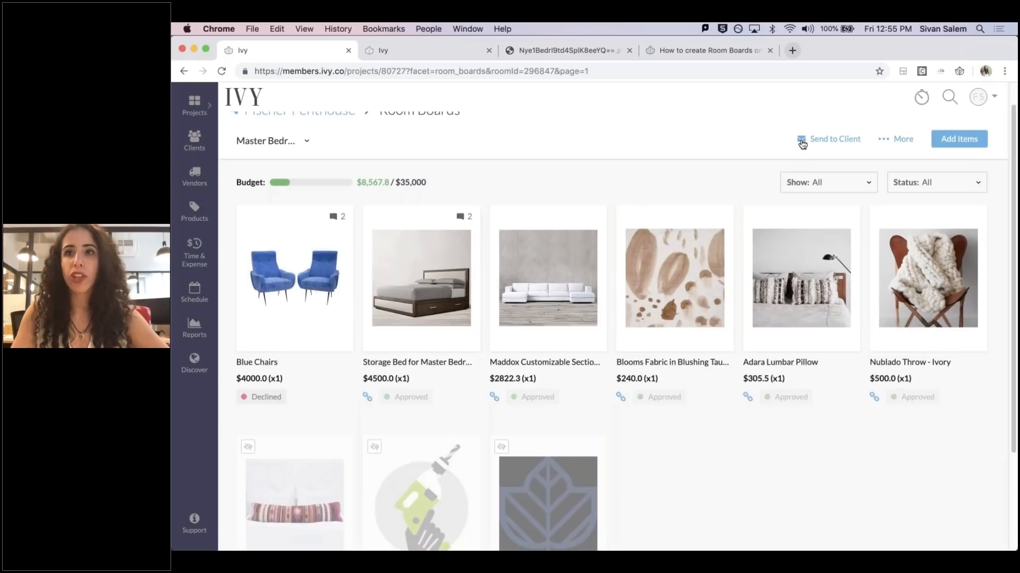
click(816, 142)
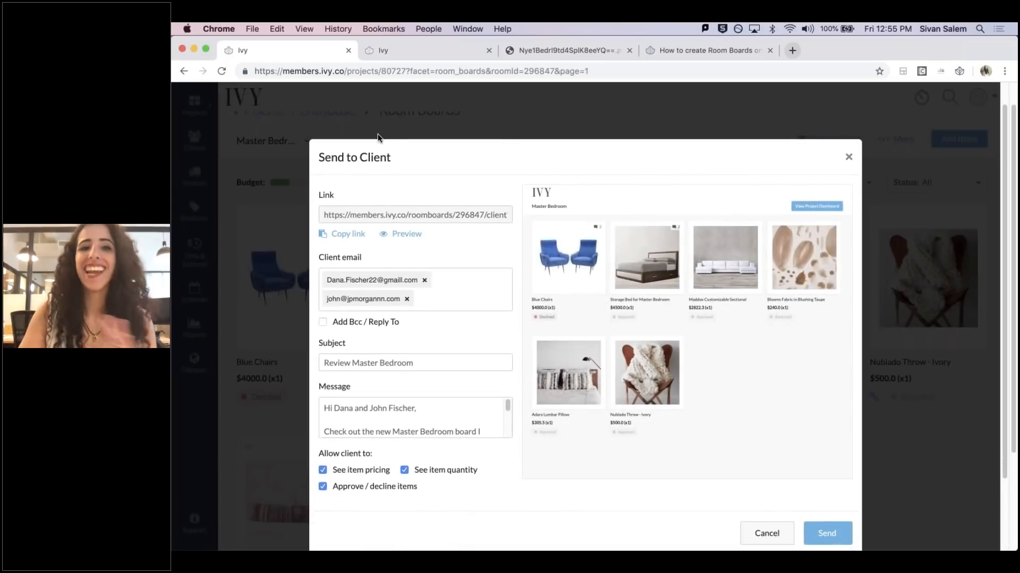
scroll(737, 201, down, 1)
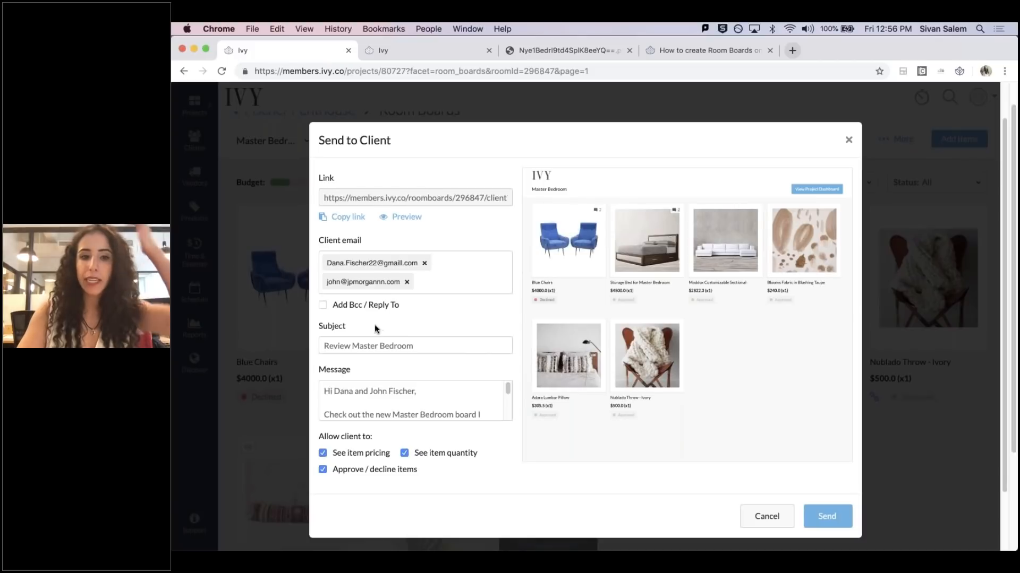
click(323, 305)
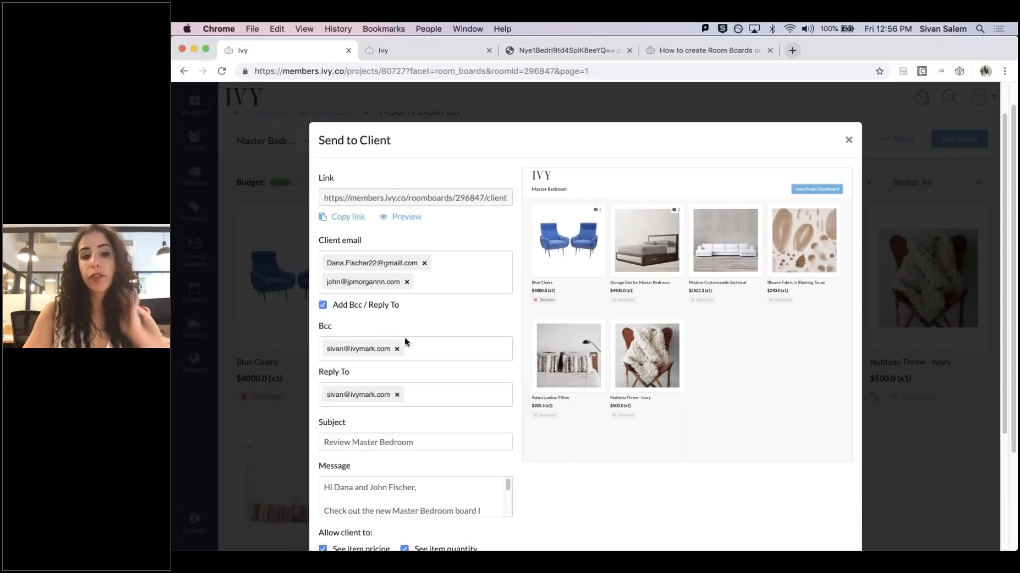
scroll(321, 355, down, 1)
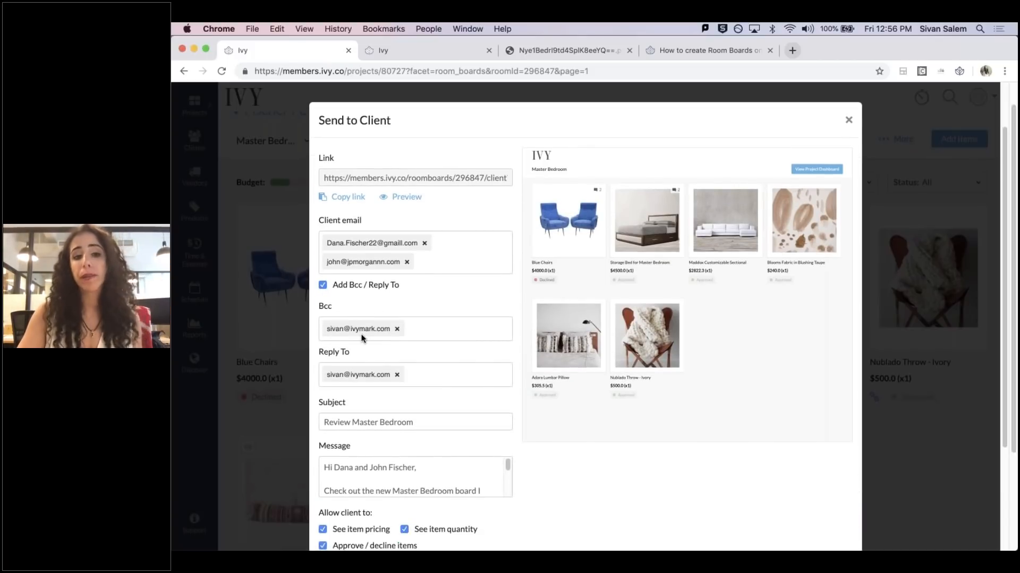
click(322, 285)
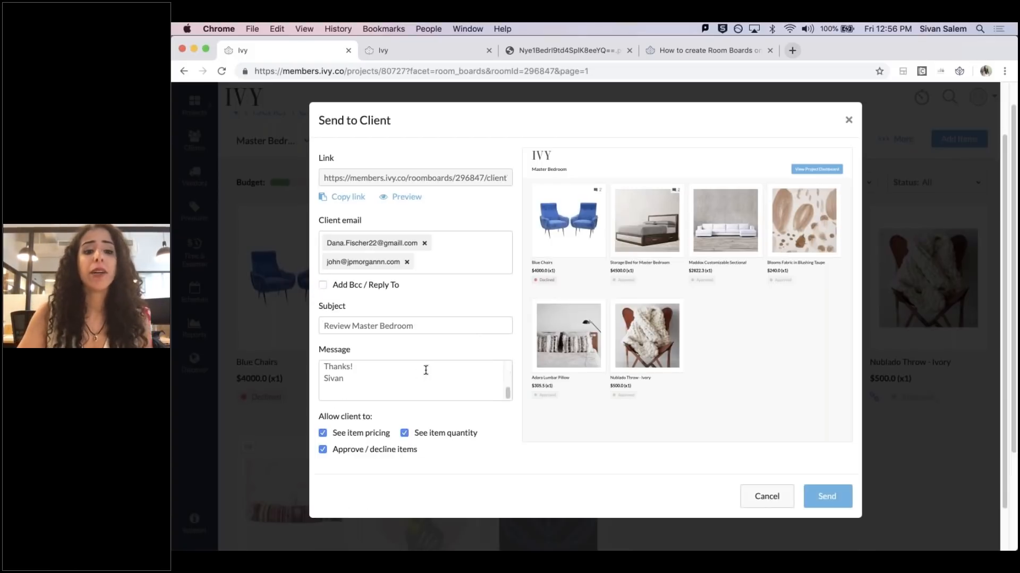
- Read the prepared email message to the client through to its end
scroll(452, 403, down, 3)
scroll(448, 404, up, 3)
scroll(447, 404, up, 1)
scroll(448, 404, down, 5)
scroll(393, 422, down, 1)
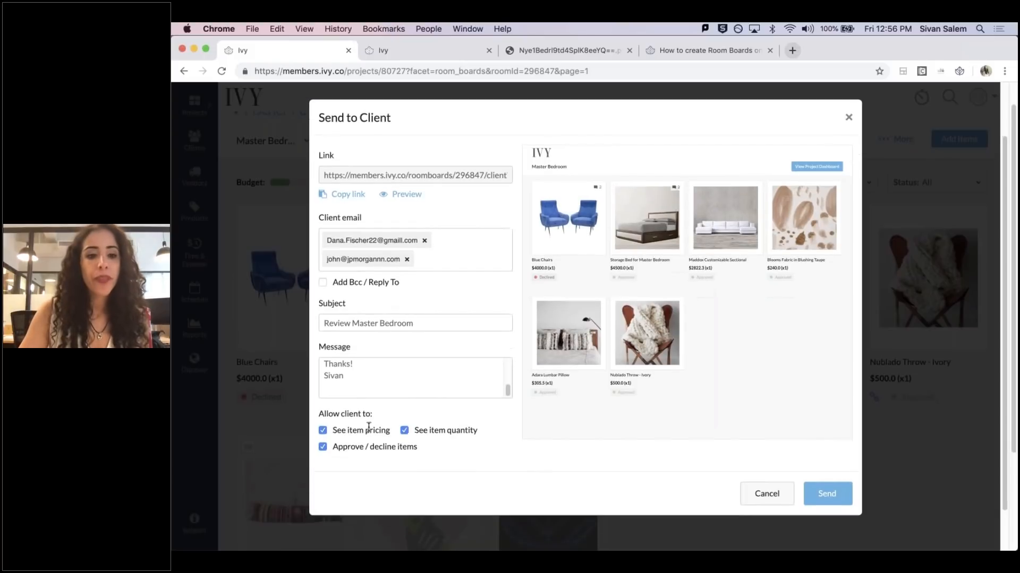
- Review the client permissions for pricing, quantity and item approval, and preview the client's board, closing the preview tab again
drag(334, 432, 393, 434)
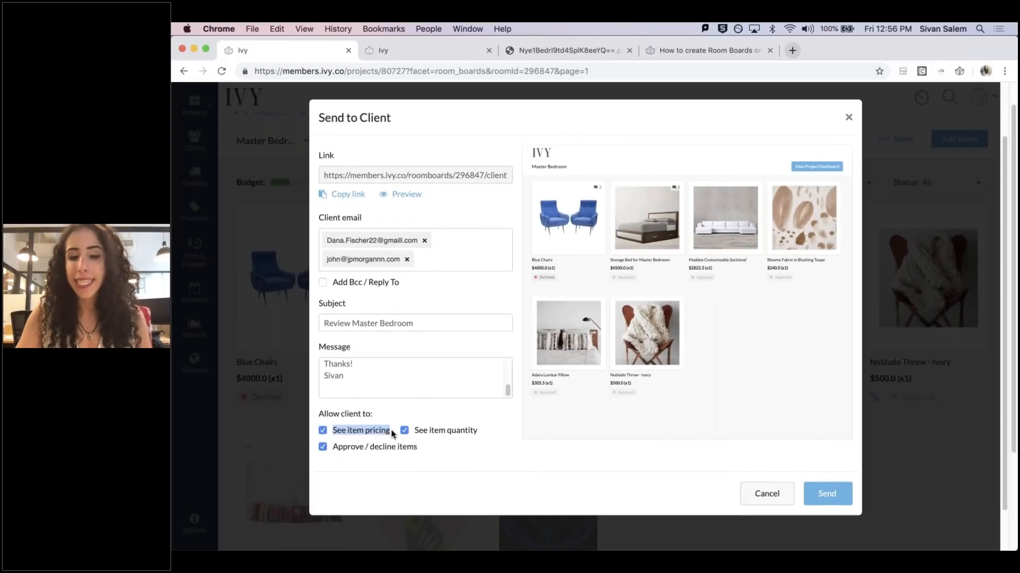
click(450, 432)
drag(347, 447, 423, 449)
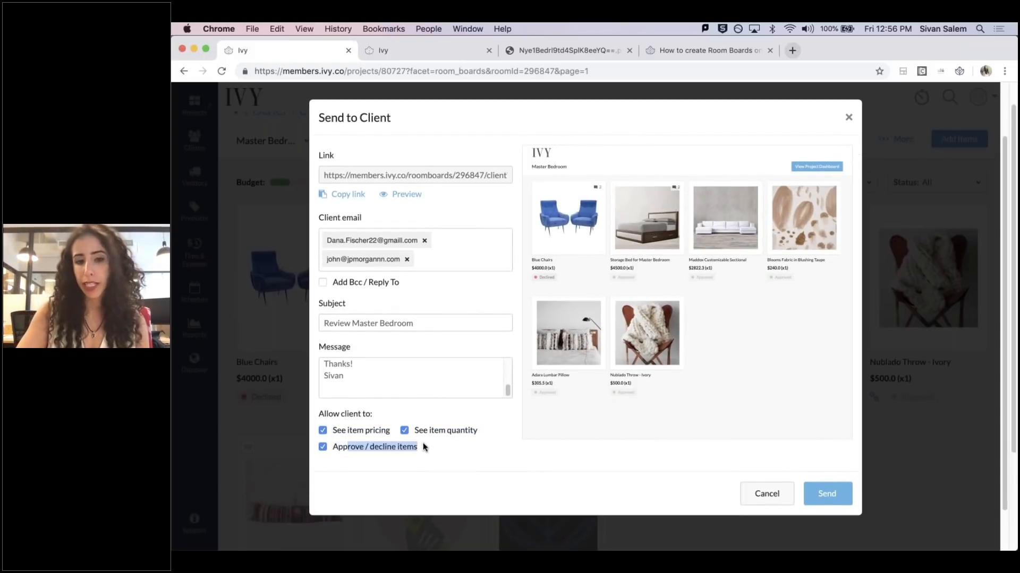
click(412, 195)
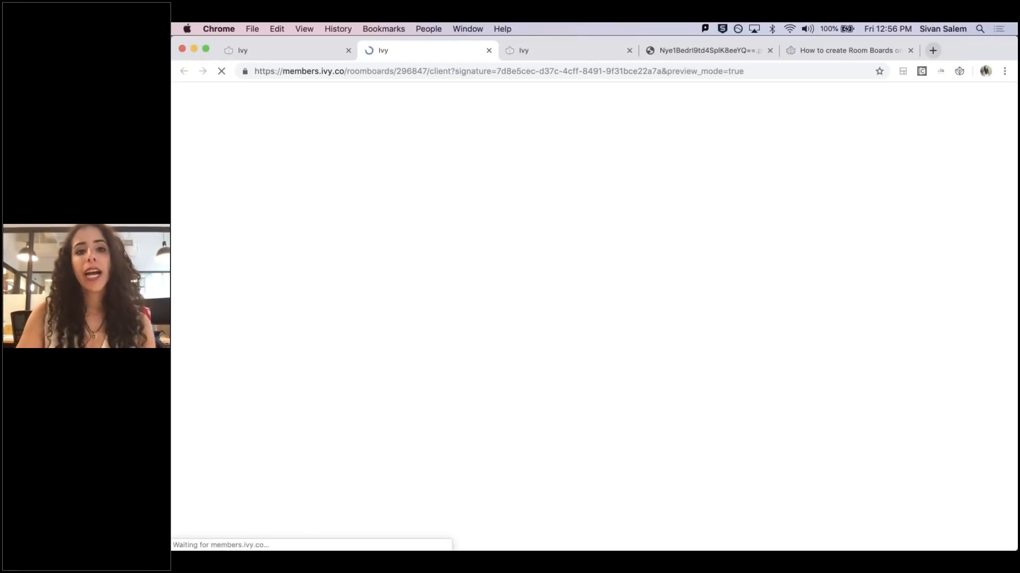
click(488, 51)
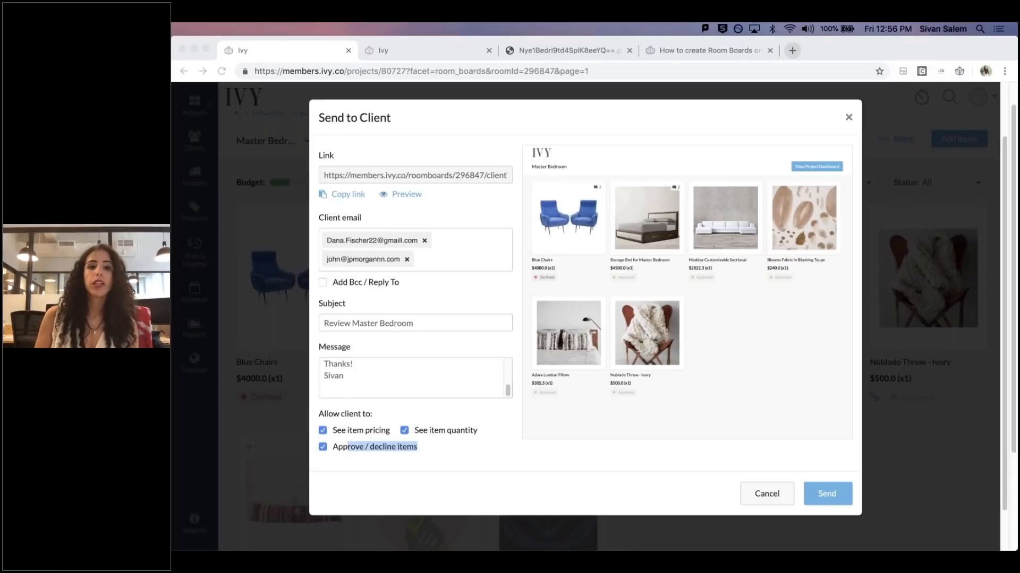
- Close the Send to Client form without sending and return to the Master Bedroom board
click(849, 117)
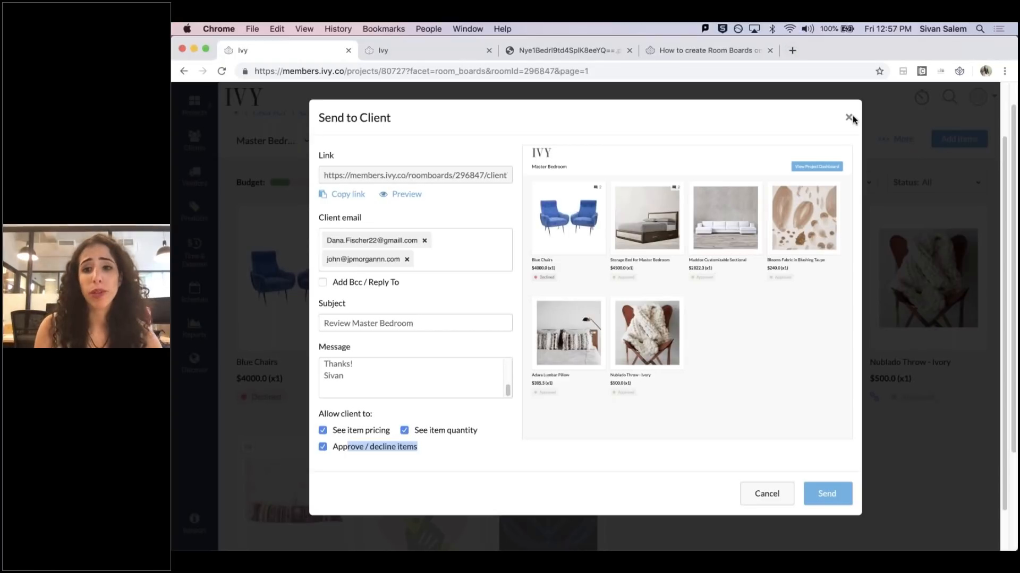
click(849, 117)
scroll(723, 143, up, 1)
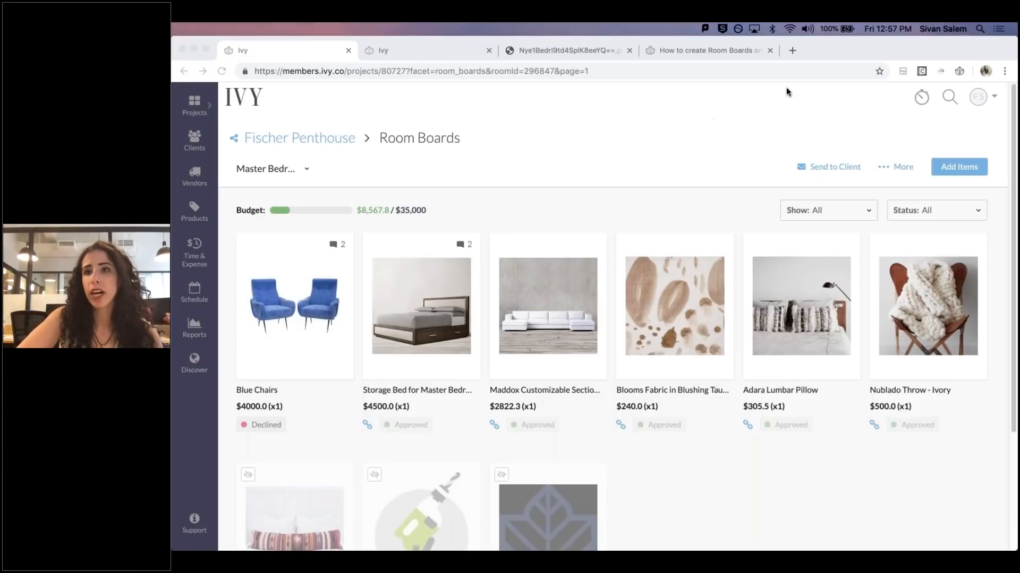
- Open the Baya Lumbar Pillow's details, check its selling quantity in the accounting section and close the item without saving
scroll(367, 450, down, 3)
click(307, 383)
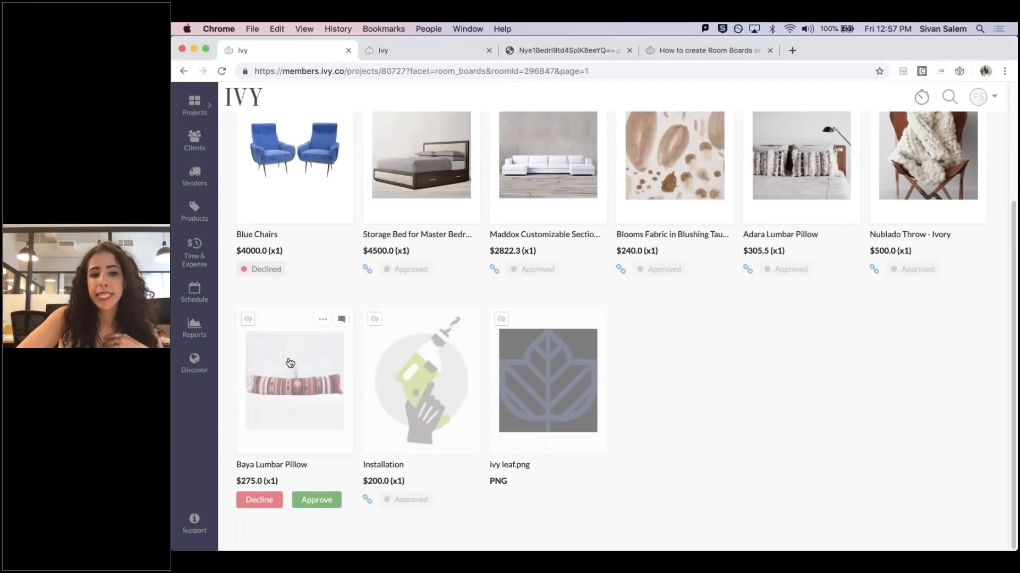
mouse_move(290, 385)
click(291, 385)
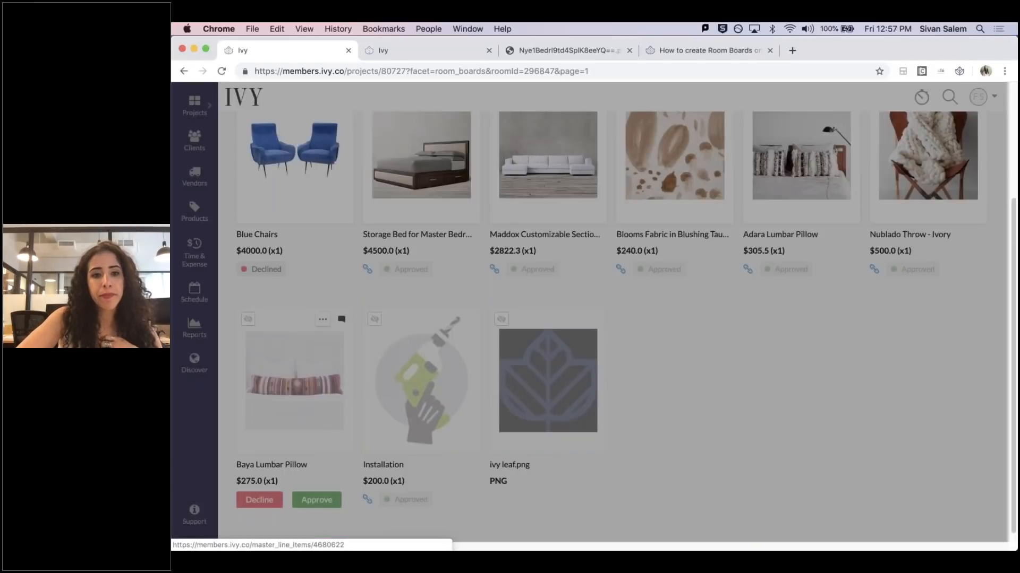
scroll(656, 337, down, 5)
click(512, 306)
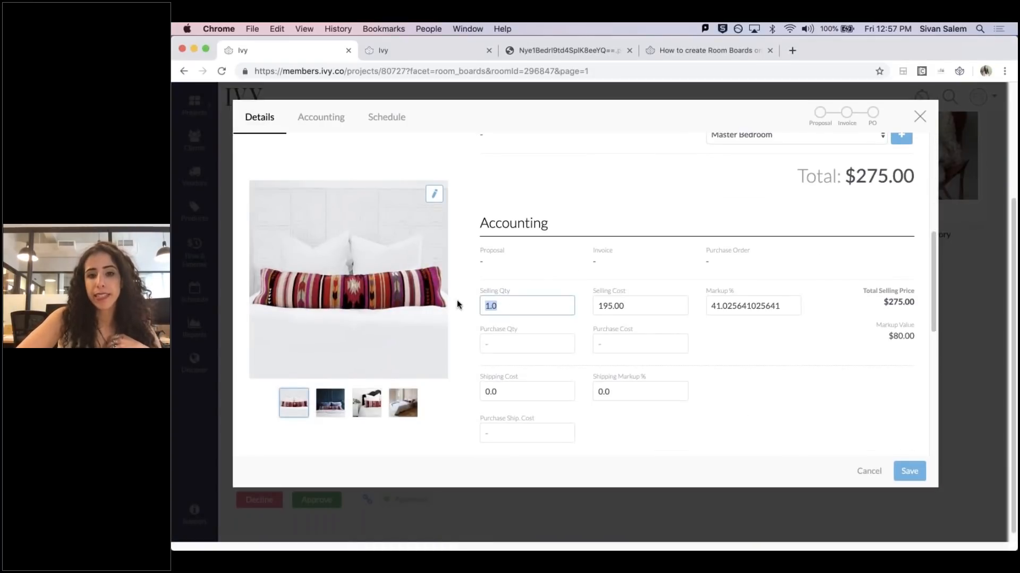
click(919, 117)
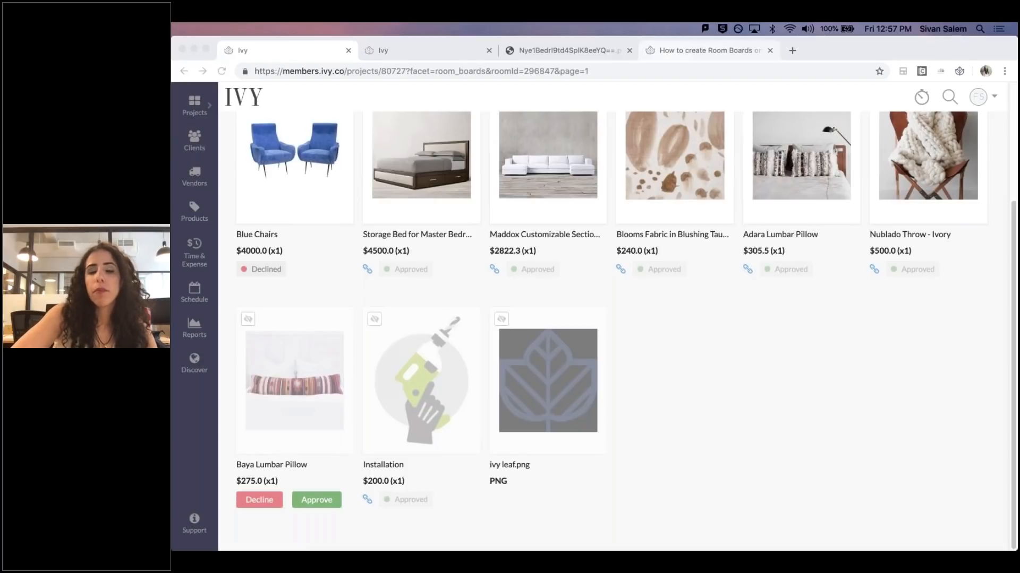
click(772, 386)
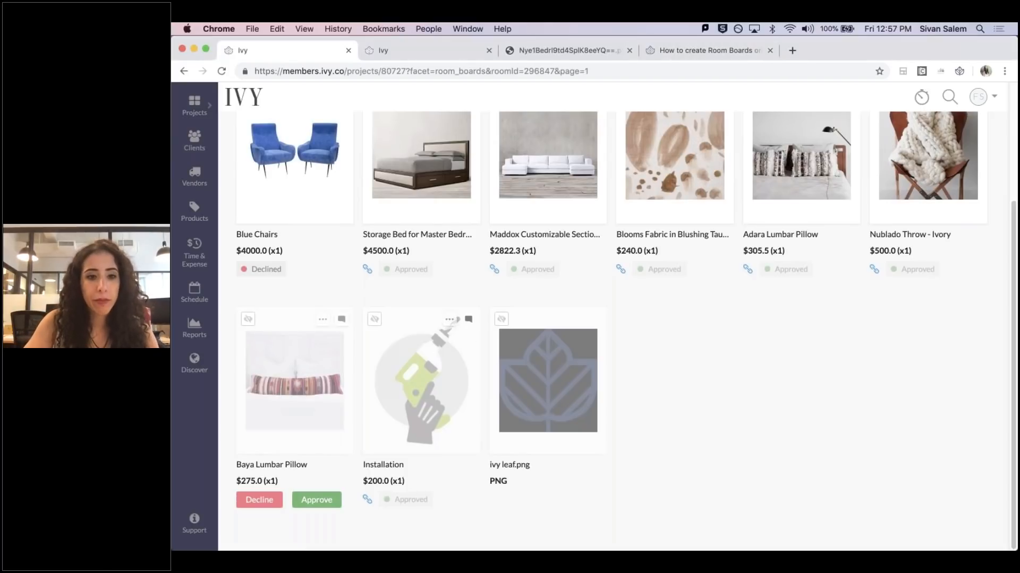
click(322, 324)
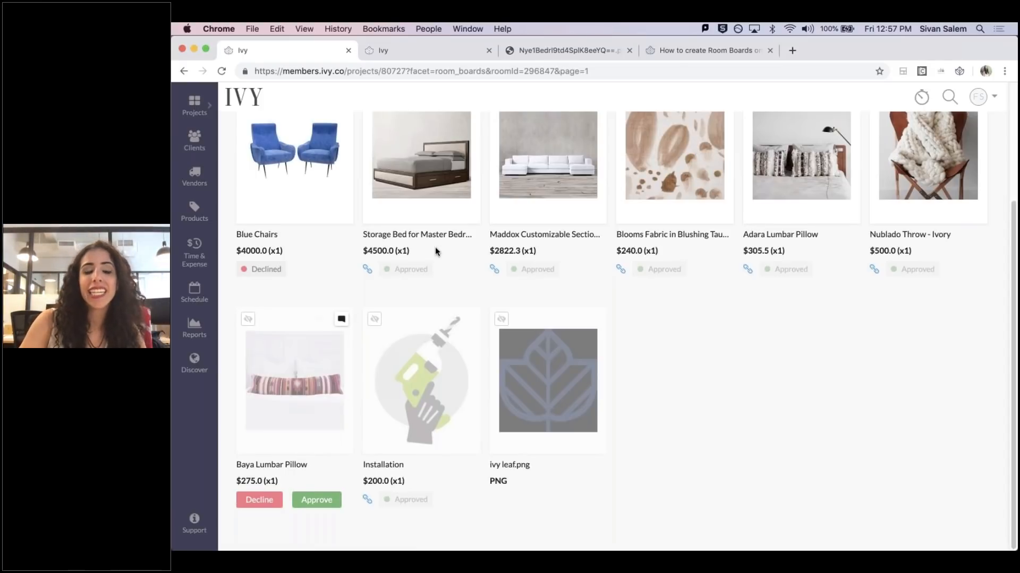
scroll(435, 247, up, 2)
click(441, 150)
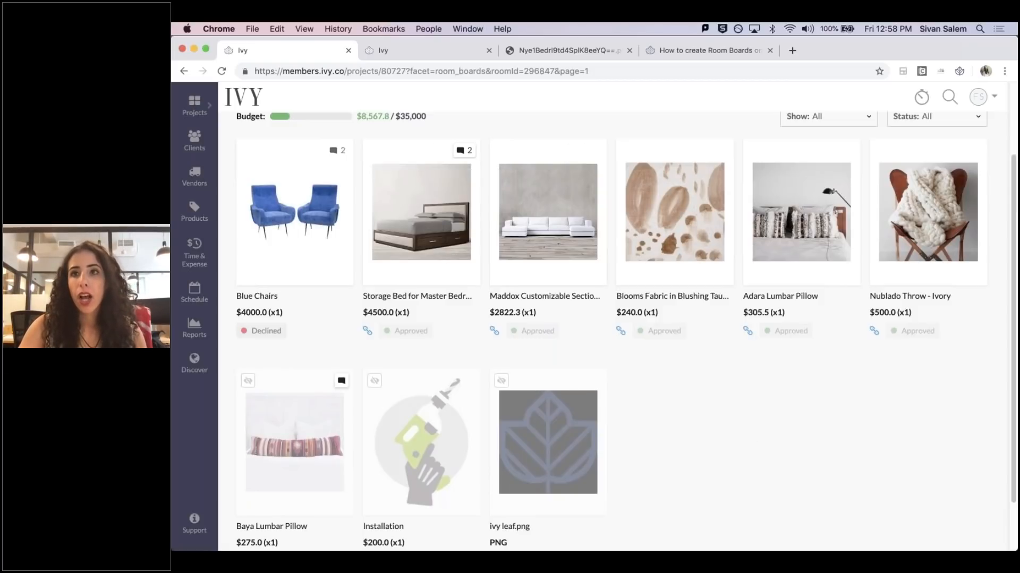
key(super+Tab)
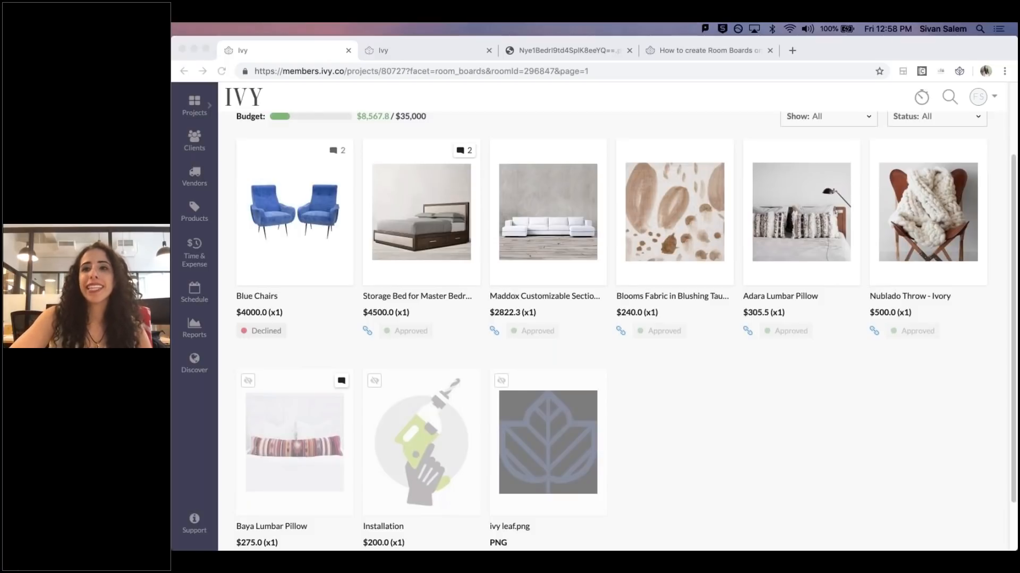
click(653, 447)
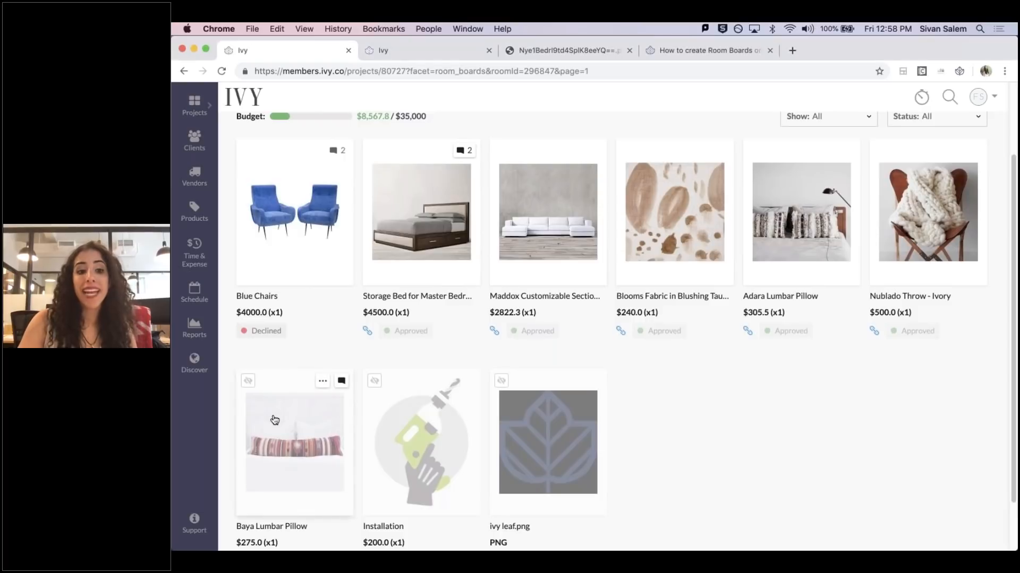
scroll(275, 419, down, 2)
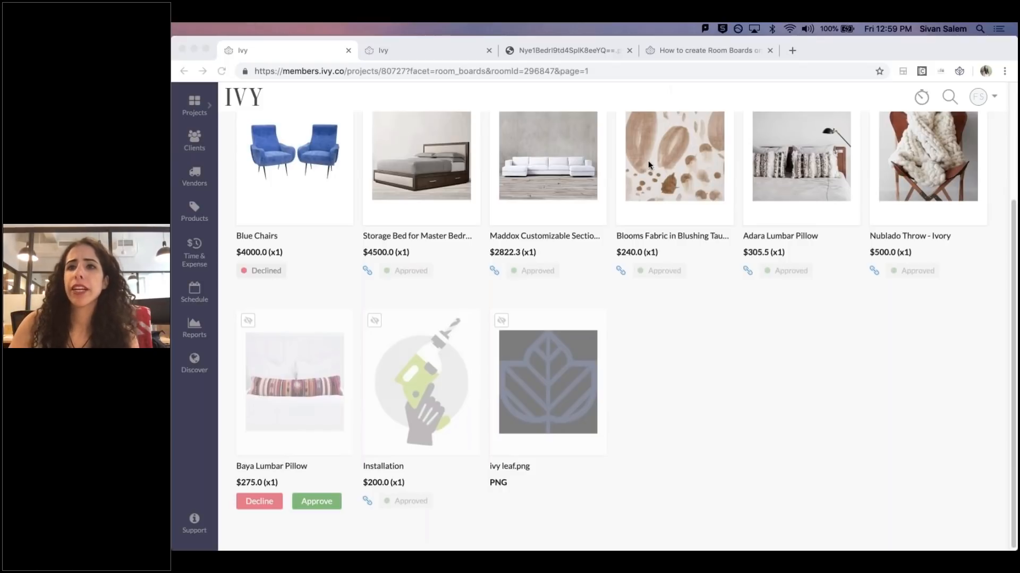
click(776, 378)
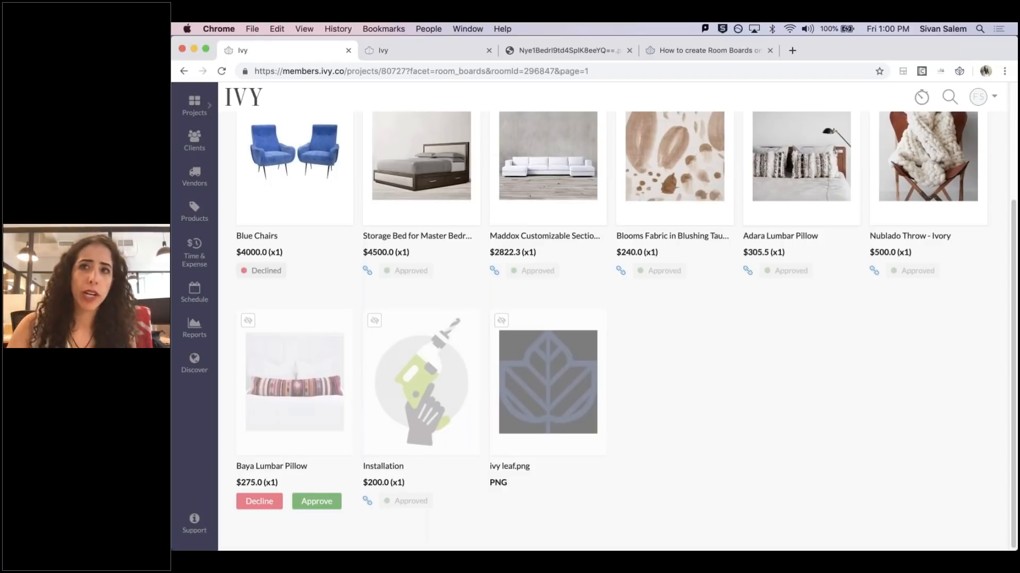
scroll(764, 354, up, 5)
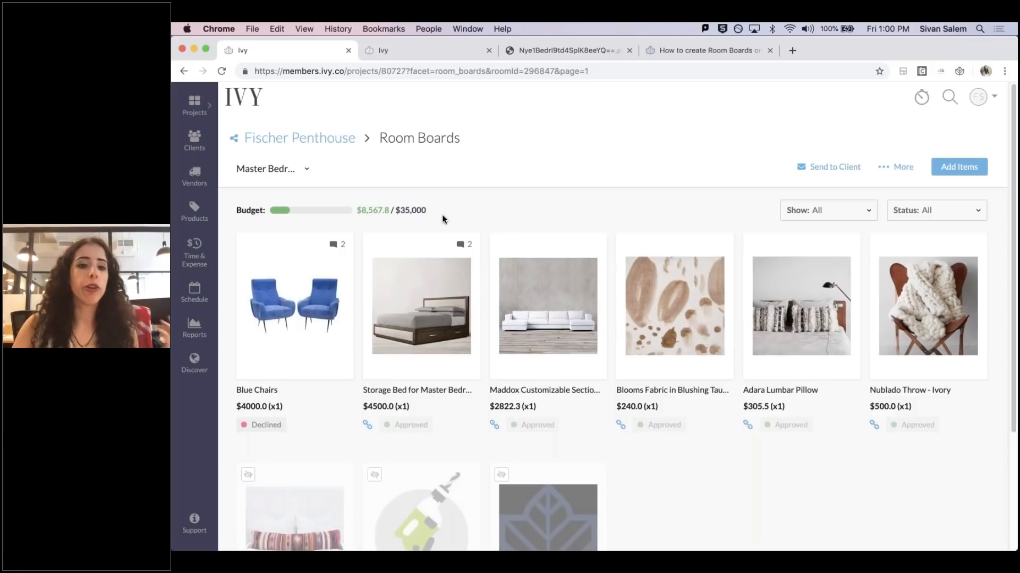
mouse_move(440, 320)
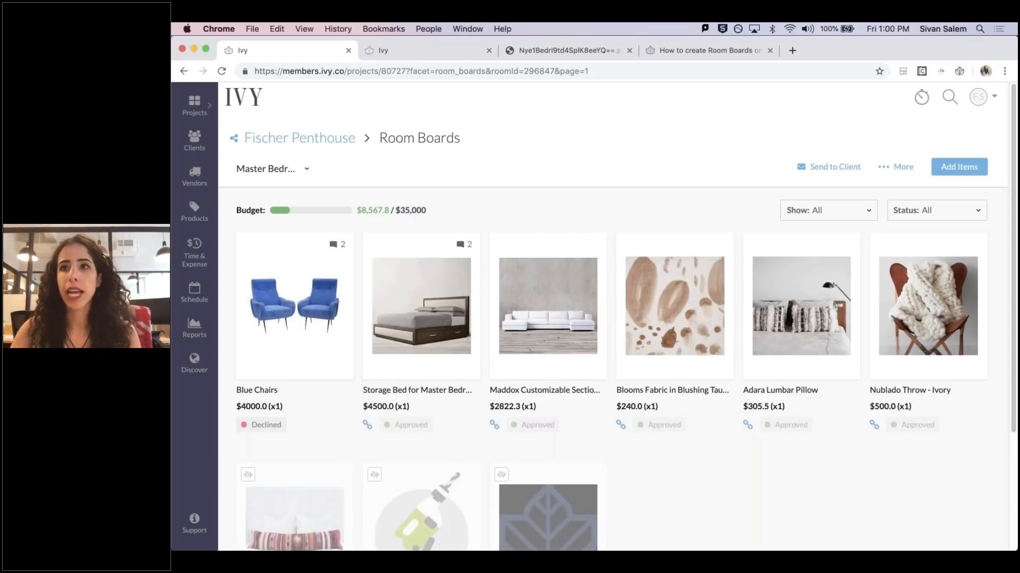
key(super+Tab)
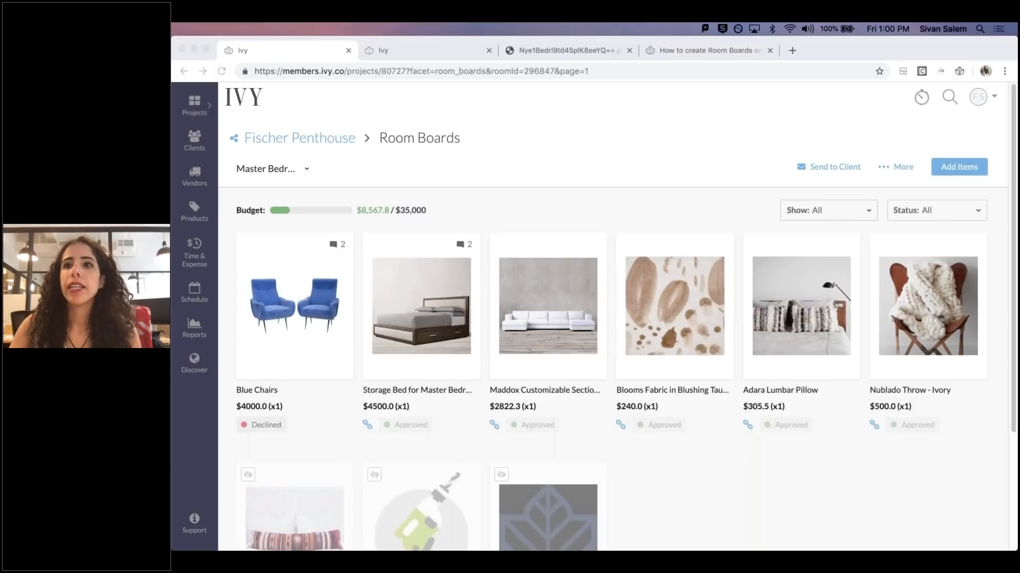
click(664, 164)
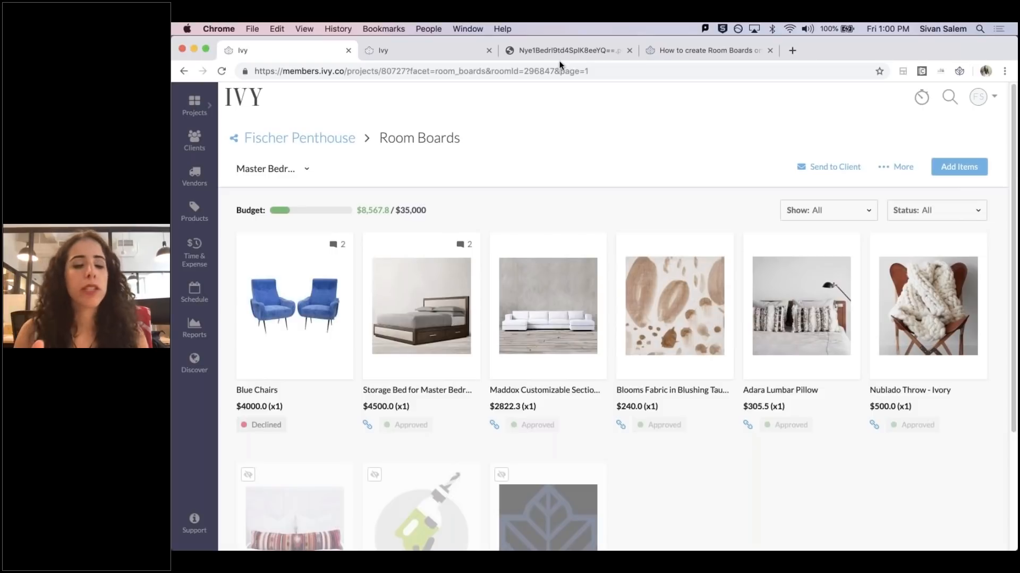
- Open the Blue Chairs item, review the tracking number field in its schedule details and close it without saving
mouse_move(288, 309)
click(289, 309)
scroll(681, 300, down, 3)
scroll(679, 299, down, 8)
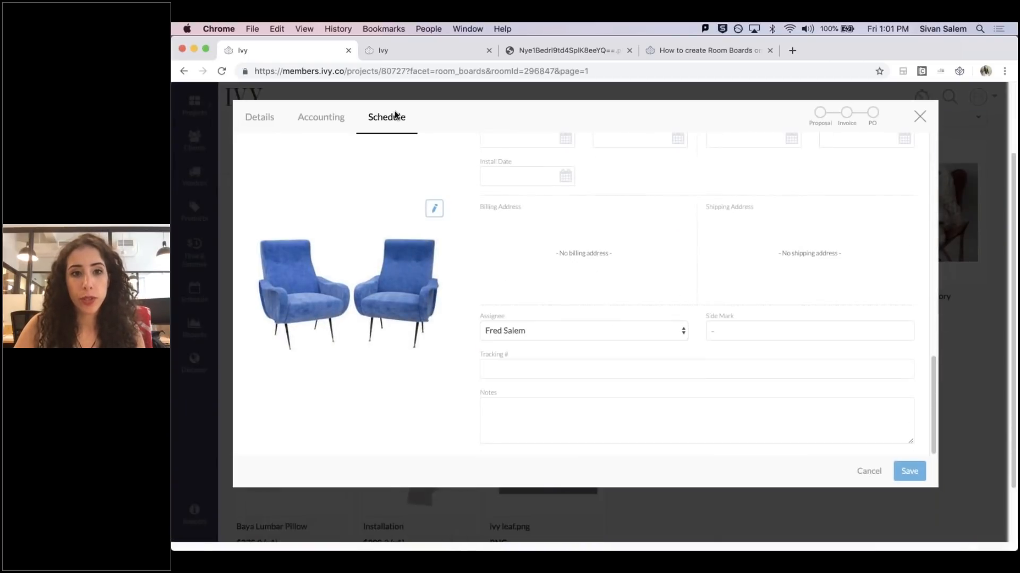
drag(480, 354, 528, 353)
click(527, 352)
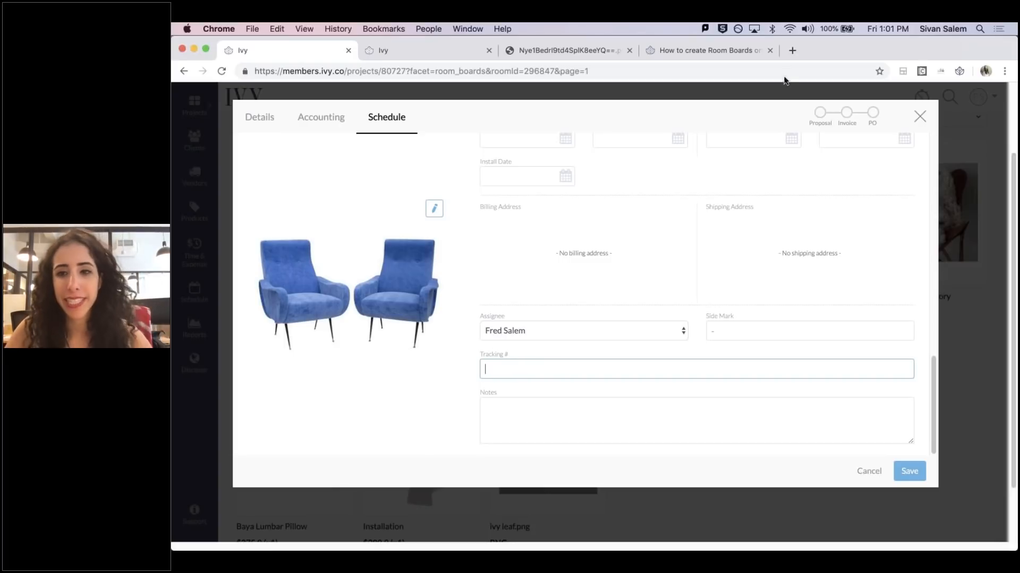
click(919, 116)
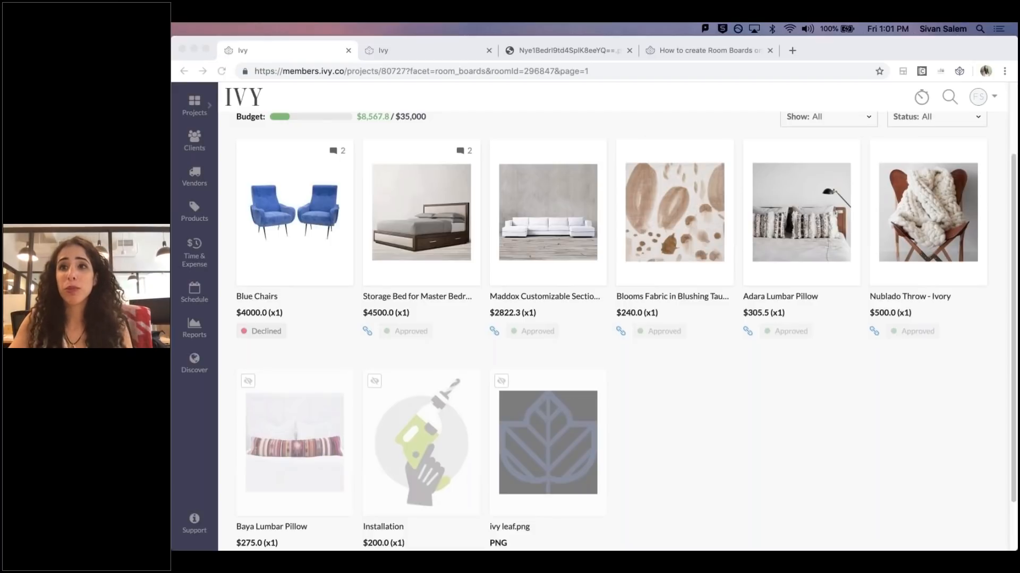
- Select the web address of the help article on creating room boards, then return to the Master Bedroom board
click(502, 118)
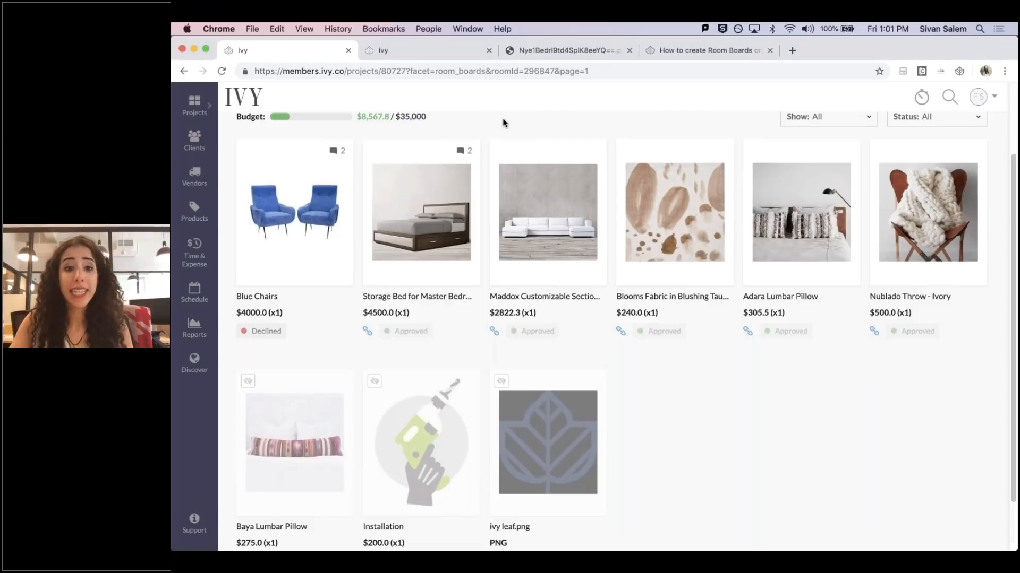
scroll(380, 137, up, 3)
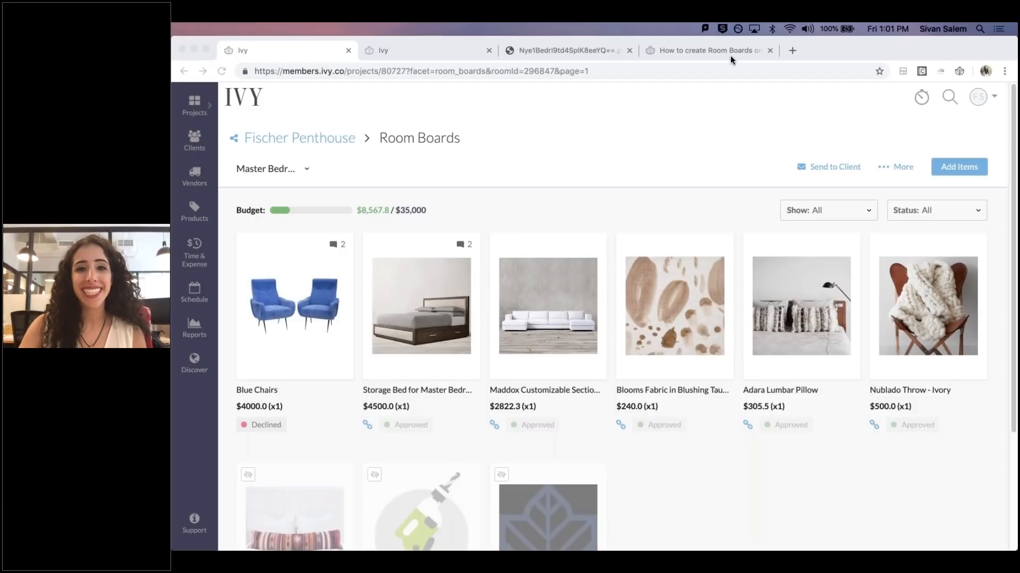
click(744, 51)
click(324, 71)
click(324, 71)
click(304, 50)
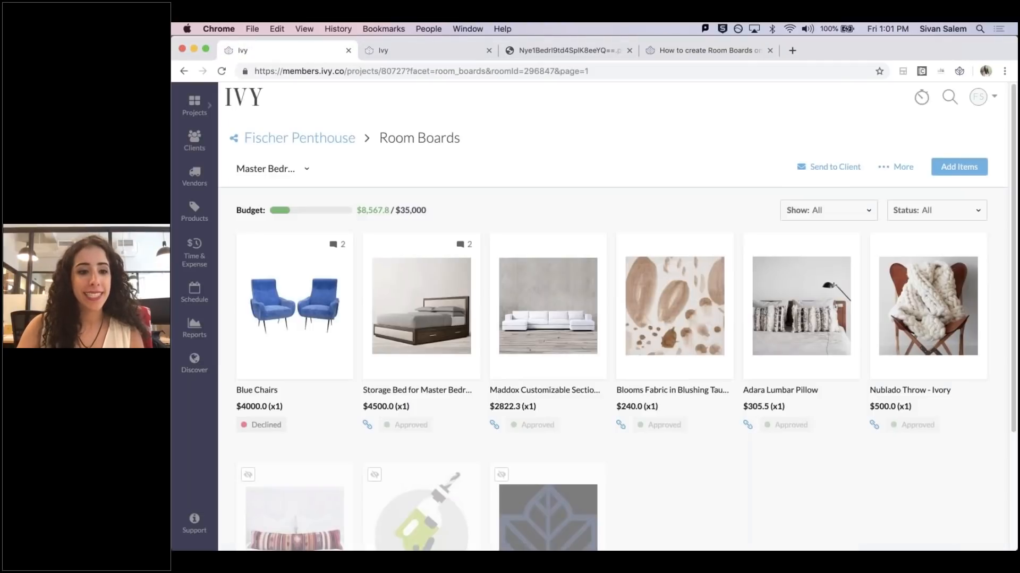
- Open the "Learn About Ivy's Key Features" article from the support searches and close its tab again
click(195, 523)
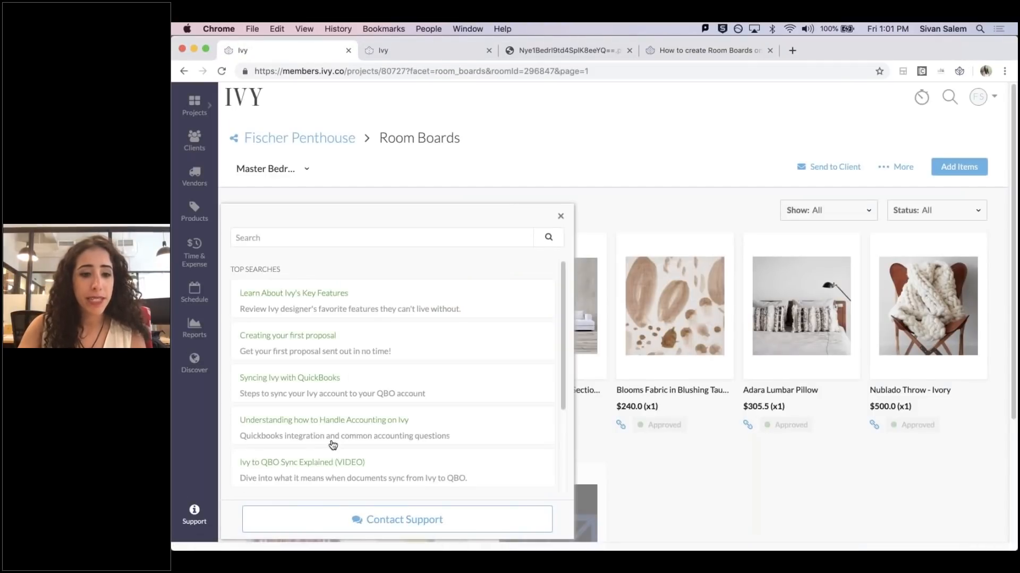
click(346, 313)
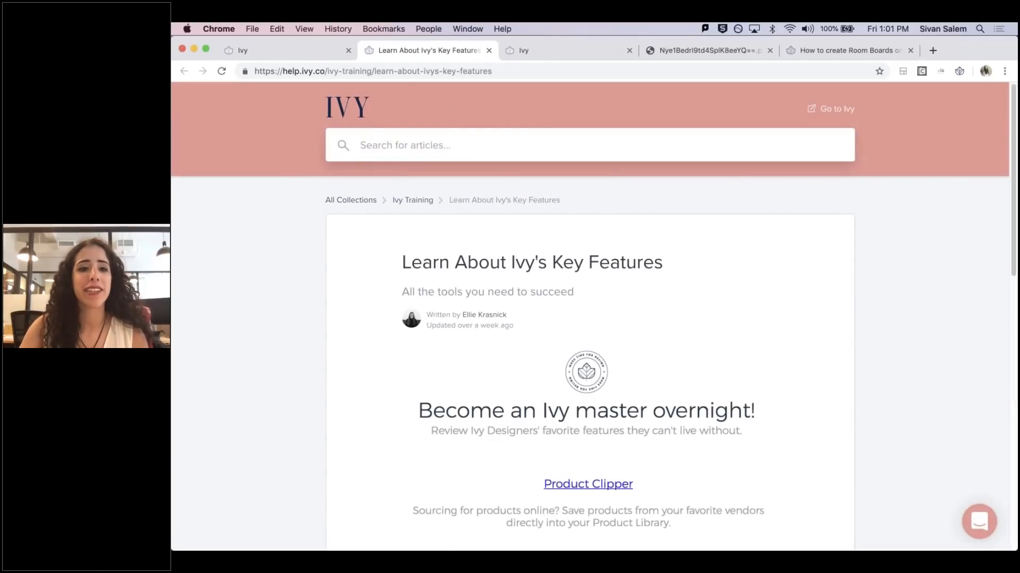
click(488, 50)
click(687, 53)
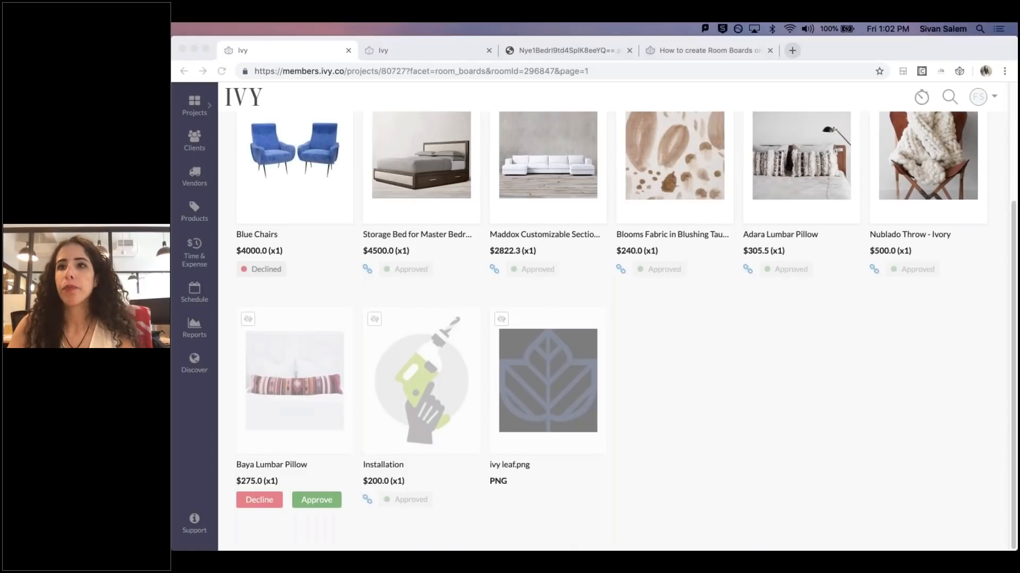
scroll(622, 138, up, 3)
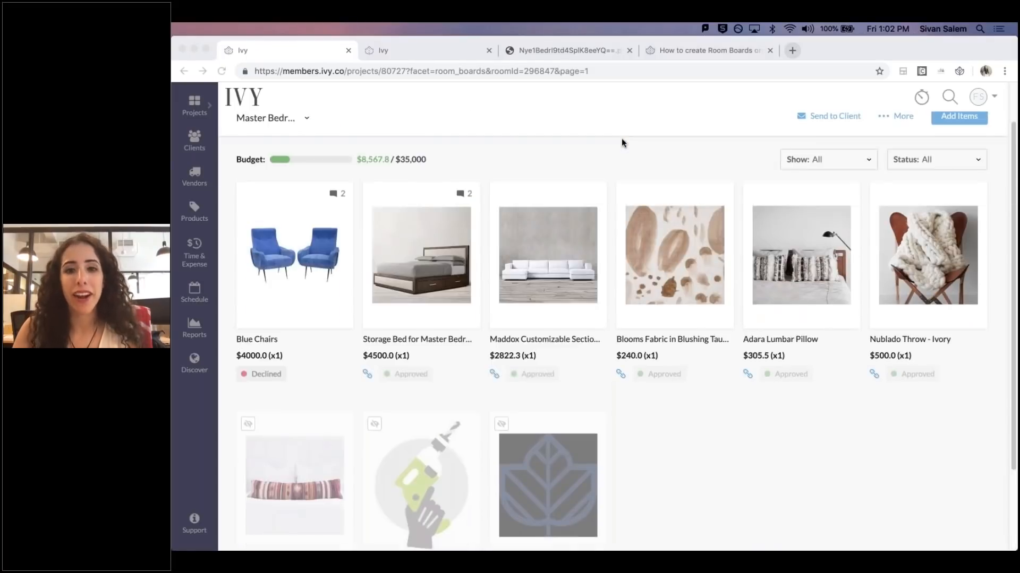
click(640, 223)
scroll(637, 228, down, 3)
scroll(638, 228, up, 1)
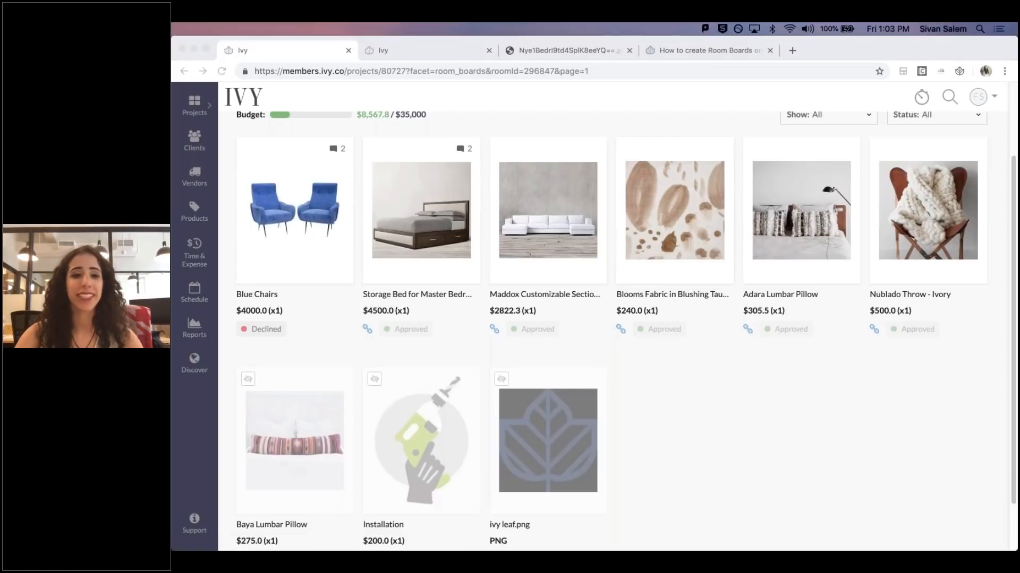
click(597, 98)
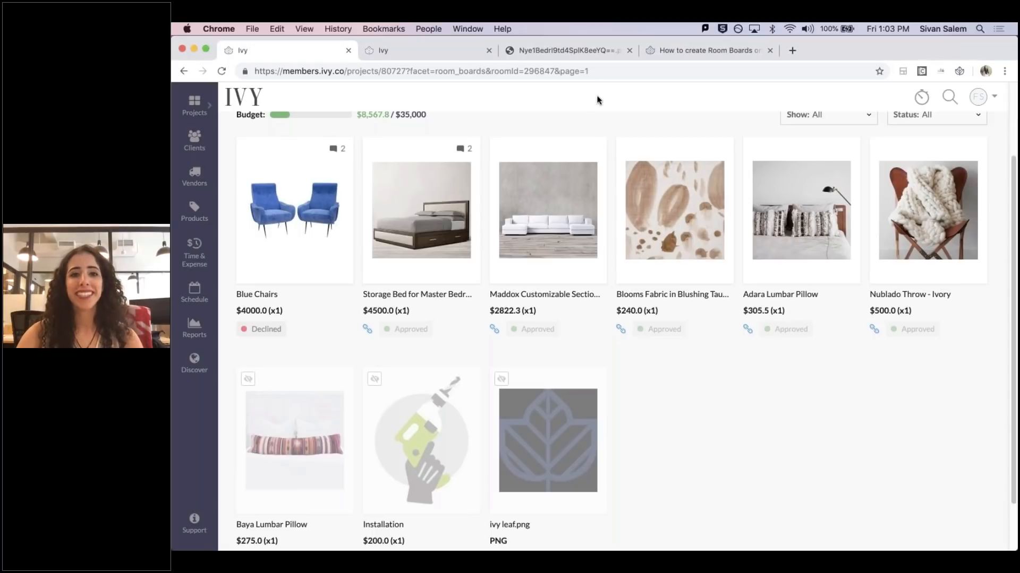